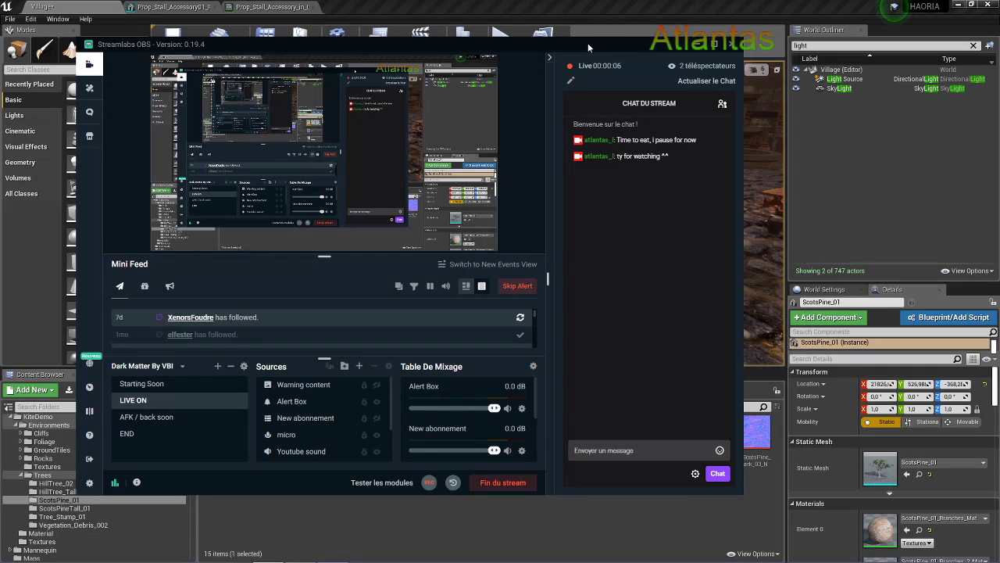
Bring the Unreal Editor village level in front of Streamlabs OBS
{"action": "left_click", "coordinate": [671, 8]}
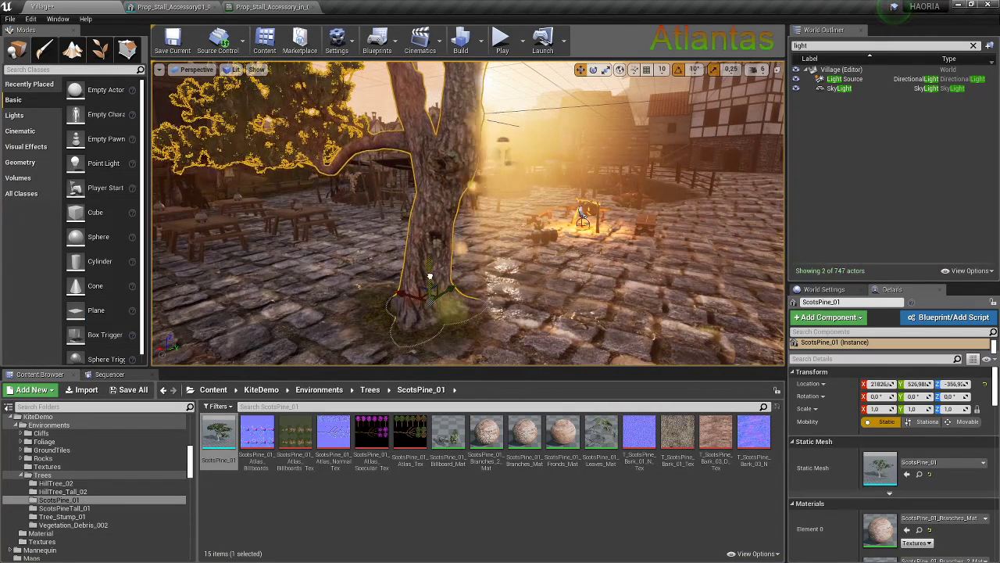
Place a second Scots pine, ScotsPine_2, beside the market square and rotate it
{"action": "mouse_move", "coordinate": [583, 219]}
{"action": "left_mouse_down", "text": "alt"}
{"action": "mouse_move", "coordinate": [528, 275]}
{"action": "mouse_move", "coordinate": [438, 313]}
{"action": "left_mouse_up", "text": "alt"}
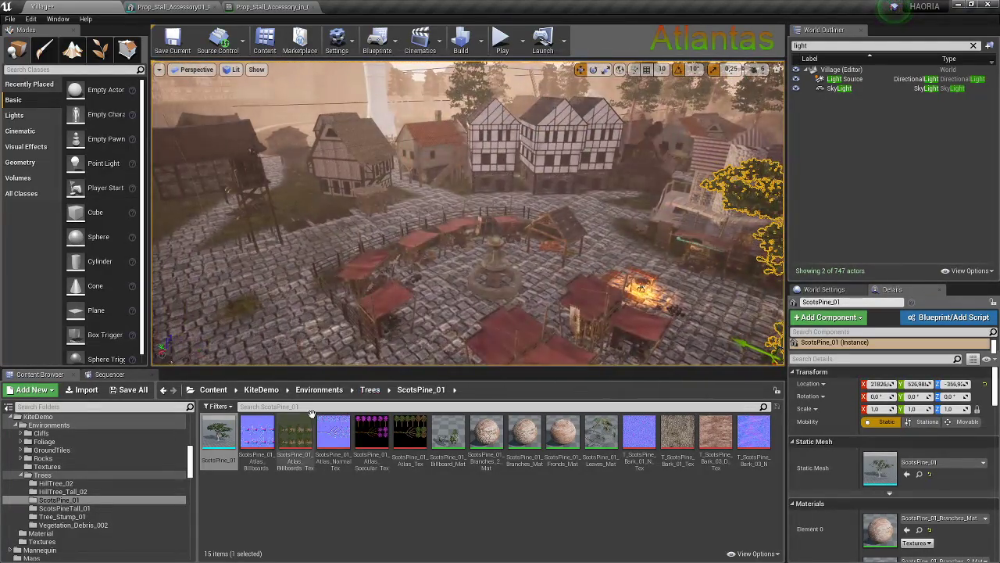
{"action": "left_click_drag", "start_coordinate": [220, 432], "coordinate": [239, 297]}
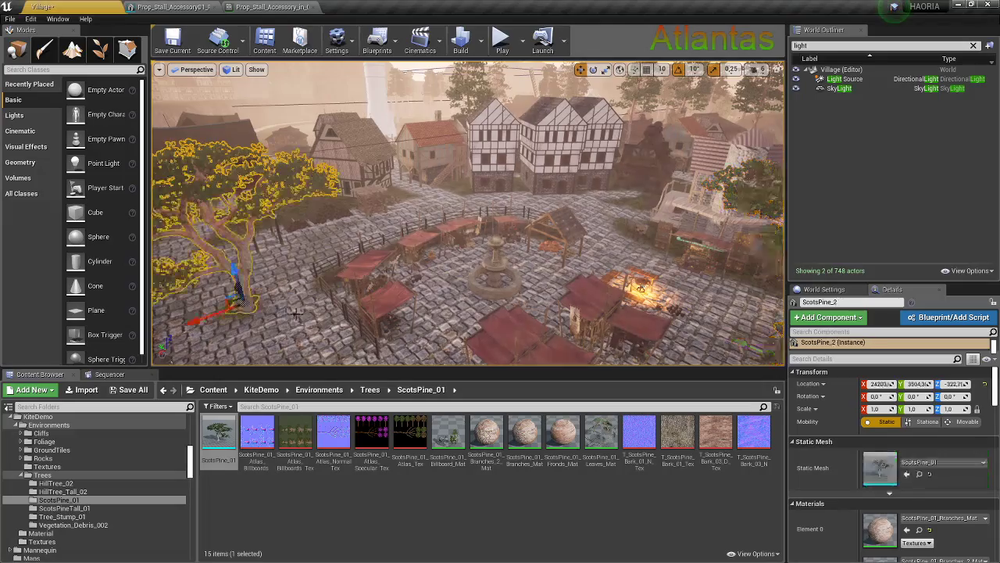
{"action": "left_click", "coordinate": [380, 269]}
{"action": "mouse_move", "coordinate": [380, 269]}
{"action": "left_mouse_down", "text": "alt"}
{"action": "mouse_move", "coordinate": [422, 320]}
{"action": "mouse_move", "coordinate": [304, 275]}
{"action": "left_mouse_up", "text": "alt"}
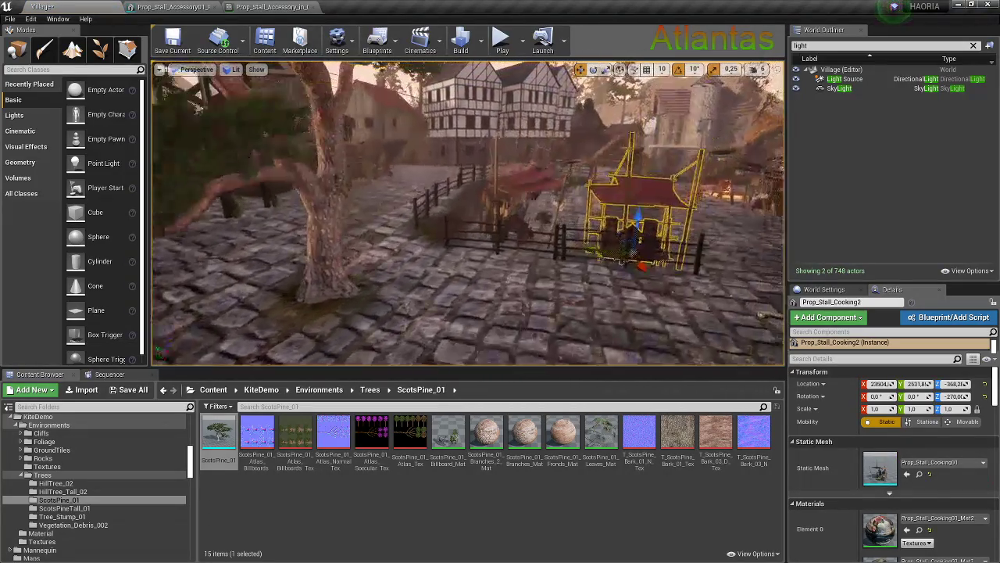
{"action": "left_click", "coordinate": [318, 286]}
{"action": "left_click_drag", "start_coordinate": [320, 323], "coordinate": [364, 313]}
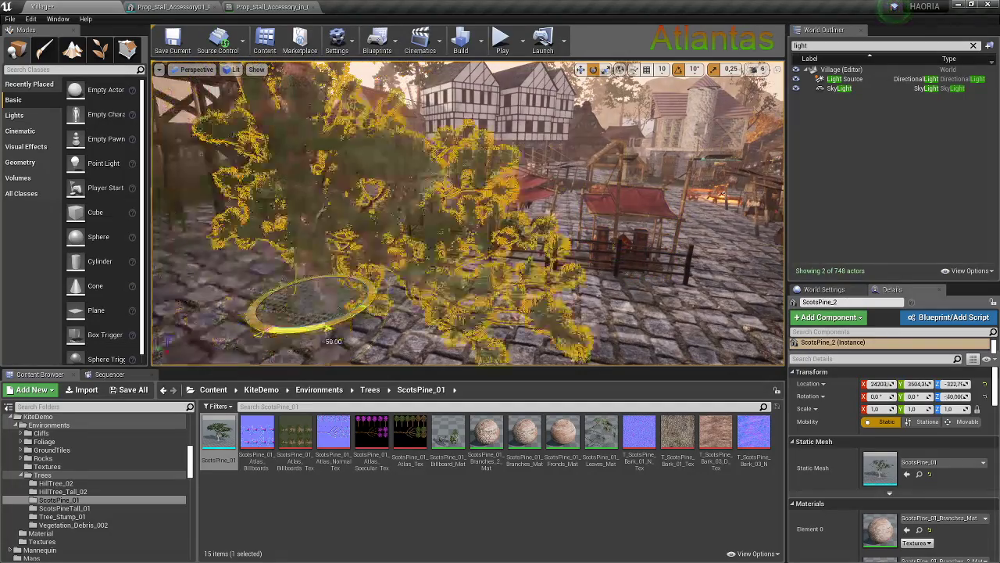
{"action": "left_click_drag", "start_coordinate": [428, 322], "coordinate": [412, 313], "text": "alt"}
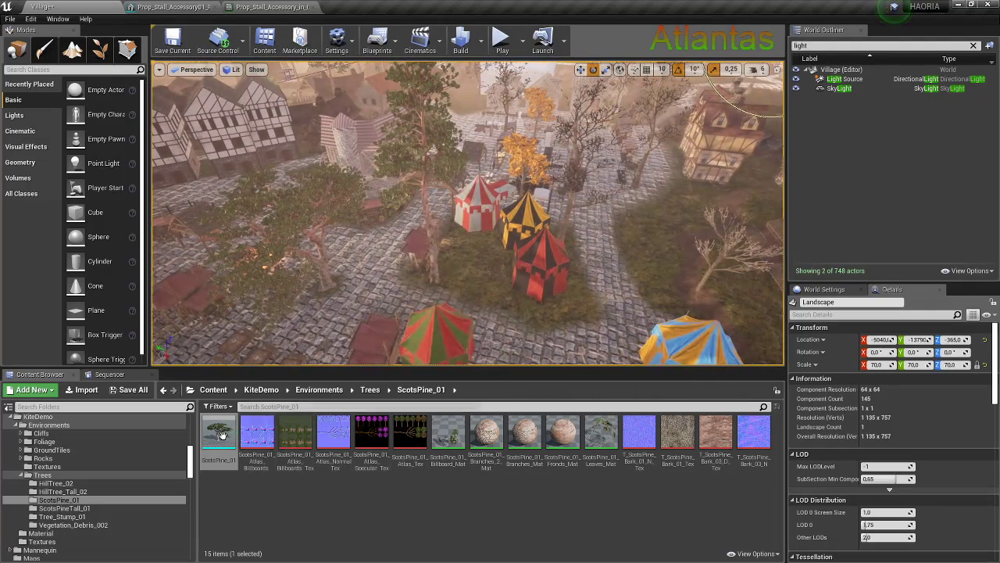
Add three Scots pines among the striped tents, turning one and scaling the last to 1.5
{"action": "mouse_move", "coordinate": [218, 432]}
{"action": "left_mouse_down"}
{"action": "mouse_move", "coordinate": [468, 280]}
{"action": "mouse_move", "coordinate": [492, 300]}
{"action": "left_mouse_up"}
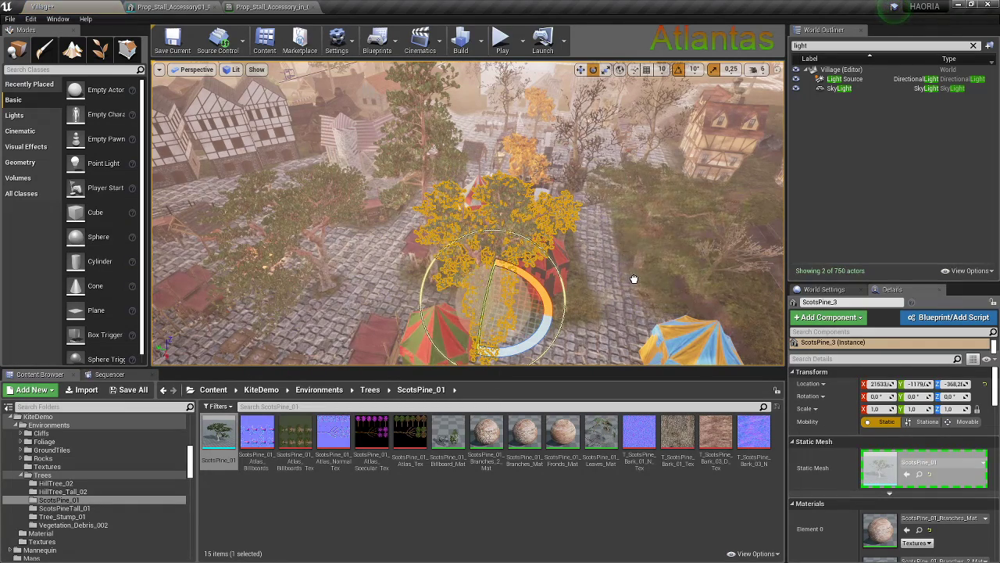
{"action": "left_click_drag", "start_coordinate": [634, 279], "coordinate": [634, 285]}
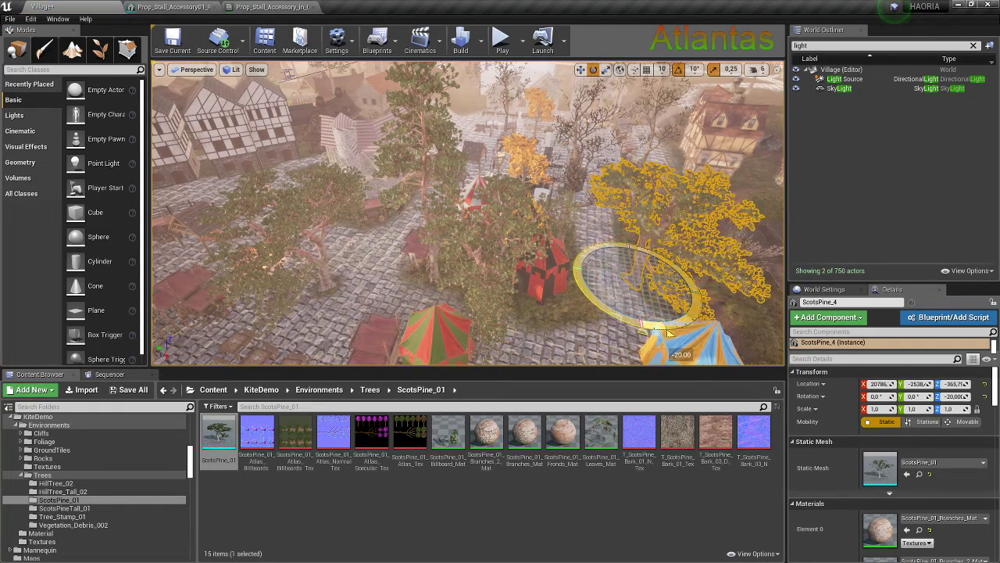
{"action": "left_click_drag", "start_coordinate": [669, 333], "coordinate": [683, 331]}
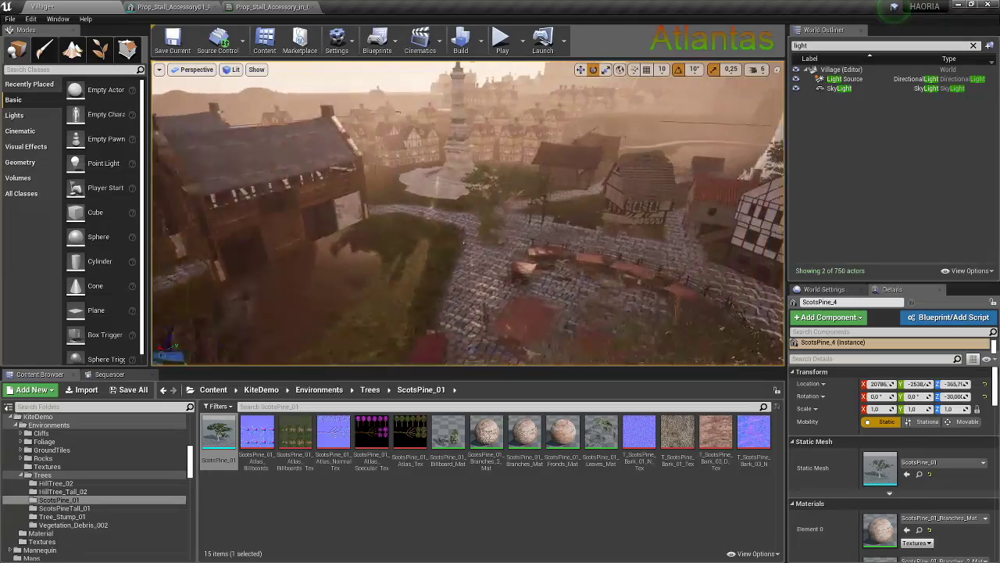
{"action": "left_click_drag", "start_coordinate": [219, 436], "coordinate": [385, 316]}
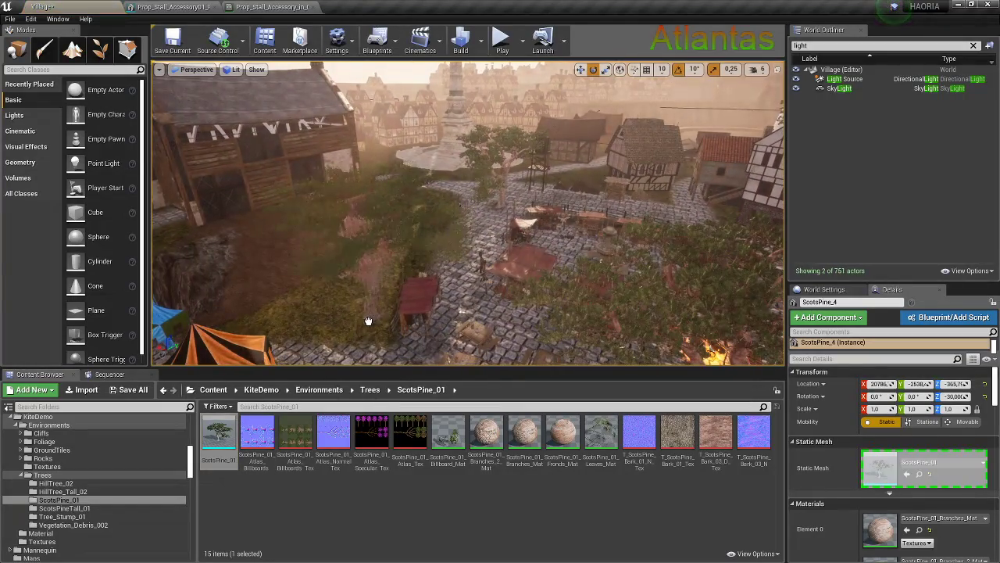
{"action": "key", "text": "r"}
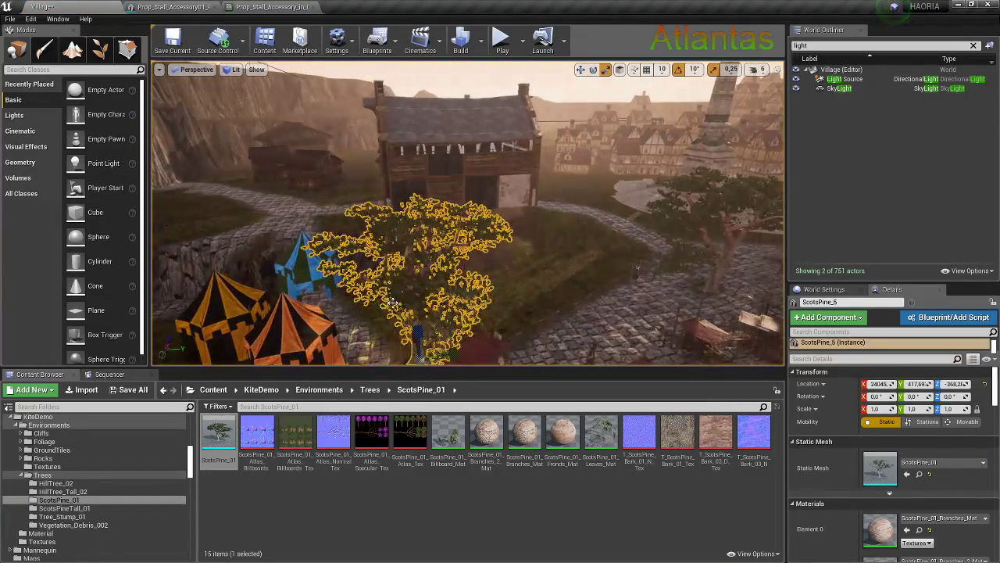
{"action": "mouse_move", "coordinate": [407, 285]}
{"action": "left_mouse_down"}
{"action": "mouse_move", "coordinate": [422, 277]}
{"action": "mouse_move", "coordinate": [414, 286]}
{"action": "left_mouse_up"}
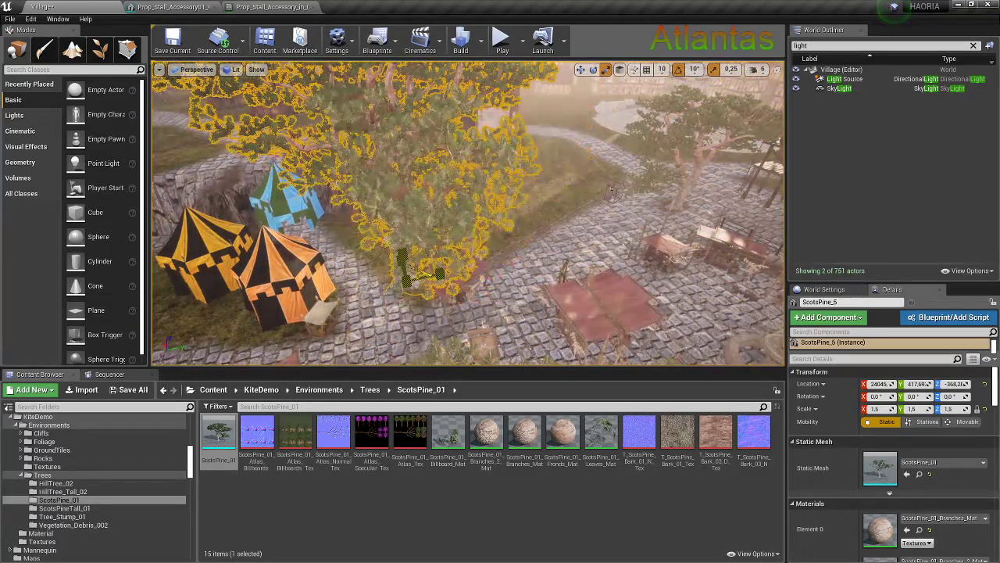
{"action": "mouse_move", "coordinate": [612, 190]}
{"action": "right_mouse_down"}
{"action": "mouse_move", "coordinate": [750, 293]}
{"action": "mouse_move", "coordinate": [700, 264]}
{"action": "right_mouse_up"}
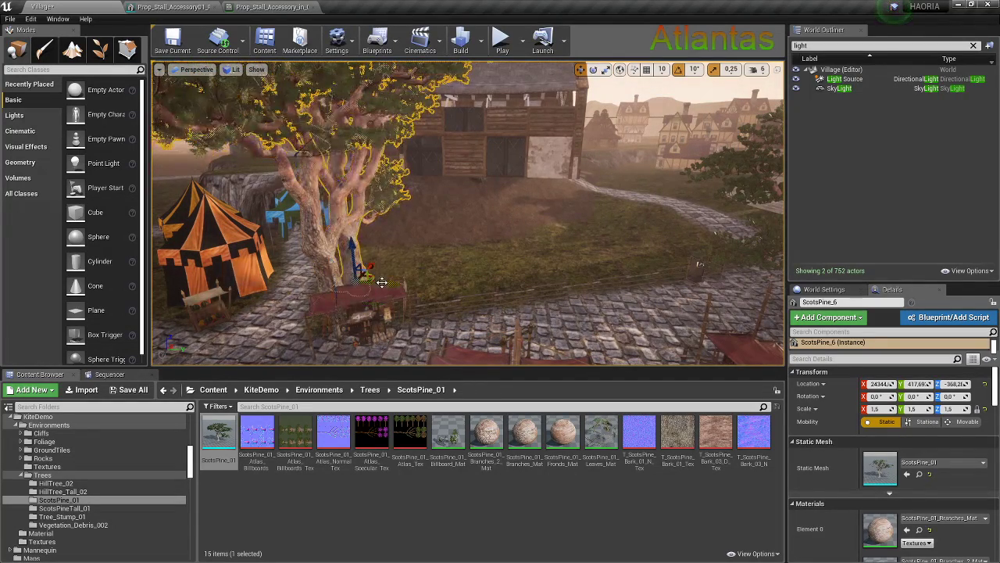
Place two more pine copies further right along the grass, making one slightly smaller
{"action": "mouse_move", "coordinate": [344, 290]}
{"action": "left_mouse_down"}
{"action": "mouse_move", "coordinate": [523, 282]}
{"action": "mouse_move", "coordinate": [491, 279]}
{"action": "left_mouse_up"}
{"action": "key", "text": "e"}
{"action": "key", "text": "w"}
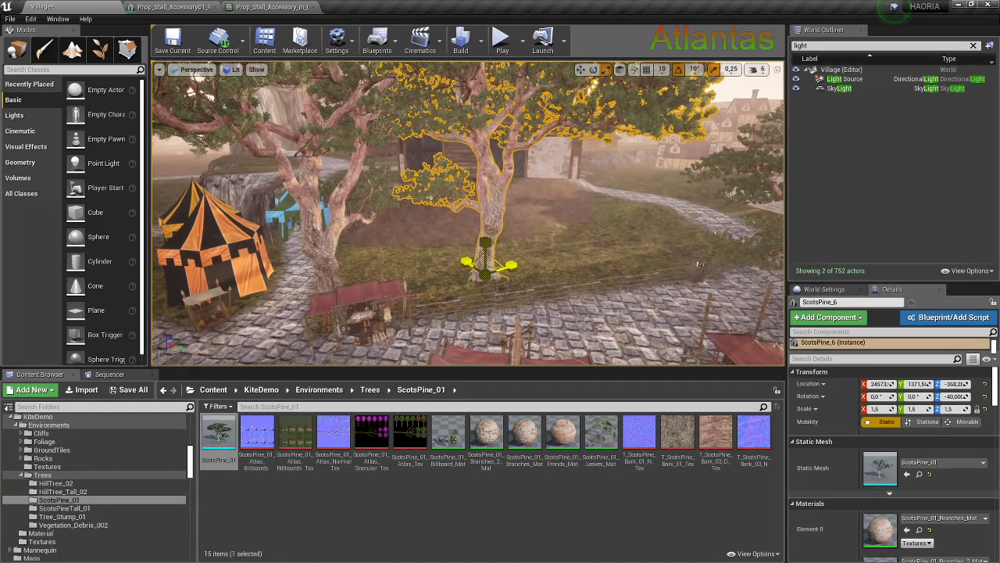
{"action": "key", "text": "ctrl+z"}
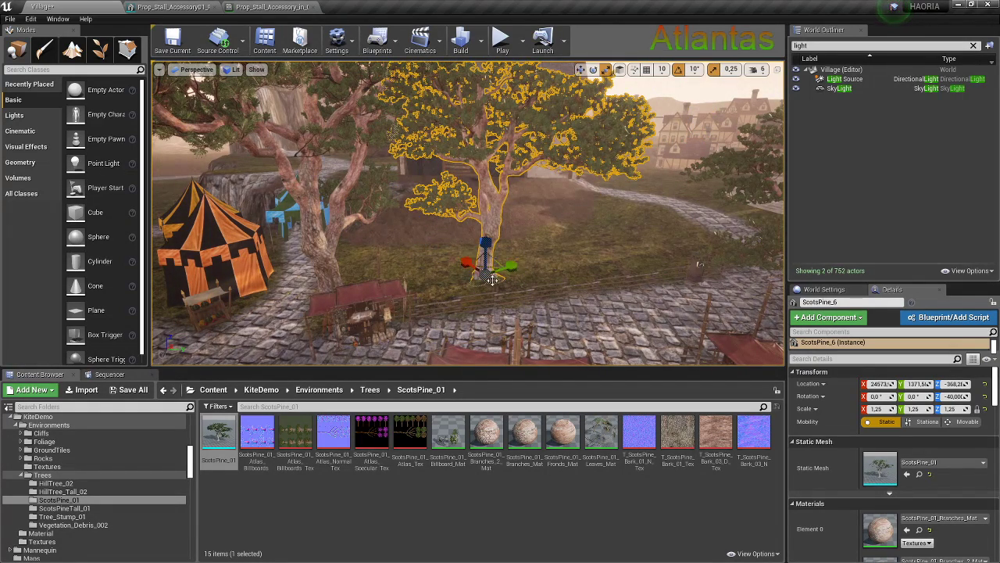
{"action": "mouse_move", "coordinate": [508, 277]}
{"action": "left_mouse_down"}
{"action": "mouse_move", "coordinate": [609, 258]}
{"action": "mouse_move", "coordinate": [594, 254]}
{"action": "left_mouse_up"}
{"action": "key", "text": "e"}
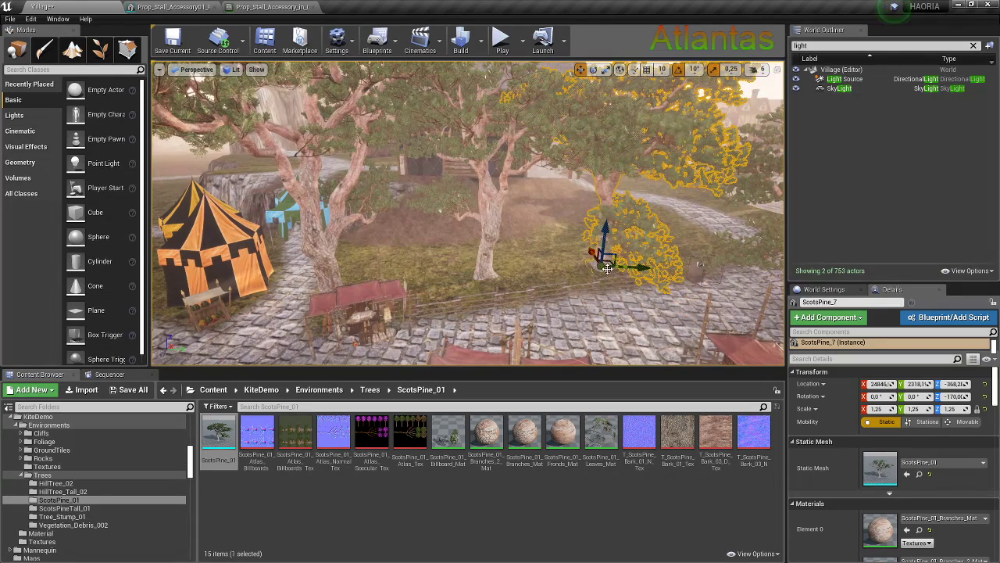
Rescale a pine to 1.5, add ScotsPine_8 by the timbered houses, and enter Foliage mode
{"action": "left_click_drag", "start_coordinate": [601, 268], "coordinate": [607, 265]}
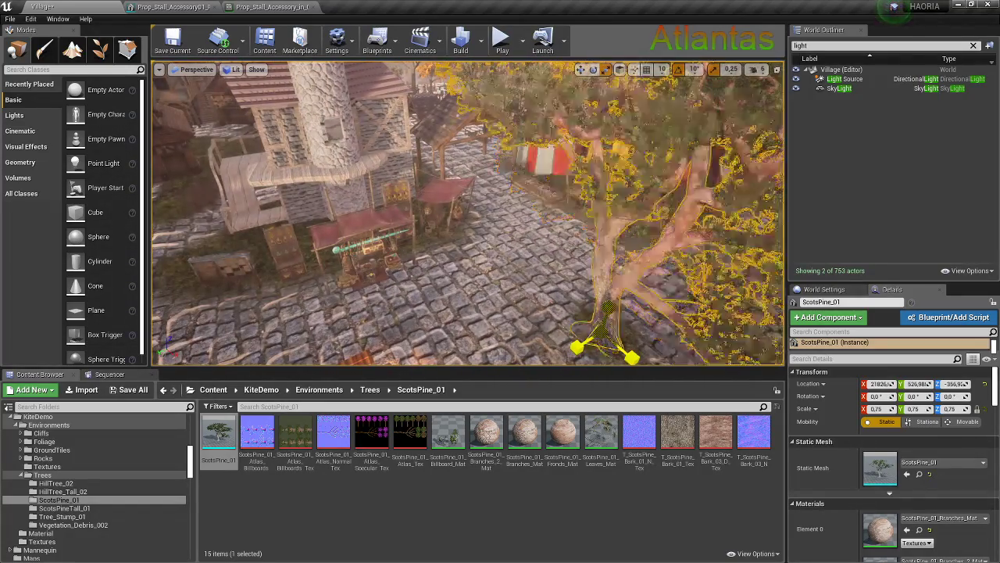
{"action": "key", "text": "ctrl+z"}
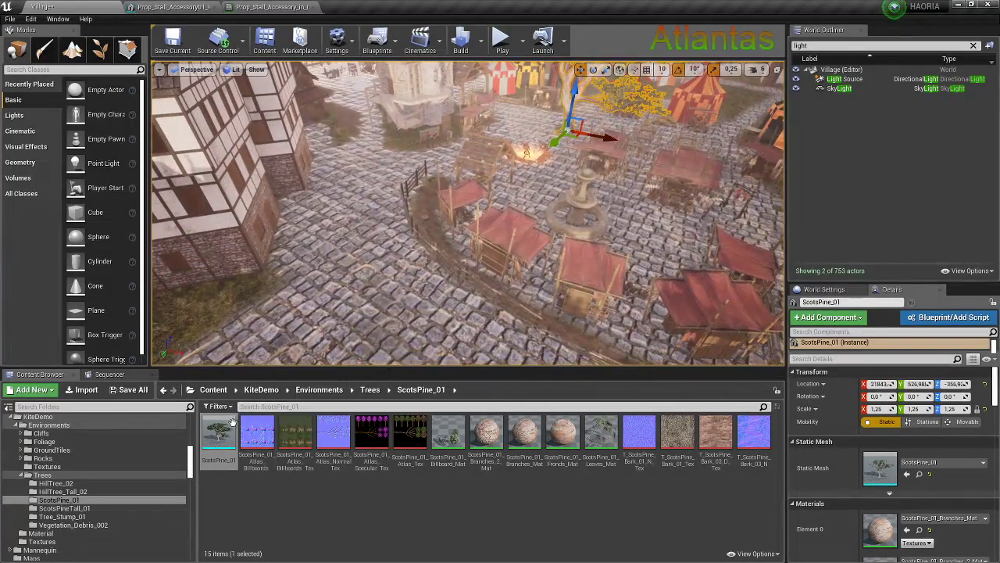
{"action": "left_click_drag", "start_coordinate": [232, 422], "coordinate": [453, 312]}
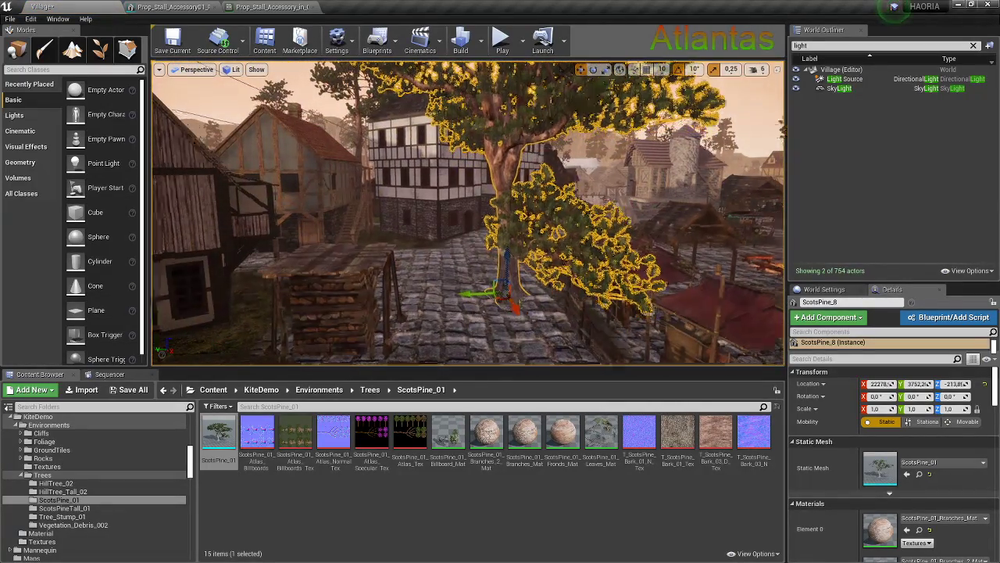
{"action": "left_click", "coordinate": [506, 269]}
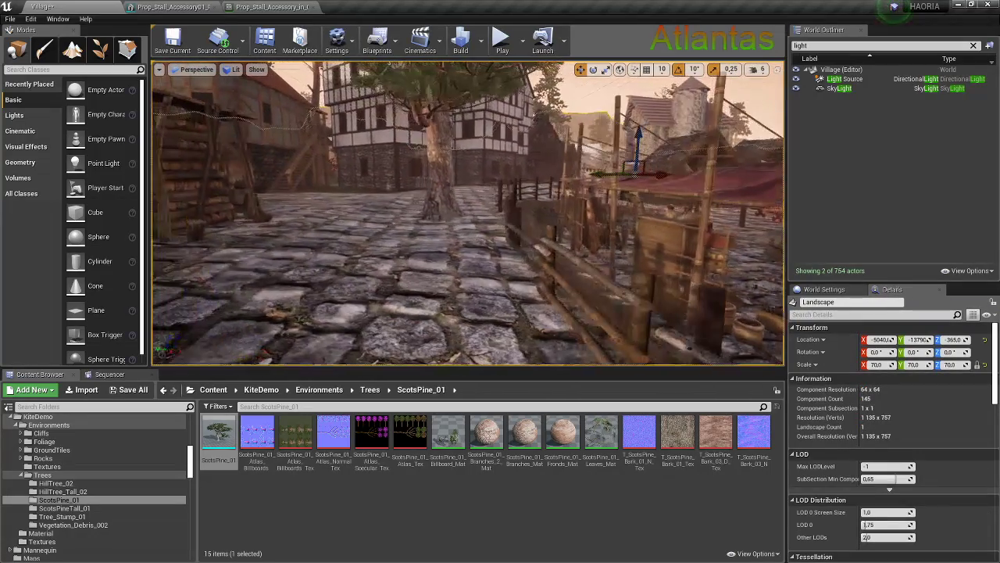
{"action": "left_click", "coordinate": [411, 239]}
{"action": "left_click_drag", "start_coordinate": [398, 240], "coordinate": [353, 242]}
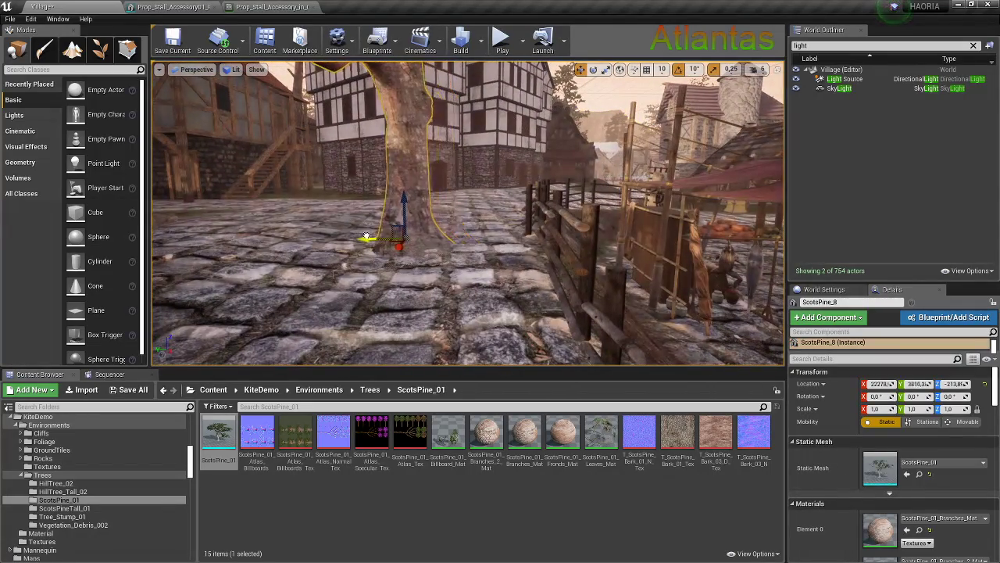
{"action": "left_click", "coordinate": [98, 49]}
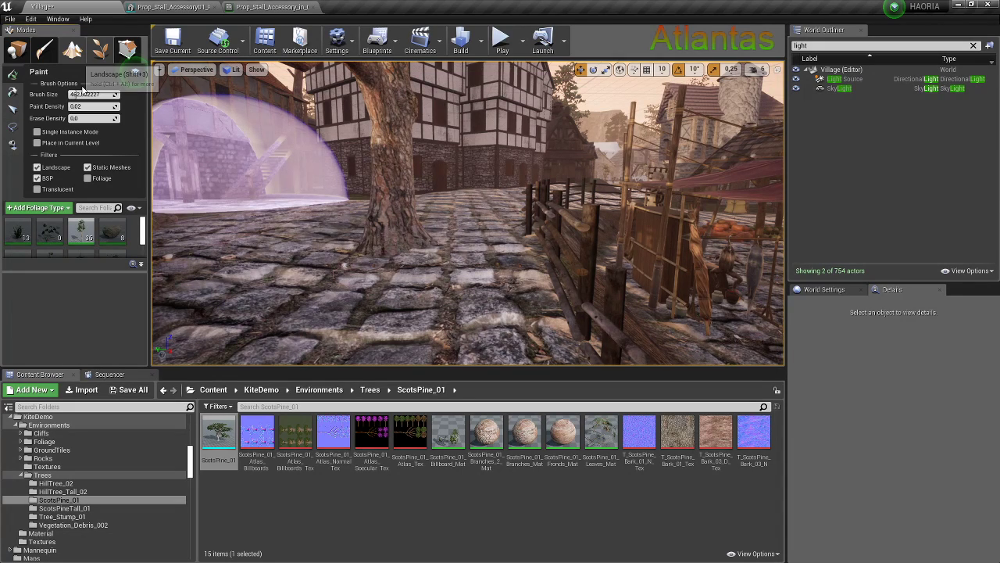
Paint mossy grass around the pine trunk in Landscape mode, then widen the foliage type list
{"action": "left_click", "coordinate": [72, 53]}
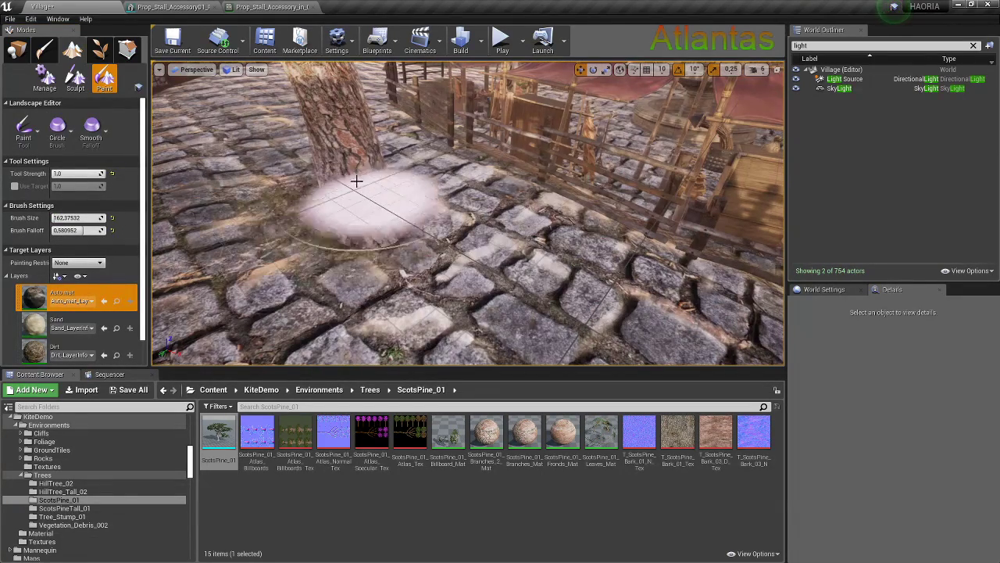
{"action": "left_click_drag", "start_coordinate": [373, 223], "coordinate": [355, 154]}
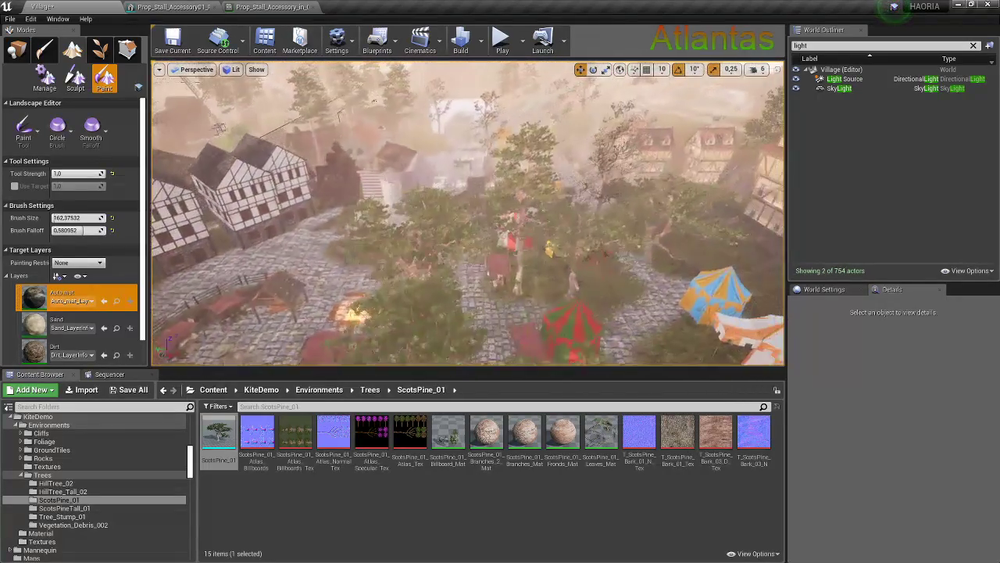
{"action": "scroll", "coordinate": [44, 334], "scroll_direction": "down", "scroll_amount": 2}
{"action": "scroll", "coordinate": [44, 333], "scroll_direction": "down", "scroll_amount": 3}
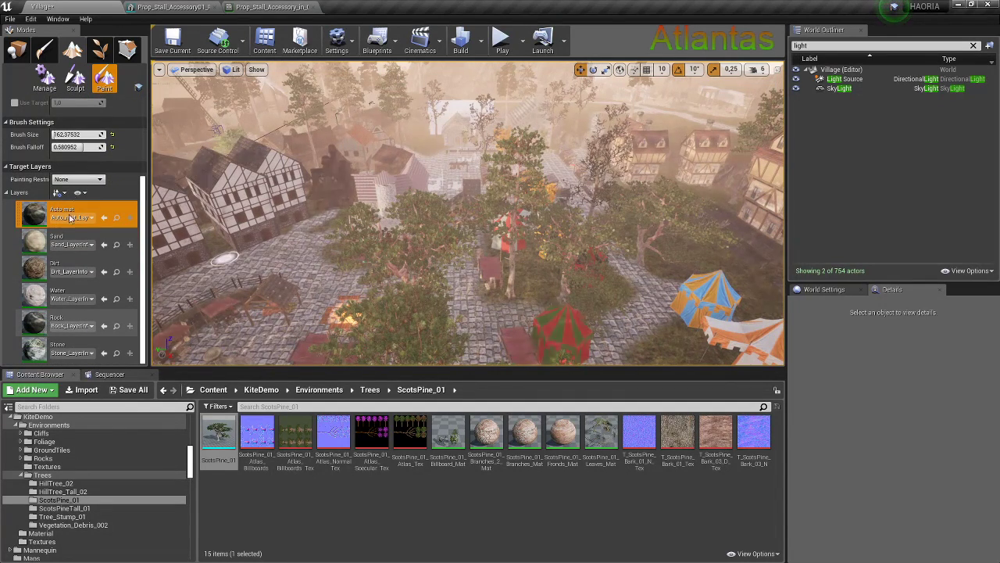
{"action": "left_click", "coordinate": [99, 54]}
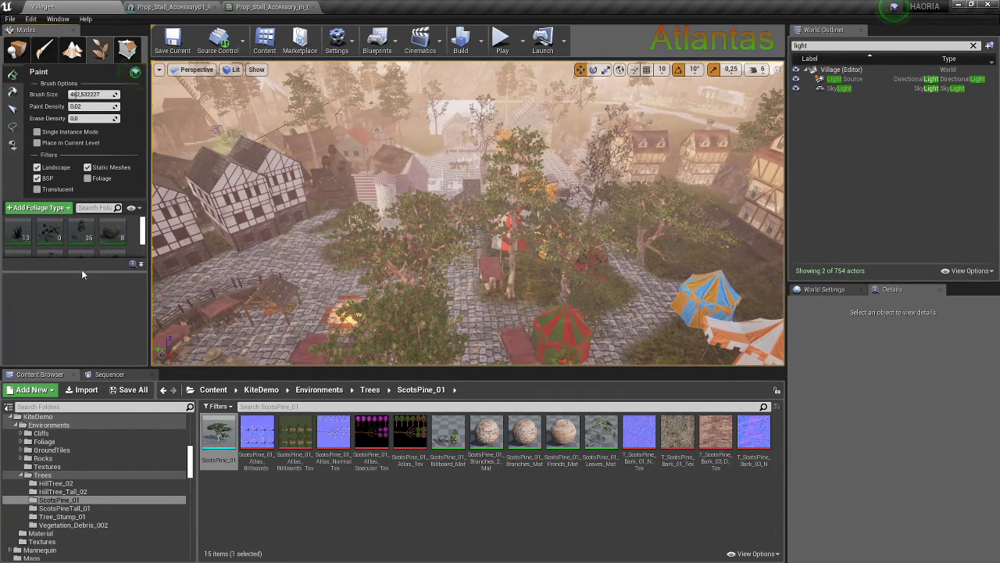
{"action": "left_click_drag", "start_coordinate": [81, 268], "coordinate": [92, 322]}
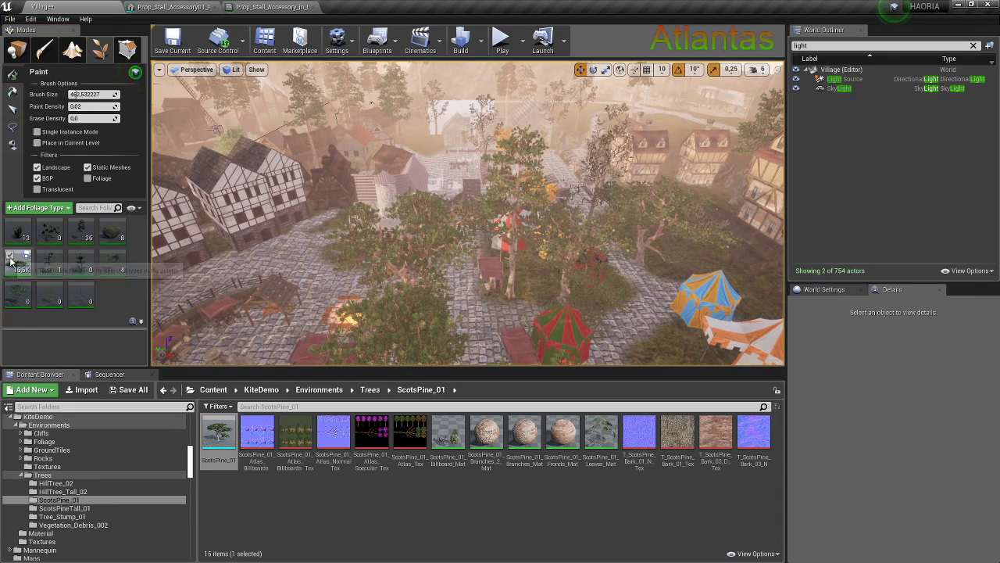
Pick a foliage type to paint and set the foliage brush size to 100
{"action": "left_click", "coordinate": [17, 262]}
{"action": "scroll", "coordinate": [219, 227], "scroll_direction": "up", "scroll_amount": 10}
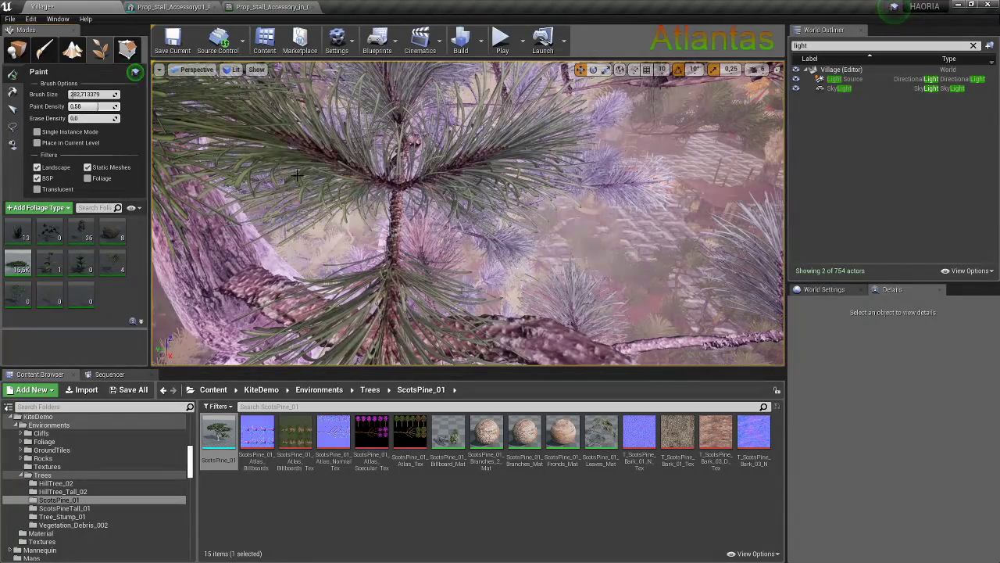
{"action": "right_click_drag", "start_coordinate": [327, 192], "coordinate": [404, 208]}
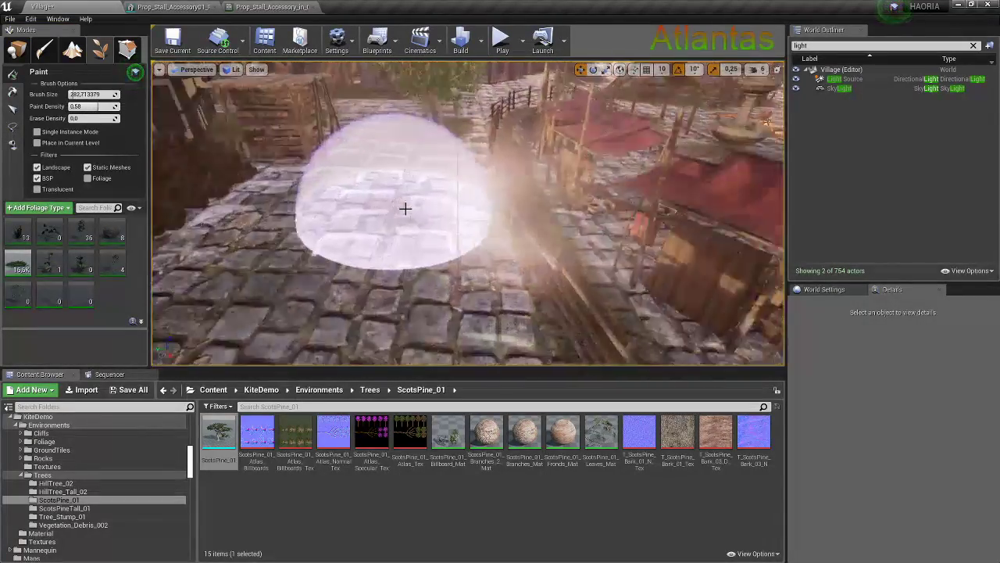
{"action": "type", "text": "100"}
{"action": "key", "text": "Return"}
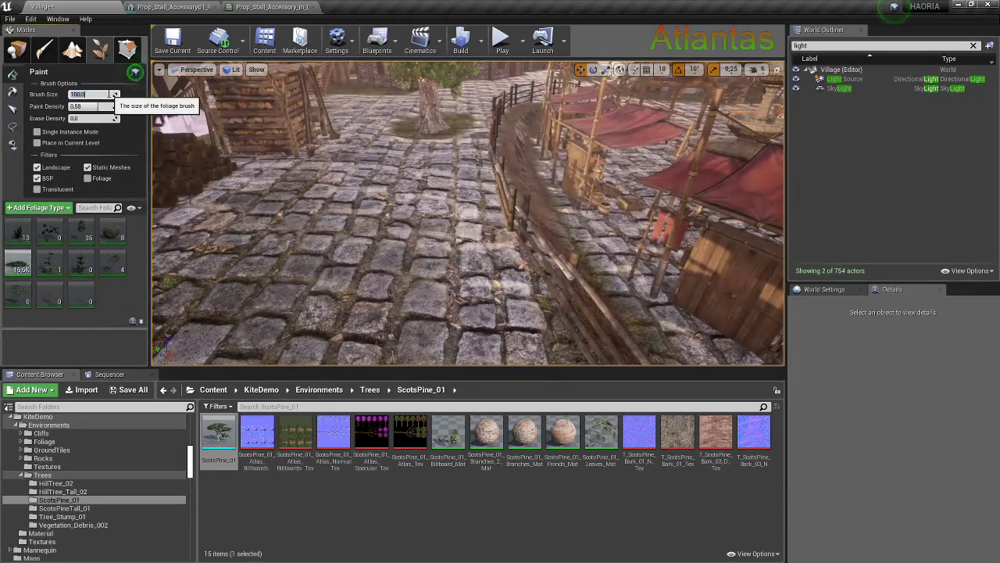
Paint foliage around the tree bases near the fence, market stall and timber wall
{"action": "mouse_move", "coordinate": [443, 129]}
{"action": "right_mouse_down"}
{"action": "mouse_move", "coordinate": [434, 137]}
{"action": "mouse_move", "coordinate": [425, 111]}
{"action": "mouse_move", "coordinate": [458, 139]}
{"action": "right_mouse_up"}
{"action": "left_click", "coordinate": [458, 138]}
{"action": "right_click_drag", "start_coordinate": [558, 165], "coordinate": [558, 165]}
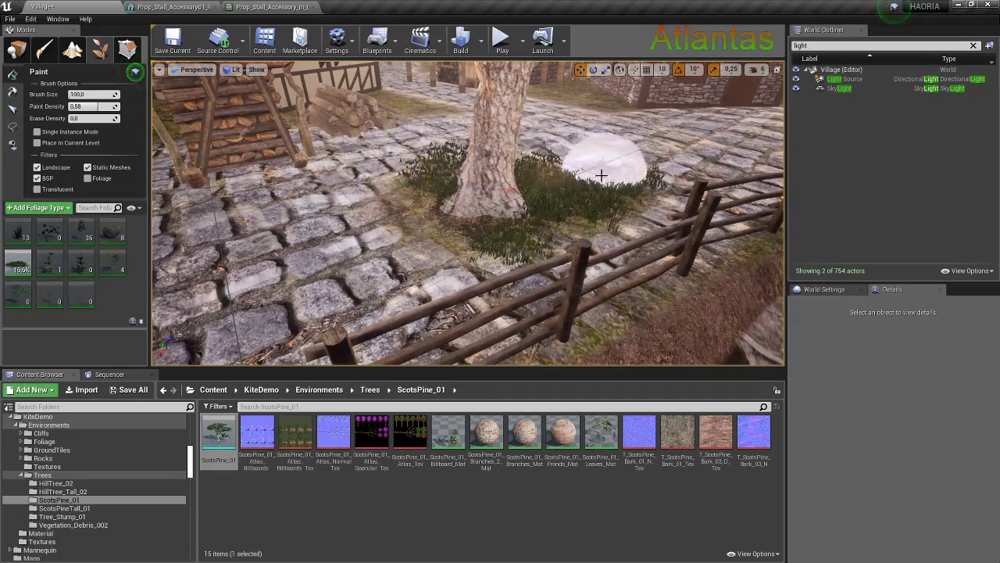
{"action": "right_click_drag", "start_coordinate": [601, 175], "coordinate": [600, 175]}
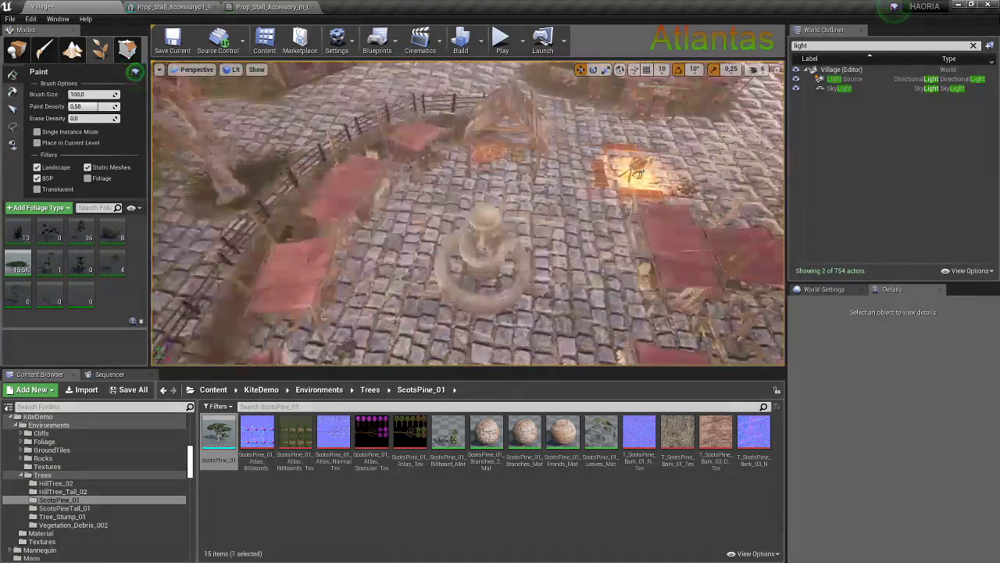
{"action": "right_click_drag", "start_coordinate": [536, 185], "coordinate": [536, 185]}
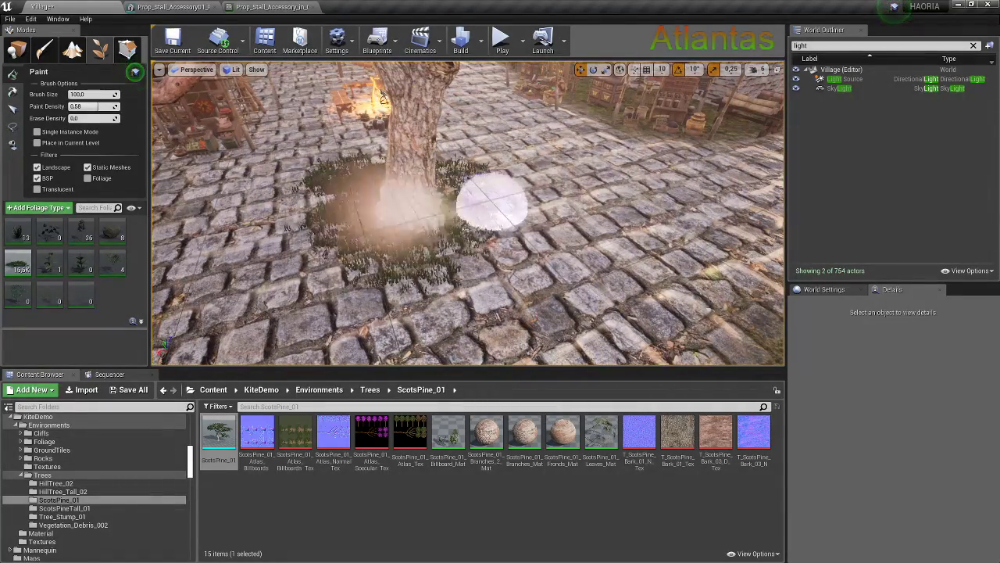
{"action": "right_click_drag", "start_coordinate": [490, 204], "coordinate": [491, 205]}
{"action": "right_click_drag", "start_coordinate": [636, 243], "coordinate": [624, 221]}
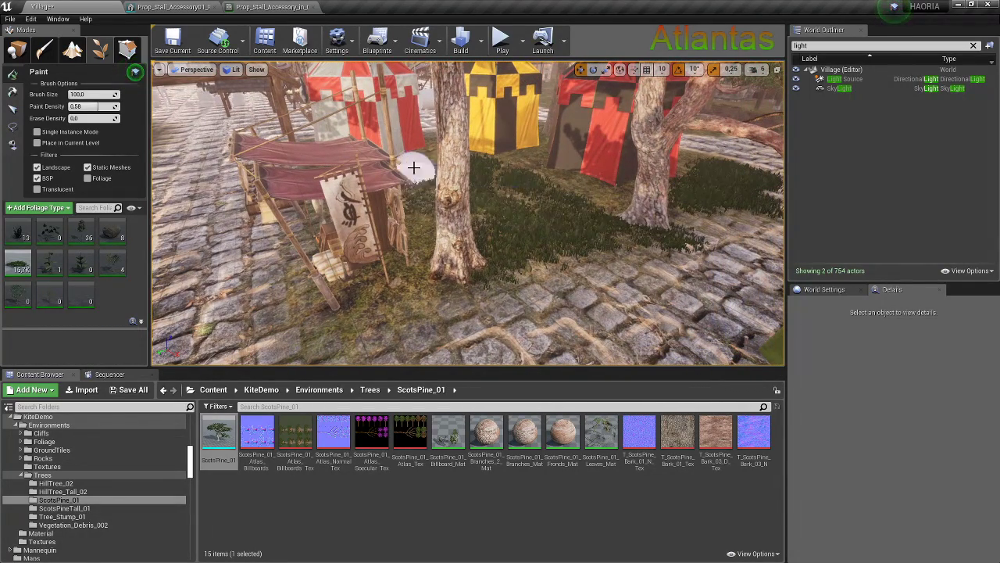
{"action": "right_click_drag", "start_coordinate": [490, 235], "coordinate": [495, 226]}
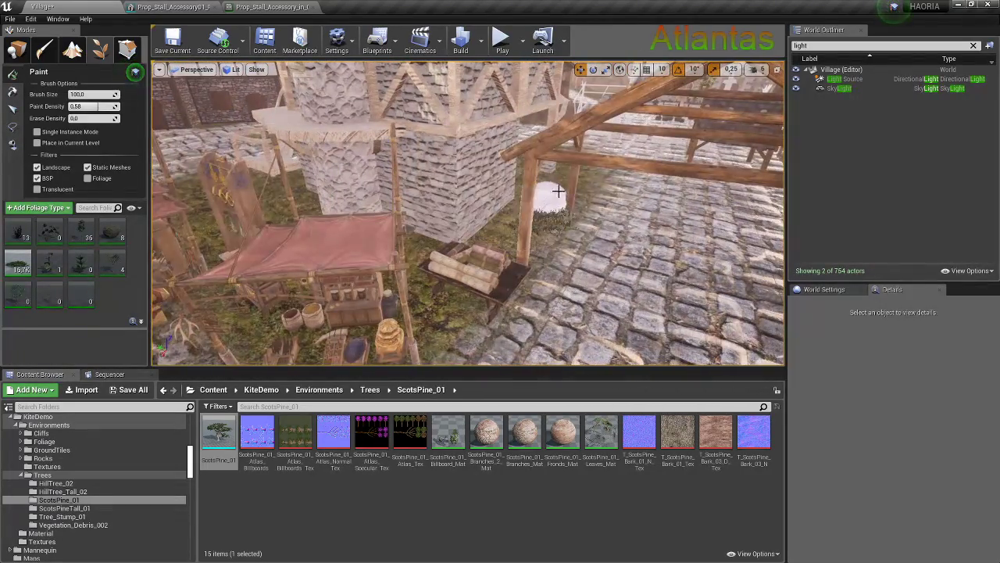
{"action": "mouse_move", "coordinate": [551, 187]}
{"action": "right_mouse_down"}
{"action": "mouse_move", "coordinate": [529, 206]}
{"action": "mouse_move", "coordinate": [326, 206]}
{"action": "right_mouse_up"}
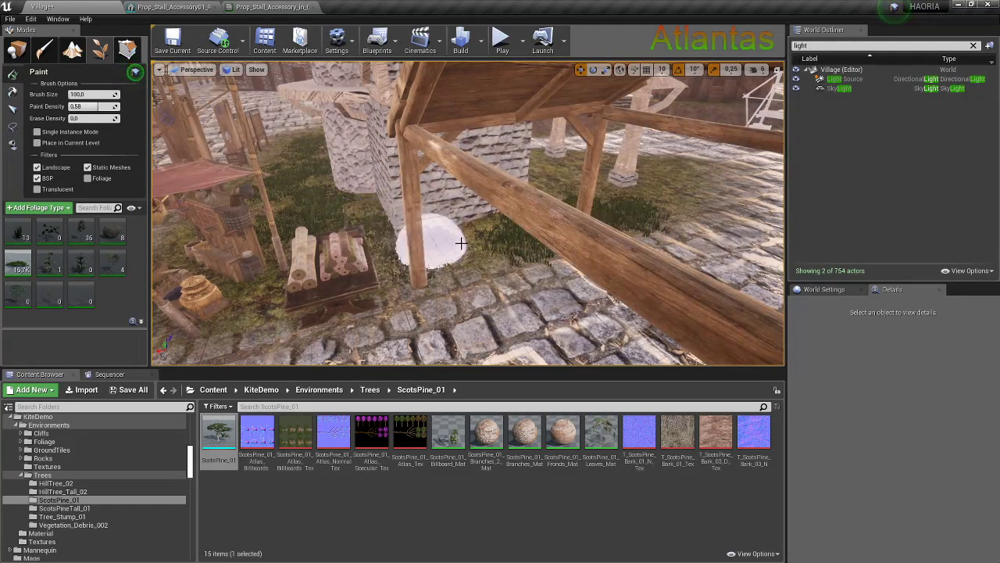
{"action": "right_click_drag", "start_coordinate": [461, 243], "coordinate": [405, 296]}
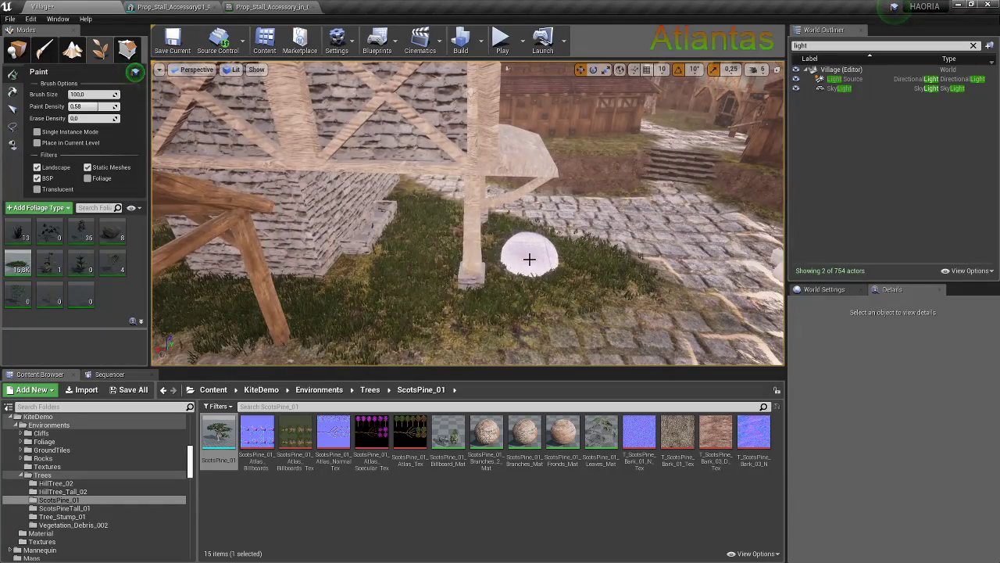
{"action": "mouse_move", "coordinate": [529, 259]}
{"action": "right_mouse_down"}
{"action": "mouse_move", "coordinate": [482, 211]}
{"action": "mouse_move", "coordinate": [502, 246]}
{"action": "right_mouse_up"}
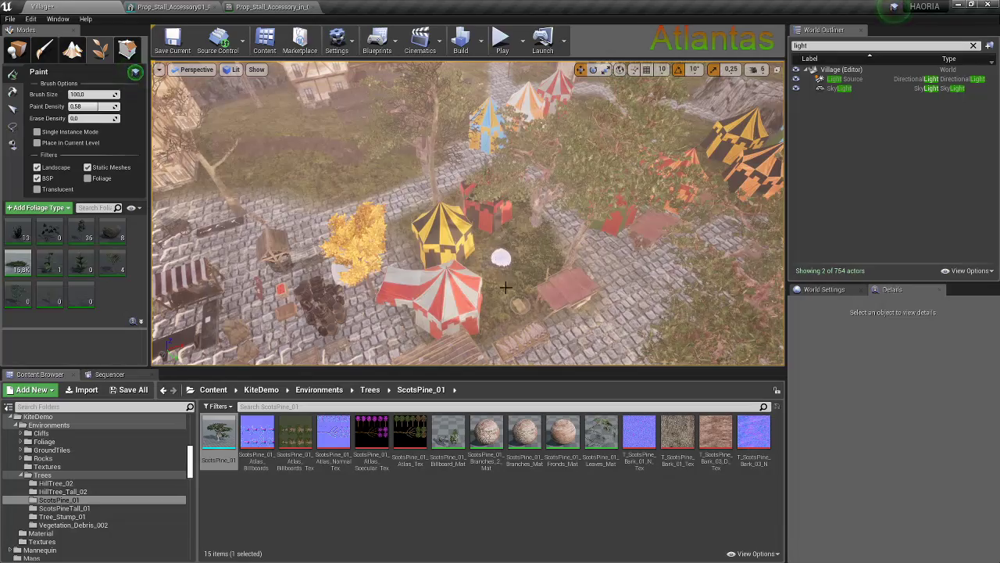
Paint more foliage among the tents and around the pine trunks along the cobblestone path
{"action": "mouse_move", "coordinate": [503, 245]}
{"action": "right_mouse_down"}
{"action": "mouse_move", "coordinate": [469, 219]}
{"action": "mouse_move", "coordinate": [397, 195]}
{"action": "mouse_move", "coordinate": [426, 206]}
{"action": "right_mouse_up"}
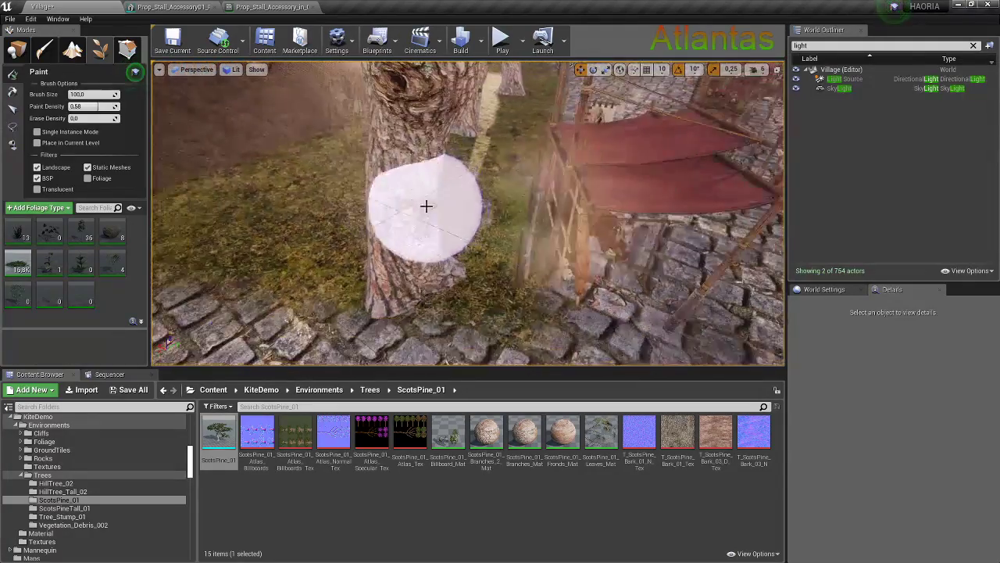
{"action": "right_click_drag", "start_coordinate": [317, 246], "coordinate": [310, 235]}
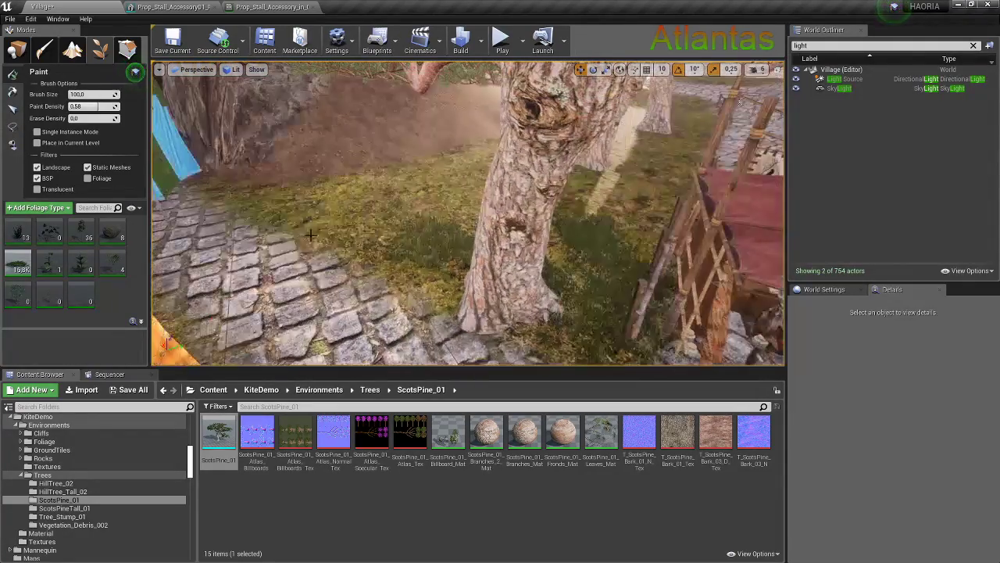
{"action": "right_click_drag", "start_coordinate": [616, 204], "coordinate": [429, 243]}
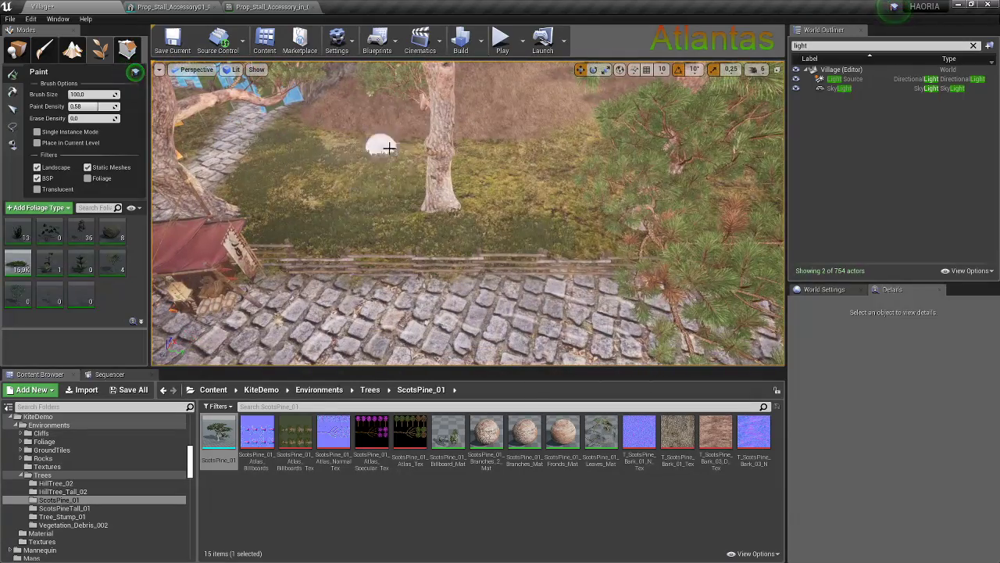
{"action": "right_click_drag", "start_coordinate": [490, 211], "coordinate": [507, 209]}
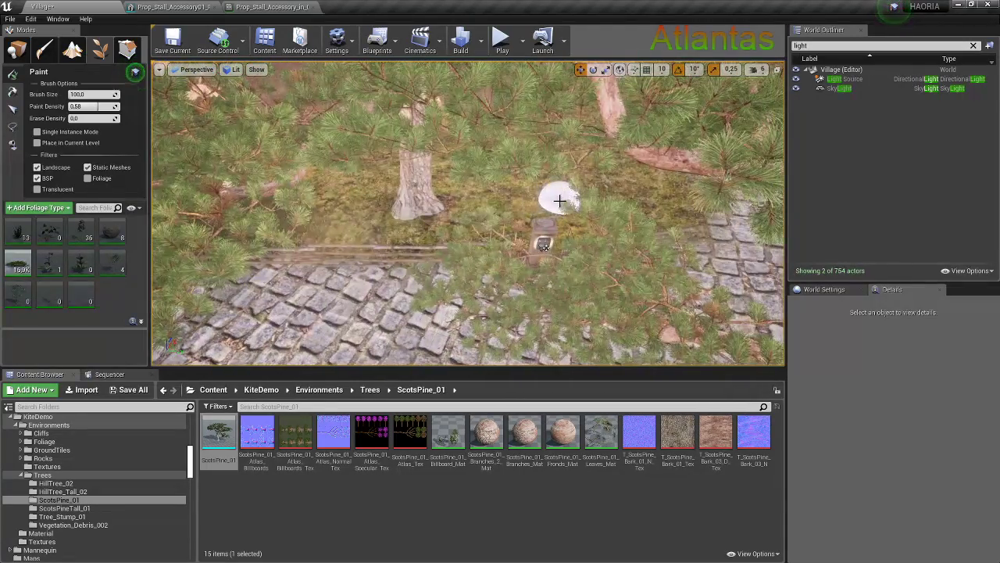
{"action": "scroll", "coordinate": [560, 201], "scroll_direction": "up", "scroll_amount": 3}
{"action": "scroll", "coordinate": [520, 192], "scroll_direction": "up", "scroll_amount": 3}
{"action": "scroll", "coordinate": [446, 176], "scroll_direction": "up", "scroll_amount": 3}
{"action": "scroll", "coordinate": [459, 192], "scroll_direction": "up", "scroll_amount": 3}
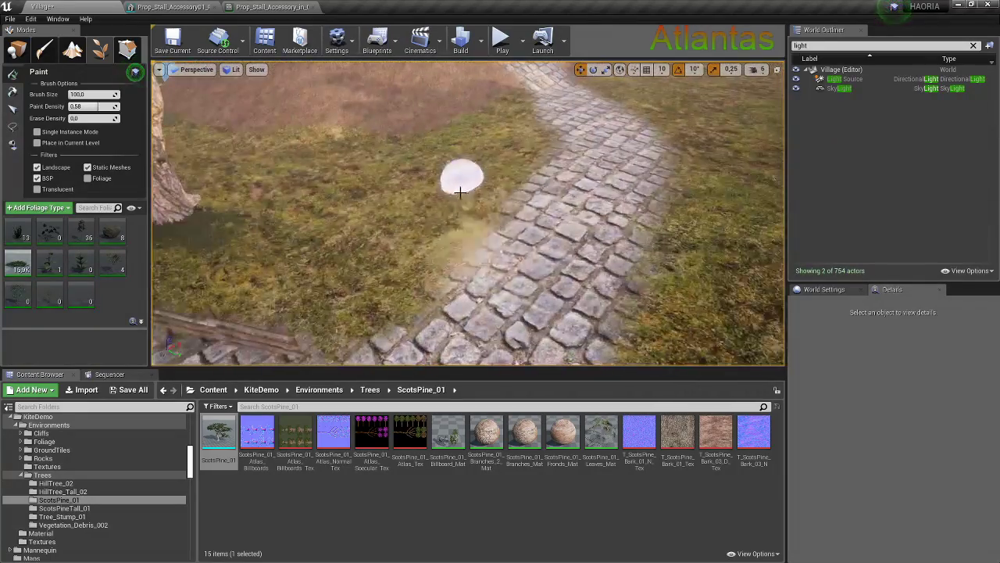
{"action": "right_click_drag", "start_coordinate": [281, 262], "coordinate": [397, 290]}
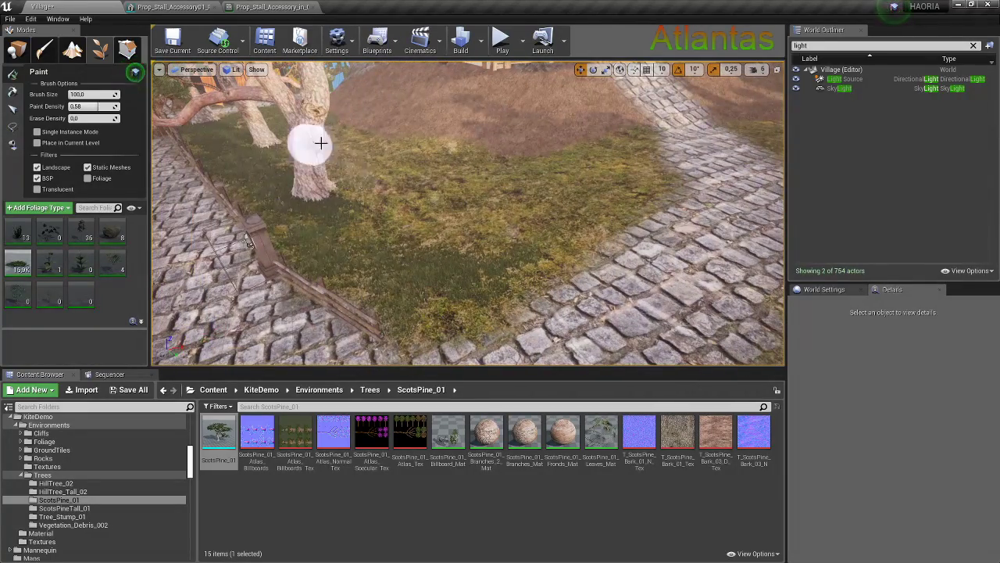
{"action": "right_click_drag", "start_coordinate": [288, 135], "coordinate": [341, 177]}
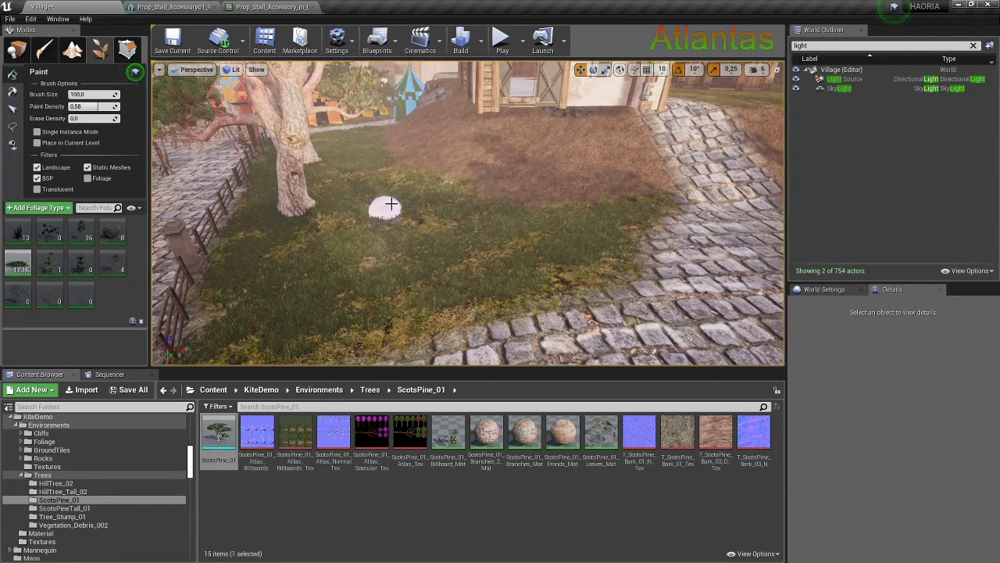
{"action": "mouse_move", "coordinate": [469, 323]}
{"action": "right_mouse_down"}
{"action": "mouse_move", "coordinate": [503, 279]}
{"action": "mouse_move", "coordinate": [438, 281]}
{"action": "mouse_move", "coordinate": [485, 210]}
{"action": "right_mouse_up"}
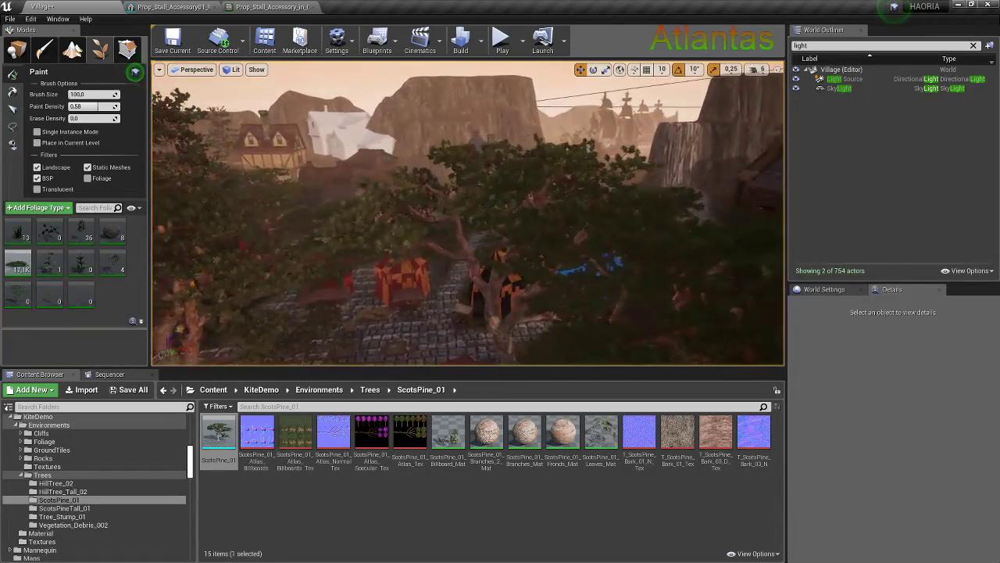
From Place mode, use Play From Here on the landscape beneath the wooden market shelter
{"action": "left_click", "coordinate": [17, 51]}
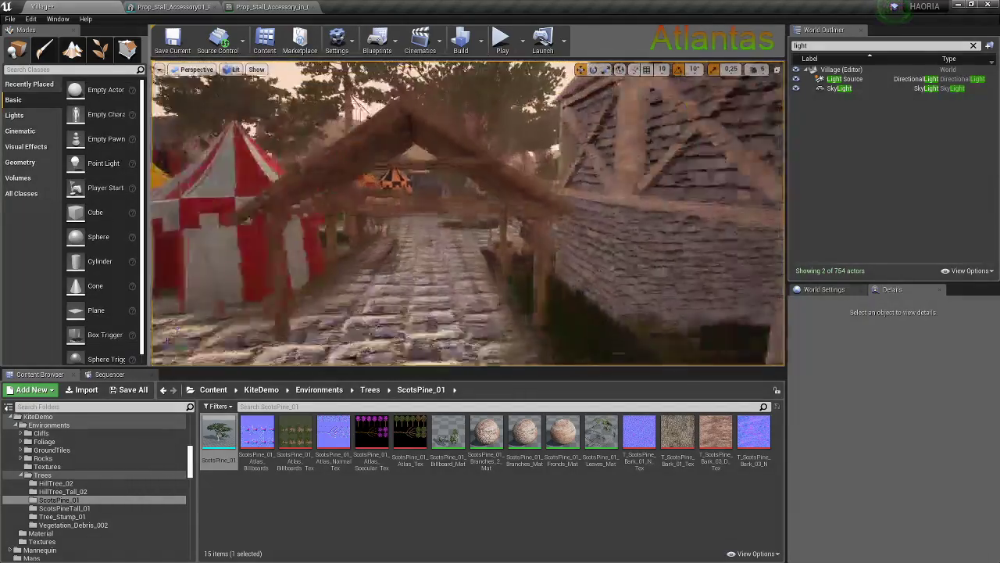
{"action": "right_click", "coordinate": [445, 244]}
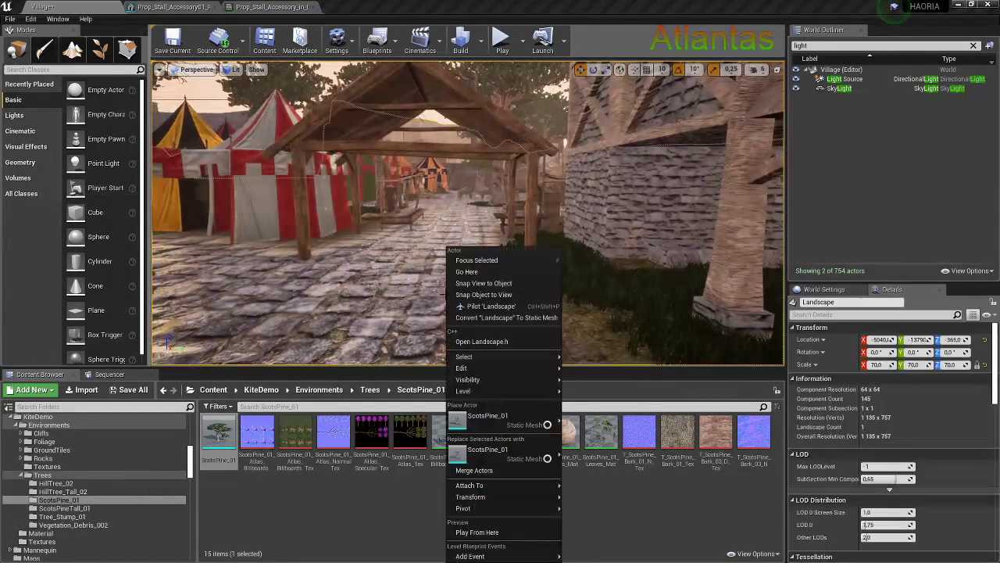
{"action": "left_click", "coordinate": [494, 522]}
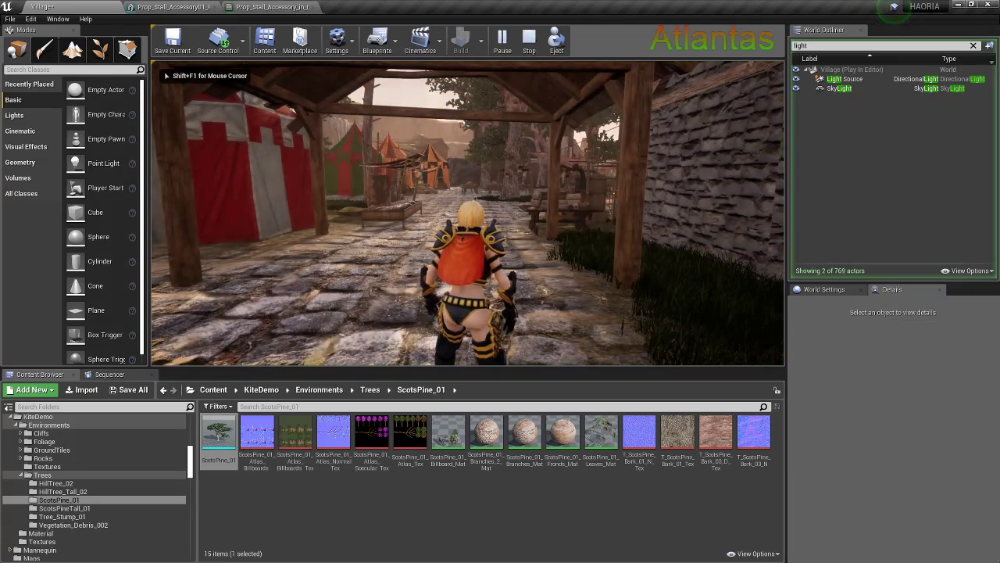
Go fullscreen and run the character down the cobbled street toward the tents
{"action": "key", "text": "F11"}
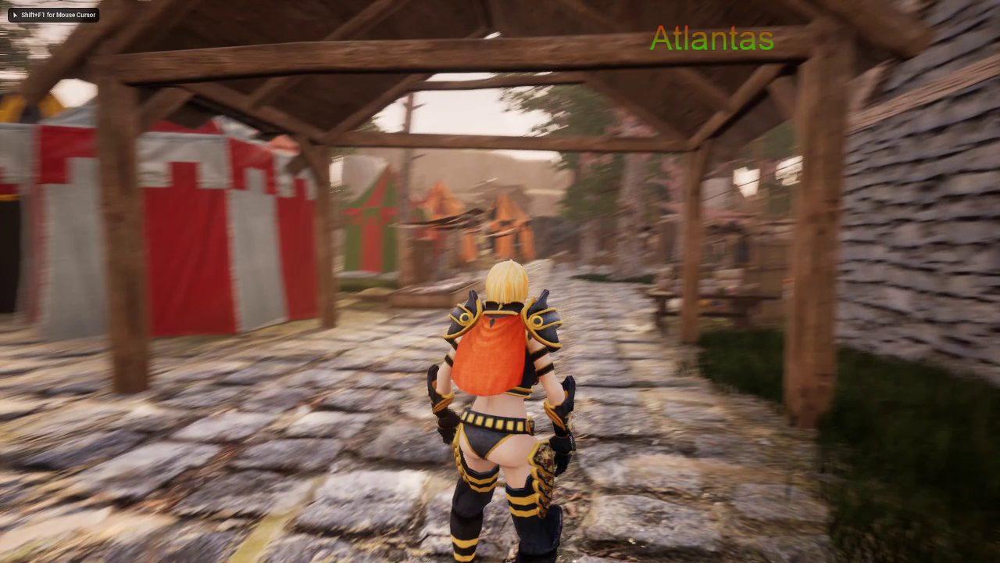
{"action": "key", "text": "w"}
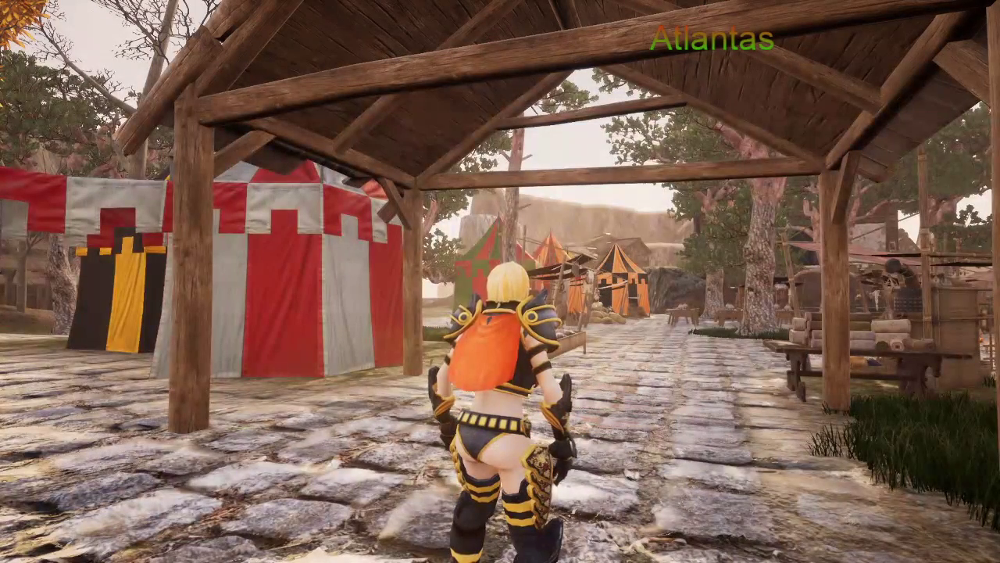
{"action": "key", "text": "w"}
{"action": "key", "text": "w"}
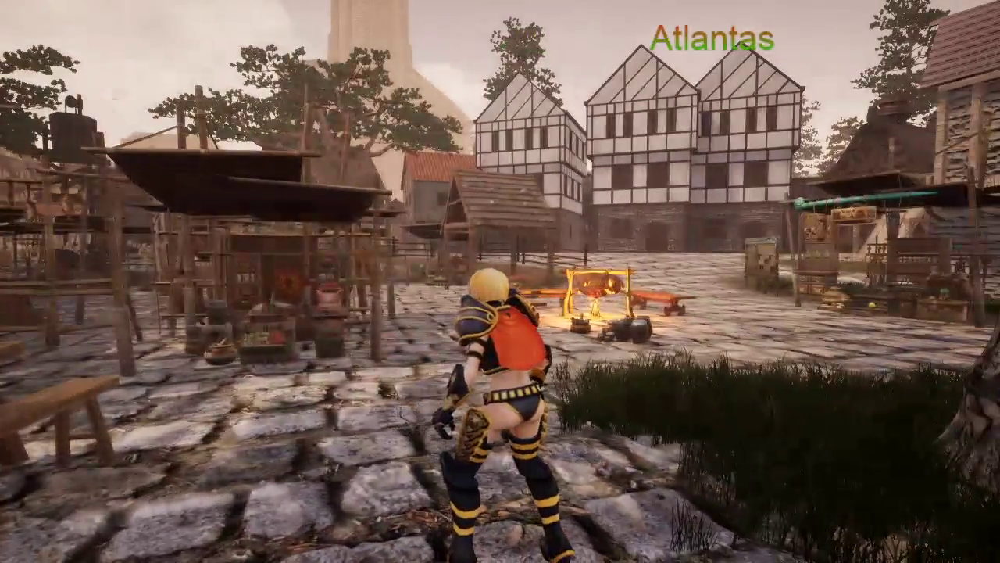
Stop the playtest, close the error log and browse Content to the PAINT_TERRAIN folder
{"action": "key", "text": "Escape"}
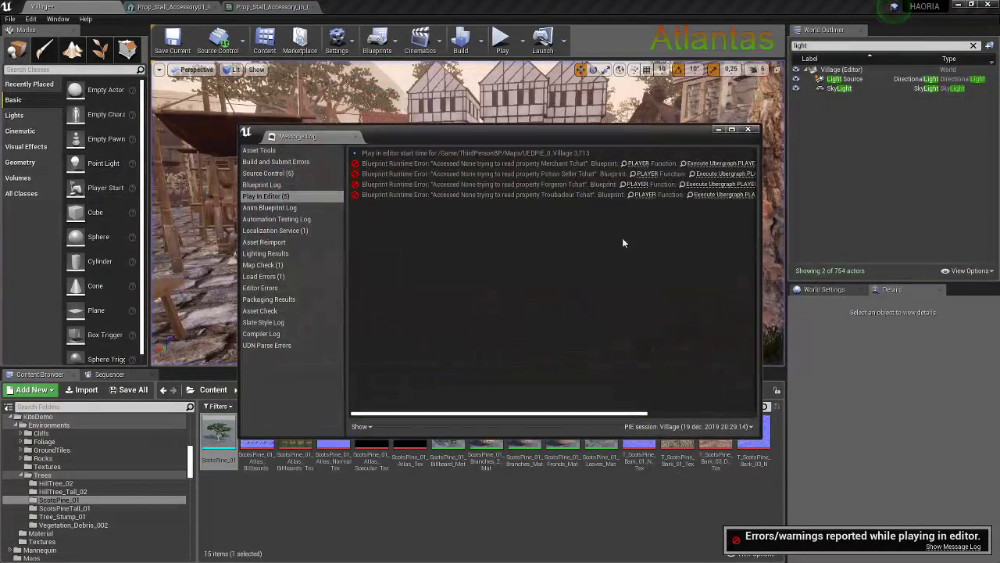
{"action": "left_click", "coordinate": [749, 129]}
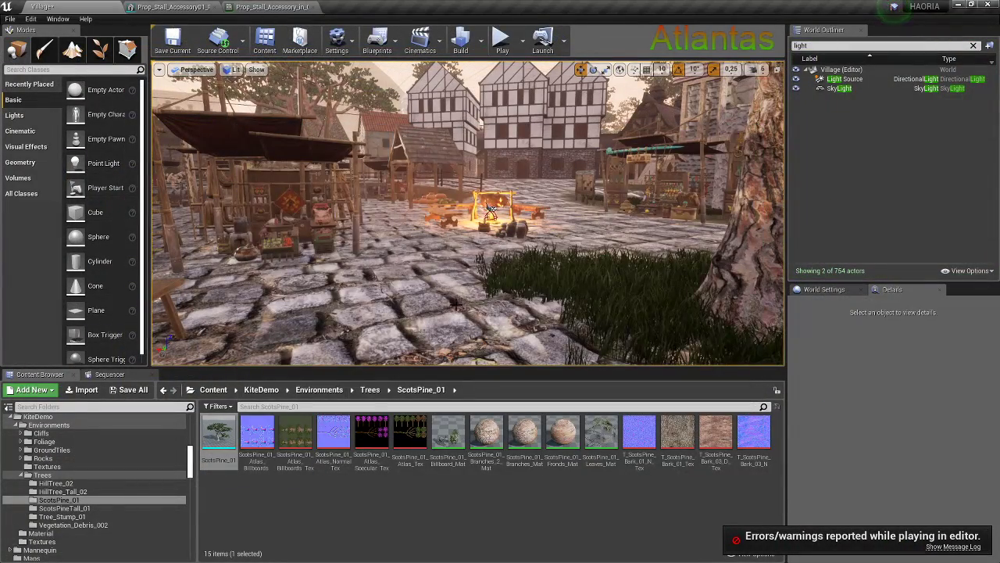
{"action": "left_click", "coordinate": [213, 389]}
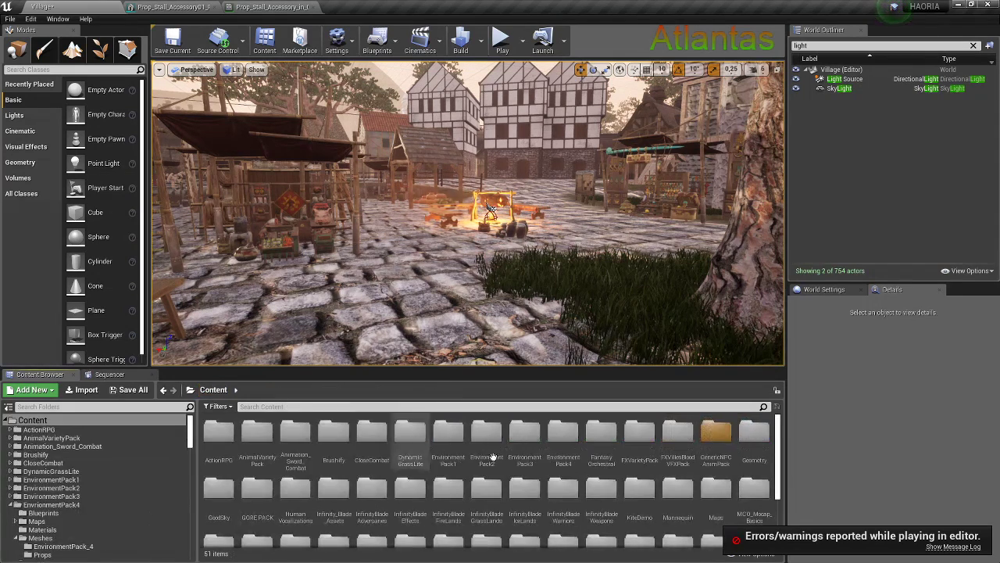
{"action": "scroll", "coordinate": [645, 474], "scroll_direction": "down", "scroll_amount": 2}
{"action": "scroll", "coordinate": [644, 474], "scroll_direction": "down", "scroll_amount": 1}
{"action": "double_click", "coordinate": [408, 508]}
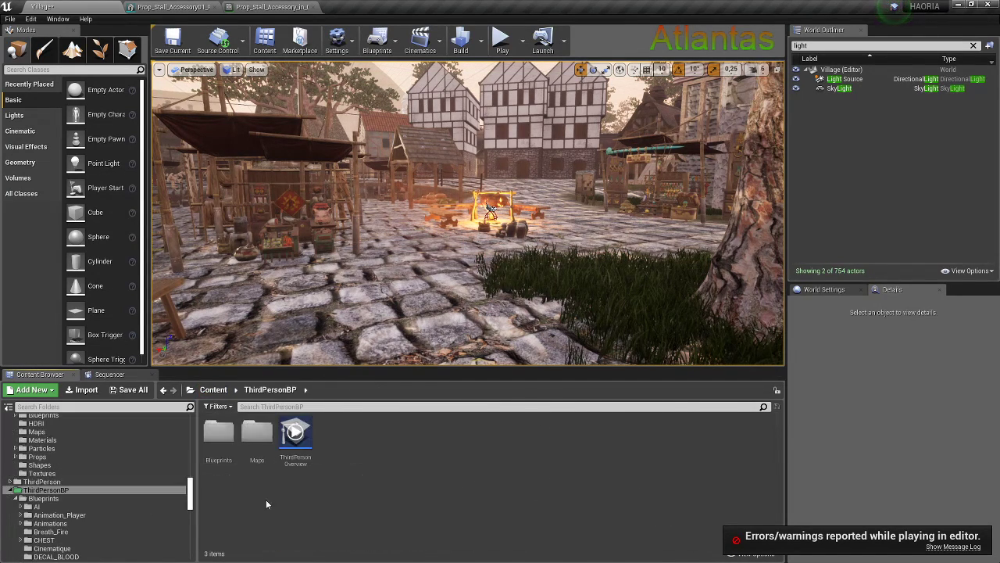
{"action": "double_click", "coordinate": [221, 432]}
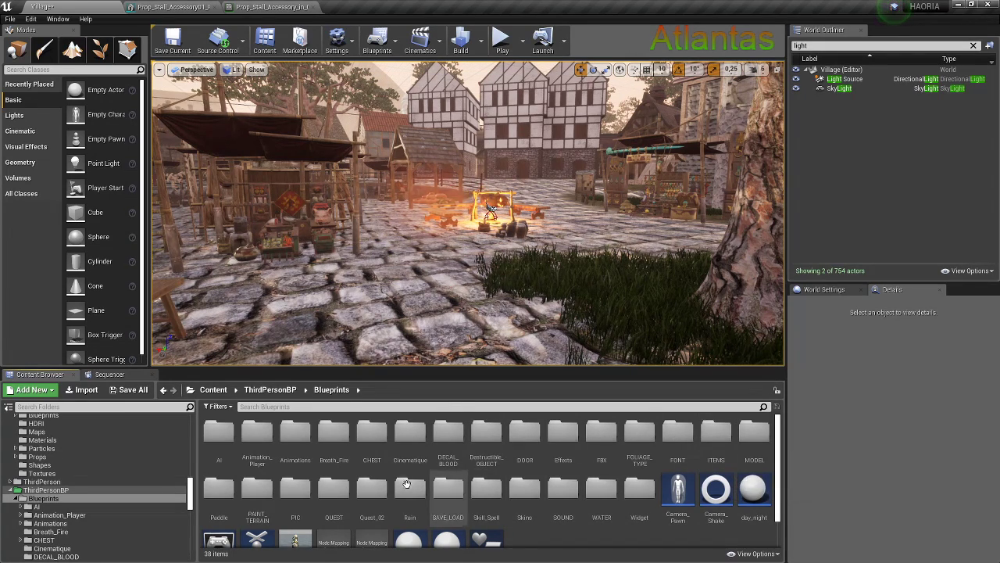
{"action": "double_click", "coordinate": [248, 501]}
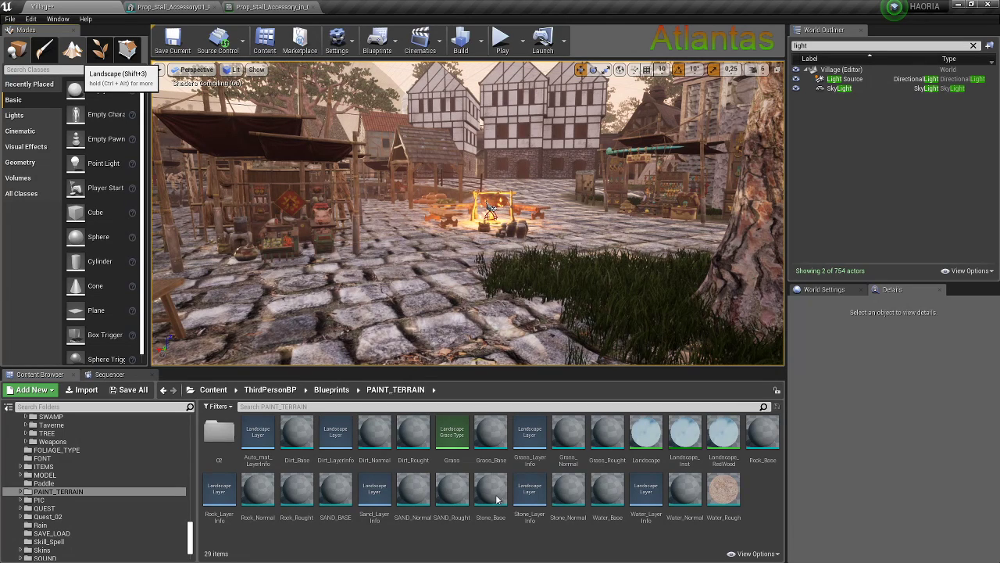
Open the Stone_Base material function and select its TexCoord node
{"action": "key", "text": "shift+3"}
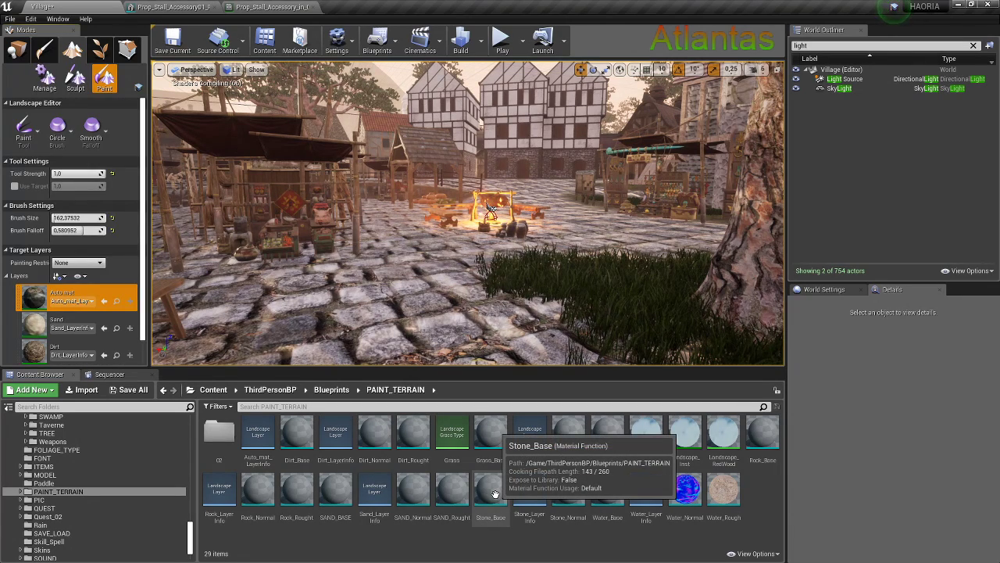
{"action": "double_click", "coordinate": [492, 492]}
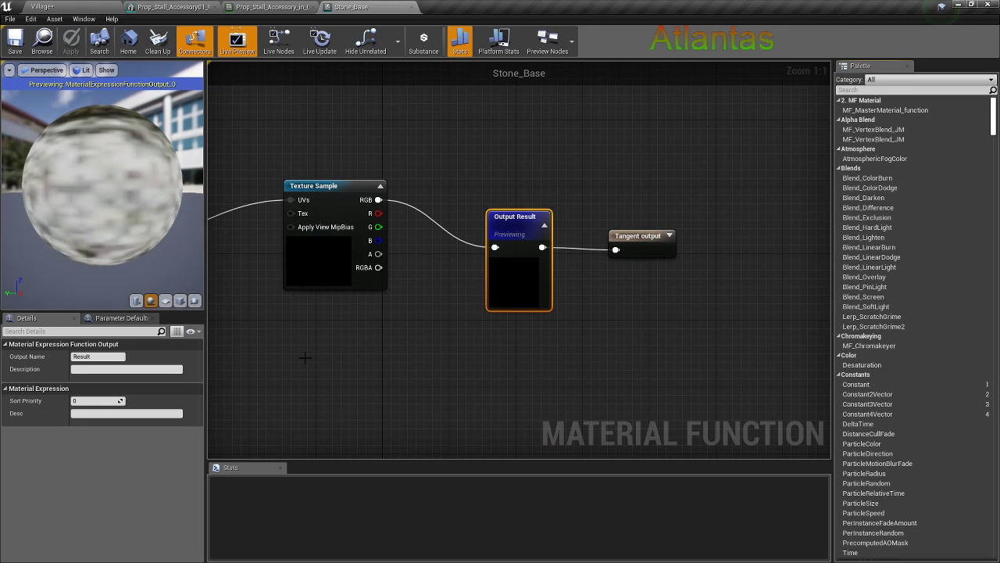
{"action": "right_click_drag", "start_coordinate": [305, 356], "coordinate": [759, 350]}
{"action": "left_click", "coordinate": [479, 224]}
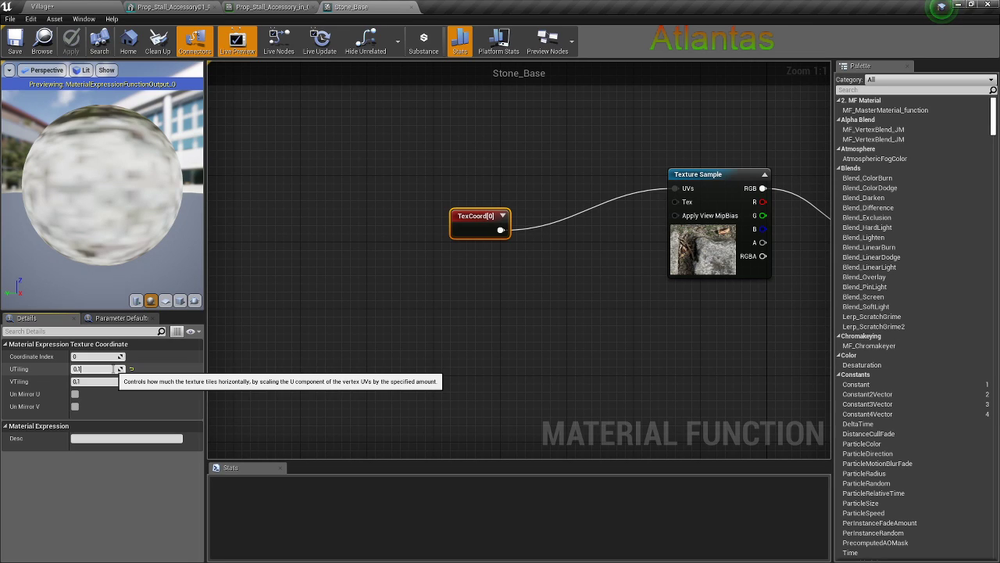
Set the TexCoord UTiling and VTiling to 0.05 and apply the Stone_Base changes
{"action": "key", "text": "BackSpace"}
{"action": "type", "text": "1"}
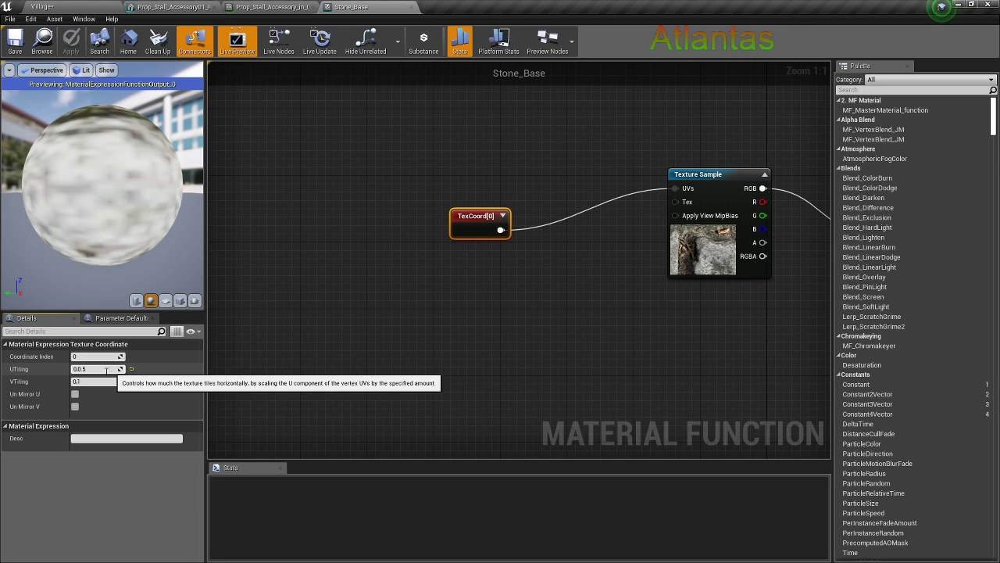
{"action": "left_click", "coordinate": [100, 381]}
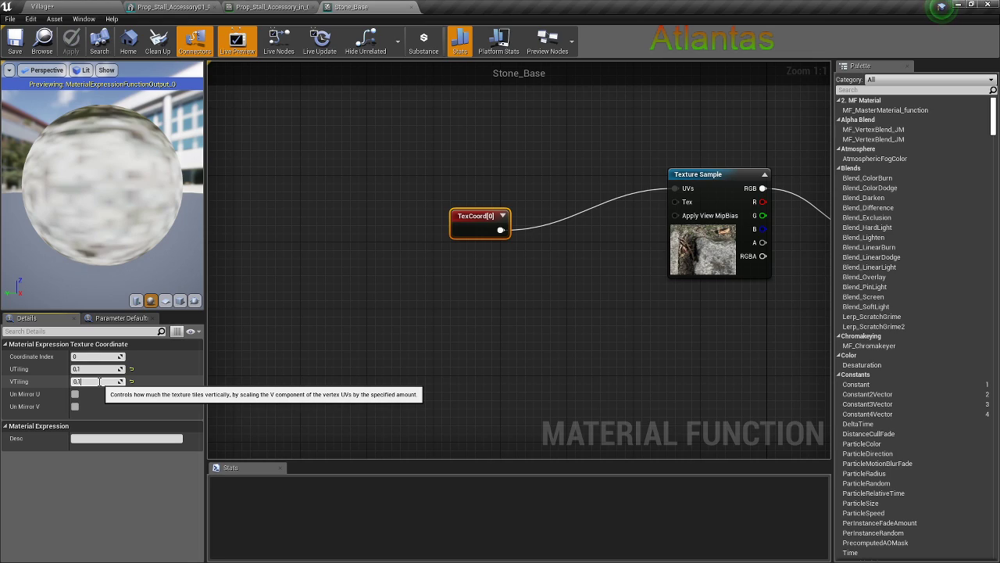
{"action": "type", "text": "05"}
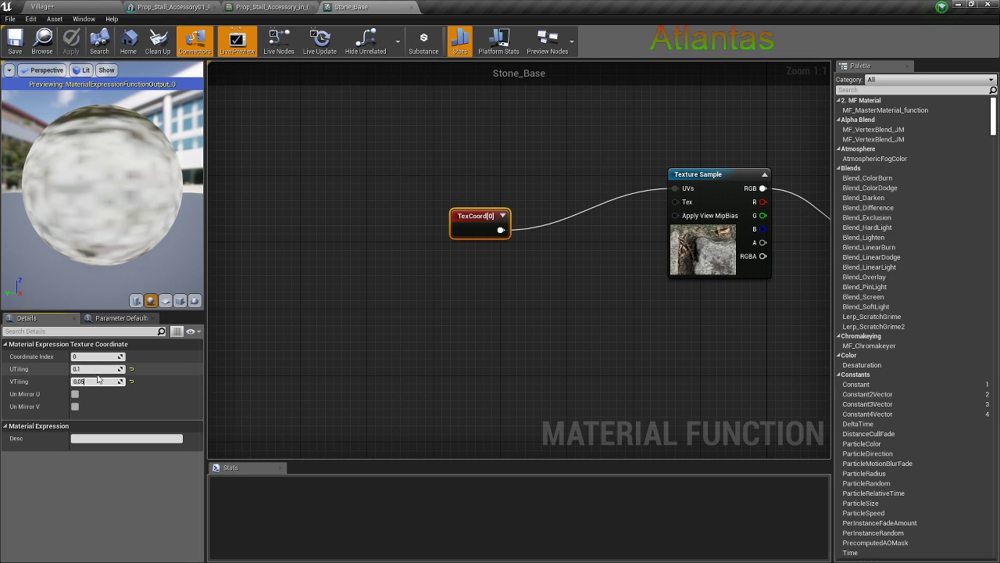
{"action": "key", "text": "Return"}
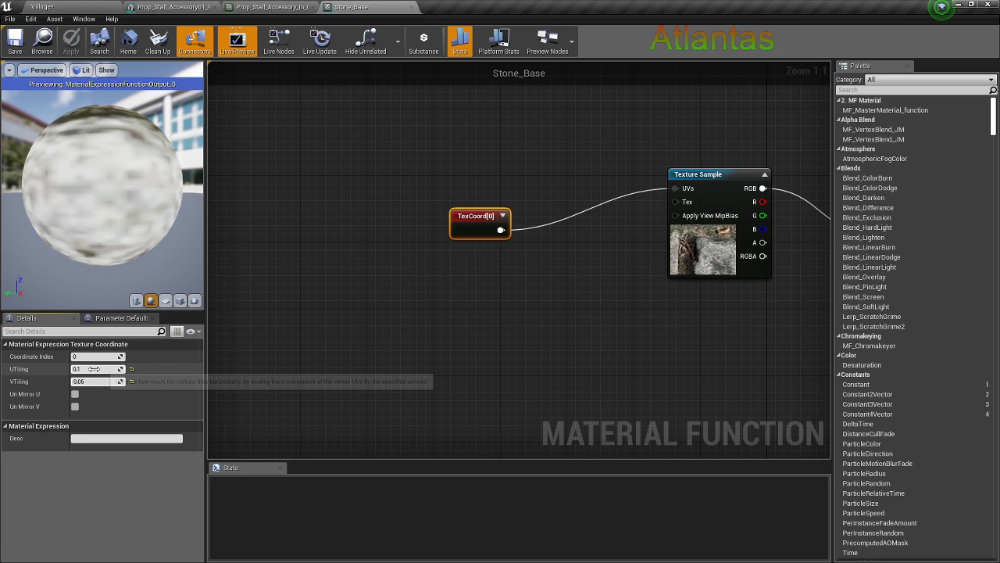
{"action": "left_click", "coordinate": [93, 368]}
{"action": "type", "text": "0.05"}
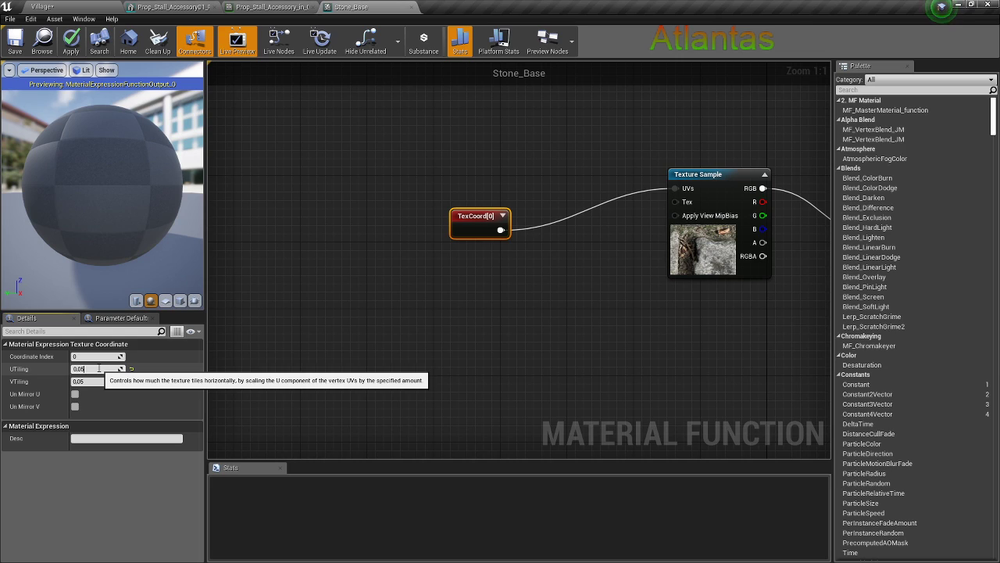
{"action": "left_click", "coordinate": [424, 329]}
{"action": "left_click", "coordinate": [71, 39]}
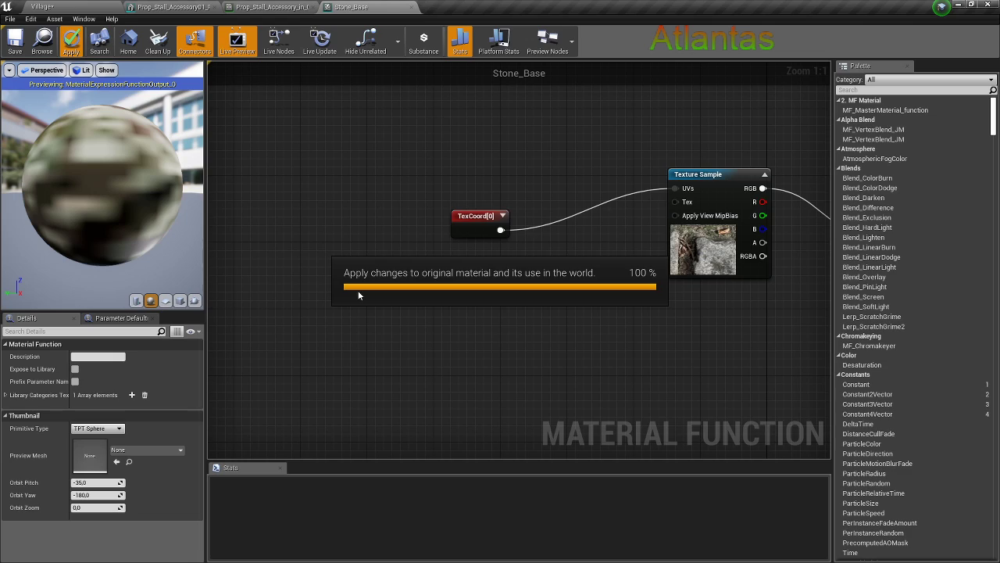
Return to the Village level and fly the camera past the big trees to the half-timbered houses
{"action": "left_click", "coordinate": [106, 12]}
{"action": "mouse_move", "coordinate": [463, 254]}
{"action": "right_mouse_down"}
{"action": "mouse_move", "coordinate": [469, 235]}
{"action": "mouse_move", "coordinate": [505, 237]}
{"action": "mouse_move", "coordinate": [491, 240]}
{"action": "right_mouse_up"}
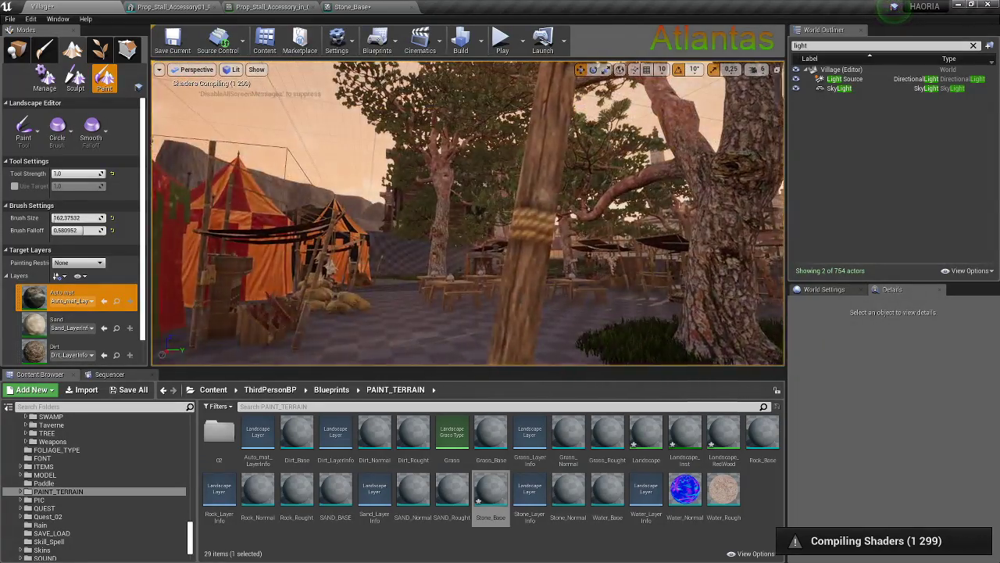
{"action": "right_click_drag", "start_coordinate": [491, 240], "coordinate": [491, 240]}
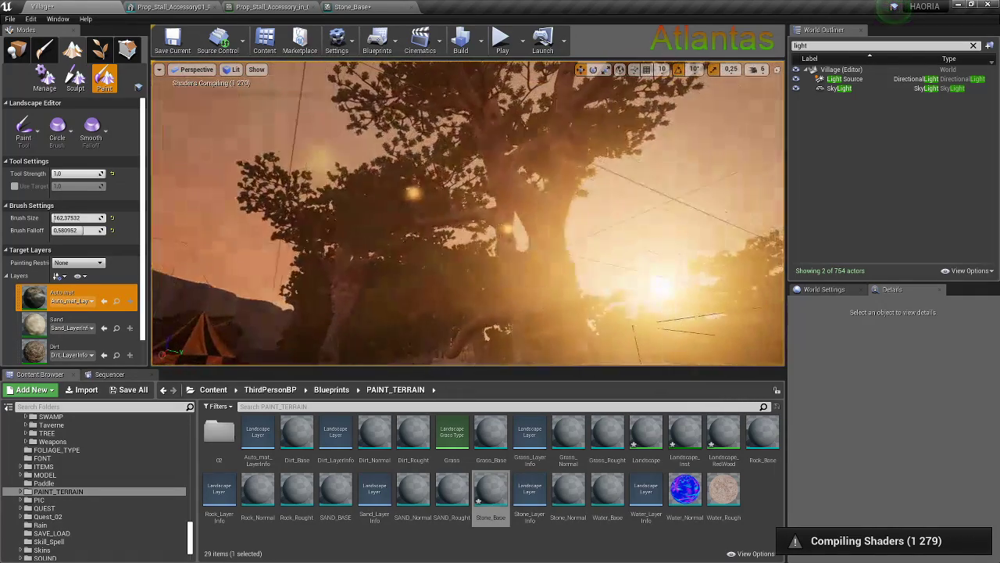
{"action": "right_click_drag", "start_coordinate": [491, 240], "coordinate": [520, 245]}
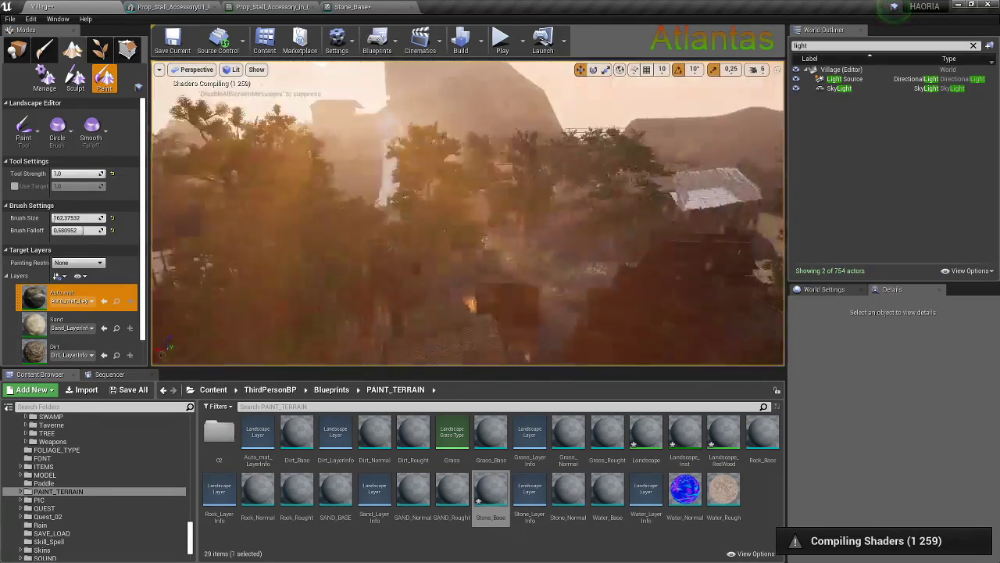
{"action": "right_click_drag", "start_coordinate": [472, 271], "coordinate": [472, 271]}
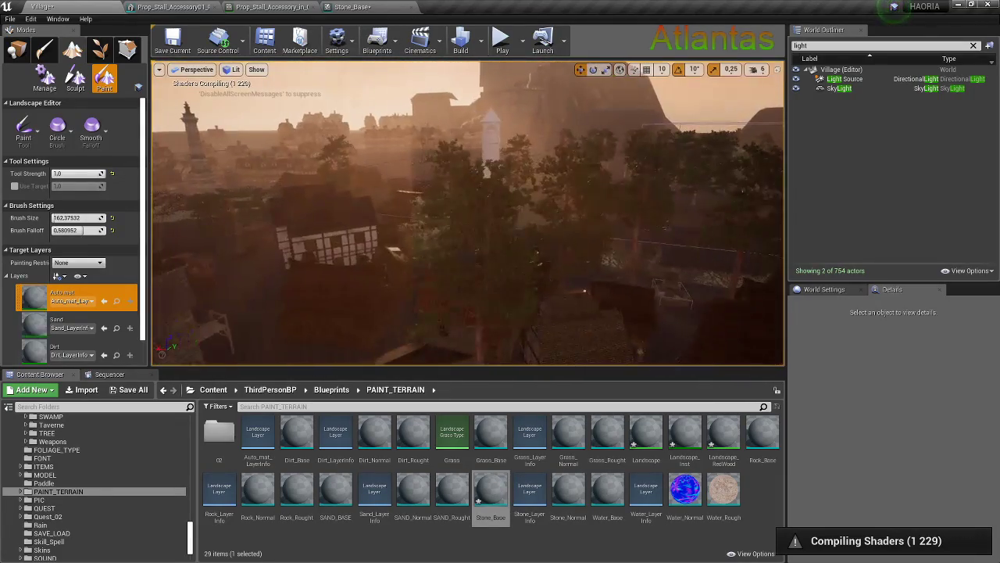
{"action": "mouse_move", "coordinate": [332, 317]}
{"action": "right_mouse_down"}
{"action": "mouse_move", "coordinate": [340, 292]}
{"action": "mouse_move", "coordinate": [290, 274]}
{"action": "right_mouse_up"}
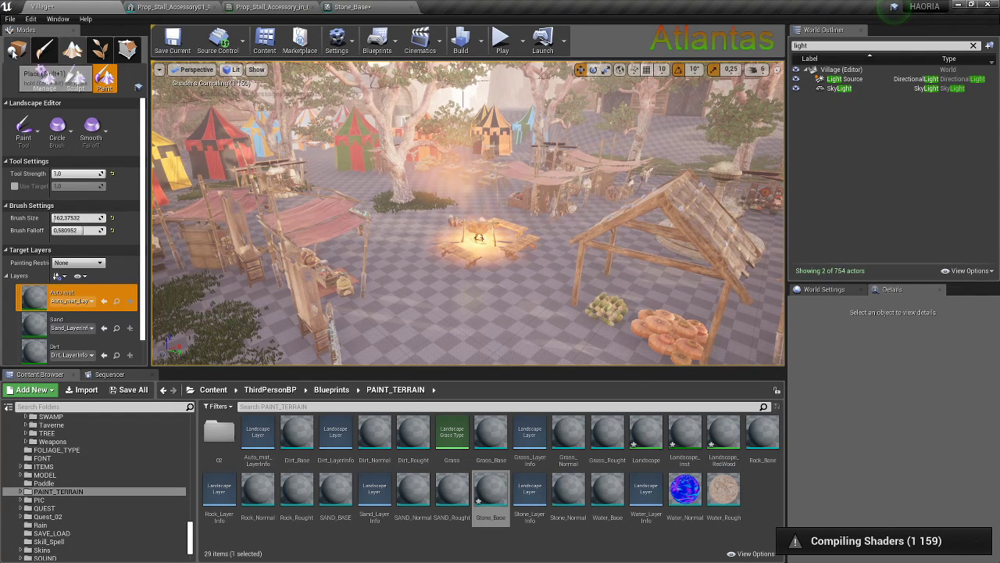
Switch to Place mode and turn the camera toward the stone tower
{"action": "key", "text": "shift+1"}
{"action": "right_click_drag", "start_coordinate": [302, 233], "coordinate": [301, 233]}
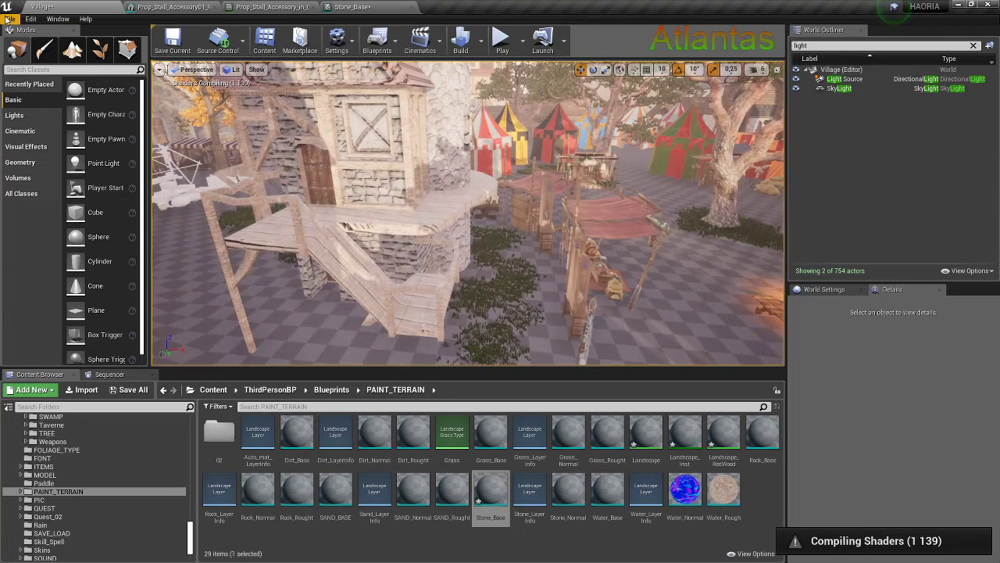
{"action": "left_click", "coordinate": [9, 19]}
Close all tabs to the right of Village, applying the changes to the original material
{"action": "left_click", "coordinate": [9, 19]}
{"action": "right_click", "coordinate": [26, 8]}
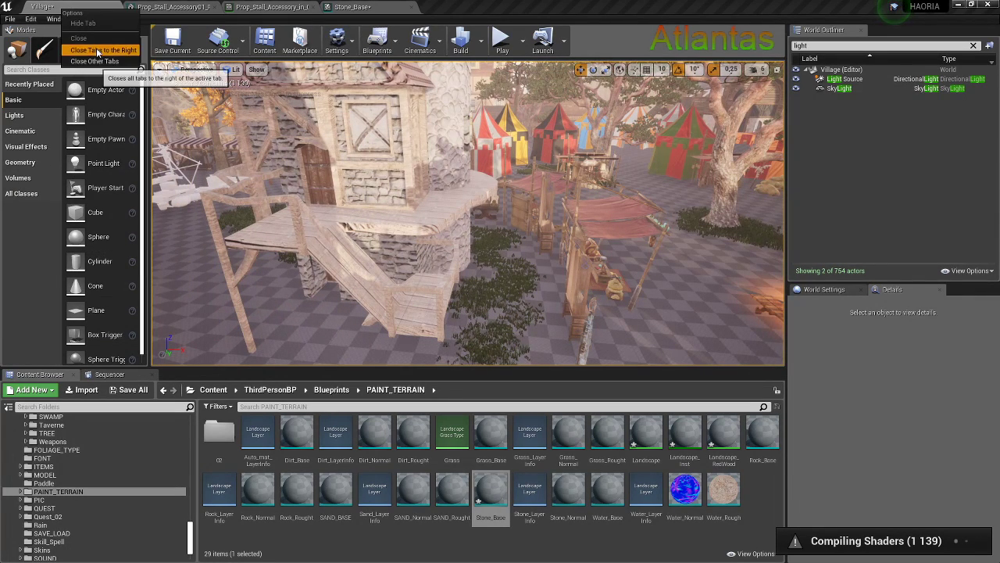
{"action": "key", "text": "Escape"}
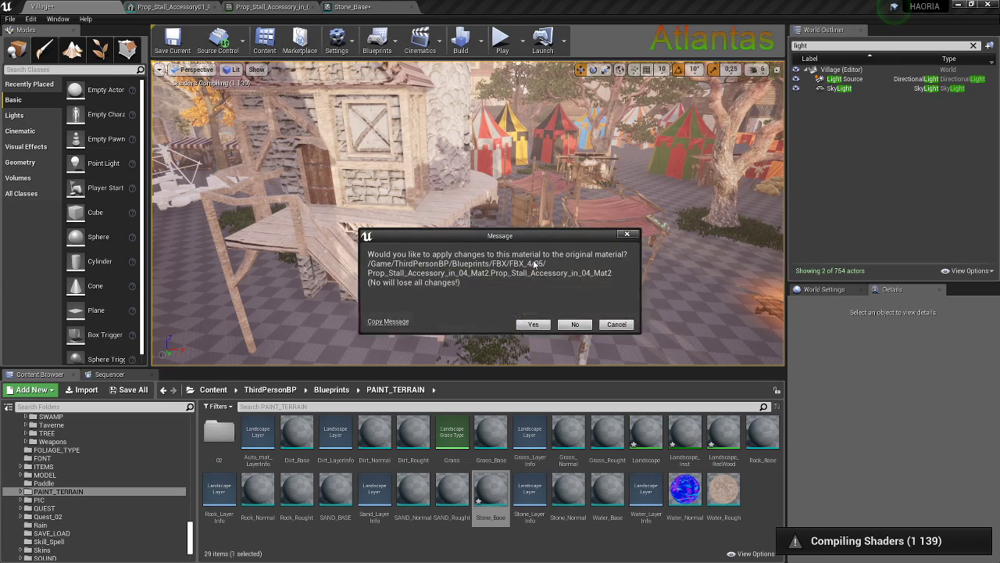
{"action": "left_click", "coordinate": [531, 325]}
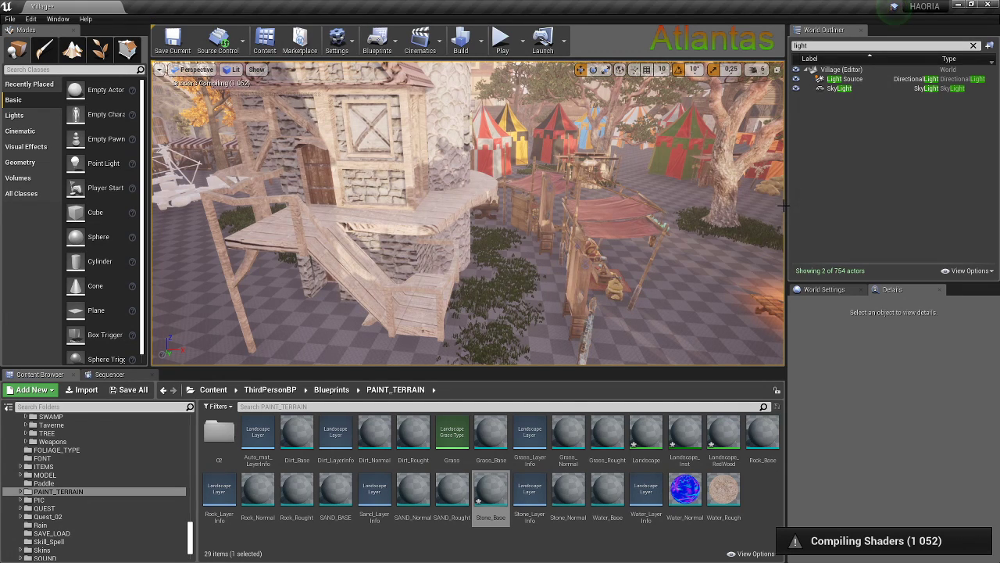
Resize the panel splitters so the level viewport is wider and taller
{"action": "left_click_drag", "start_coordinate": [786, 205], "coordinate": [860, 207]}
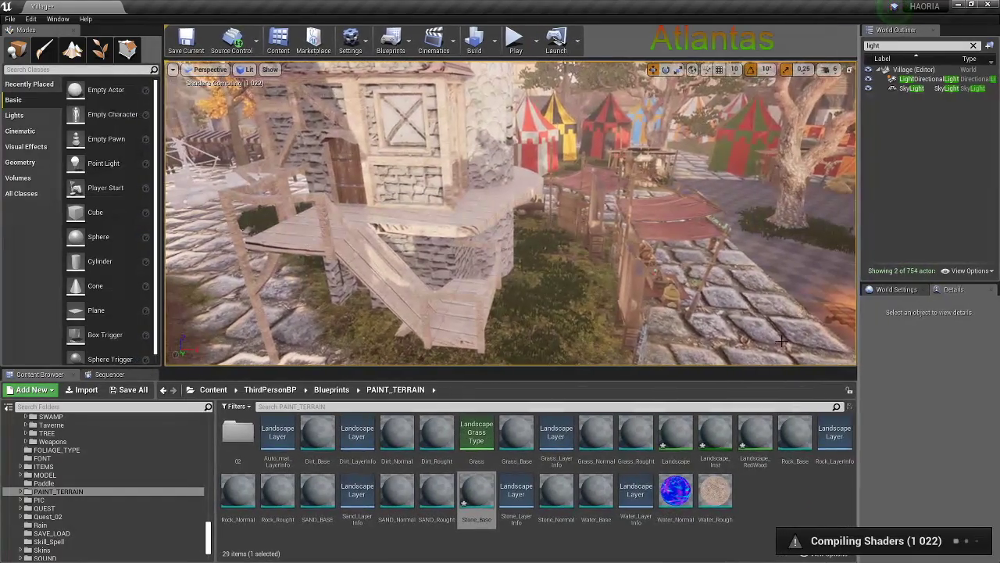
{"action": "left_click_drag", "start_coordinate": [758, 368], "coordinate": [758, 436]}
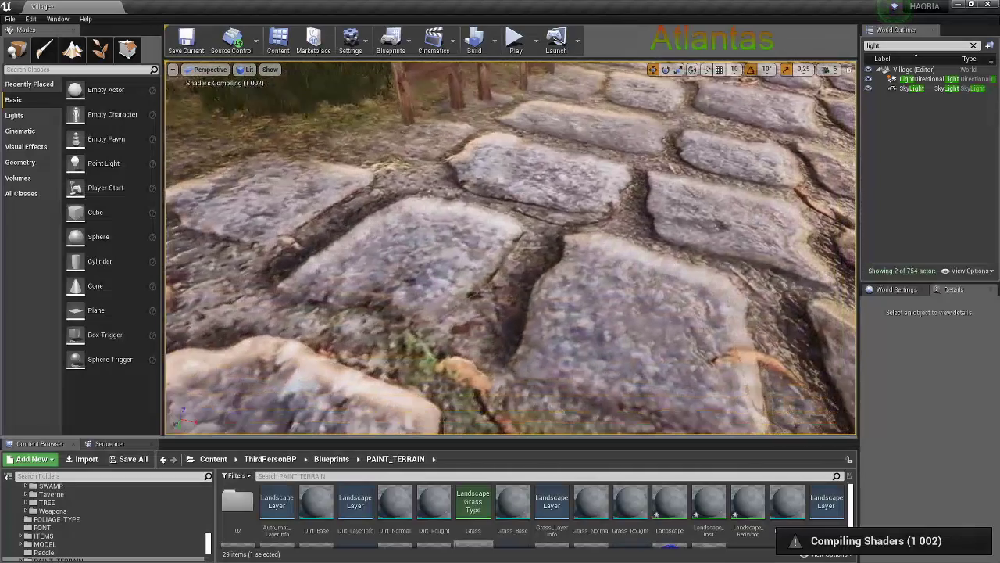
{"action": "right_click_drag", "start_coordinate": [732, 336], "coordinate": [149, 59]}
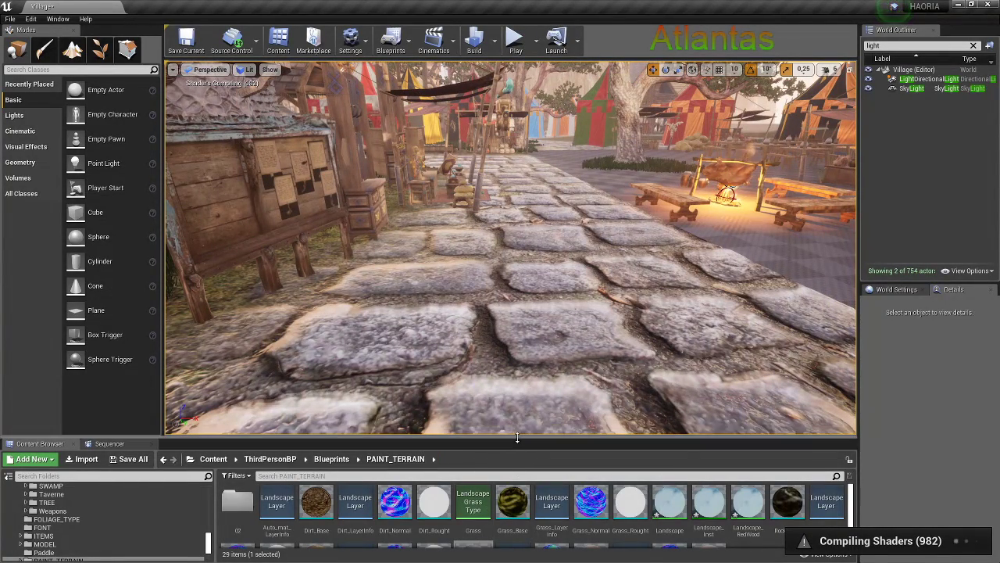
{"action": "left_click_drag", "start_coordinate": [516, 439], "coordinate": [501, 372]}
Set Stone_Base's TexCoord UTiling and VTiling to 0.2, then return to the Village tab
{"action": "double_click", "coordinate": [462, 486]}
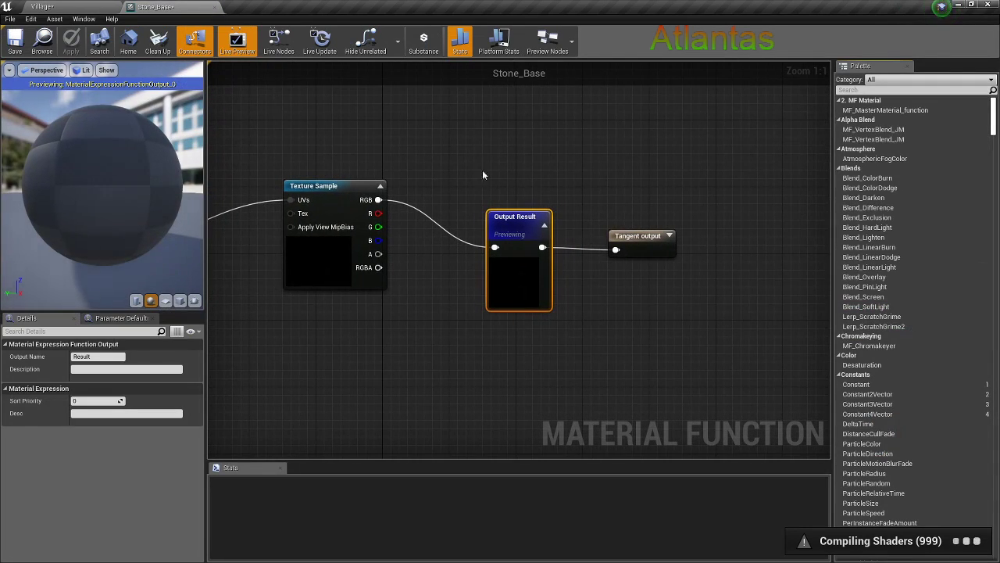
{"action": "right_click_drag", "start_coordinate": [482, 176], "coordinate": [767, 234]}
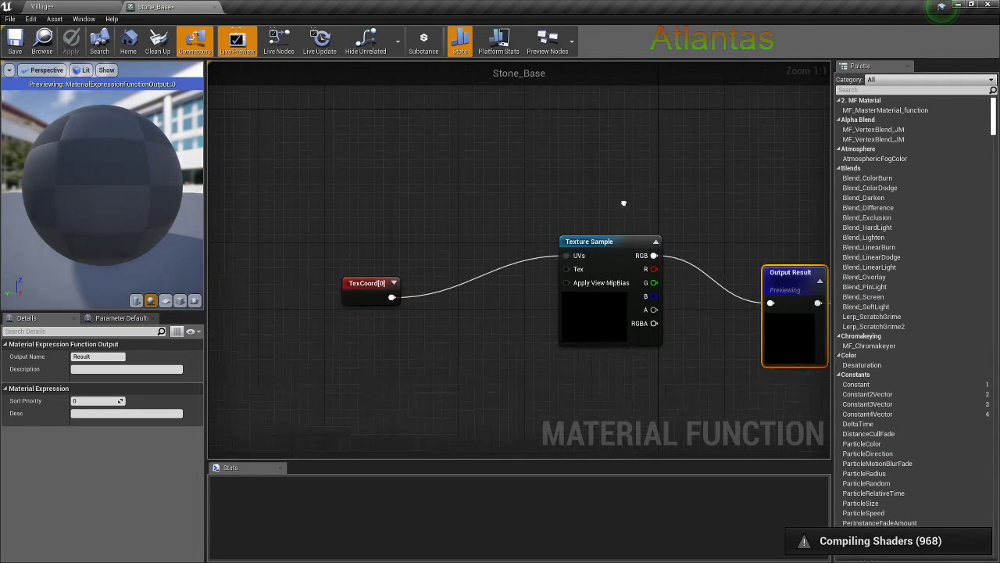
{"action": "left_click", "coordinate": [380, 290]}
{"action": "left_click", "coordinate": [93, 368]}
{"action": "type", "text": "0."}
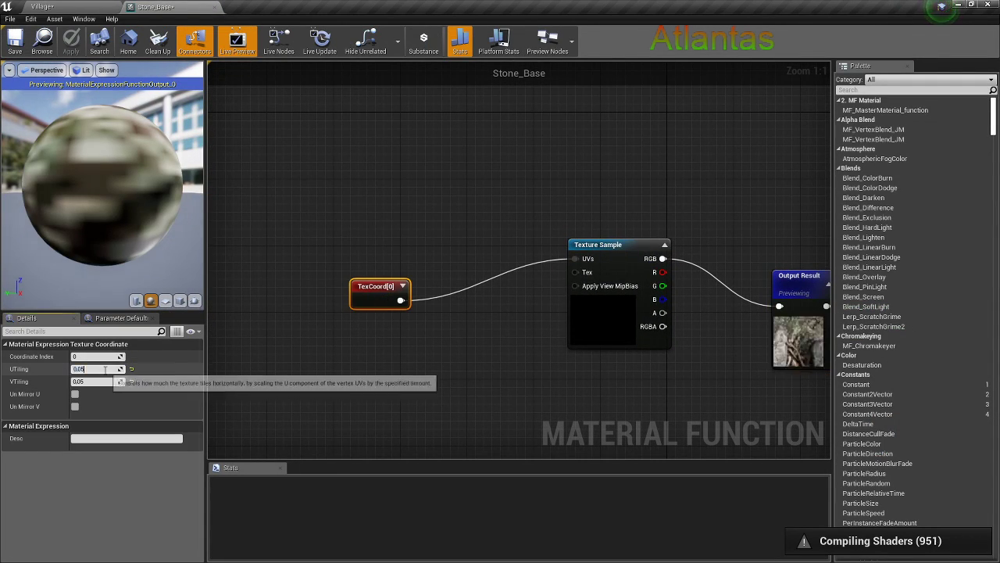
{"action": "type", "text": "2"}
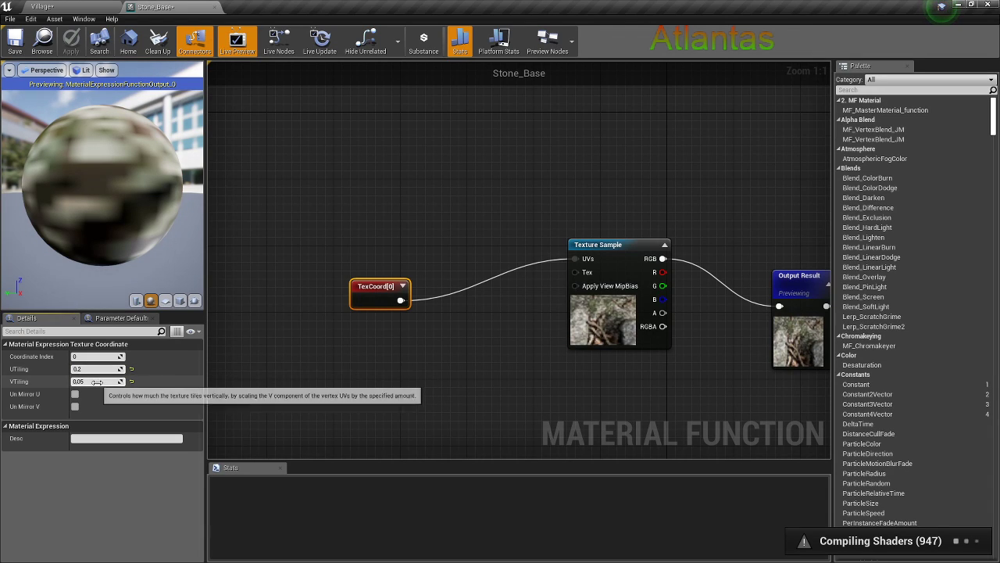
{"action": "left_click", "coordinate": [102, 381]}
{"action": "type", "text": "0"}
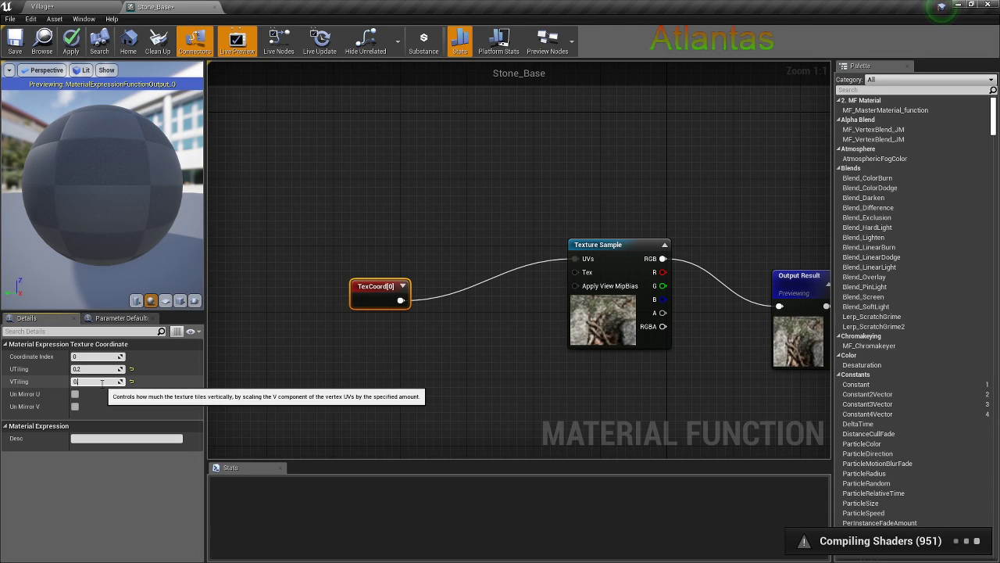
{"action": "type", "text": ".2"}
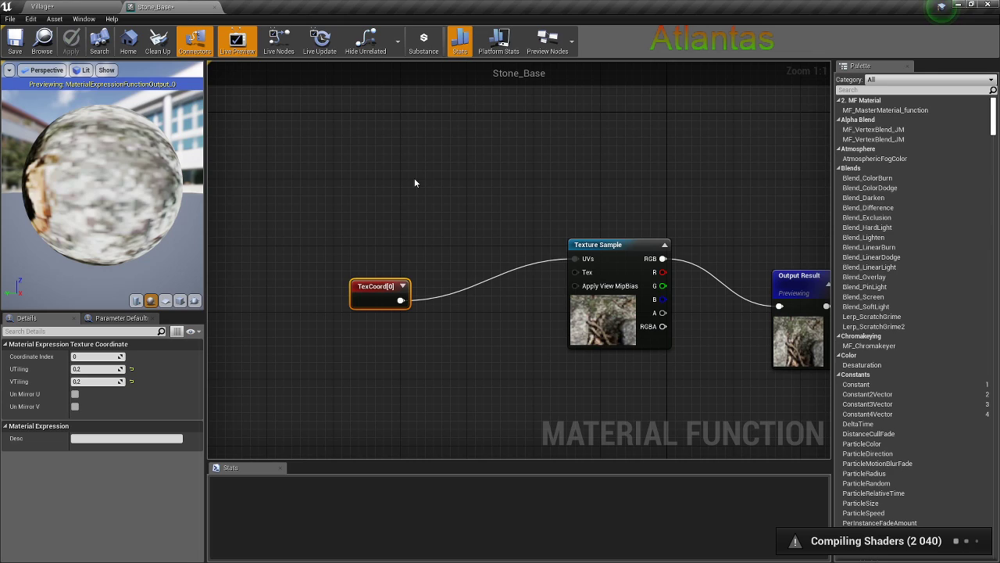
{"action": "left_click", "coordinate": [43, 6]}
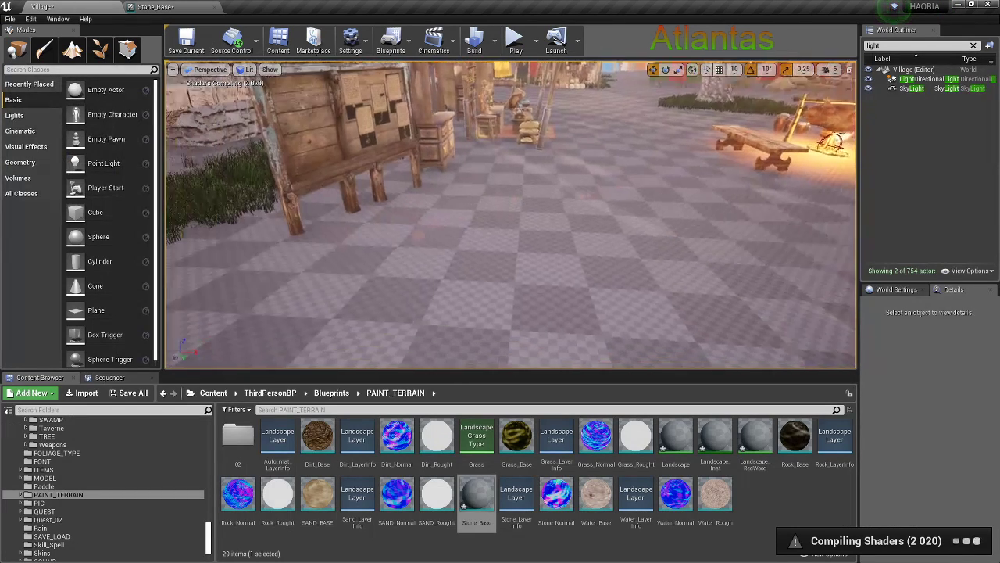
Save all modified levels and assets with File > Save All
{"action": "left_click", "coordinate": [10, 19]}
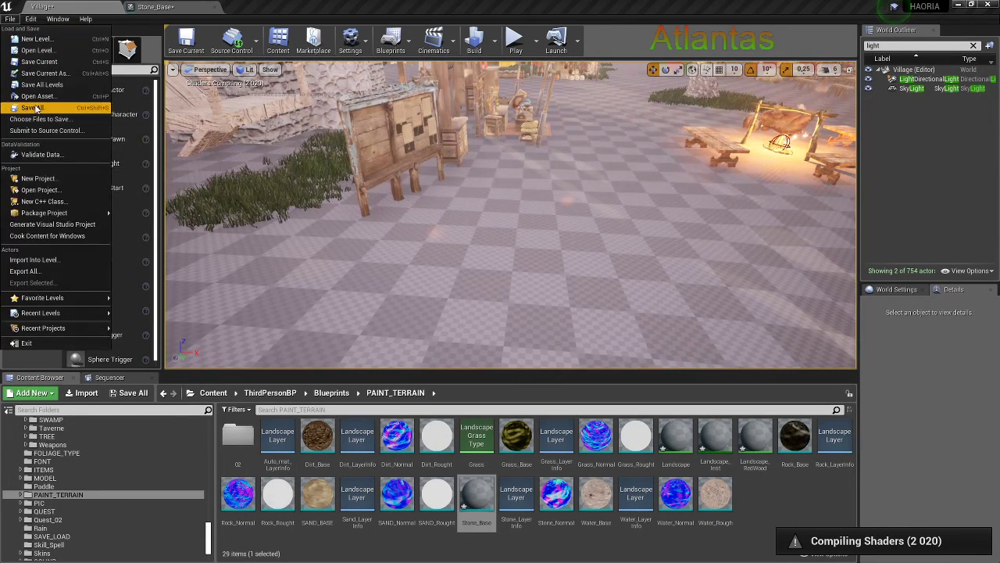
{"action": "left_click", "coordinate": [35, 107]}
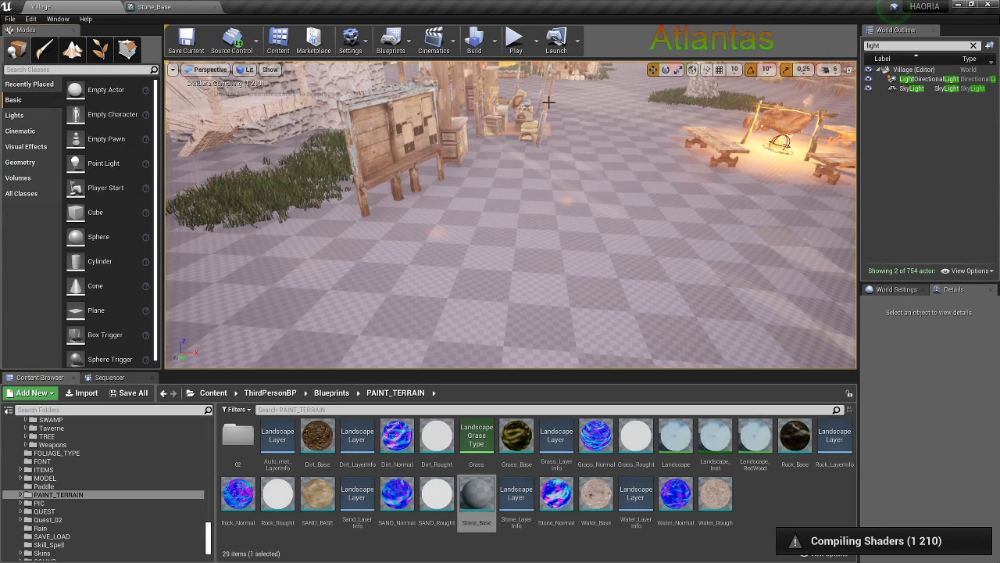
{"action": "right_click_drag", "start_coordinate": [581, 113], "coordinate": [581, 112]}
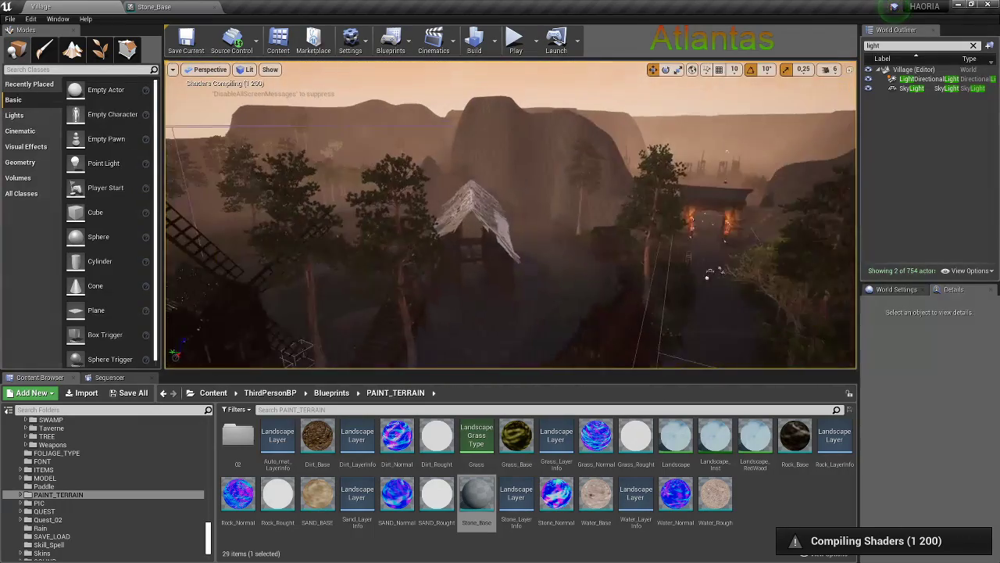
{"action": "right_click_drag", "start_coordinate": [592, 252], "coordinate": [558, 202]}
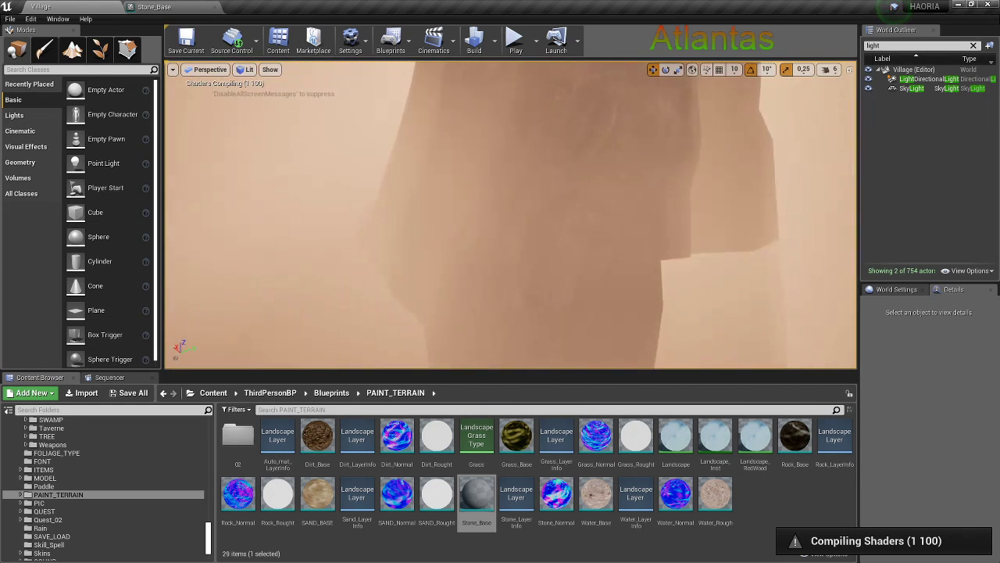
{"action": "right_click_drag", "start_coordinate": [478, 259], "coordinate": [477, 259]}
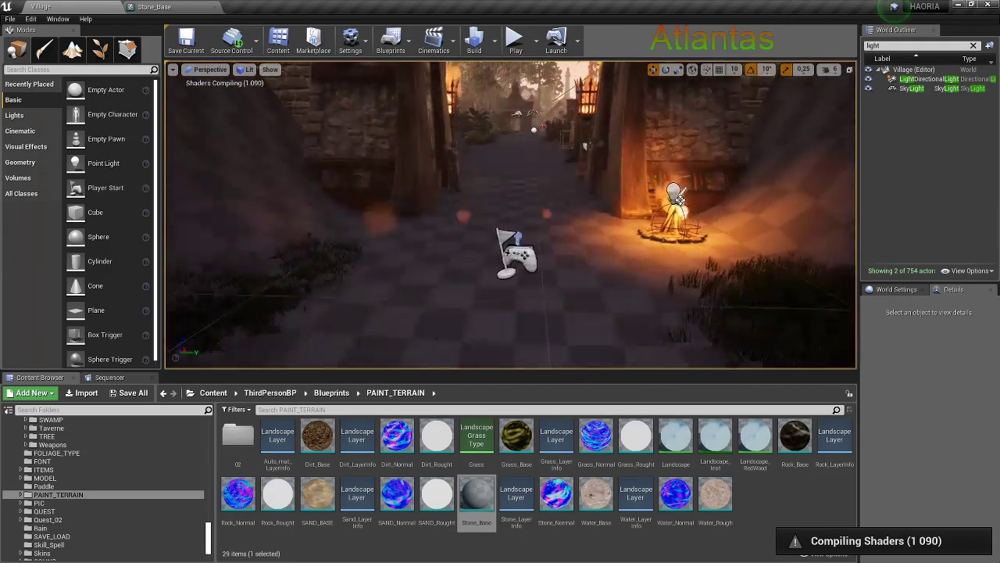
{"action": "right_click_drag", "start_coordinate": [570, 233], "coordinate": [565, 266]}
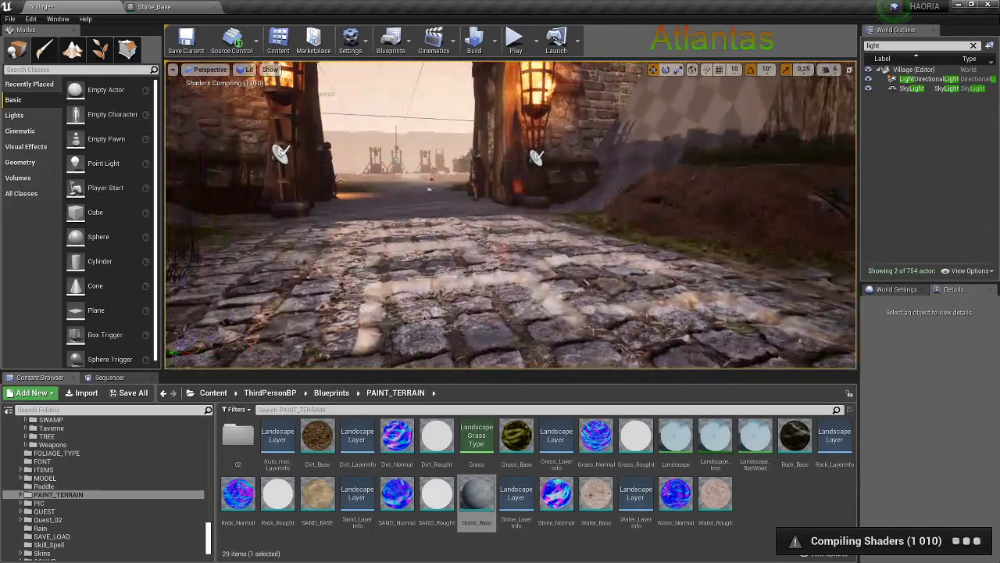
{"action": "right_click_drag", "start_coordinate": [563, 253], "coordinate": [564, 253]}
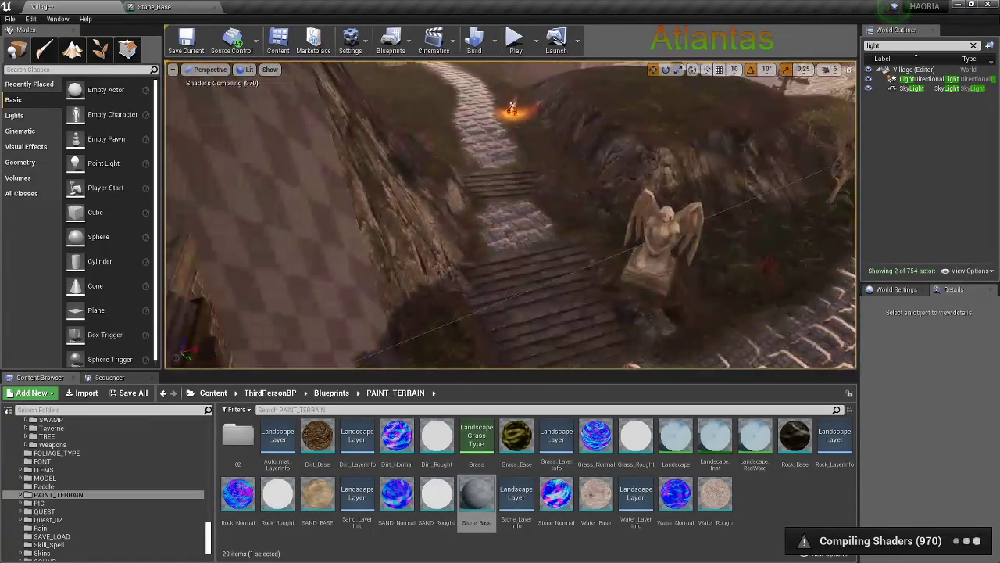
{"action": "right_click_drag", "start_coordinate": [563, 253], "coordinate": [563, 254]}
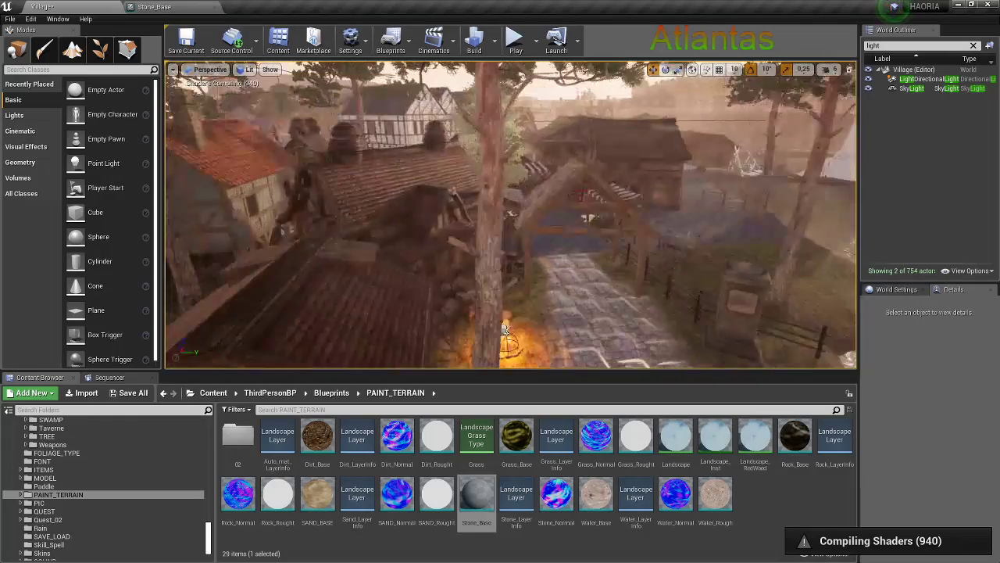
{"action": "right_click_drag", "start_coordinate": [505, 329], "coordinate": [505, 329]}
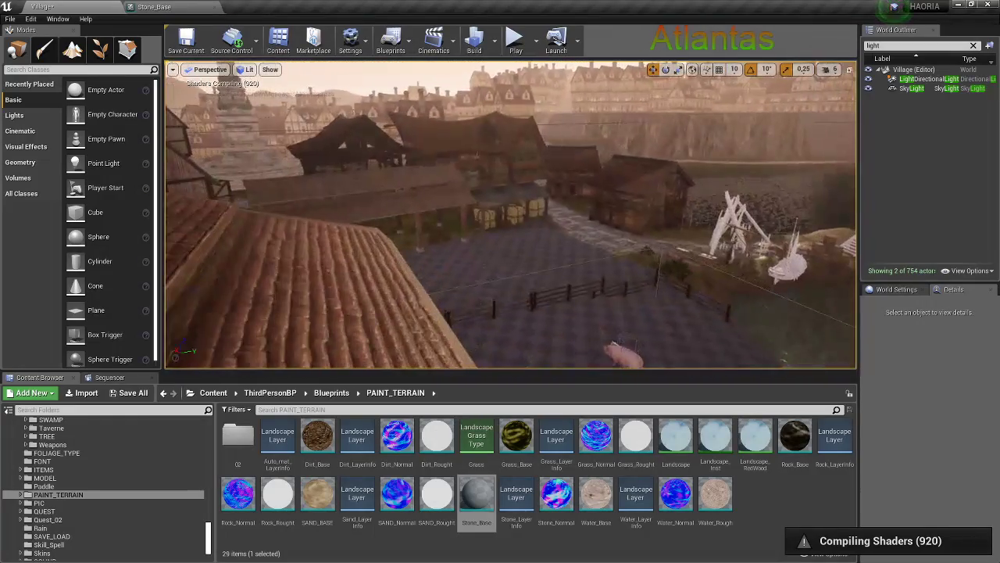
{"action": "right_click_drag", "start_coordinate": [592, 297], "coordinate": [573, 290]}
Focus the water tower, fly along the street to the half-timbered house, and enter Foliage mode
{"action": "left_click", "coordinate": [572, 290]}
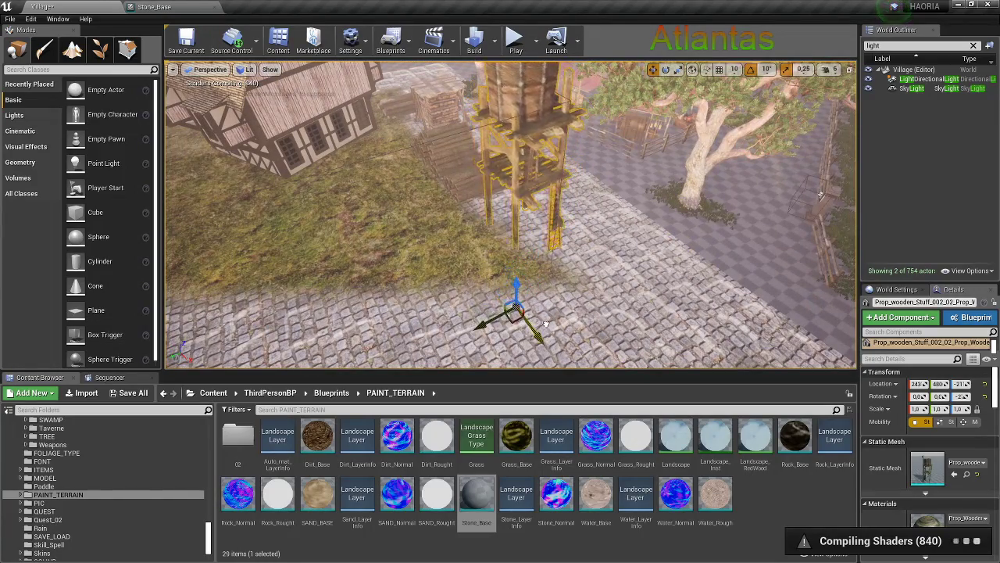
{"action": "key", "text": "f"}
{"action": "right_click_drag", "start_coordinate": [511, 213], "coordinate": [511, 212]}
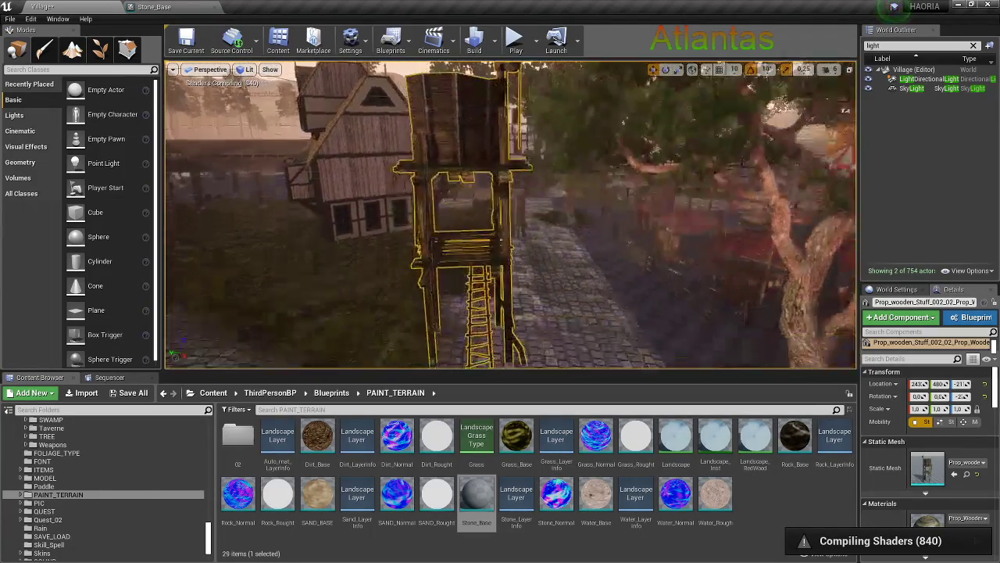
{"action": "right_click_drag", "start_coordinate": [393, 225], "coordinate": [393, 224]}
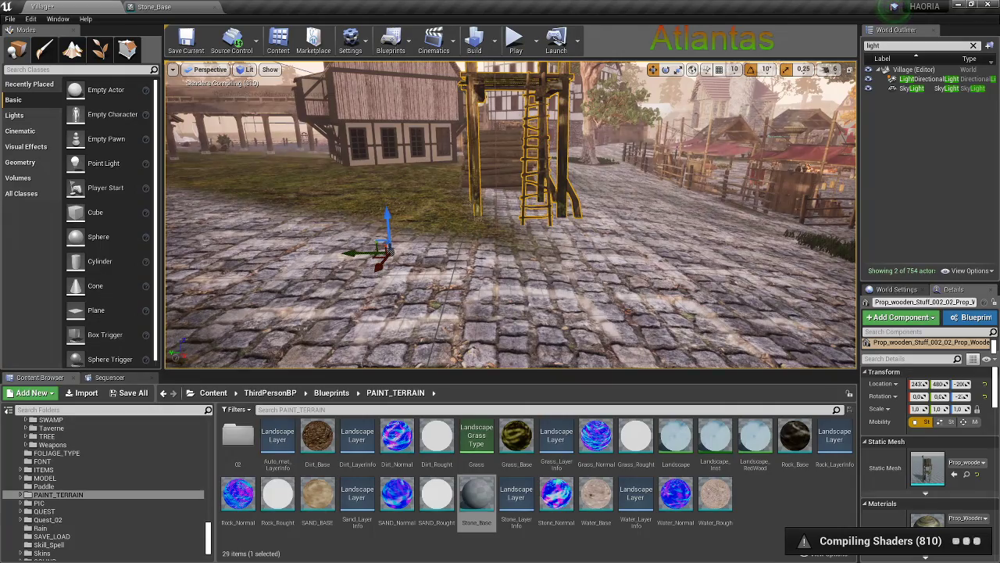
{"action": "right_click_drag", "start_coordinate": [440, 240], "coordinate": [441, 241]}
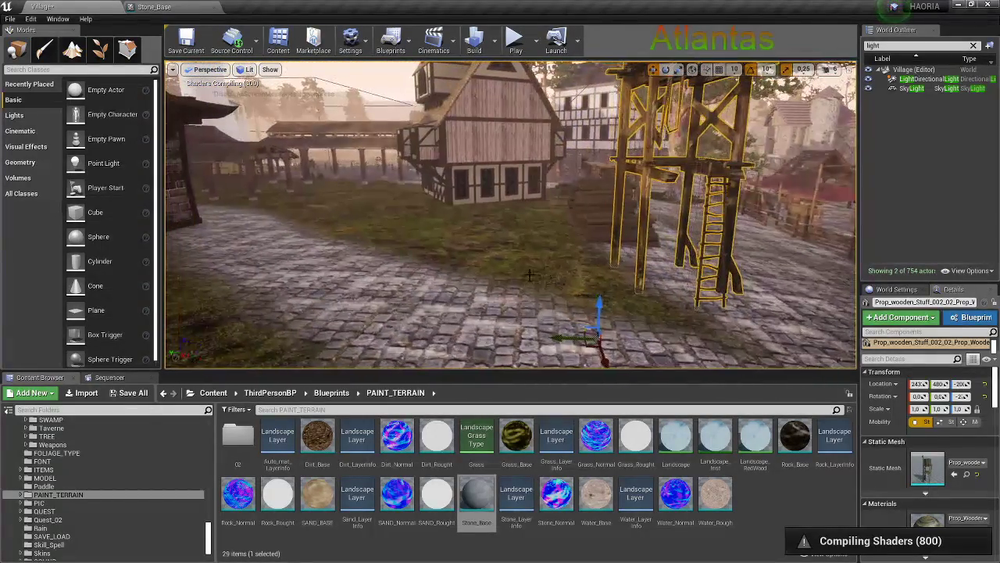
{"action": "right_click_drag", "start_coordinate": [441, 241], "coordinate": [441, 241]}
{"action": "left_click", "coordinate": [99, 49]}
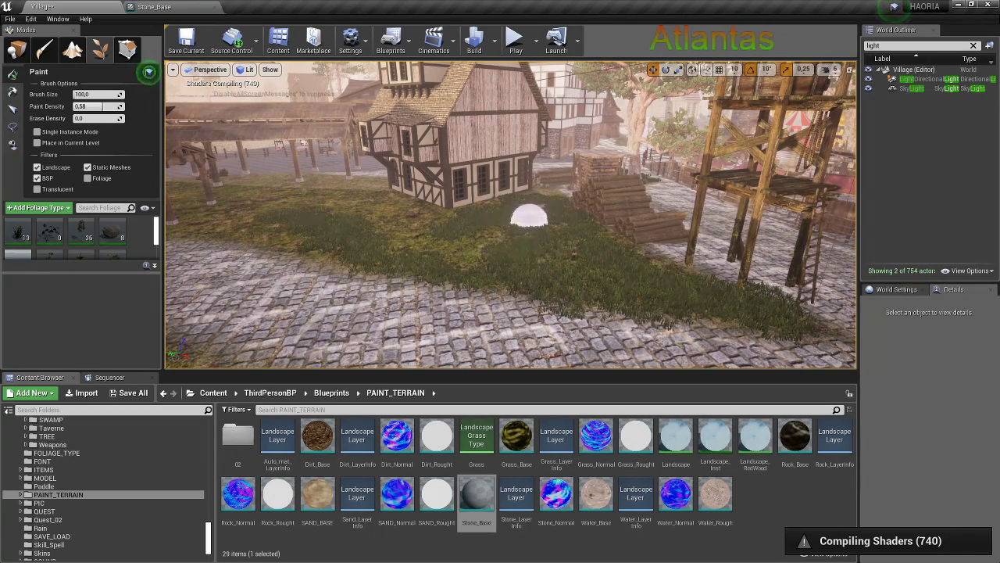
Select the stable house in Place mode and rotate it 30 degrees in yaw
{"action": "scroll", "coordinate": [547, 227], "scroll_direction": "up", "scroll_amount": 5}
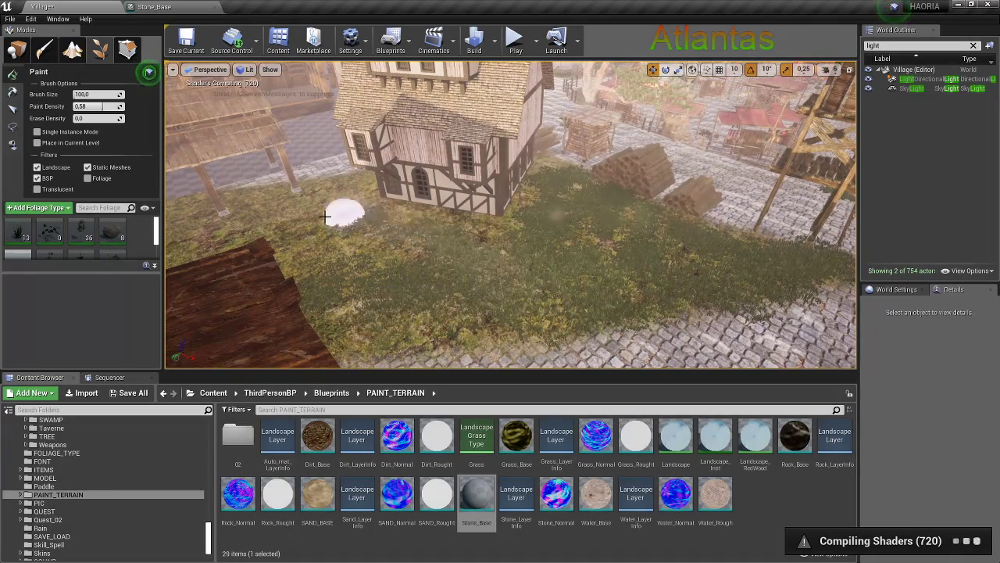
{"action": "mouse_move", "coordinate": [357, 219]}
{"action": "right_mouse_down"}
{"action": "mouse_move", "coordinate": [328, 220]}
{"action": "mouse_move", "coordinate": [386, 252]}
{"action": "mouse_move", "coordinate": [344, 250]}
{"action": "mouse_move", "coordinate": [399, 249]}
{"action": "right_mouse_up"}
{"action": "left_click", "coordinate": [15, 50]}
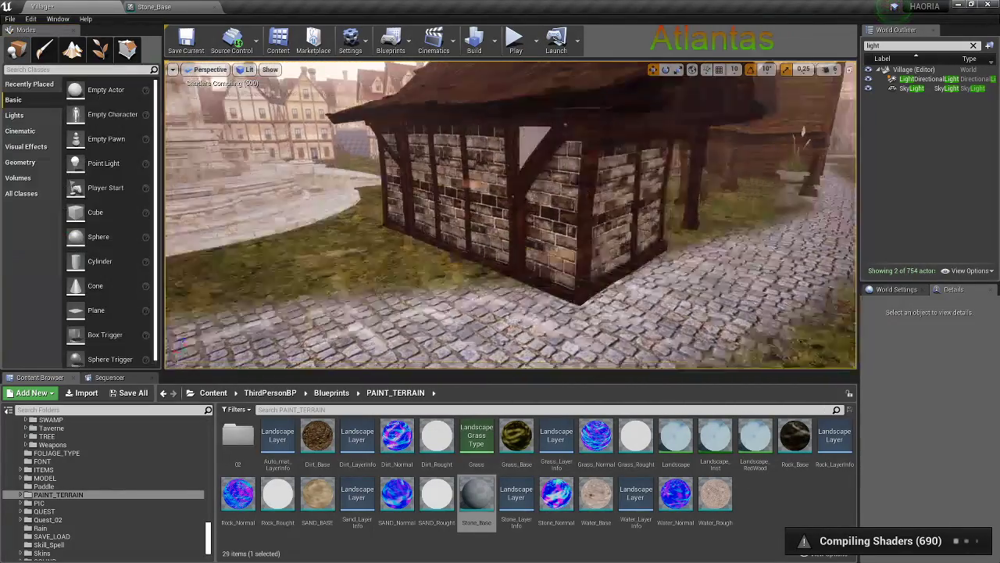
{"action": "right_click_drag", "start_coordinate": [469, 219], "coordinate": [508, 222]}
{"action": "left_click", "coordinate": [468, 234]}
{"action": "key", "text": "e"}
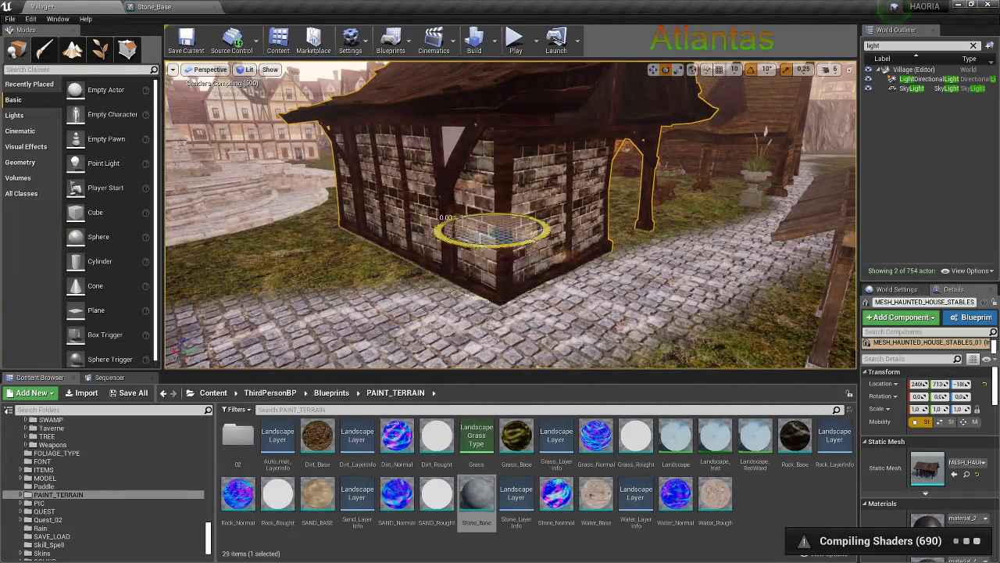
{"action": "left_click_drag", "start_coordinate": [450, 225], "coordinate": [551, 226]}
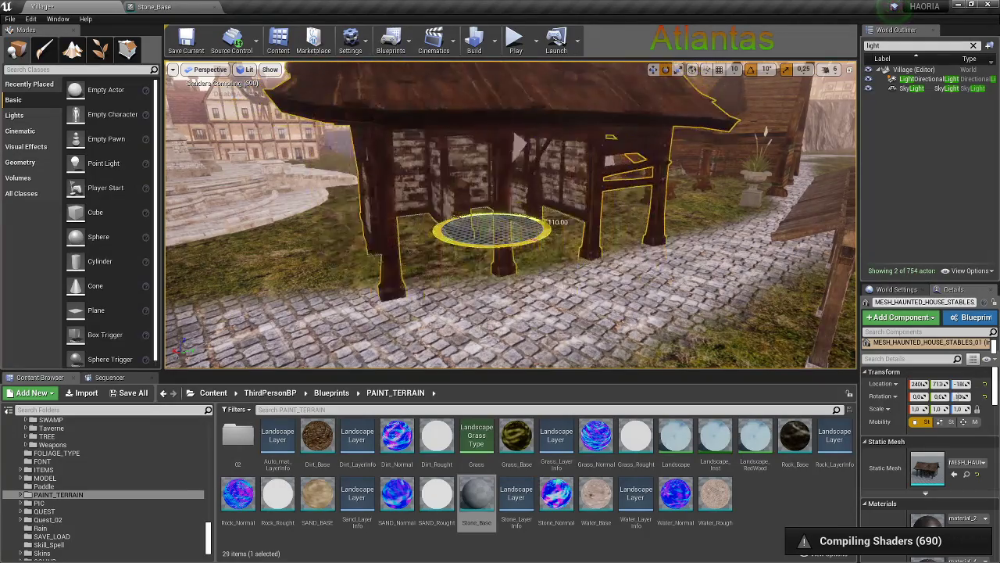
Look along the cobblestone path toward the plaza and select the white lighthouse
{"action": "right_click_drag", "start_coordinate": [491, 226], "coordinate": [388, 176]}
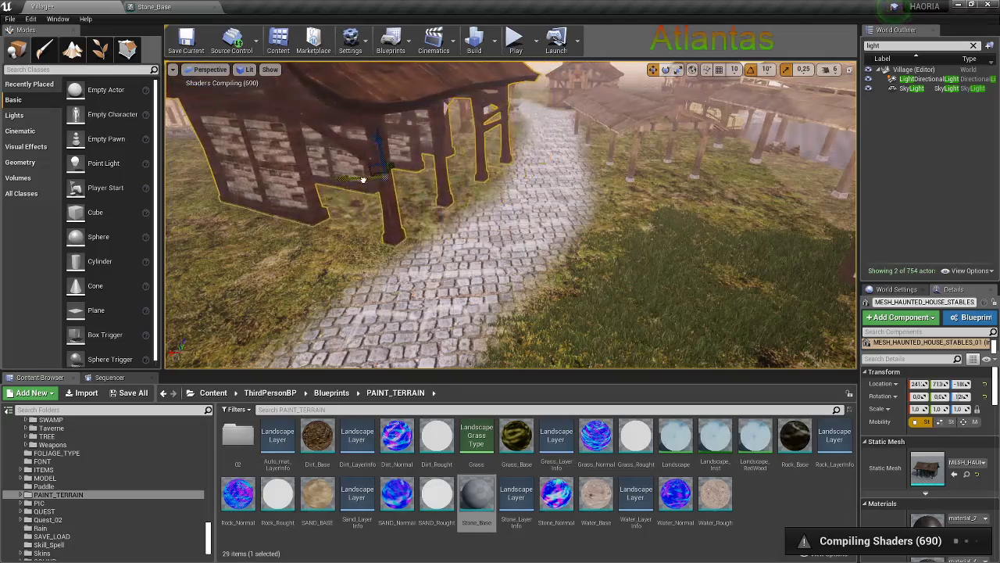
{"action": "mouse_move", "coordinate": [359, 180]}
{"action": "right_mouse_down"}
{"action": "mouse_move", "coordinate": [747, 208]}
{"action": "mouse_move", "coordinate": [682, 127]}
{"action": "mouse_move", "coordinate": [446, 191]}
{"action": "right_mouse_up"}
{"action": "left_click", "coordinate": [101, 49]}
{"action": "key", "text": "shift+1"}
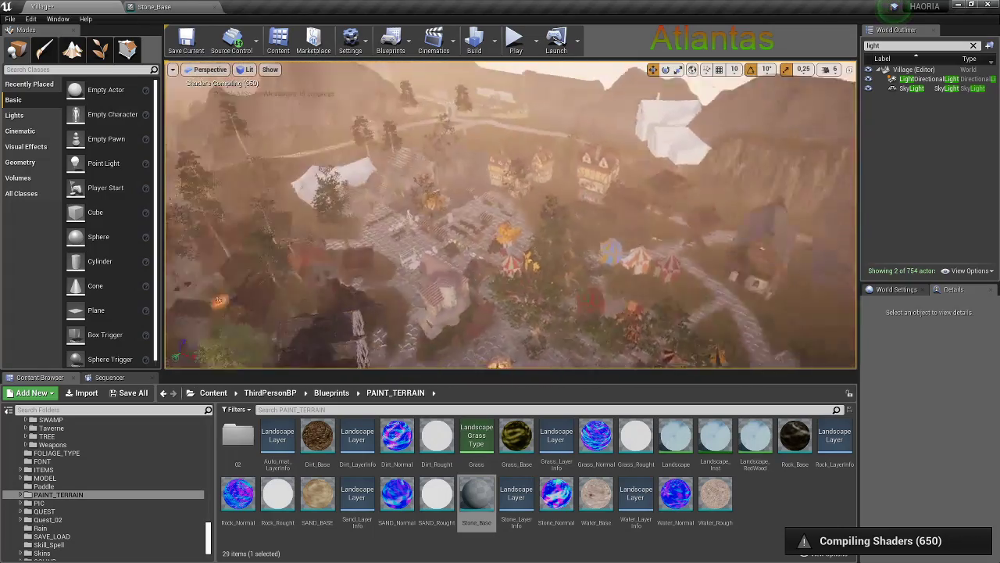
{"action": "mouse_move", "coordinate": [446, 191]}
{"action": "right_mouse_down"}
{"action": "mouse_move", "coordinate": [998, 311]}
{"action": "mouse_move", "coordinate": [547, 235]}
{"action": "mouse_move", "coordinate": [641, 195]}
{"action": "right_mouse_up"}
{"action": "right_click_drag", "start_coordinate": [554, 269], "coordinate": [603, 257]}
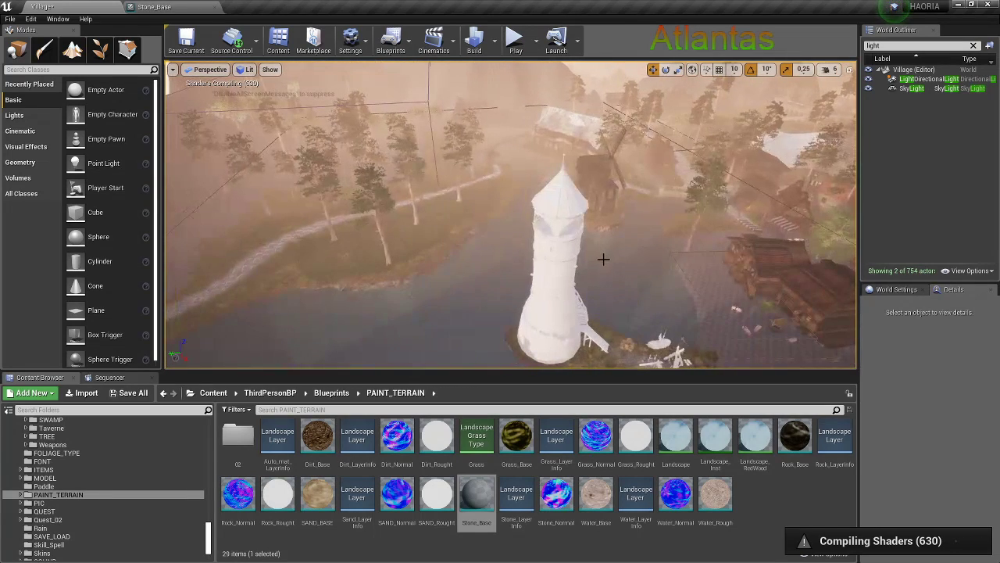
{"action": "left_click", "coordinate": [562, 276]}
{"action": "scroll", "coordinate": [962, 467], "scroll_direction": "down", "scroll_amount": 5}
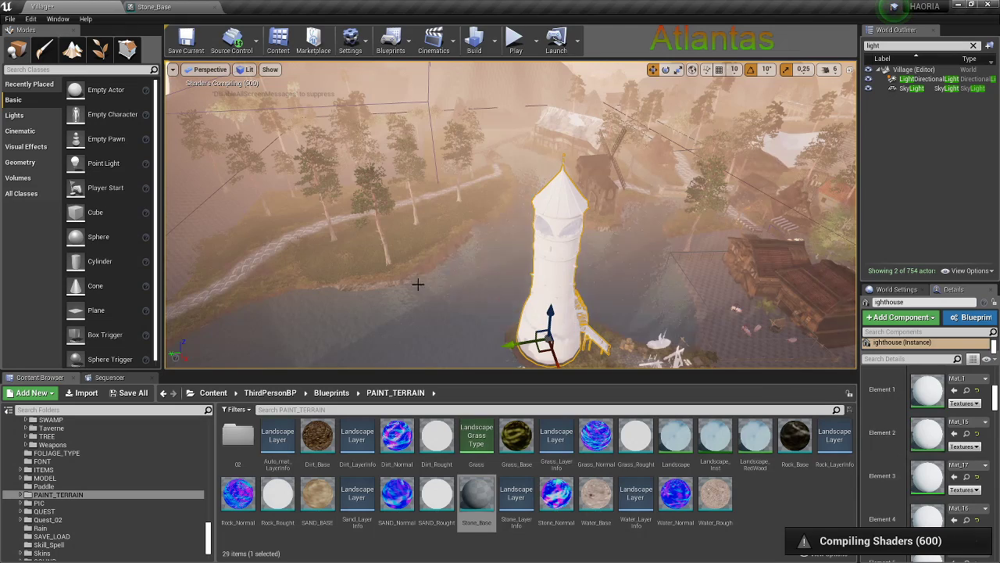
{"action": "right_click_drag", "start_coordinate": [417, 284], "coordinate": [474, 246]}
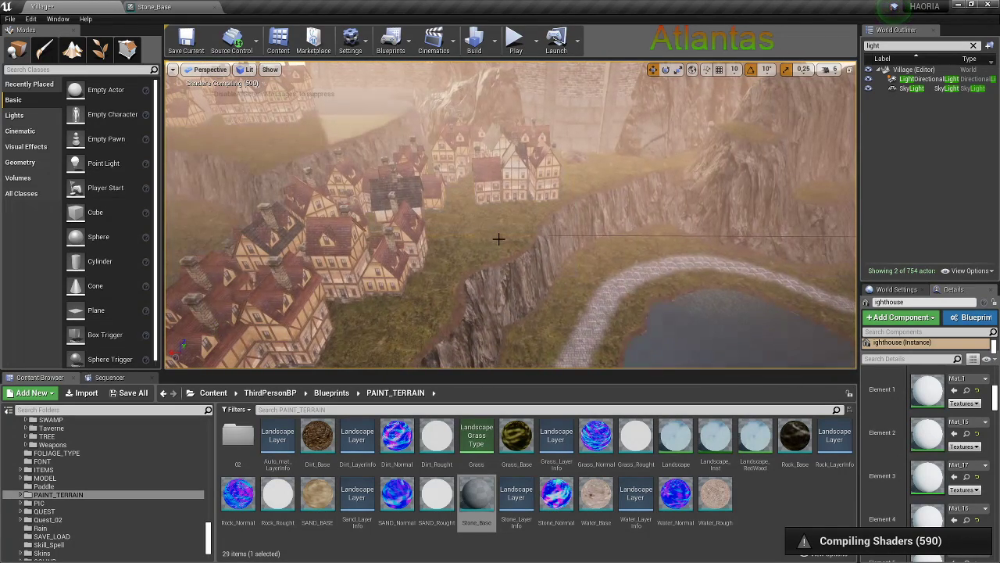
Switch from Foliage mode to Landscape paint mode showing the Auto_mat, Sand and Dirt layers
{"action": "left_click", "coordinate": [100, 52]}
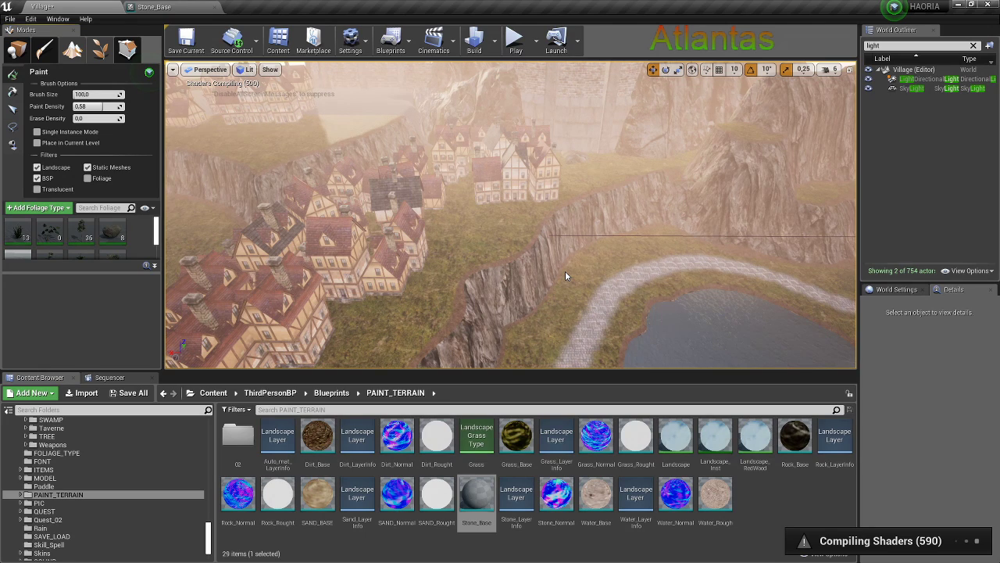
{"action": "key", "text": "shift+3"}
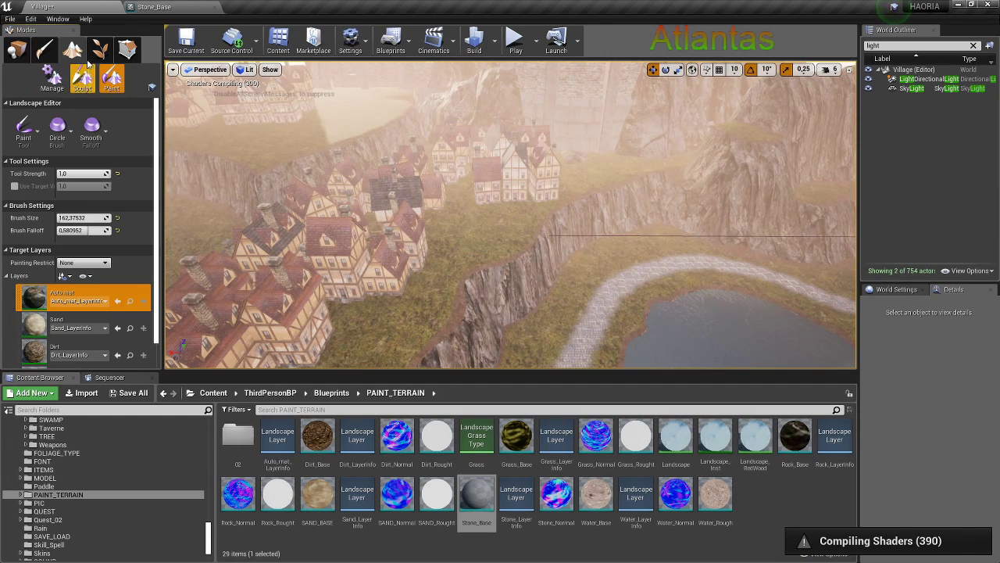
Switch the landscape tools to Sculpt and select the Smooth tool
{"action": "left_click", "coordinate": [25, 129]}
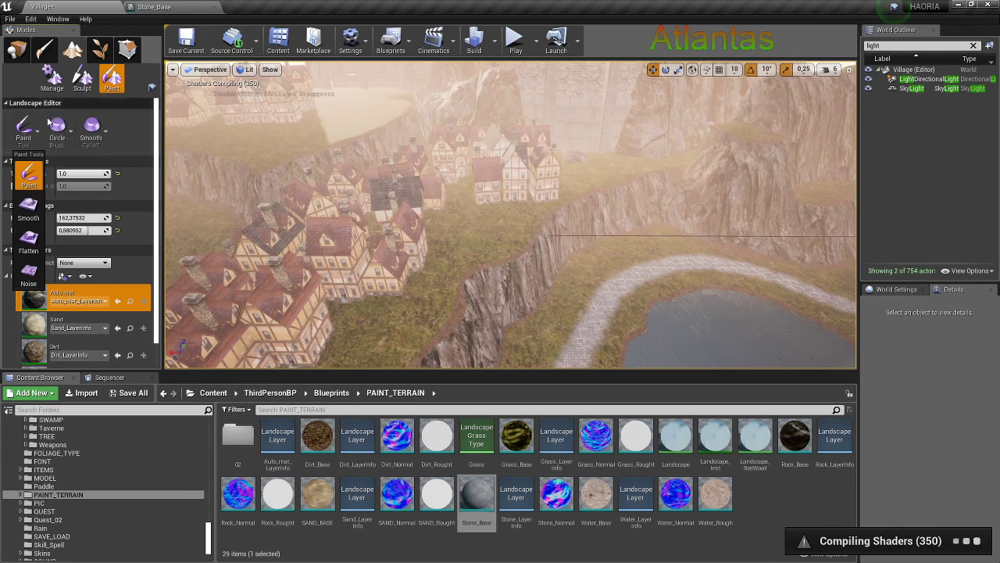
{"action": "left_click", "coordinate": [82, 82]}
{"action": "left_click", "coordinate": [58, 126]}
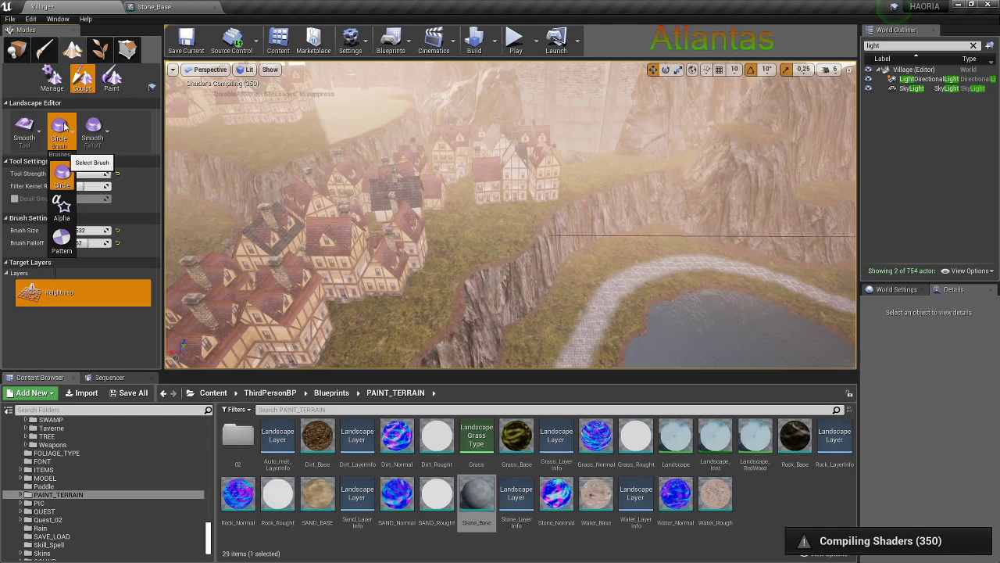
{"action": "left_click", "coordinate": [43, 146]}
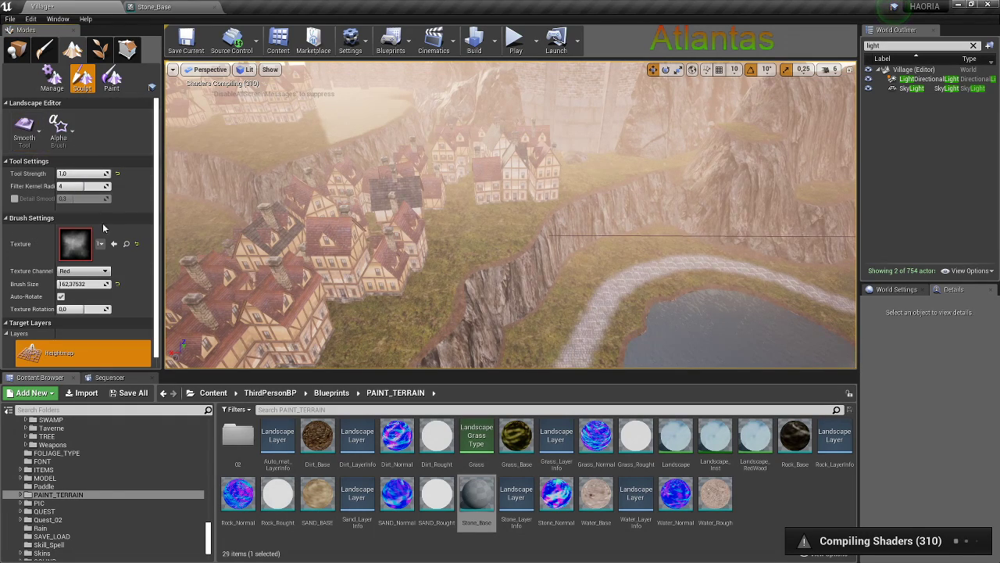
{"action": "left_click", "coordinate": [26, 146]}
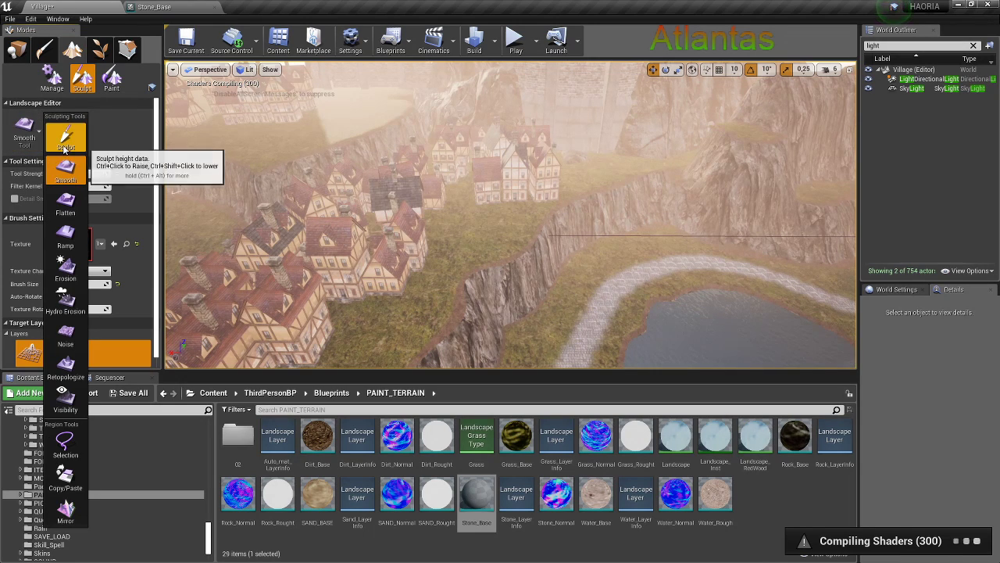
{"action": "left_click", "coordinate": [64, 137]}
{"action": "left_click", "coordinate": [41, 138]}
{"action": "left_click", "coordinate": [65, 171]}
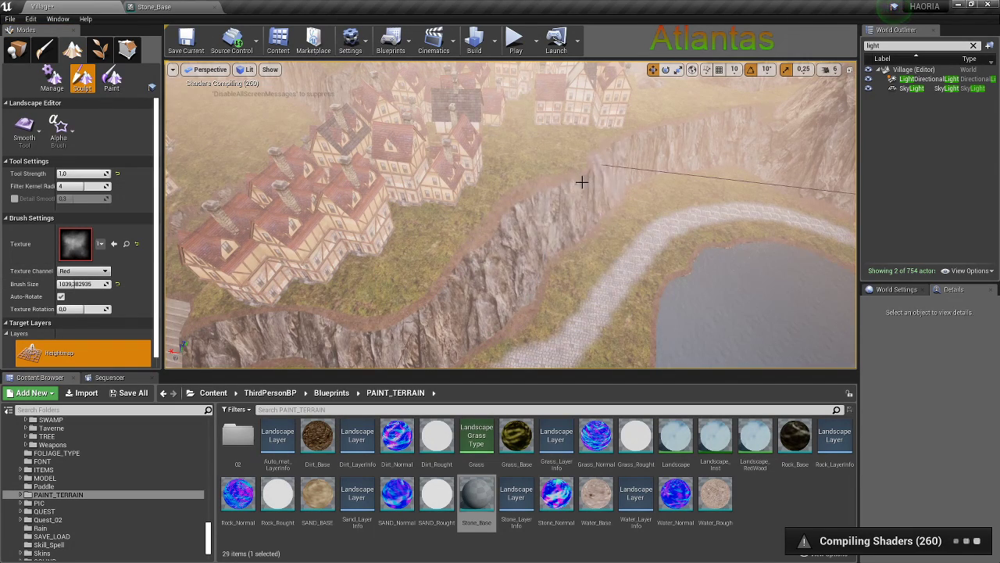
Smooth the cliff face below the village into a dirt slope, then centre the village
{"action": "right_click_drag", "start_coordinate": [707, 157], "coordinate": [615, 174]}
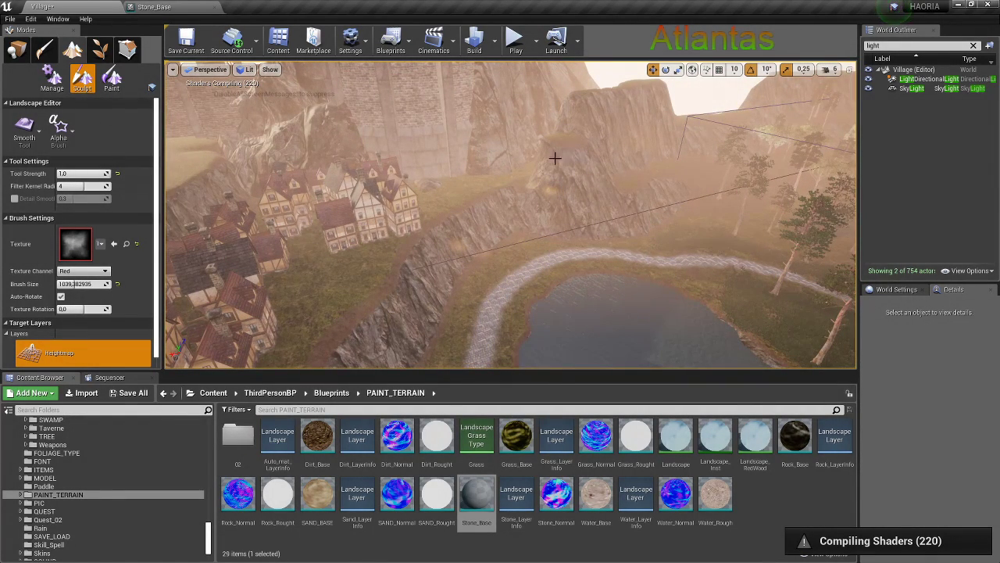
{"action": "scroll", "coordinate": [482, 237], "scroll_direction": "up", "scroll_amount": 6}
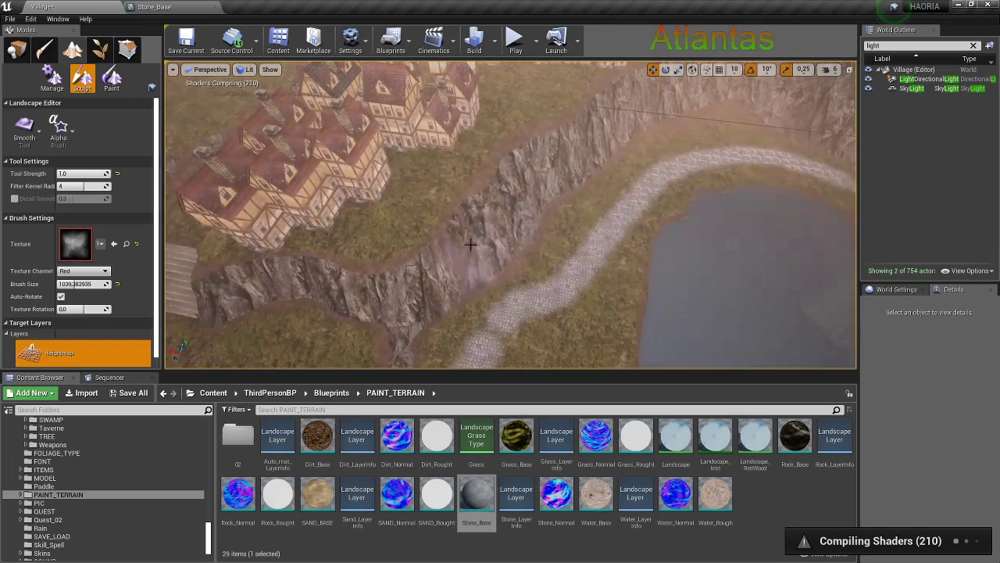
{"action": "mouse_move", "coordinate": [478, 241]}
{"action": "left_mouse_down"}
{"action": "mouse_move", "coordinate": [429, 301]}
{"action": "mouse_move", "coordinate": [473, 263]}
{"action": "left_mouse_up"}
{"action": "right_click_drag", "start_coordinate": [474, 264], "coordinate": [501, 256]}
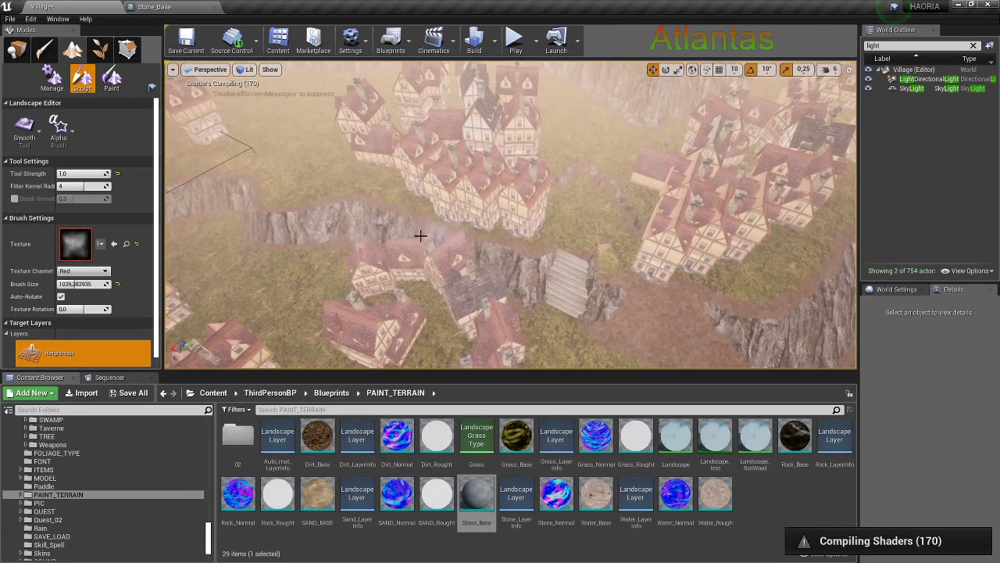
{"action": "mouse_move", "coordinate": [261, 217]}
{"action": "right_mouse_down"}
{"action": "mouse_move", "coordinate": [399, 282]}
{"action": "mouse_move", "coordinate": [441, 247]}
{"action": "right_mouse_up"}
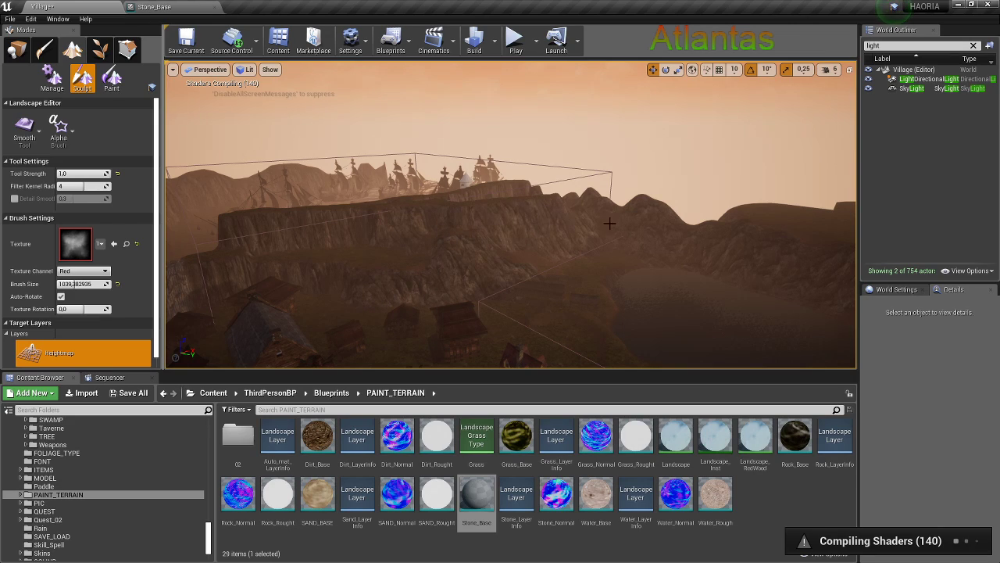
Select the Sculpt tool with an Alpha texture brush and Tool Strength 3
{"action": "left_click", "coordinate": [24, 126]}
{"action": "left_click", "coordinate": [62, 132]}
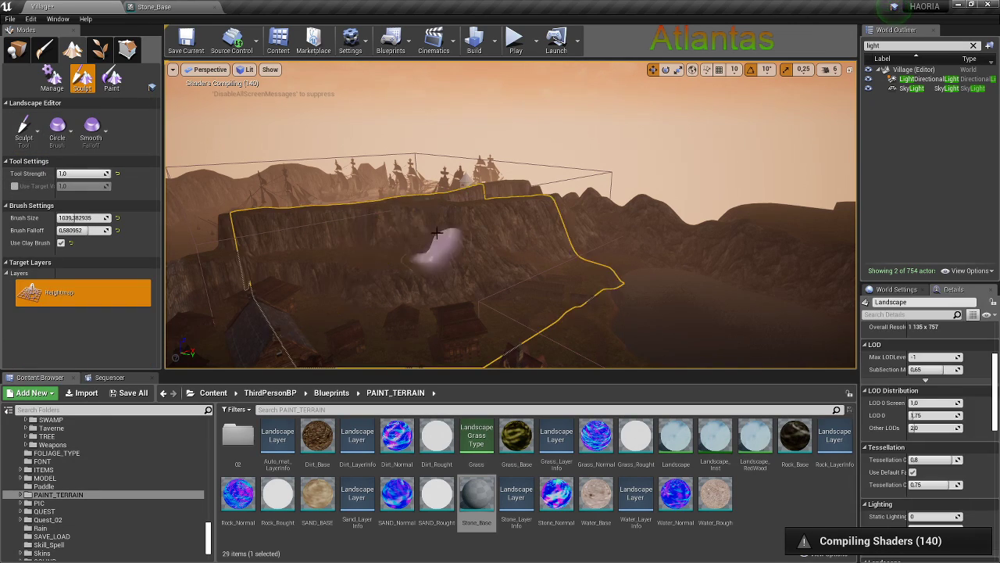
{"action": "right_click_drag", "start_coordinate": [530, 268], "coordinate": [533, 214]}
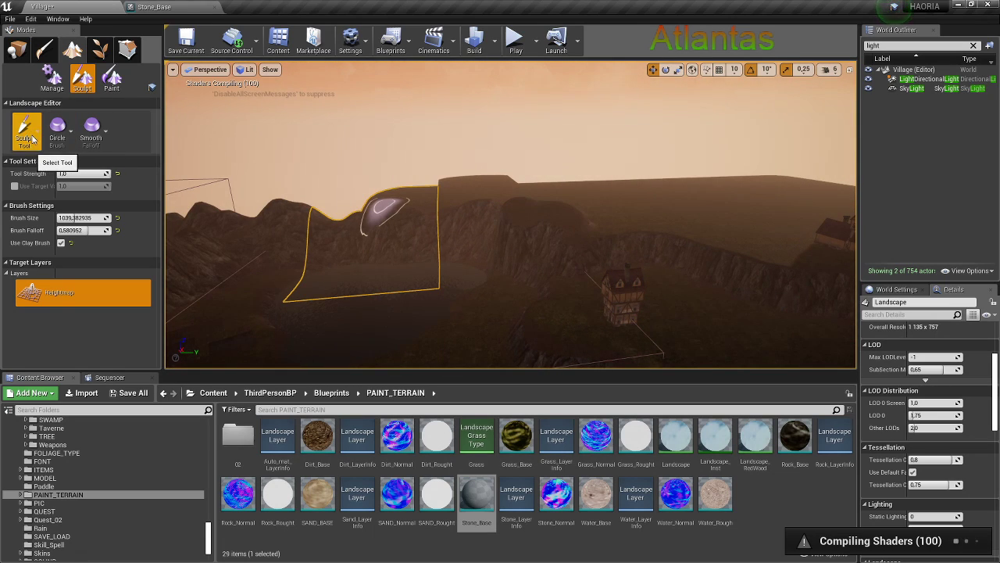
{"action": "left_click", "coordinate": [57, 126]}
{"action": "left_click", "coordinate": [64, 209]}
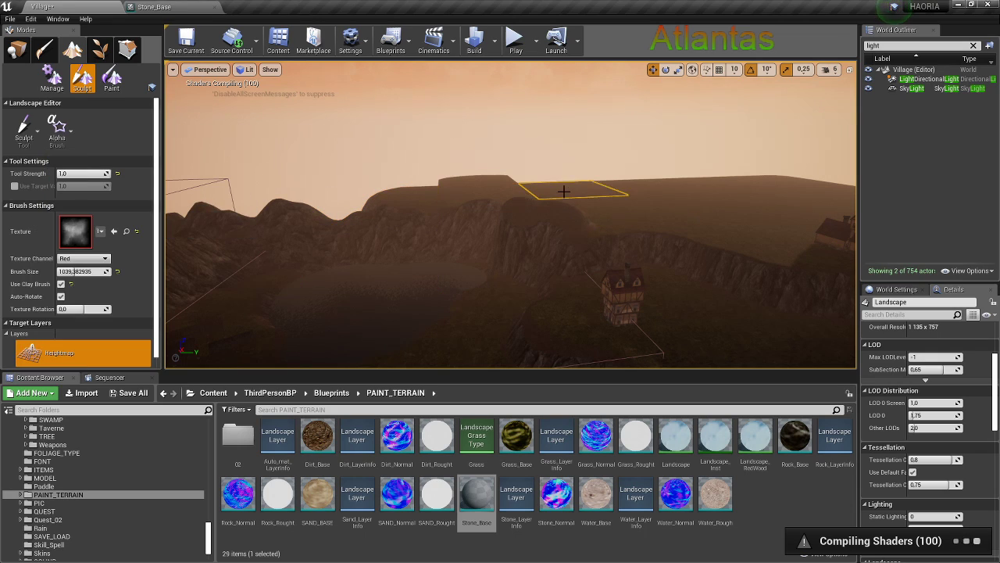
{"action": "right_click_drag", "start_coordinate": [677, 235], "coordinate": [705, 243]}
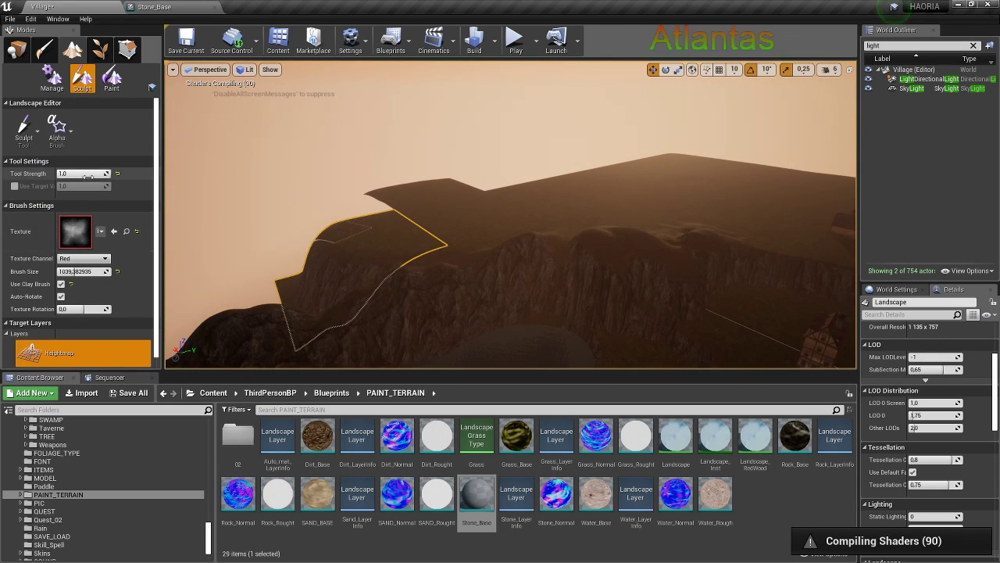
{"action": "type", "text": "3"}
Raise new peaks along the cliff top and round off the ridge
{"action": "right_click_drag", "start_coordinate": [508, 236], "coordinate": [484, 179]}
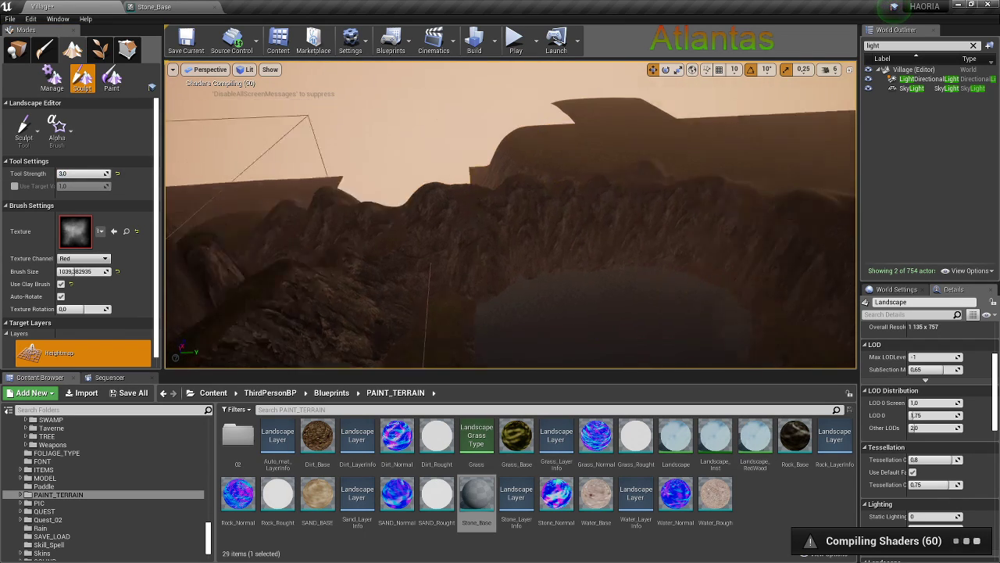
{"action": "left_click", "coordinate": [485, 179]}
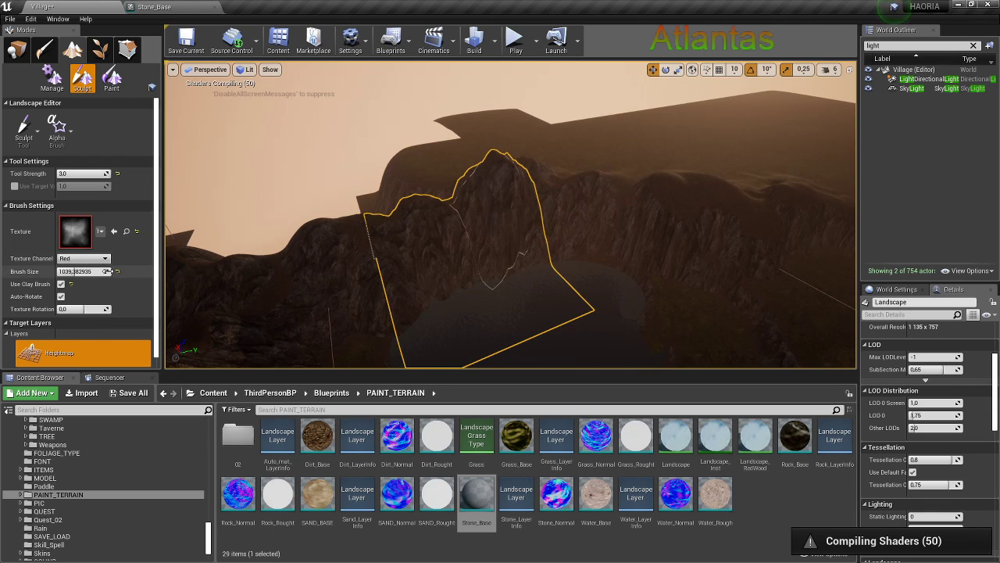
{"action": "left_click", "coordinate": [440, 179]}
{"action": "left_click_drag", "start_coordinate": [422, 180], "coordinate": [520, 238]}
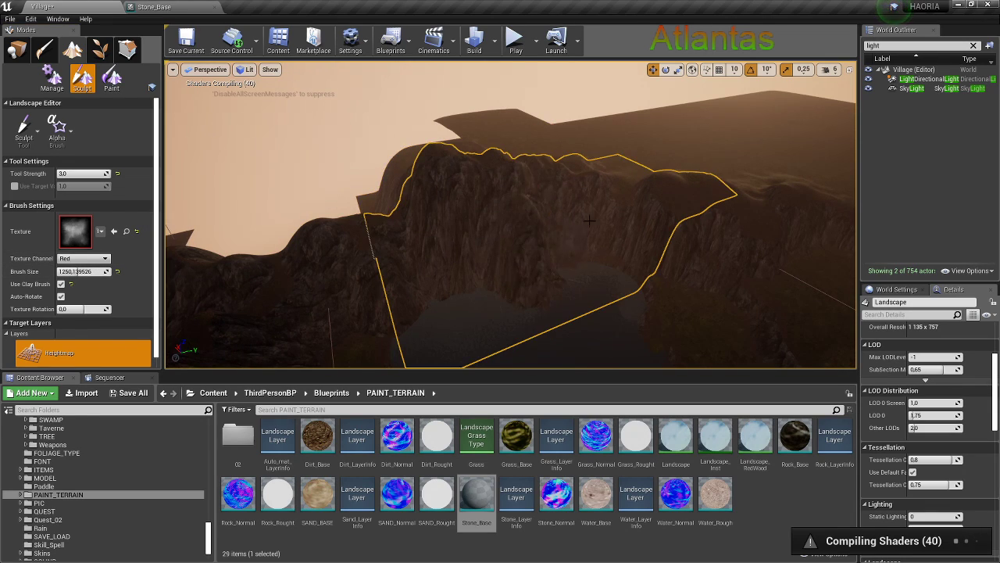
{"action": "scroll", "coordinate": [520, 238], "scroll_direction": "up", "scroll_amount": 5}
{"action": "mouse_move", "coordinate": [549, 206]}
{"action": "right_mouse_down"}
{"action": "mouse_move", "coordinate": [539, 234]}
{"action": "mouse_move", "coordinate": [576, 179]}
{"action": "right_mouse_up"}
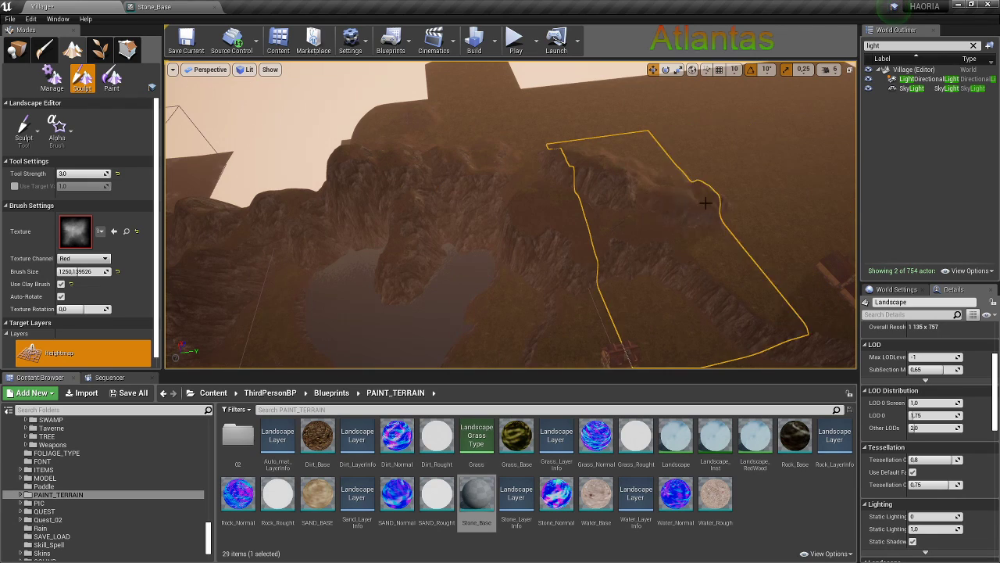
Build up a tall rock mass on the cliff and review it from several angles
{"action": "scroll", "coordinate": [649, 180], "scroll_direction": "down", "scroll_amount": 3}
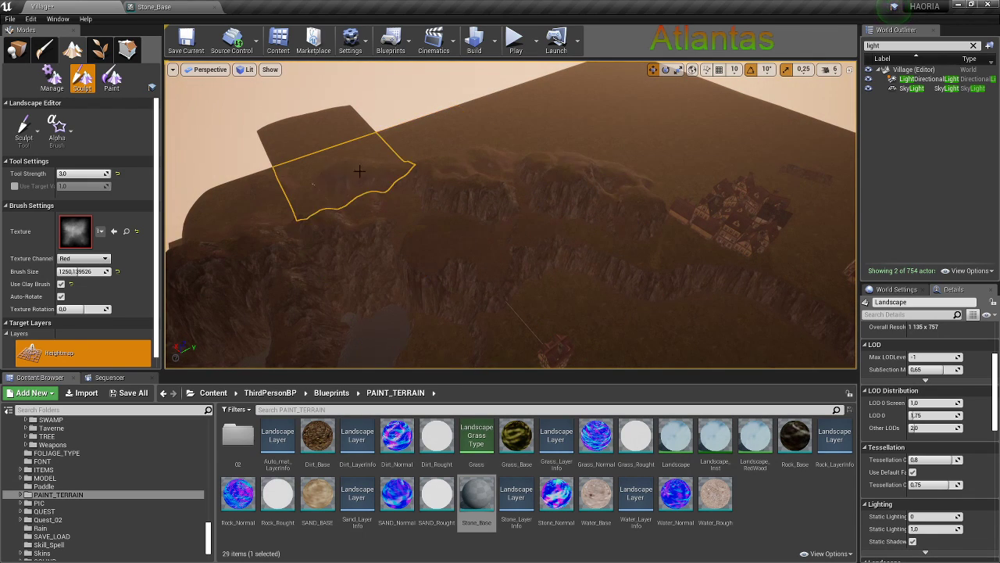
{"action": "right_click_drag", "start_coordinate": [460, 157], "coordinate": [531, 250]}
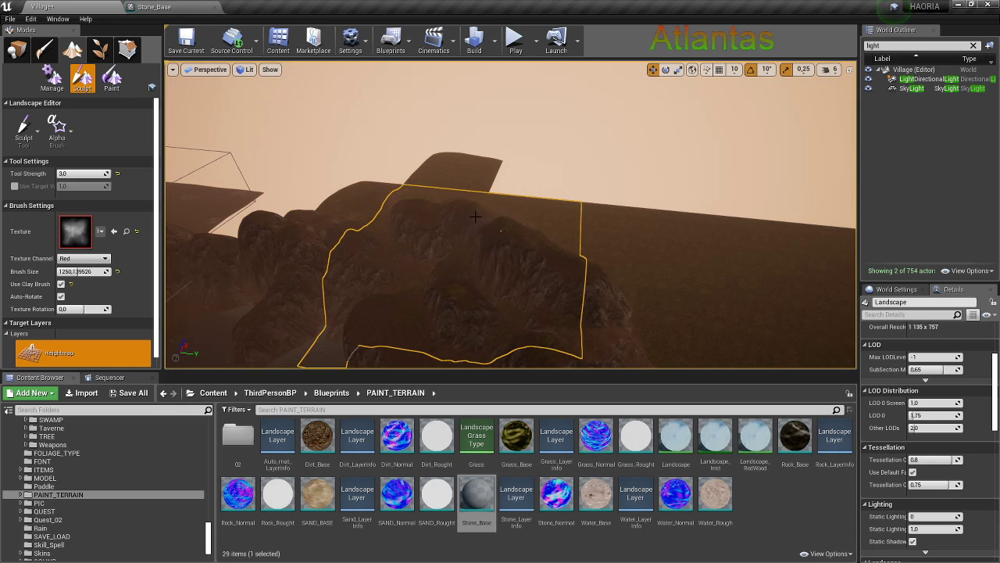
{"action": "right_click_drag", "start_coordinate": [637, 281], "coordinate": [424, 248]}
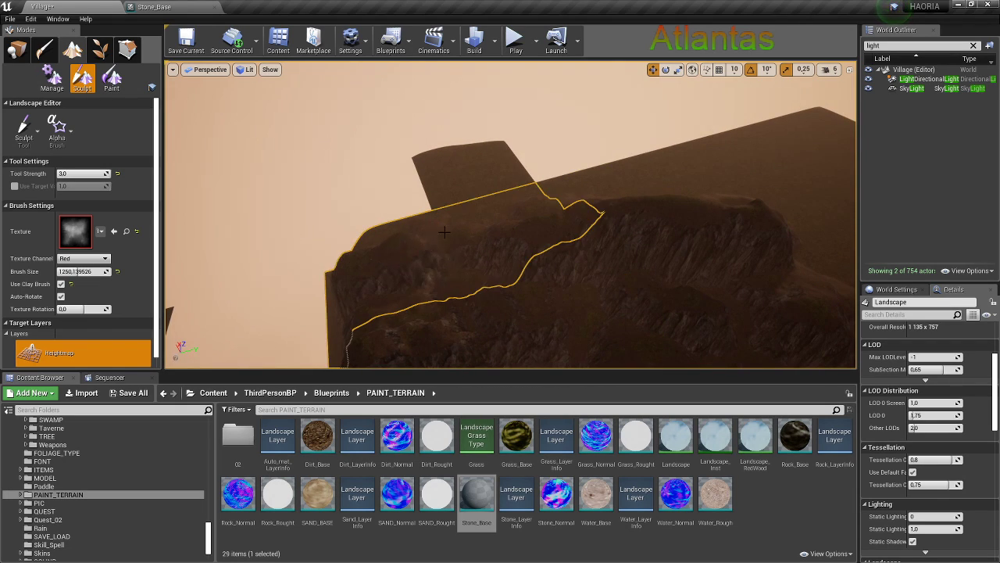
{"action": "right_click_drag", "start_coordinate": [487, 221], "coordinate": [487, 221]}
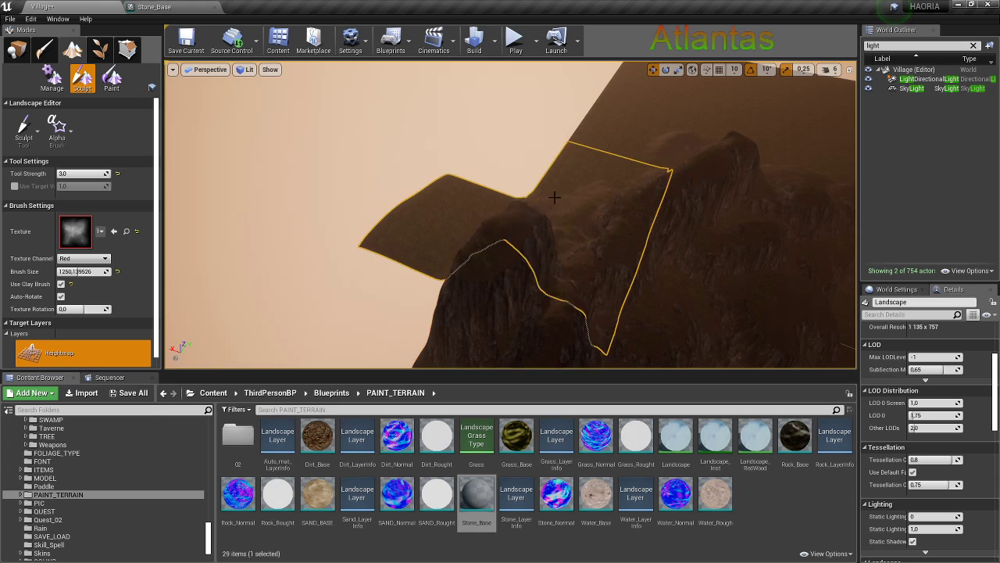
{"action": "right_click_drag", "start_coordinate": [554, 195], "coordinate": [536, 222]}
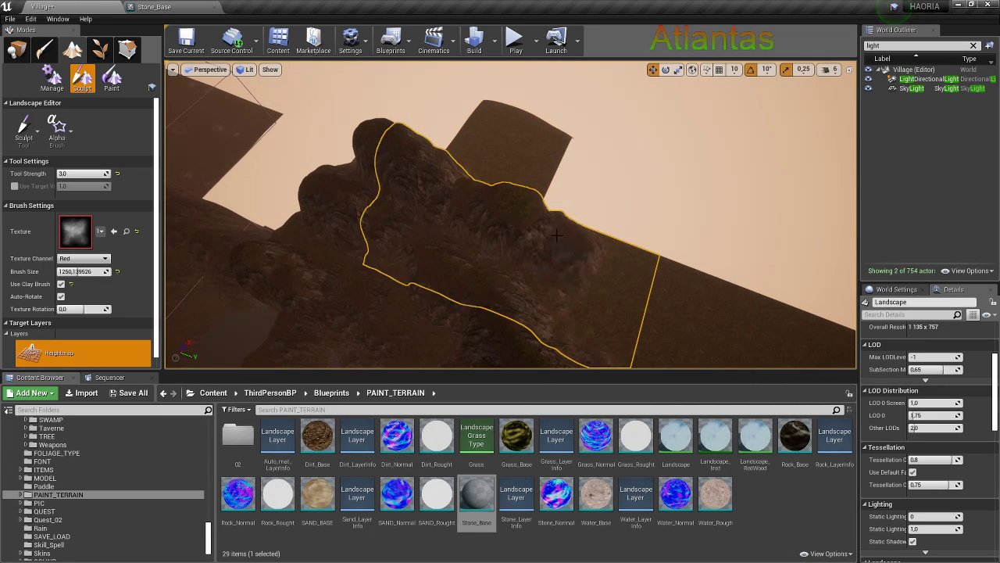
{"action": "left_click_drag", "start_coordinate": [570, 240], "coordinate": [622, 275]}
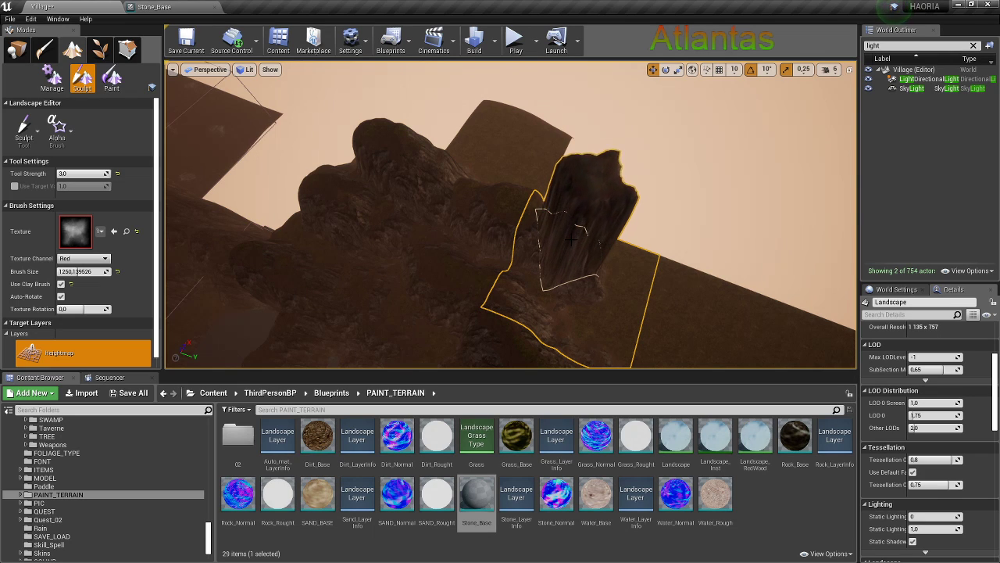
{"action": "mouse_move", "coordinate": [621, 273]}
{"action": "right_mouse_down"}
{"action": "mouse_move", "coordinate": [437, 226]}
{"action": "mouse_move", "coordinate": [511, 237]}
{"action": "mouse_move", "coordinate": [554, 202]}
{"action": "right_mouse_up"}
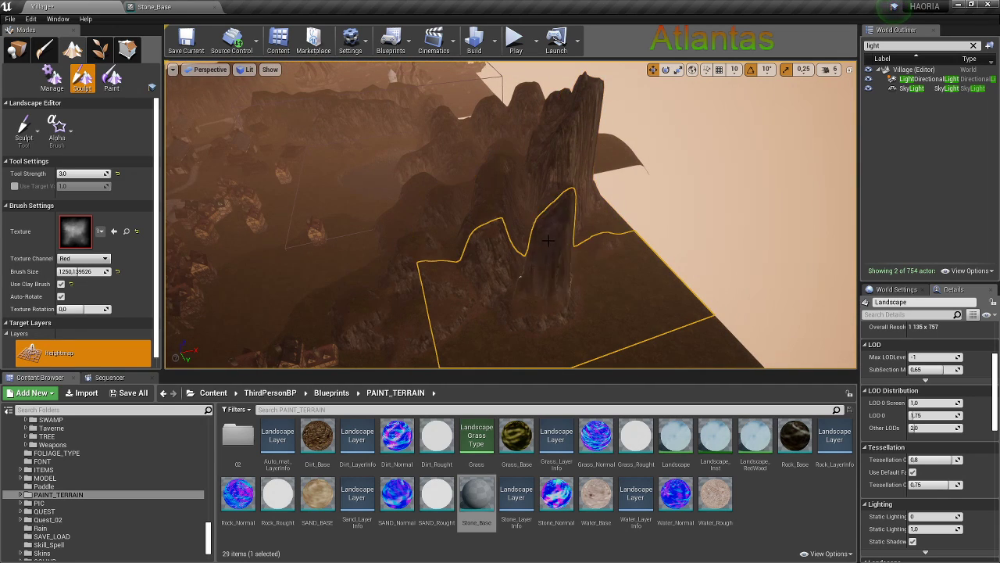
{"action": "mouse_move", "coordinate": [545, 255]}
{"action": "right_mouse_down"}
{"action": "mouse_move", "coordinate": [551, 266]}
{"action": "mouse_move", "coordinate": [557, 203]}
{"action": "right_mouse_up"}
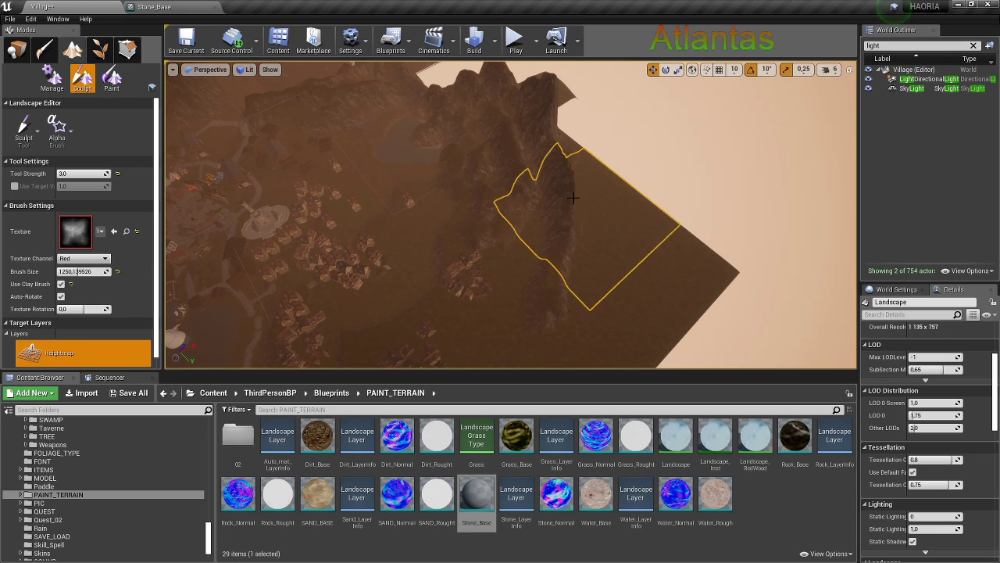
{"action": "mouse_move", "coordinate": [573, 199]}
{"action": "right_mouse_down"}
{"action": "mouse_move", "coordinate": [602, 232]}
{"action": "mouse_move", "coordinate": [594, 258]}
{"action": "right_mouse_up"}
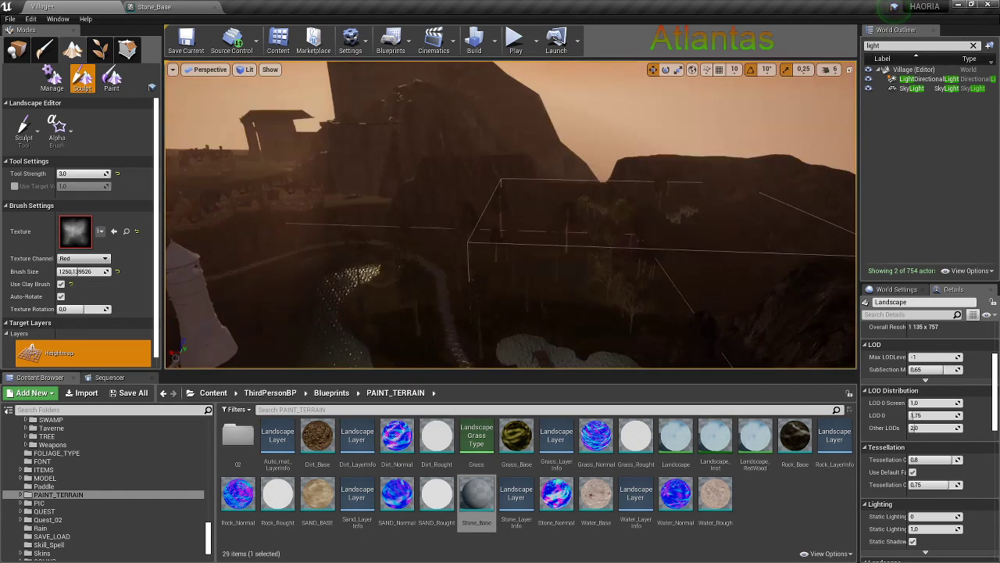
{"action": "mouse_move", "coordinate": [594, 258]}
{"action": "right_mouse_down"}
{"action": "mouse_move", "coordinate": [480, 238]}
{"action": "mouse_move", "coordinate": [490, 259]}
{"action": "right_mouse_up"}
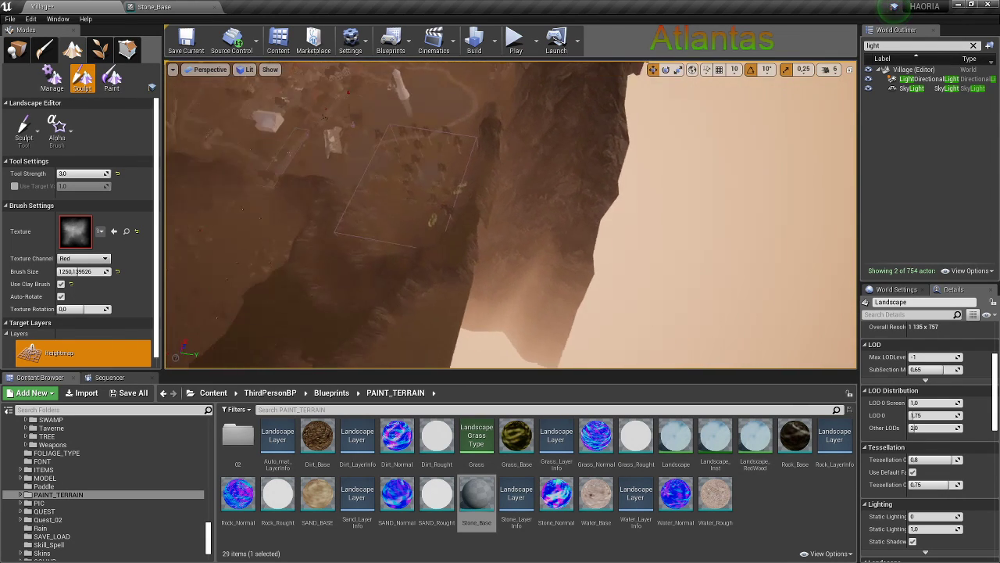
{"action": "right_click_drag", "start_coordinate": [490, 260], "coordinate": [367, 266]}
Switch to landscape Manage mode, set the viewport to Unlit, and pick the Add component tool
{"action": "left_click", "coordinate": [24, 129]}
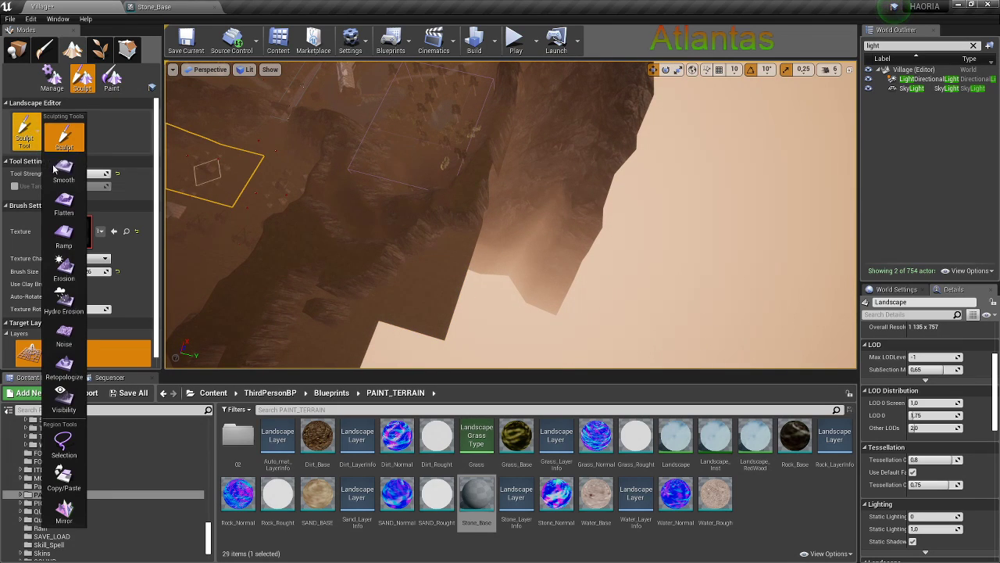
{"action": "left_click", "coordinate": [55, 88]}
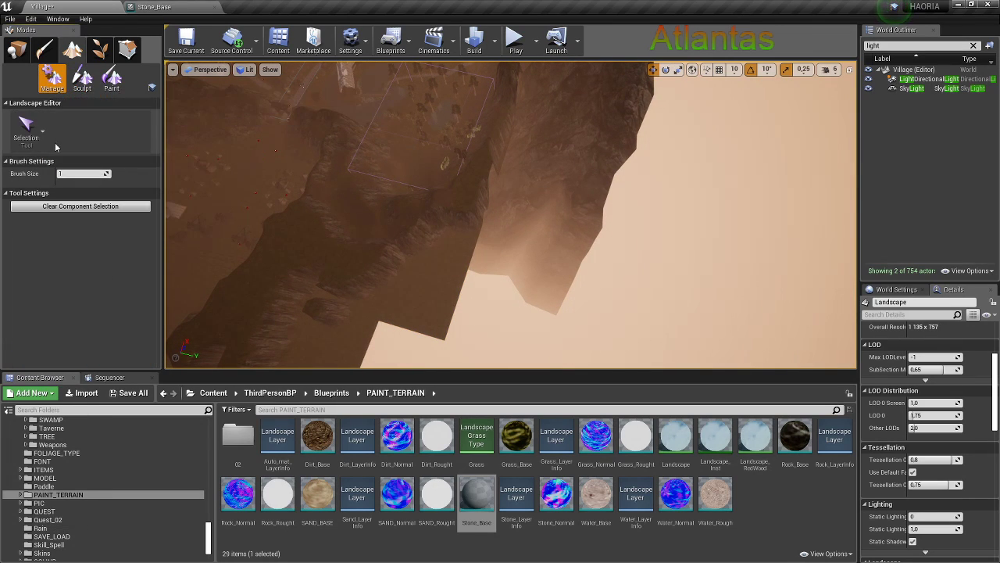
{"action": "left_click", "coordinate": [245, 69]}
{"action": "left_click", "coordinate": [258, 102]}
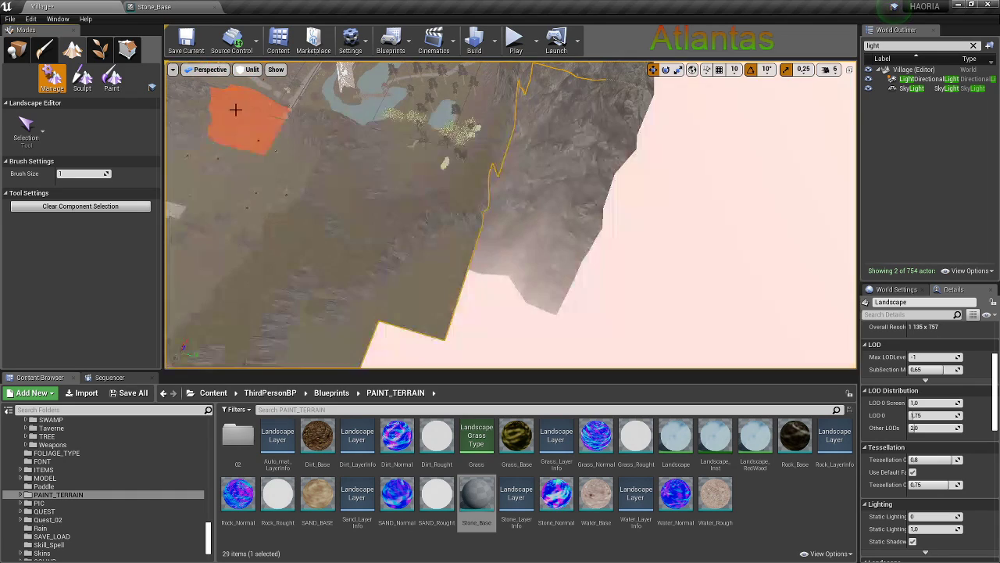
{"action": "left_click", "coordinate": [27, 129]}
{"action": "left_click", "coordinate": [72, 254]}
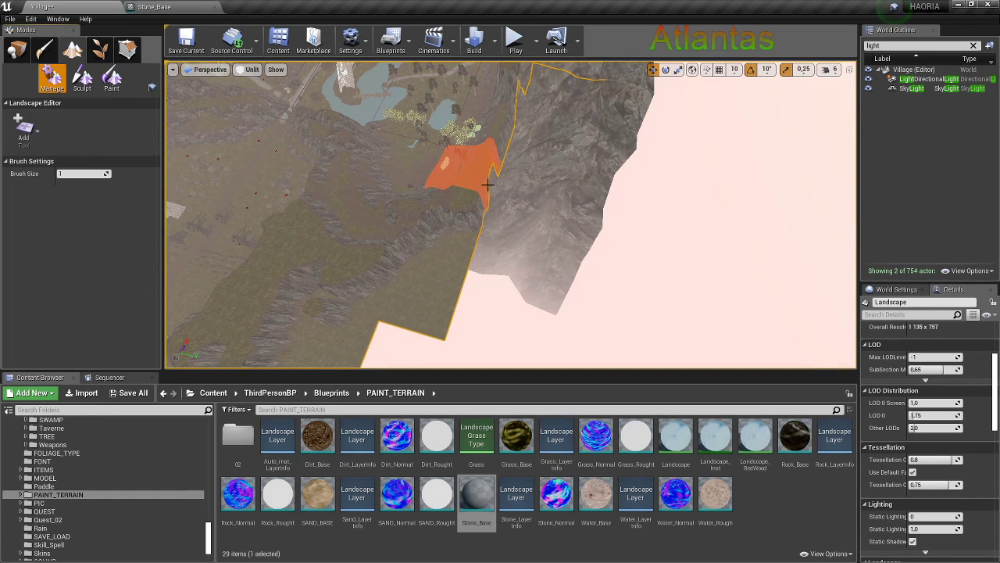
Add new components beyond the landscape edge, filling the empty area and the notch
{"action": "left_click", "coordinate": [622, 131]}
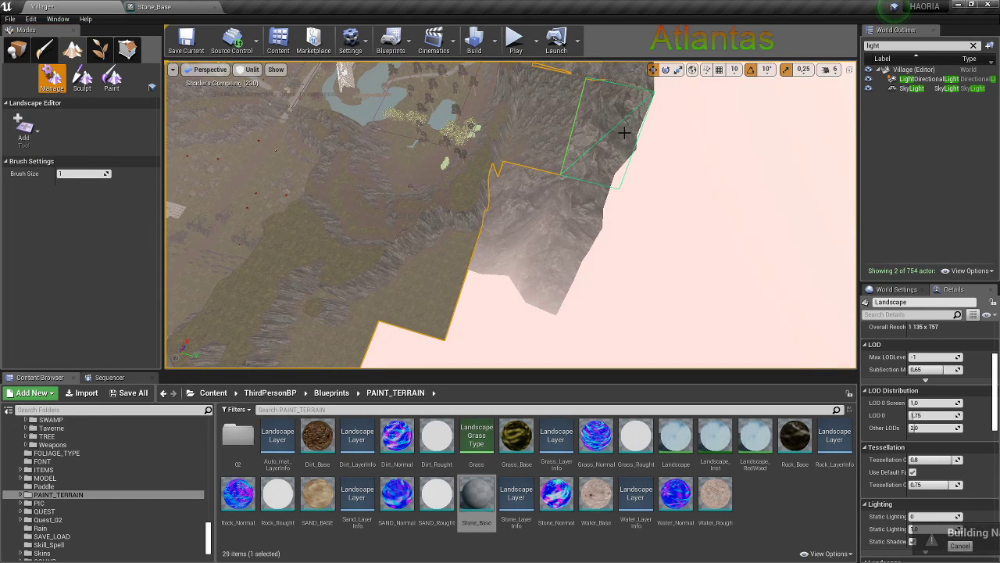
{"action": "left_click", "coordinate": [521, 203]}
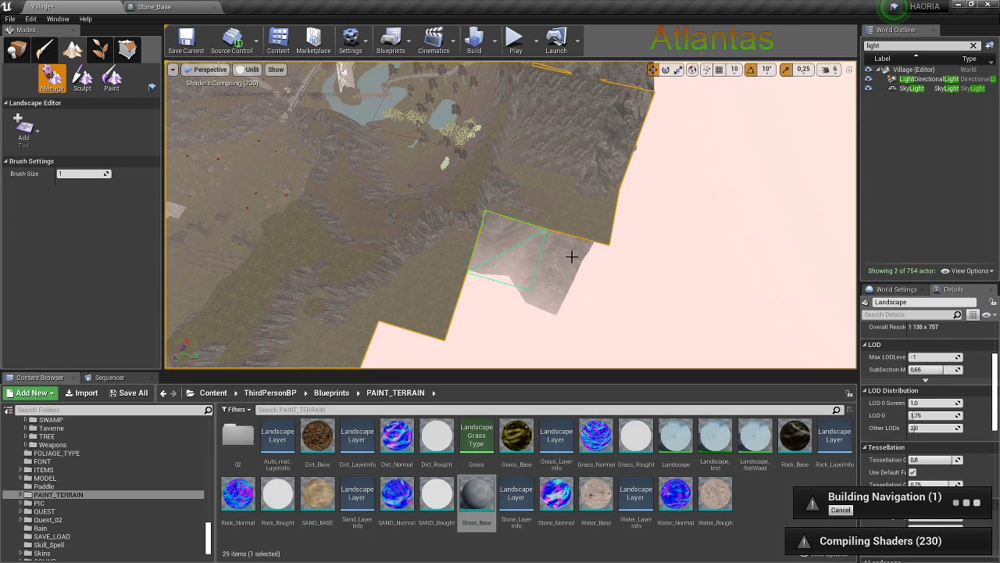
{"action": "scroll", "coordinate": [491, 290], "scroll_direction": "up", "scroll_amount": 3}
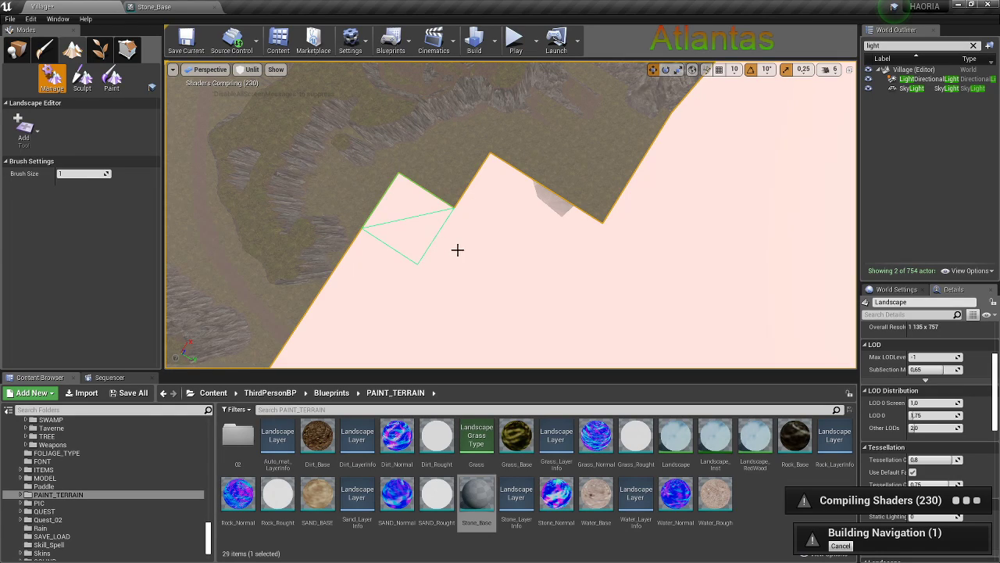
{"action": "left_click_drag", "start_coordinate": [439, 241], "coordinate": [481, 192]}
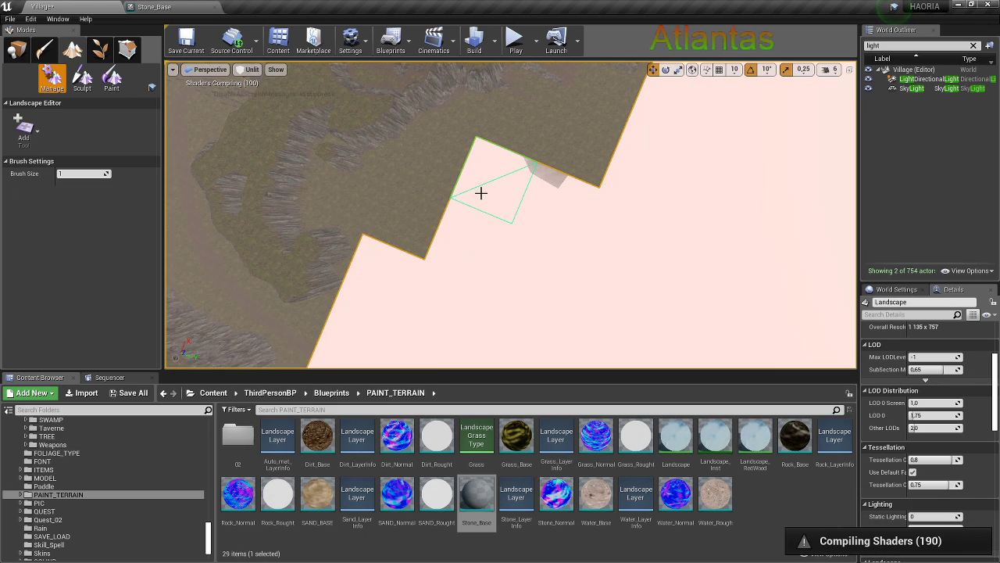
{"action": "left_click_drag", "start_coordinate": [541, 204], "coordinate": [545, 204]}
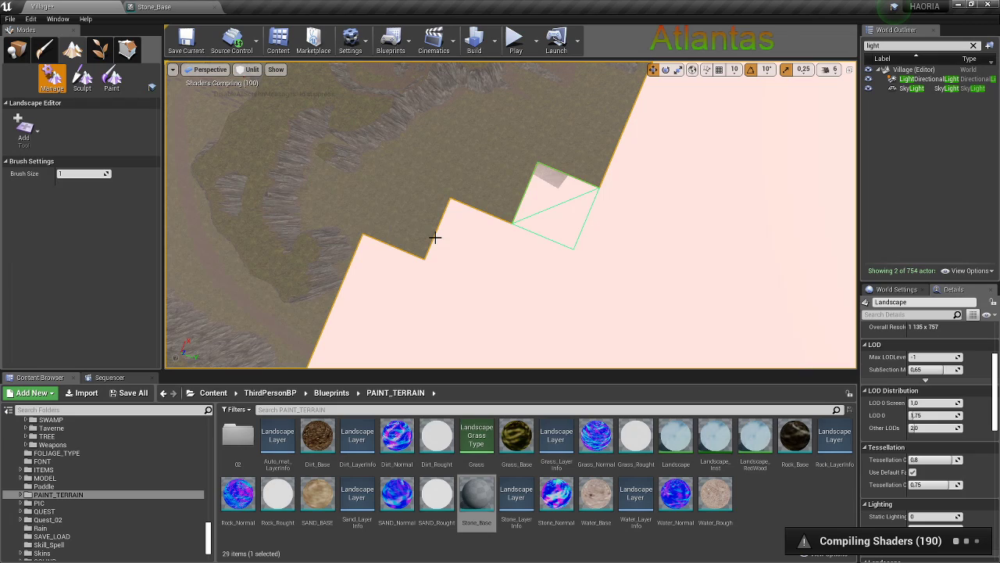
{"action": "left_click", "coordinate": [469, 239]}
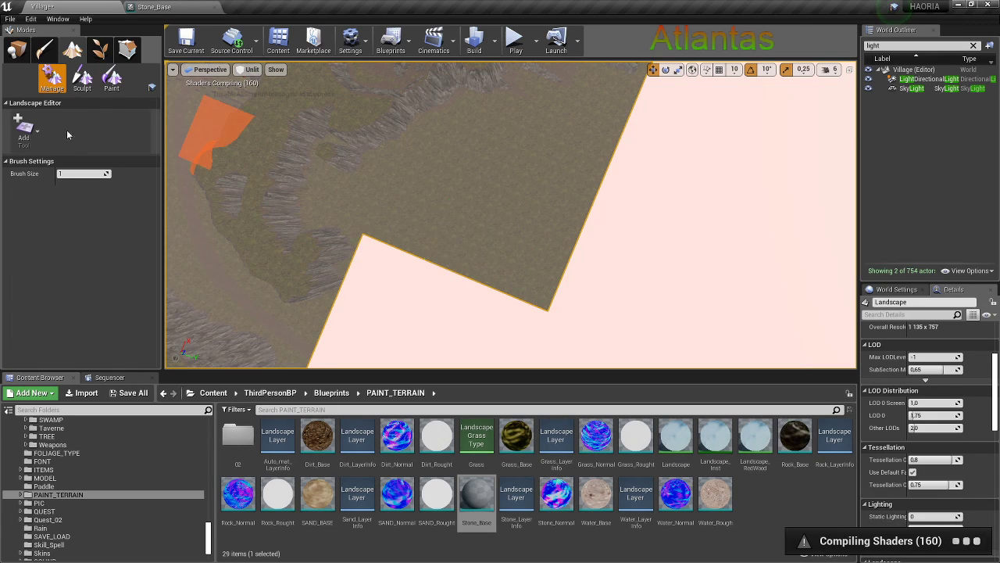
{"action": "left_click", "coordinate": [32, 138]}
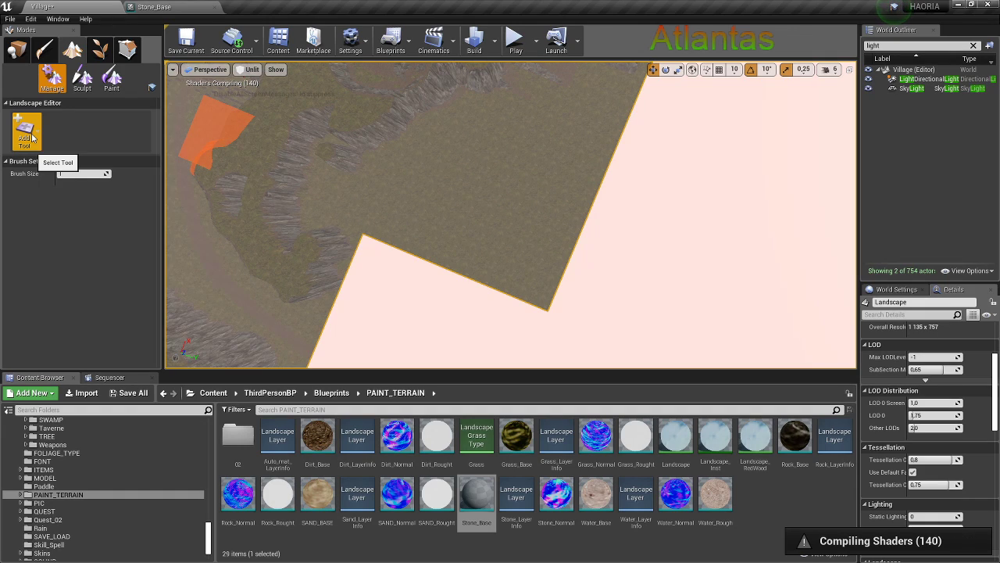
Return to Sculpt with brush size about 1885 and Tool Strength 4.0
{"action": "left_click", "coordinate": [79, 75]}
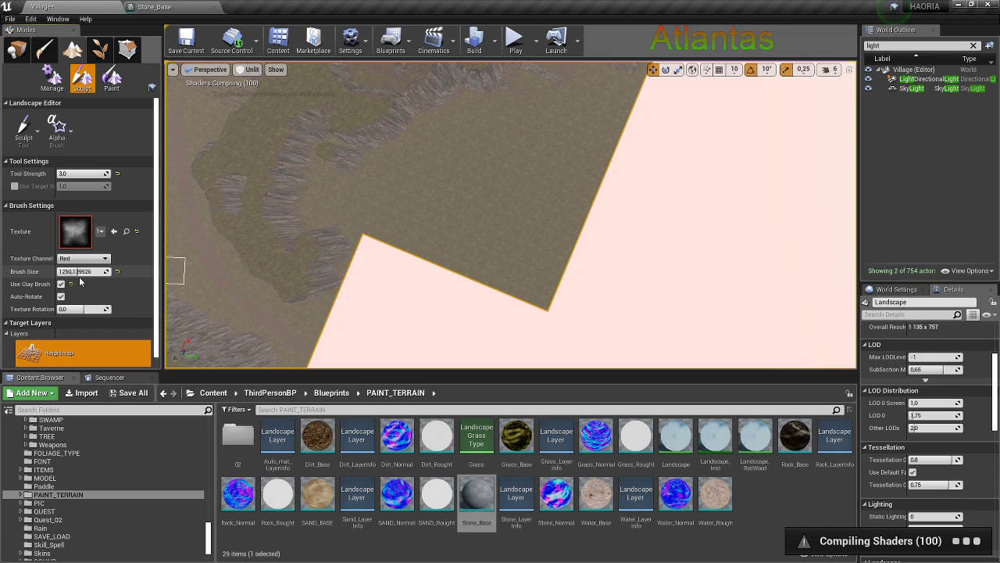
{"action": "key", "text": "ctrl+z"}
{"action": "key", "text": "ctrl+z"}
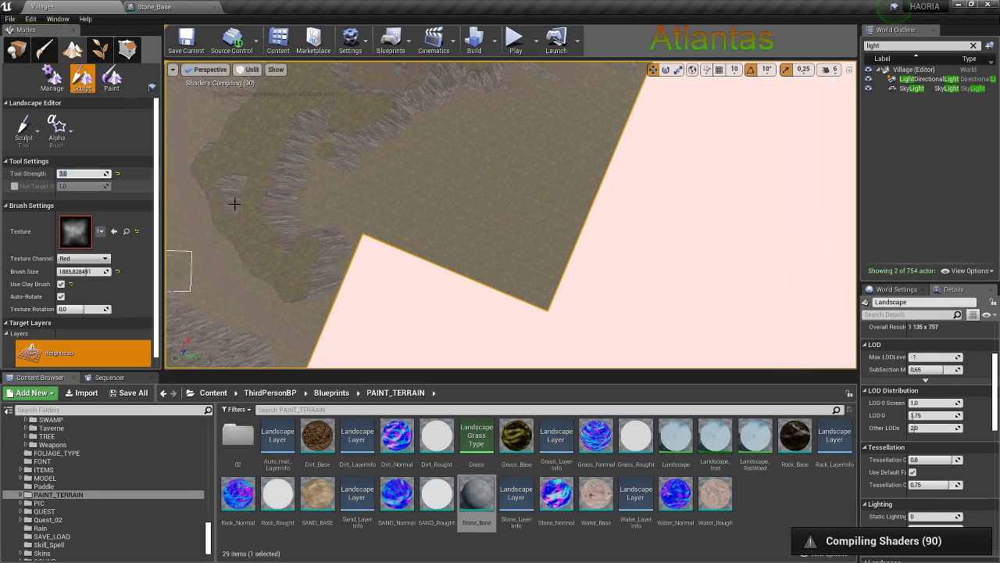
{"action": "key", "text": "ctrl+z"}
{"action": "scroll", "coordinate": [525, 239], "scroll_direction": "down", "scroll_amount": 5}
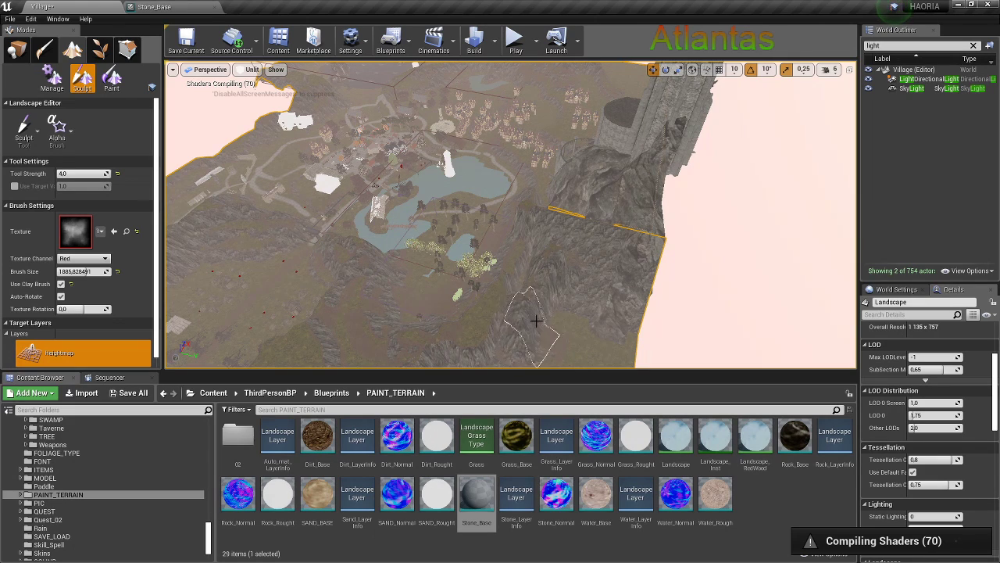
{"action": "scroll", "coordinate": [522, 301], "scroll_direction": "up", "scroll_amount": 3}
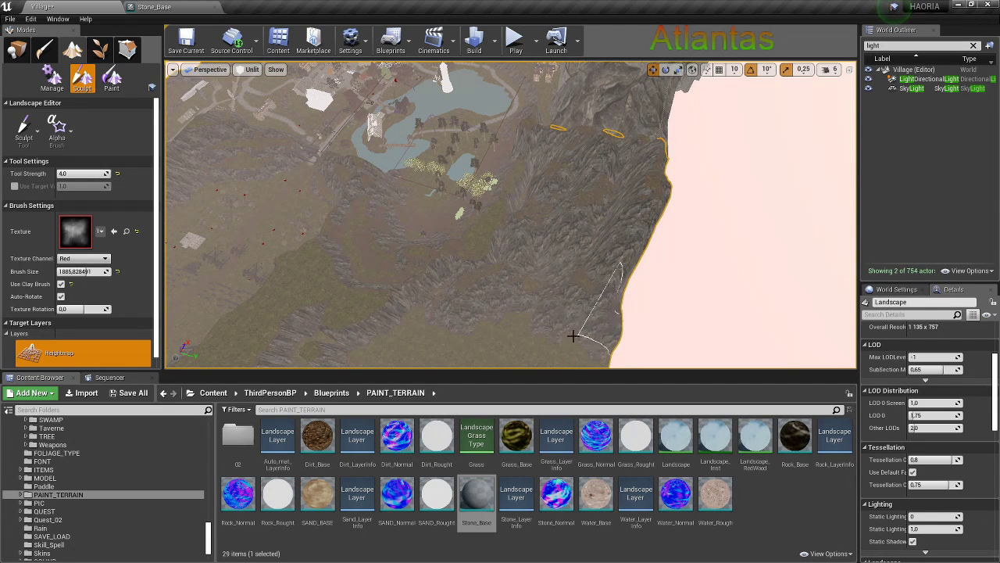
Fly to the cliff by the castle tower and sculpt the mountain ridge into a new silhouette
{"action": "mouse_move", "coordinate": [511, 295]}
{"action": "right_mouse_down"}
{"action": "mouse_move", "coordinate": [519, 276]}
{"action": "mouse_move", "coordinate": [526, 286]}
{"action": "right_mouse_up"}
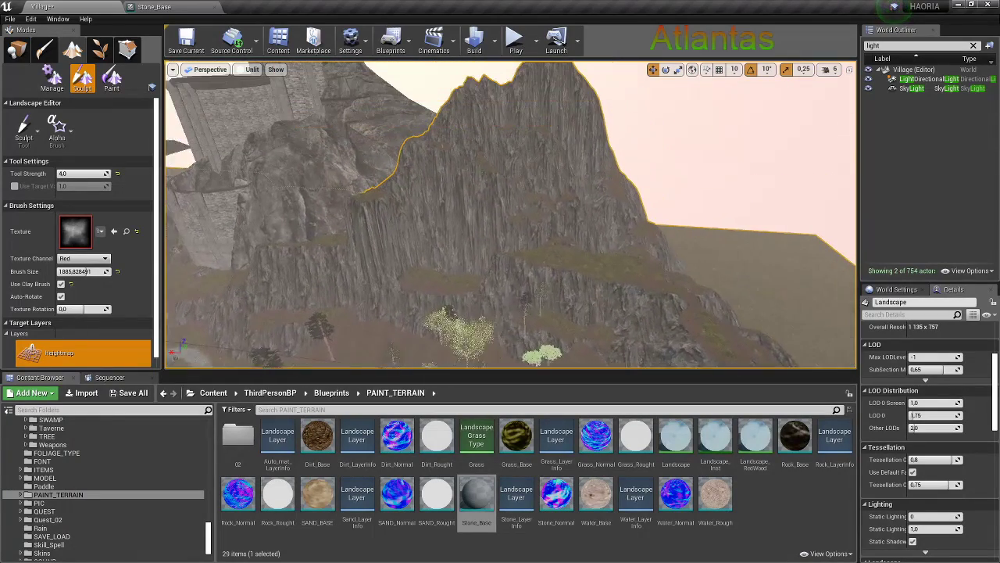
{"action": "scroll", "coordinate": [440, 179], "scroll_direction": "down", "scroll_amount": 2}
{"action": "scroll", "coordinate": [440, 179], "scroll_direction": "down", "scroll_amount": 3}
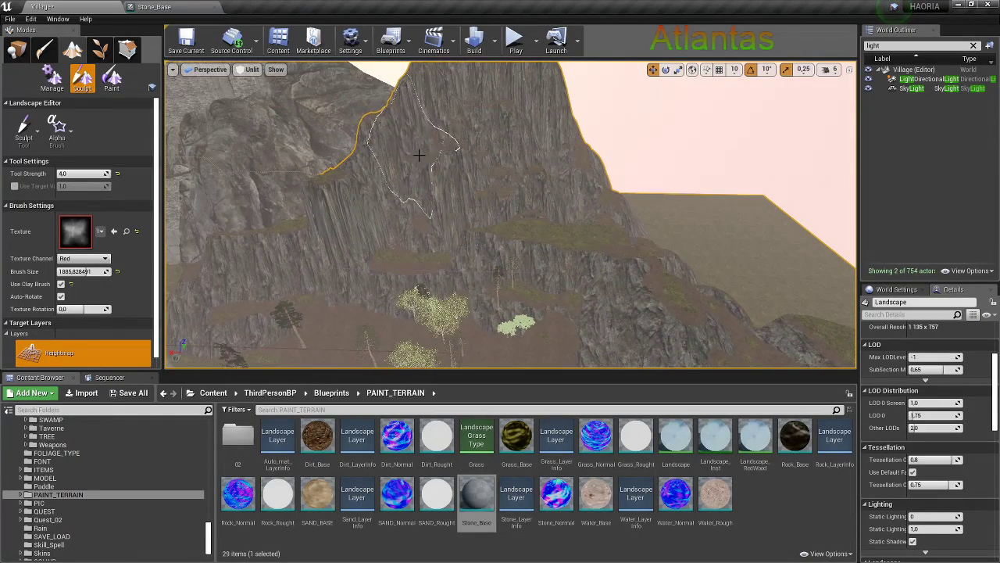
{"action": "scroll", "coordinate": [419, 152], "scroll_direction": "down", "scroll_amount": 3}
{"action": "scroll", "coordinate": [308, 304], "scroll_direction": "up", "scroll_amount": 2}
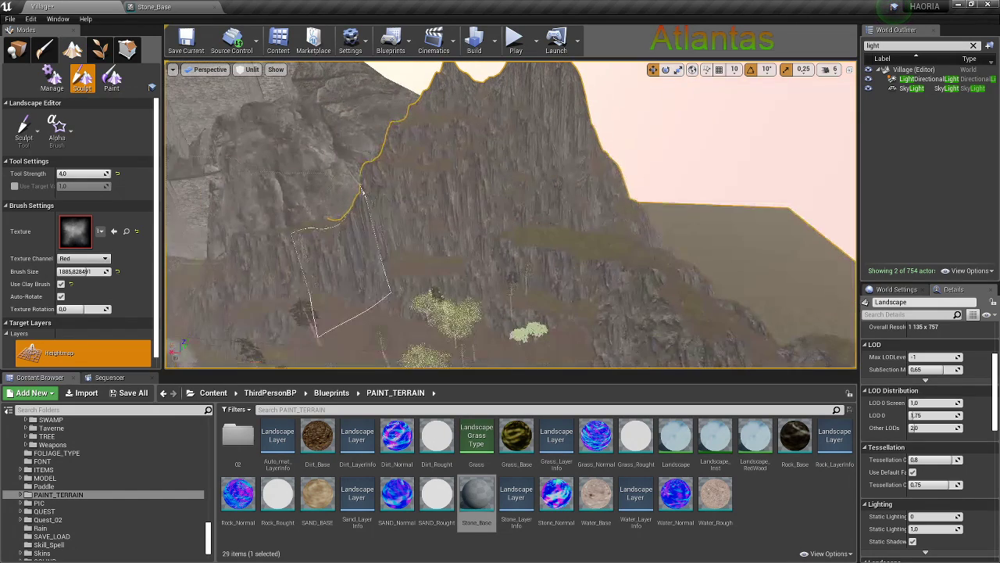
{"action": "mouse_move", "coordinate": [358, 272]}
{"action": "left_mouse_down"}
{"action": "mouse_move", "coordinate": [440, 132]}
{"action": "mouse_move", "coordinate": [555, 126]}
{"action": "left_mouse_up"}
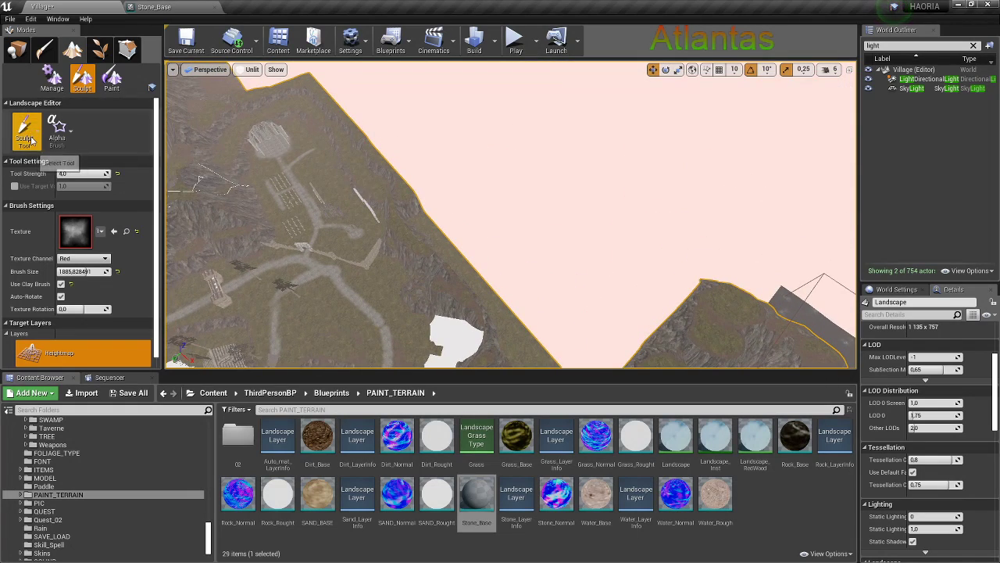
In Manage mode, add landscape components into the empty cells between the ridges and along the top edge
{"action": "left_click", "coordinate": [51, 78]}
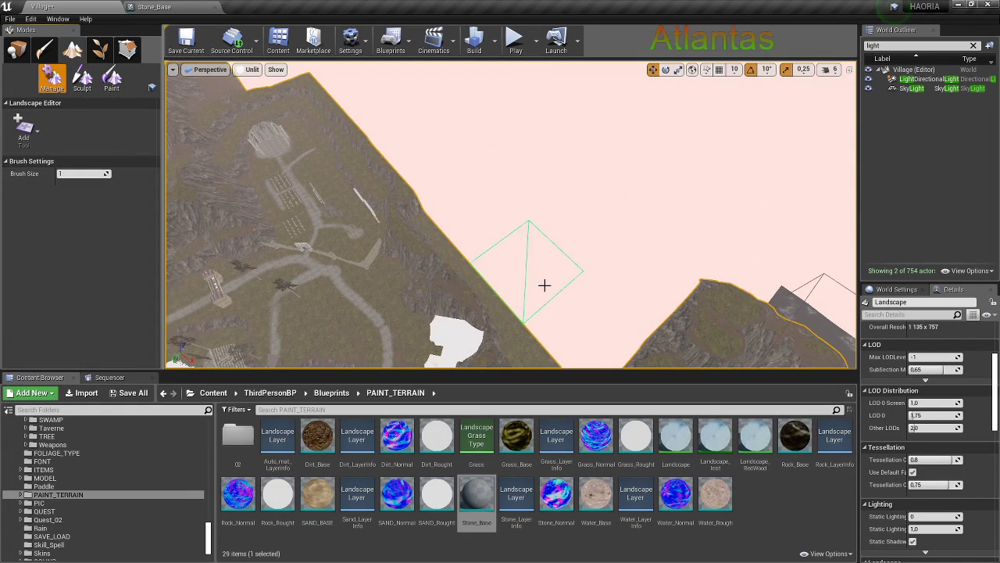
{"action": "left_click", "coordinate": [587, 327]}
{"action": "left_click", "coordinate": [657, 274]}
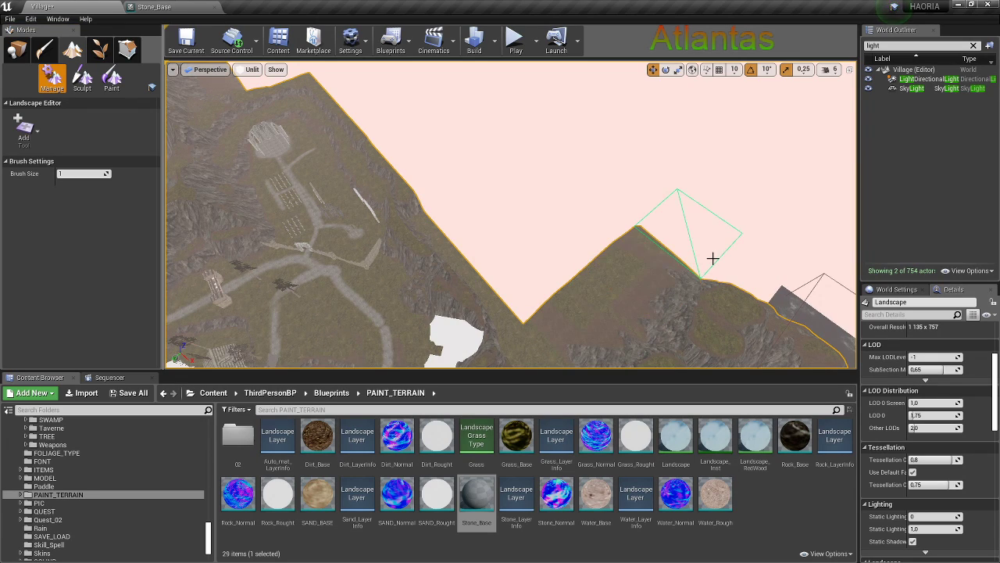
{"action": "left_click", "coordinate": [743, 270]}
{"action": "left_click", "coordinate": [631, 208]}
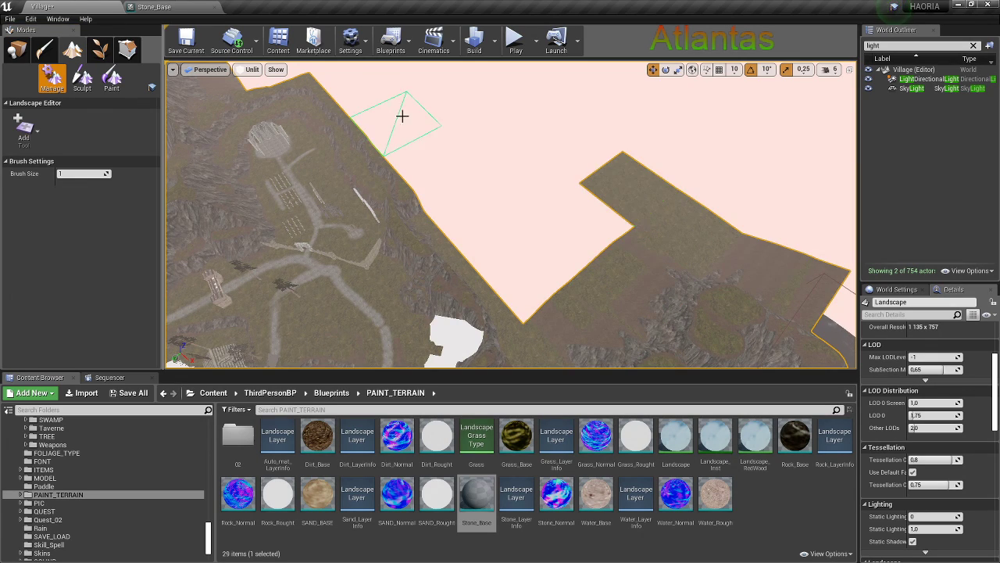
{"action": "right_click_drag", "start_coordinate": [356, 90], "coordinate": [403, 119]}
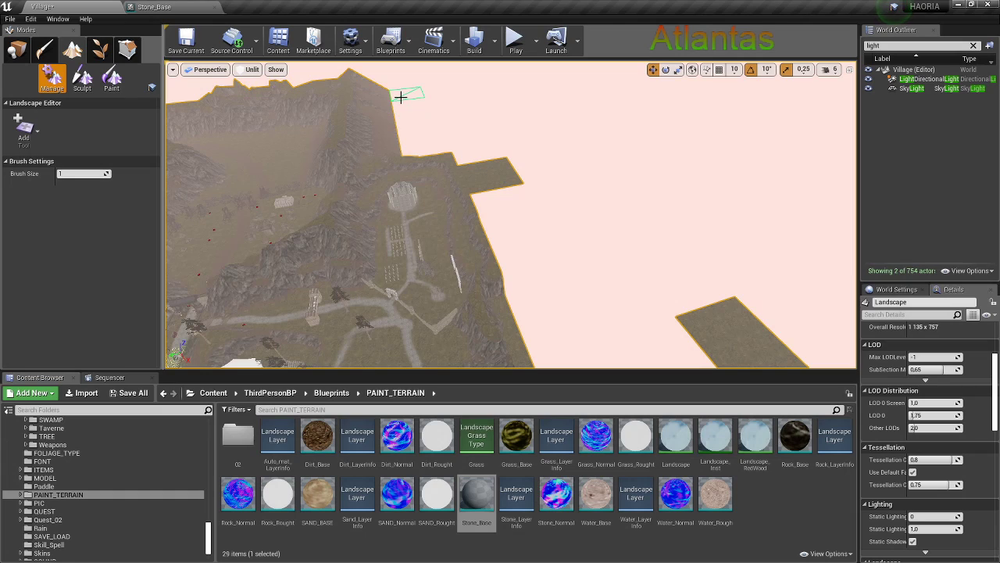
{"action": "left_click", "coordinate": [420, 136]}
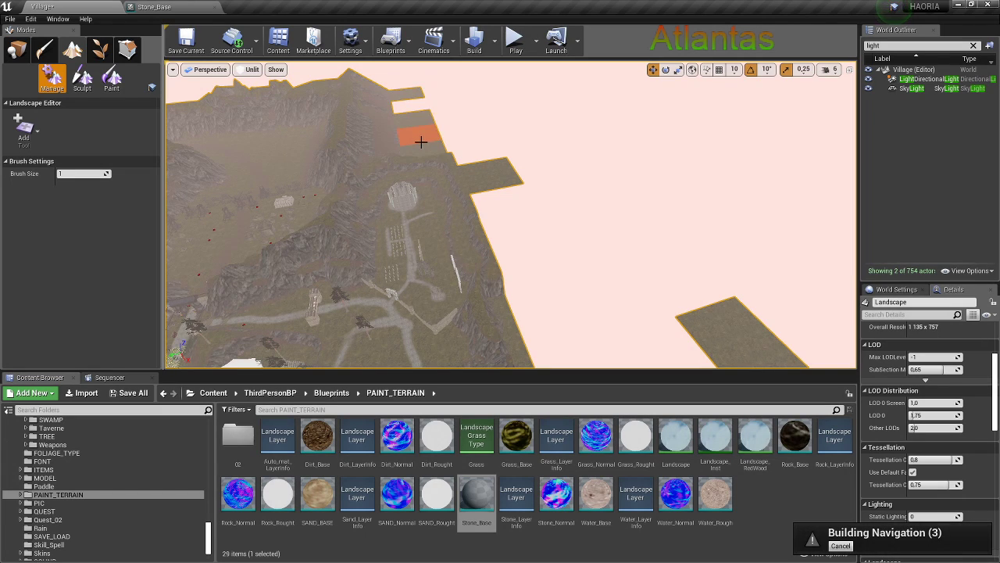
{"action": "left_click", "coordinate": [416, 111]}
Skip the background music video ahead to 48:08, then hide the browser
{"action": "key", "text": "alt+Tab"}
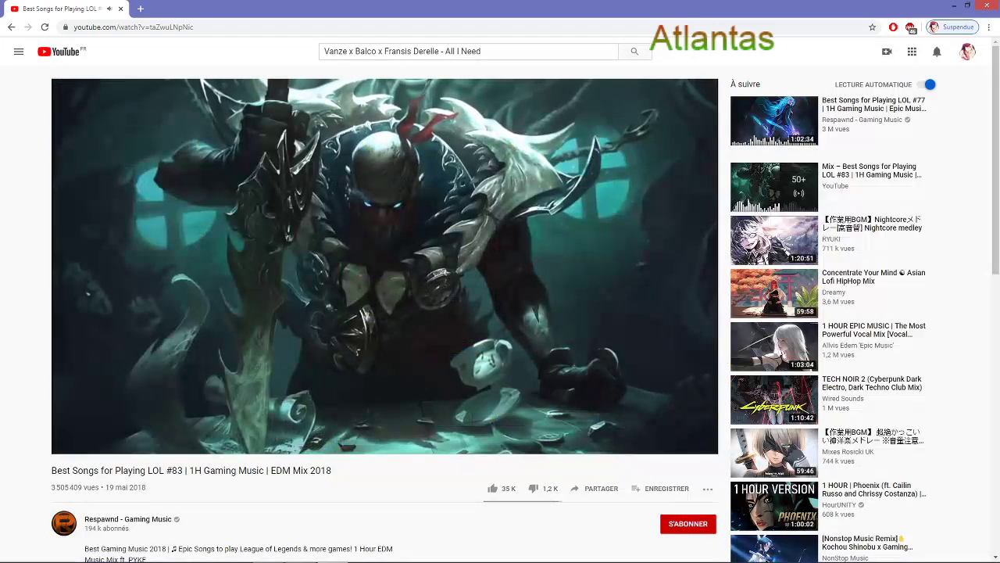
{"action": "left_click", "coordinate": [563, 436]}
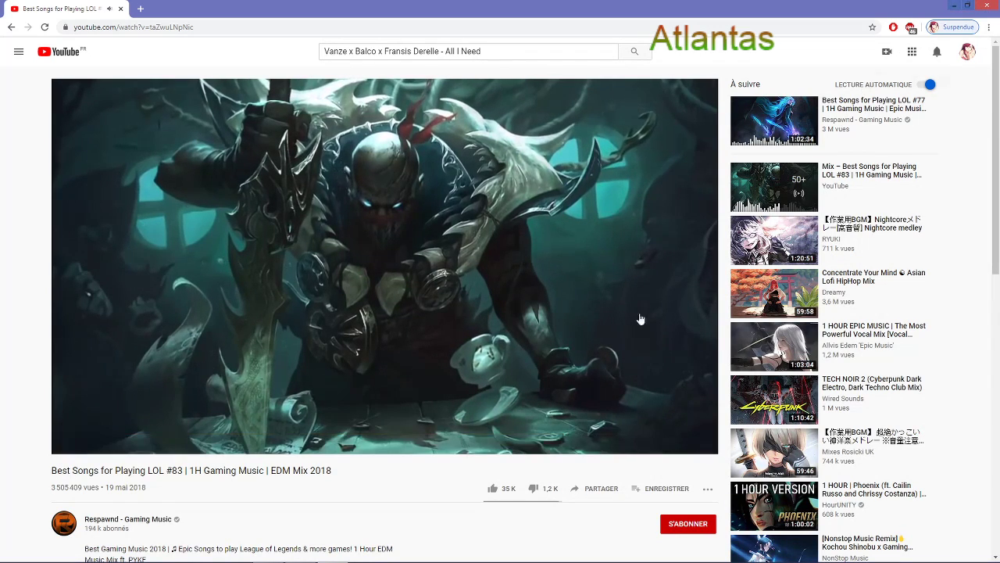
{"action": "left_click_drag", "start_coordinate": [571, 436], "coordinate": [579, 439]}
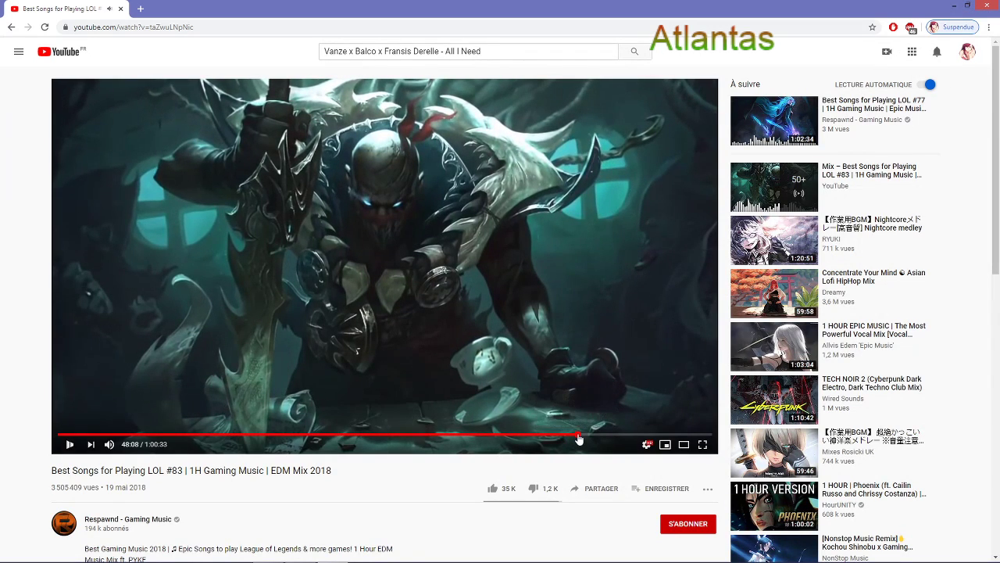
{"action": "left_click", "coordinate": [957, 7]}
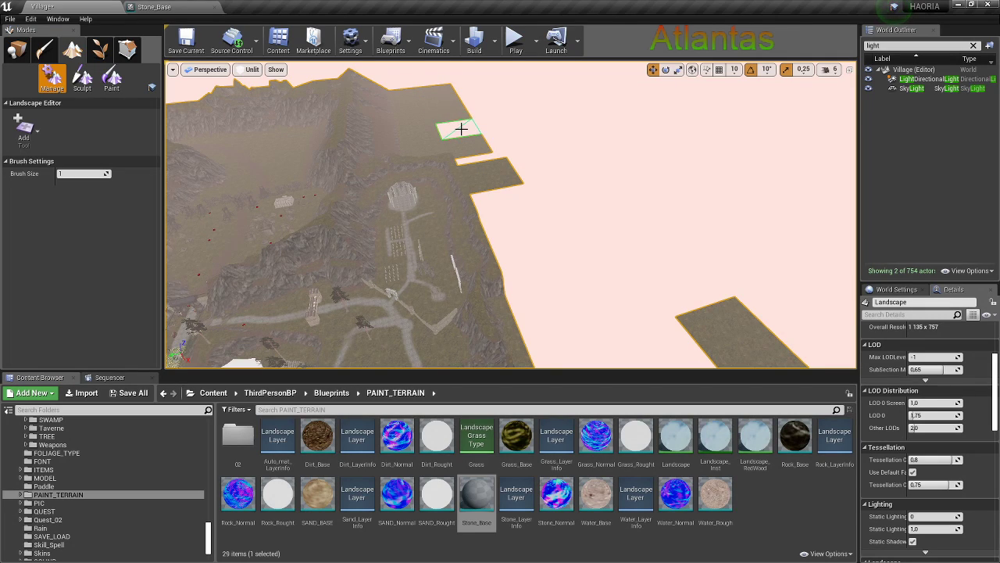
Add terrain tiles singly and in dragged runs to join the upper edge to the lower strip, then resume Sculpt mode
{"action": "left_click", "coordinate": [492, 116]}
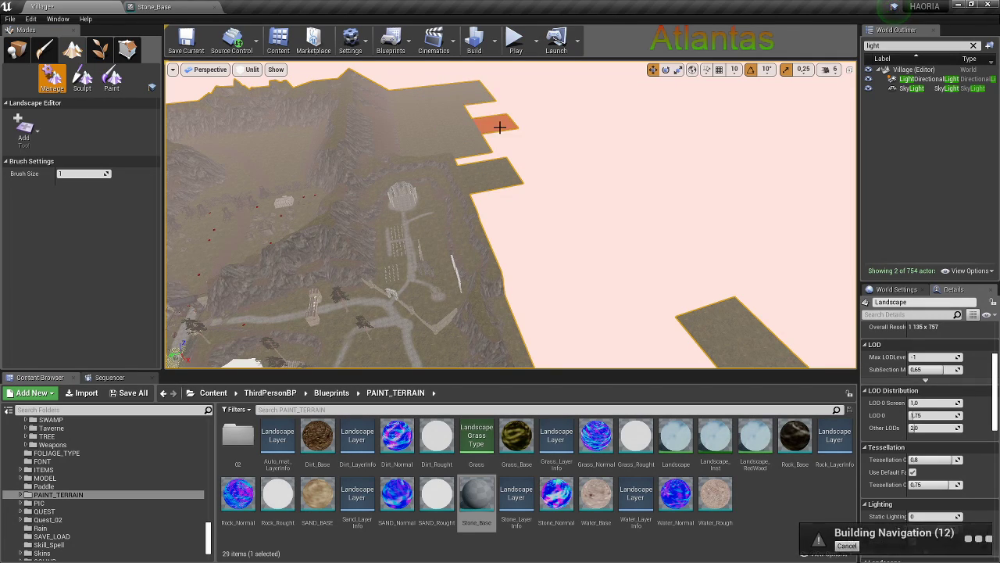
{"action": "left_click", "coordinate": [484, 159]}
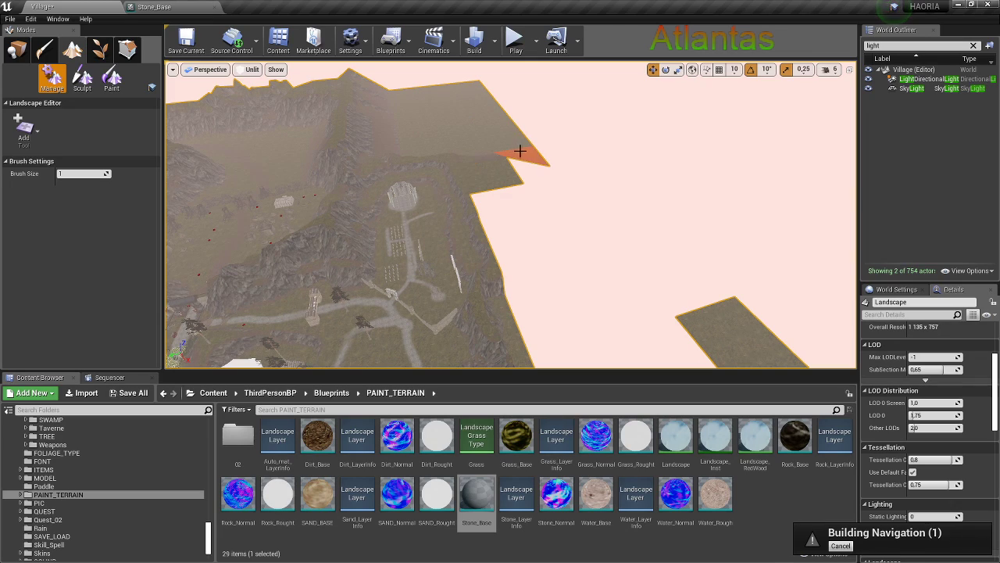
{"action": "left_click", "coordinate": [540, 179]}
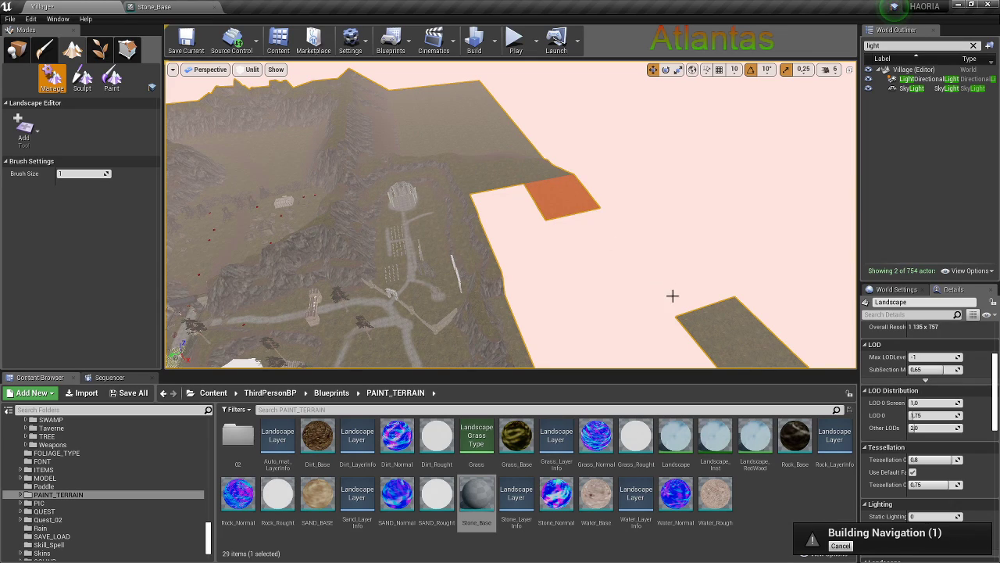
{"action": "left_click_drag", "start_coordinate": [672, 295], "coordinate": [676, 299]}
{"action": "left_click_drag", "start_coordinate": [590, 286], "coordinate": [574, 315]}
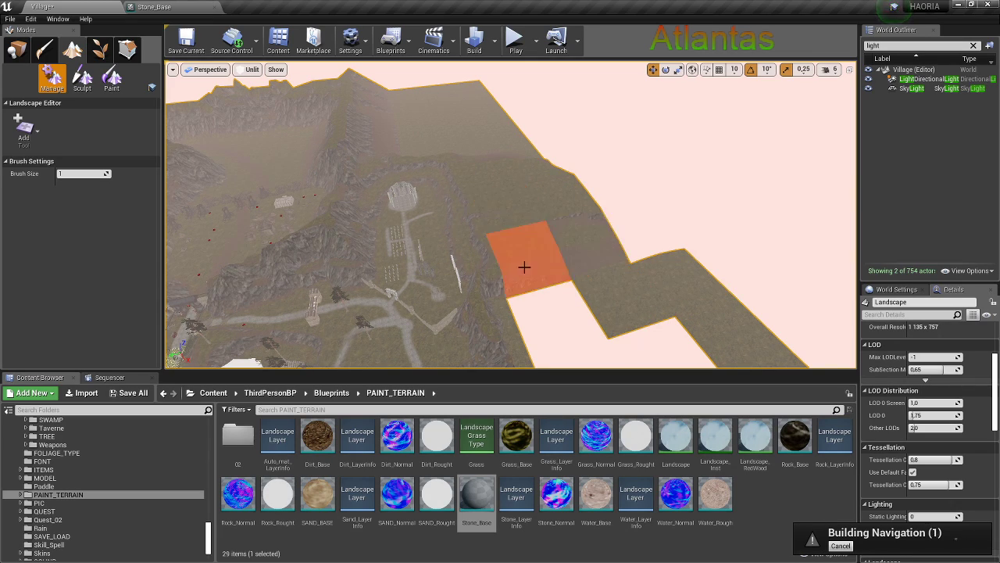
{"action": "right_click_drag", "start_coordinate": [573, 315], "coordinate": [547, 297]}
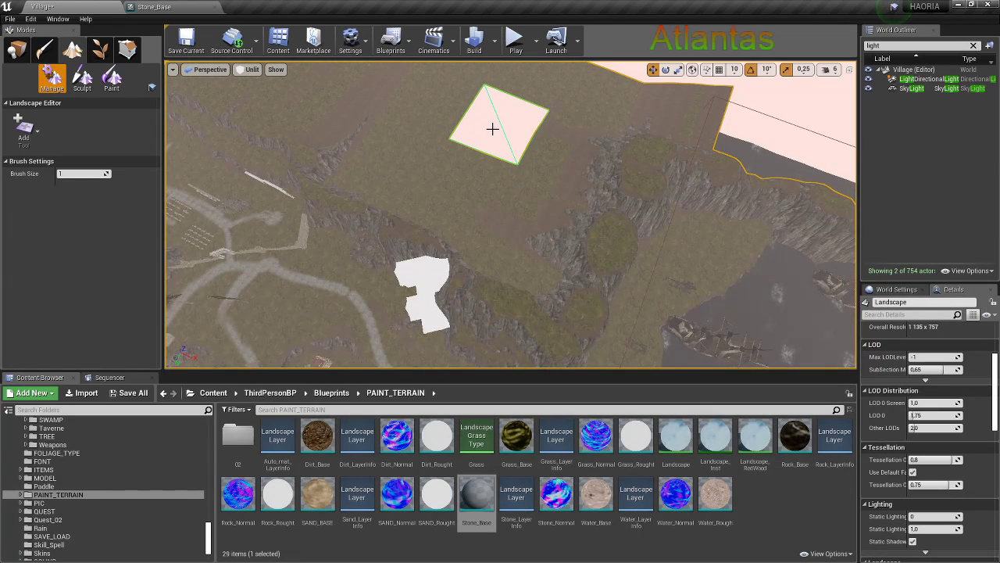
{"action": "key", "text": "shift+2"}
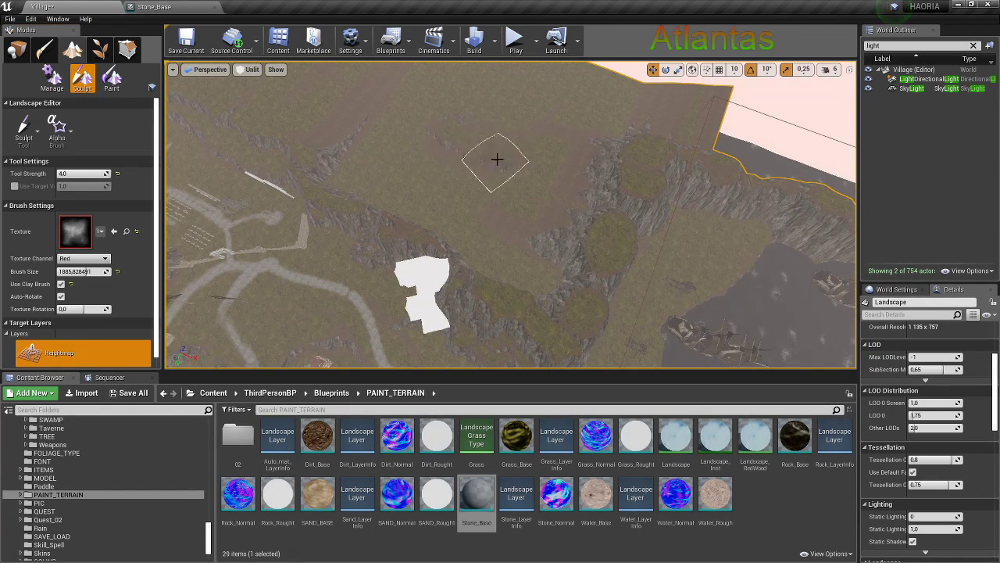
Raise the rock pillar taller and wider and reshape the rock mound on the ridge
{"action": "right_click_drag", "start_coordinate": [497, 159], "coordinate": [500, 141]}
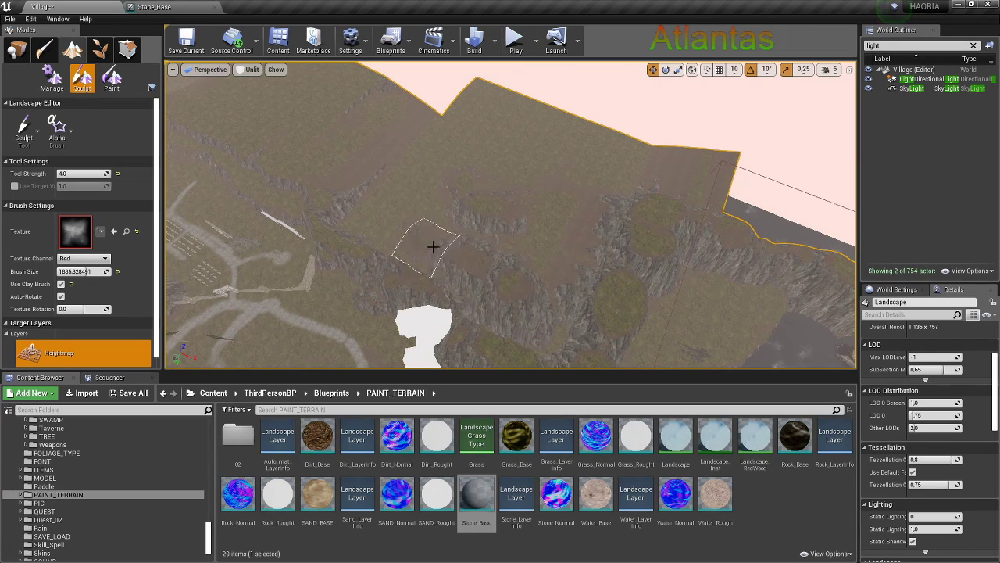
{"action": "right_click_drag", "start_coordinate": [433, 247], "coordinate": [471, 240]}
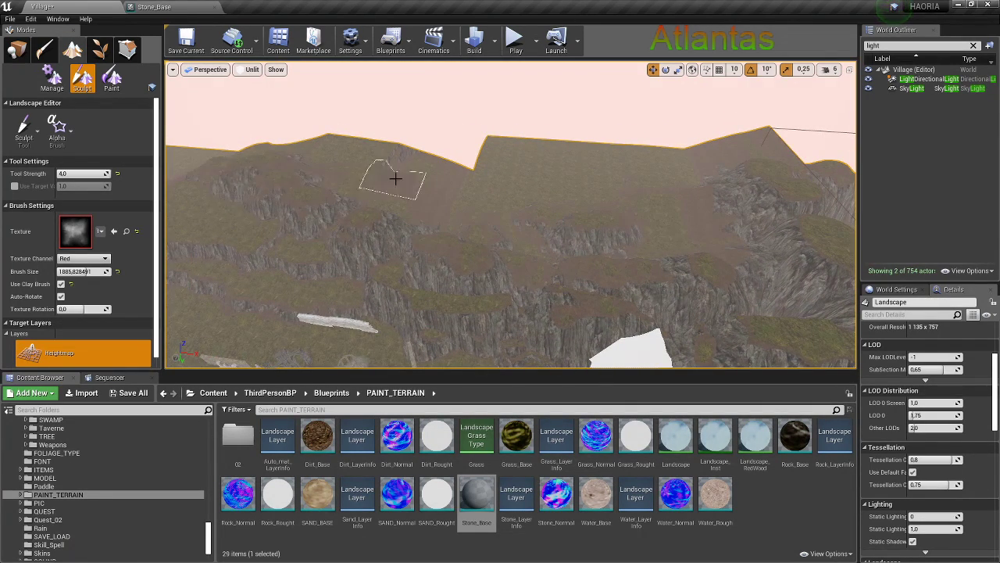
{"action": "right_click_drag", "start_coordinate": [418, 199], "coordinate": [509, 215]}
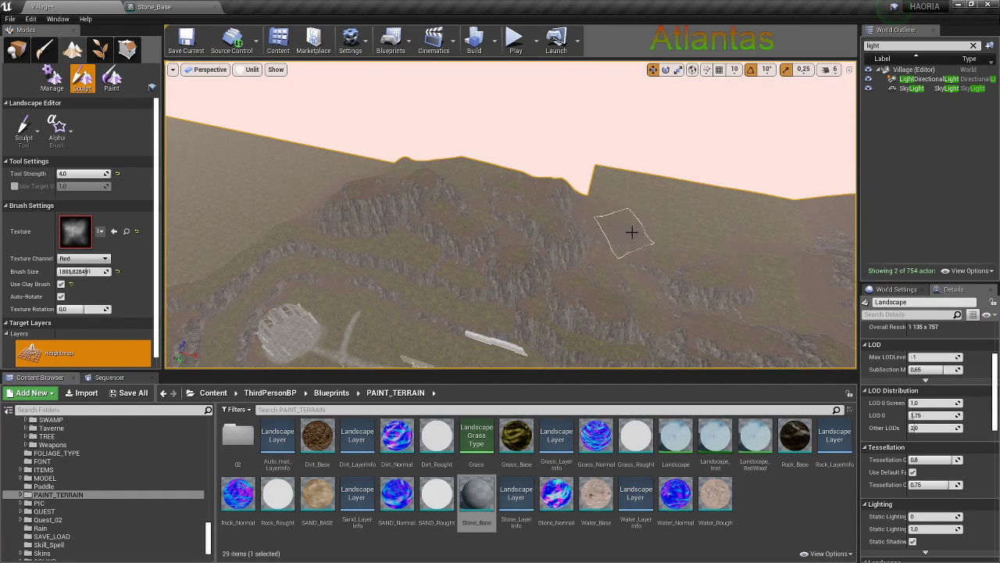
{"action": "right_click_drag", "start_coordinate": [634, 234], "coordinate": [680, 231]}
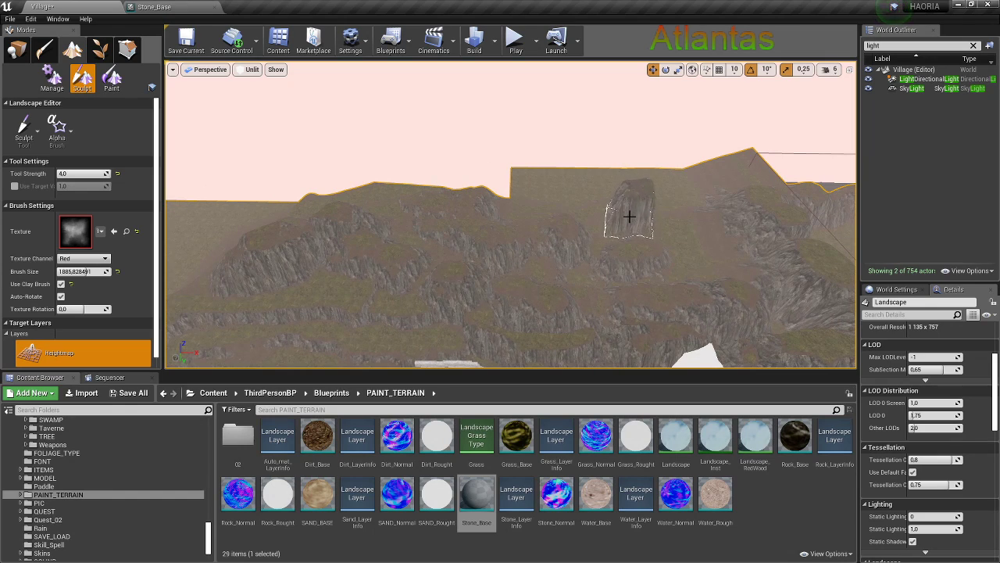
{"action": "left_click_drag", "start_coordinate": [629, 217], "coordinate": [659, 197]}
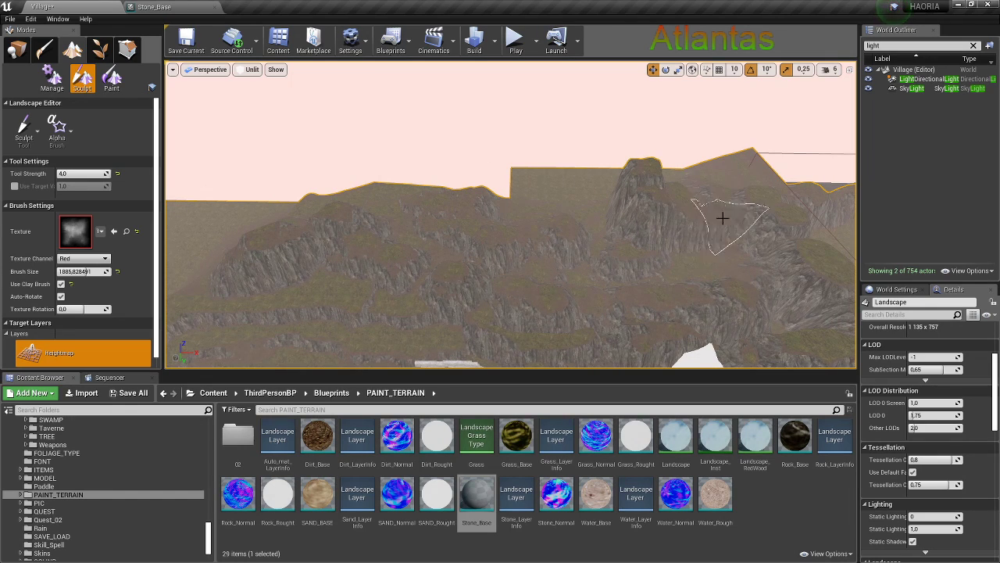
{"action": "right_click_drag", "start_coordinate": [663, 191], "coordinate": [620, 196]}
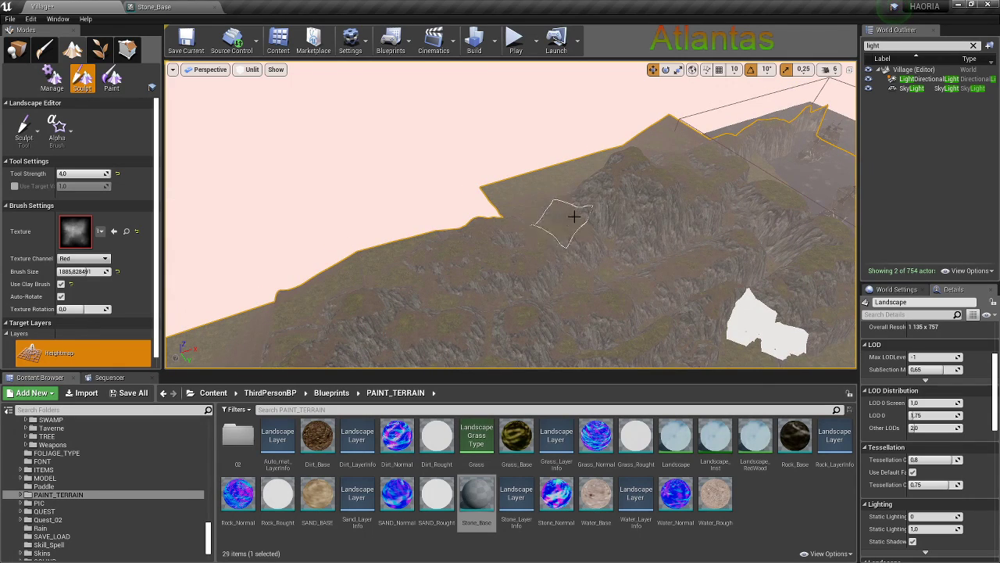
{"action": "left_click_drag", "start_coordinate": [582, 207], "coordinate": [614, 246]}
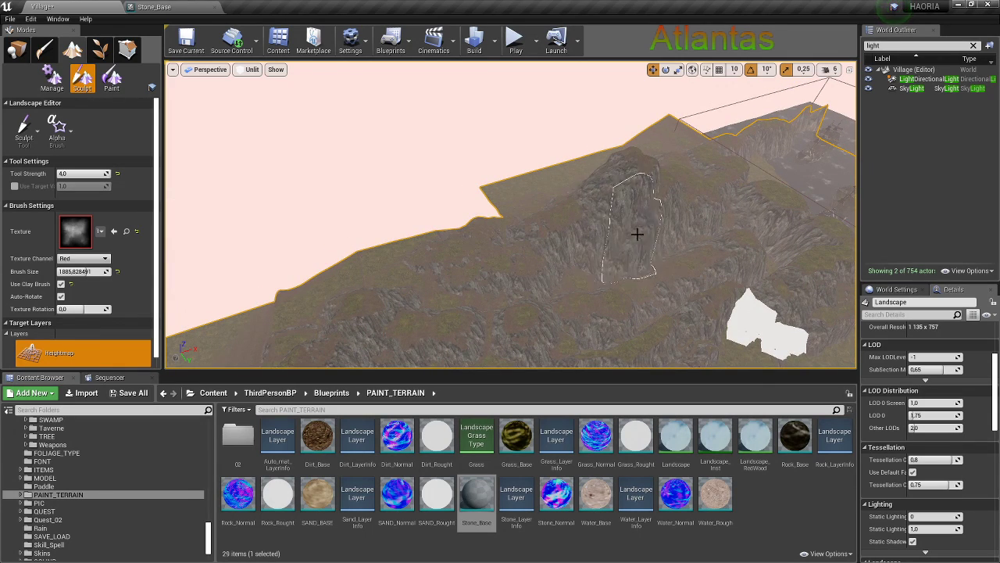
Build up a large rocky mound with tall rock walls on the flat terrain
{"action": "right_click_drag", "start_coordinate": [536, 224], "coordinate": [610, 246]}
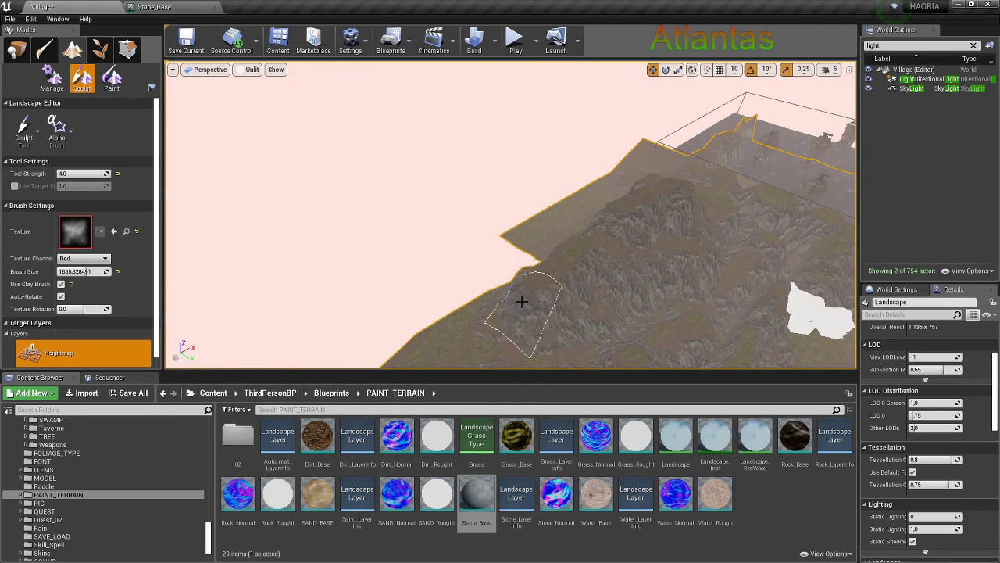
{"action": "scroll", "coordinate": [522, 300], "scroll_direction": "up", "scroll_amount": 2}
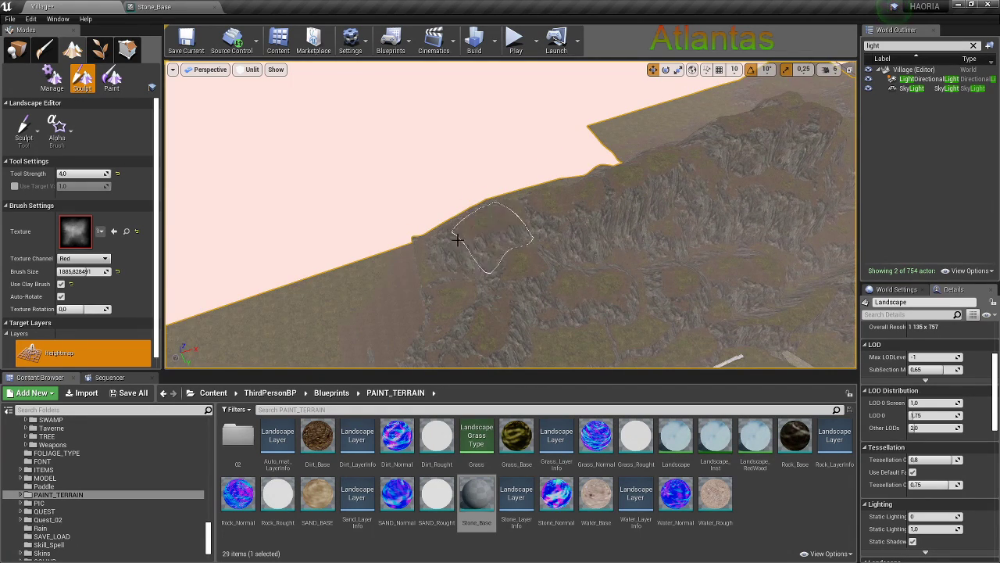
{"action": "right_click_drag", "start_coordinate": [457, 240], "coordinate": [485, 281]}
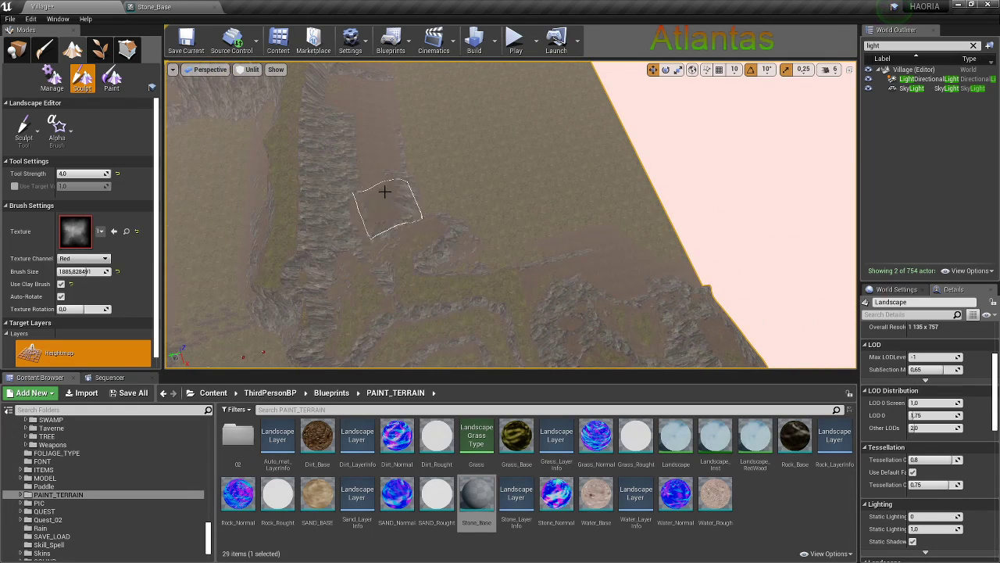
{"action": "right_click_drag", "start_coordinate": [385, 191], "coordinate": [448, 203]}
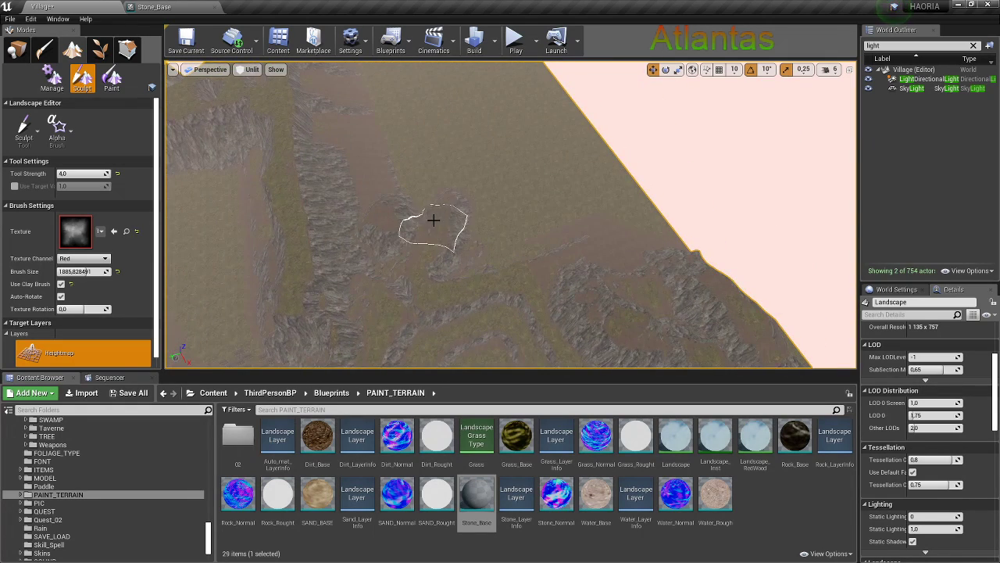
{"action": "left_click_drag", "start_coordinate": [417, 221], "coordinate": [479, 161]}
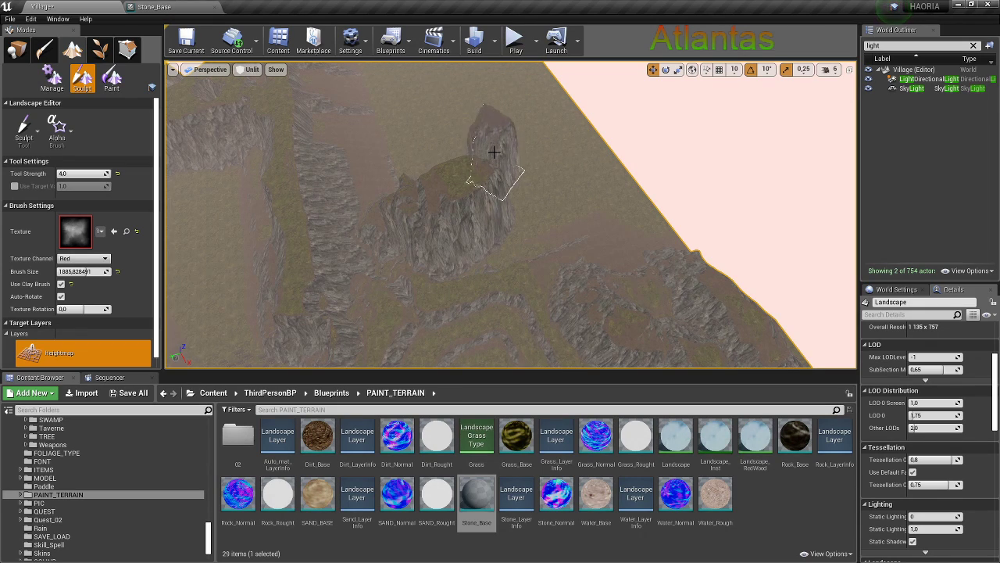
{"action": "left_click_drag", "start_coordinate": [494, 151], "coordinate": [541, 224]}
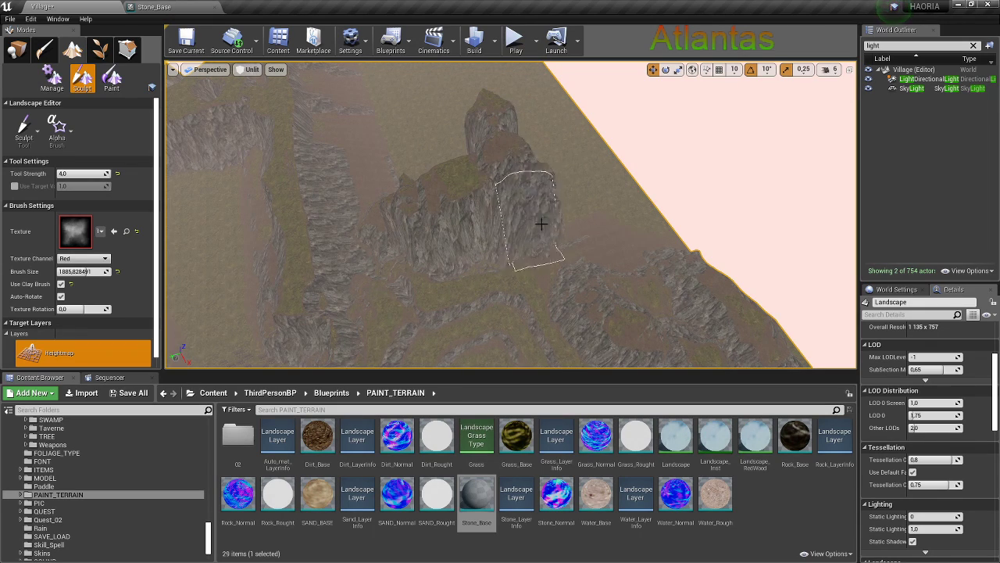
{"action": "left_click_drag", "start_coordinate": [611, 247], "coordinate": [498, 198]}
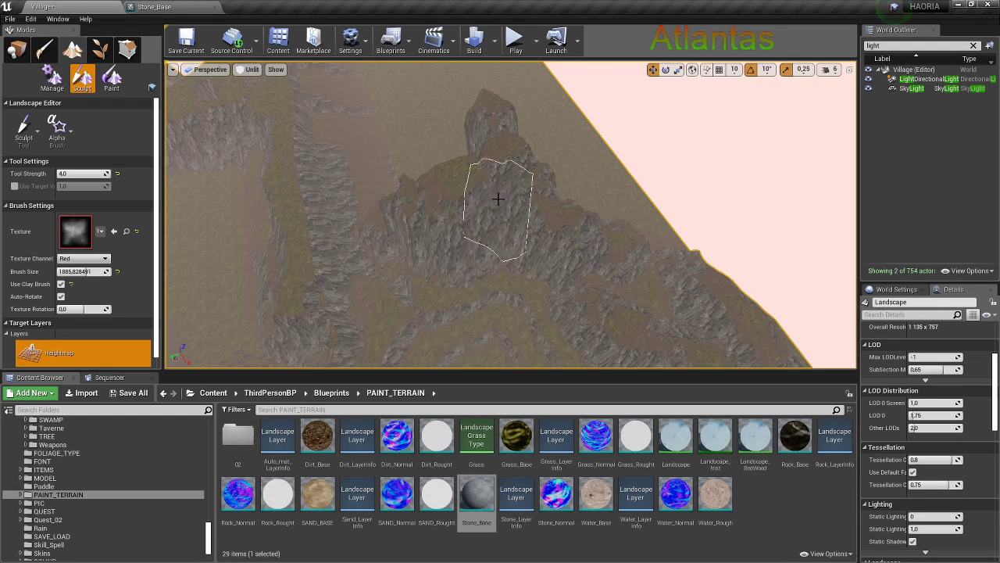
{"action": "left_click_drag", "start_coordinate": [505, 134], "coordinate": [630, 211]}
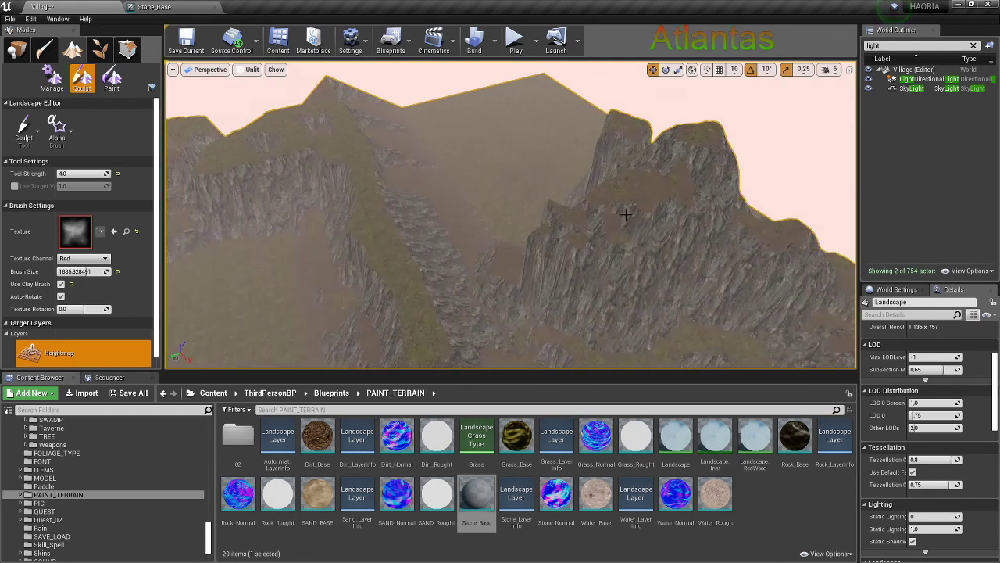
Raise the rock face left of the peak and survey the sculpted mountain
{"action": "right_click_drag", "start_coordinate": [446, 168], "coordinate": [447, 167]}
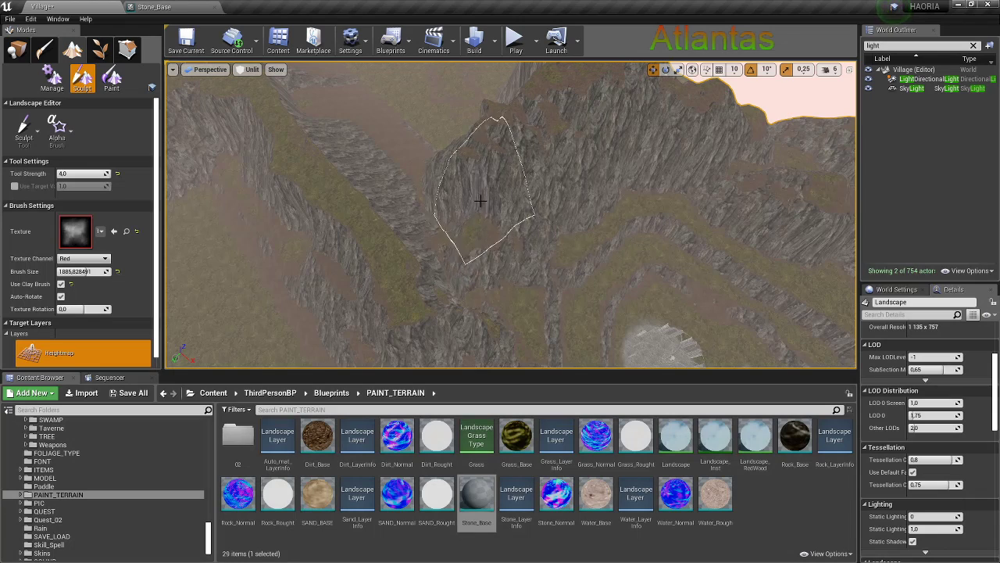
{"action": "right_click_drag", "start_coordinate": [480, 202], "coordinate": [407, 232]}
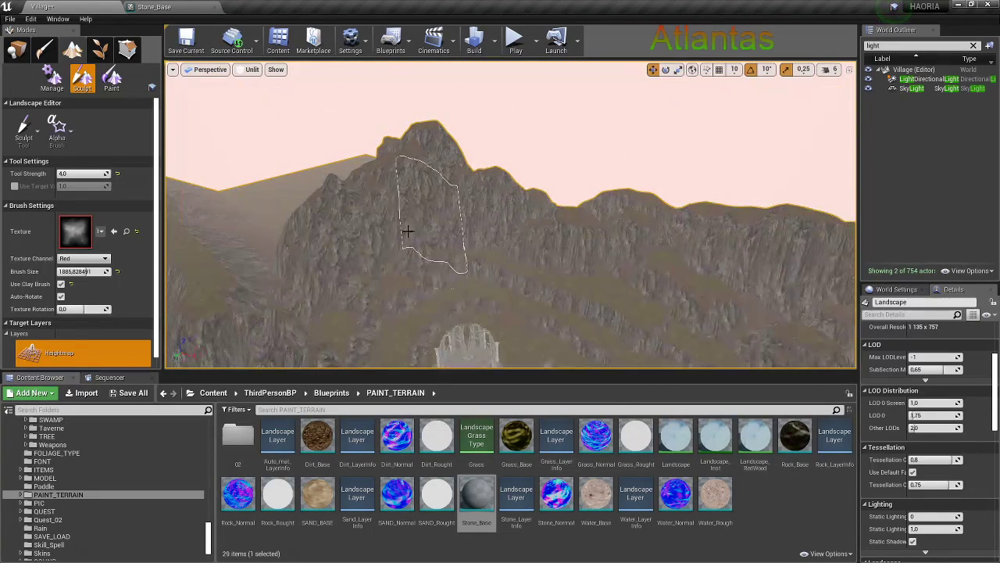
{"action": "mouse_move", "coordinate": [407, 231]}
{"action": "left_mouse_down"}
{"action": "mouse_move", "coordinate": [328, 229]}
{"action": "mouse_move", "coordinate": [383, 202]}
{"action": "left_mouse_up"}
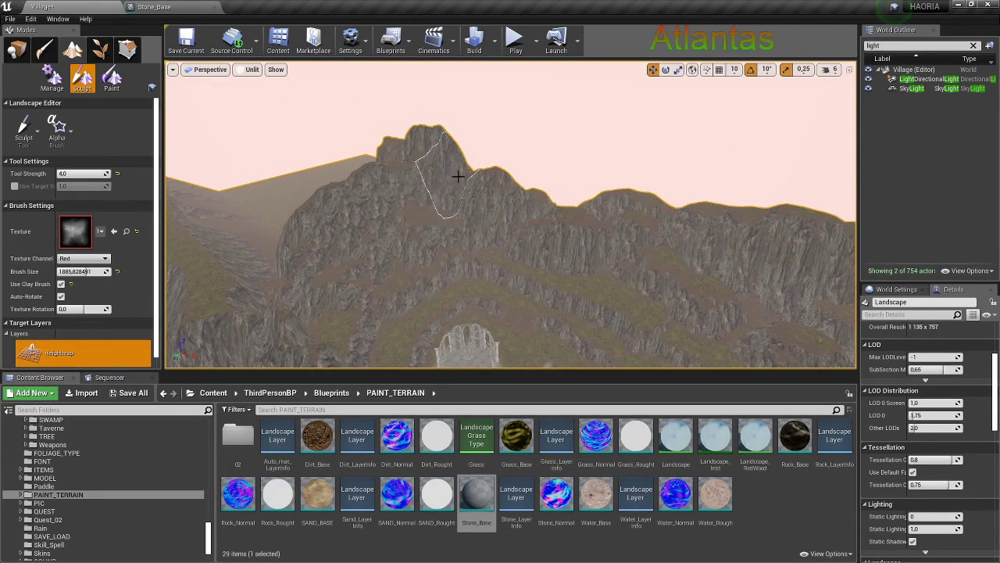
{"action": "mouse_move", "coordinate": [323, 252]}
{"action": "right_mouse_down"}
{"action": "mouse_move", "coordinate": [429, 225]}
{"action": "mouse_move", "coordinate": [433, 181]}
{"action": "right_mouse_up"}
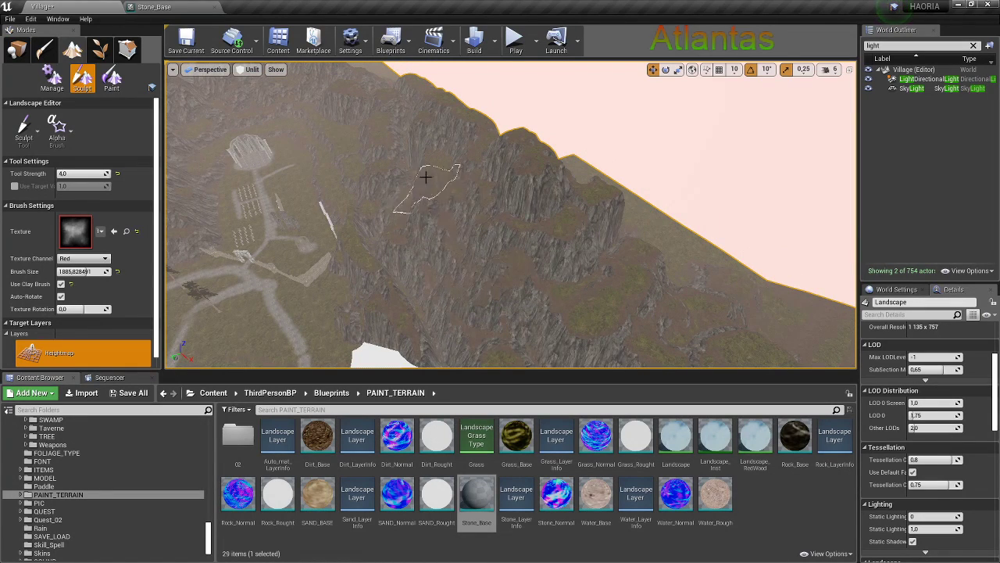
{"action": "right_click_drag", "start_coordinate": [535, 188], "coordinate": [450, 225]}
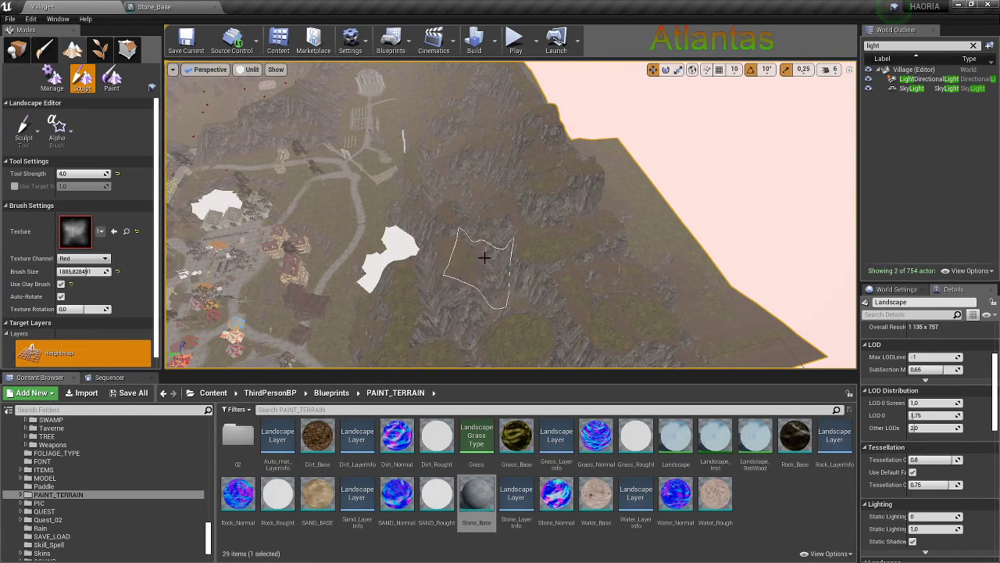
{"action": "mouse_move", "coordinate": [502, 279]}
{"action": "right_mouse_down"}
{"action": "mouse_move", "coordinate": [508, 285]}
{"action": "mouse_move", "coordinate": [516, 264]}
{"action": "right_mouse_up"}
Select the Flatten tool with brush size about 560 and strength 0.5
{"action": "left_click", "coordinate": [23, 126]}
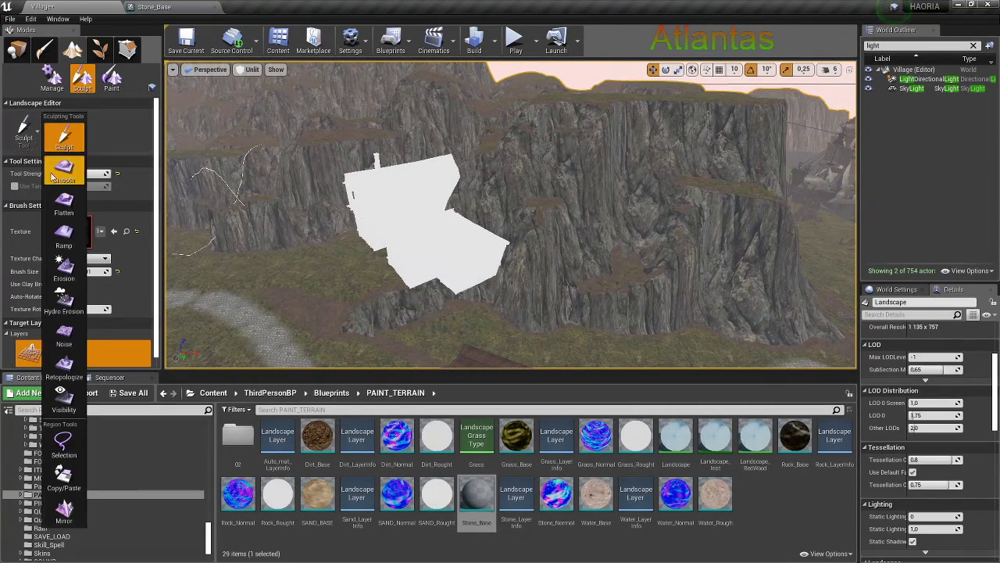
{"action": "left_click", "coordinate": [31, 192]}
{"action": "left_click_drag", "start_coordinate": [84, 261], "coordinate": [66, 261]}
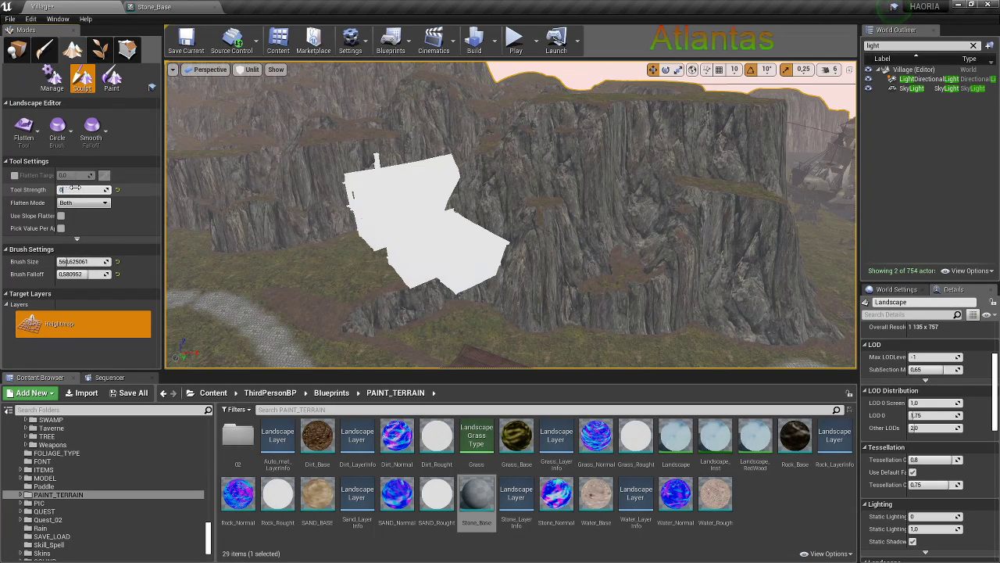
{"action": "type", "text": ".5"}
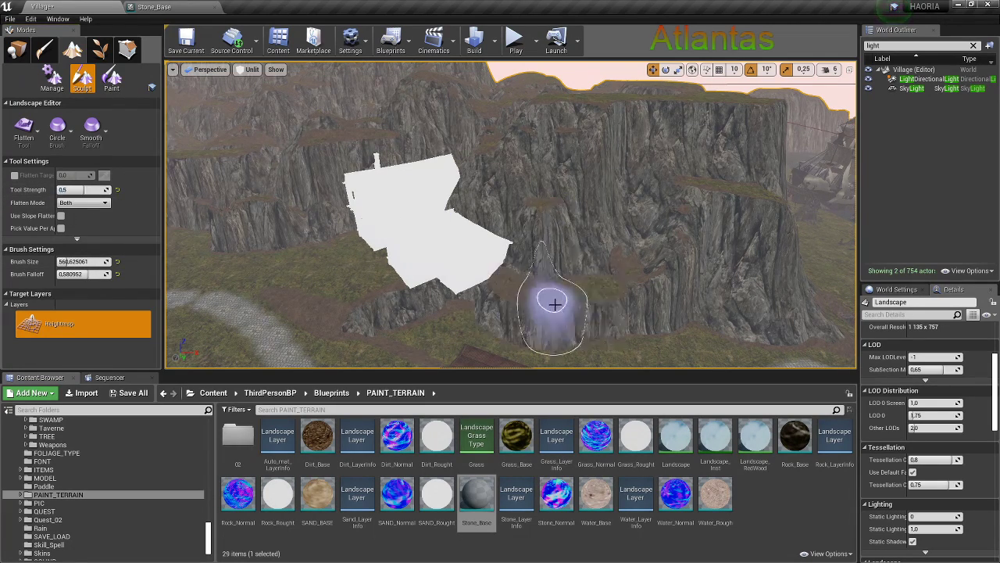
Switch to Smooth using the Alpha brush at size about 1073, facing the ruins and wall
{"action": "left_click", "coordinate": [24, 126]}
{"action": "left_click", "coordinate": [31, 172]}
{"action": "left_click", "coordinate": [57, 126]}
{"action": "left_click", "coordinate": [62, 187]}
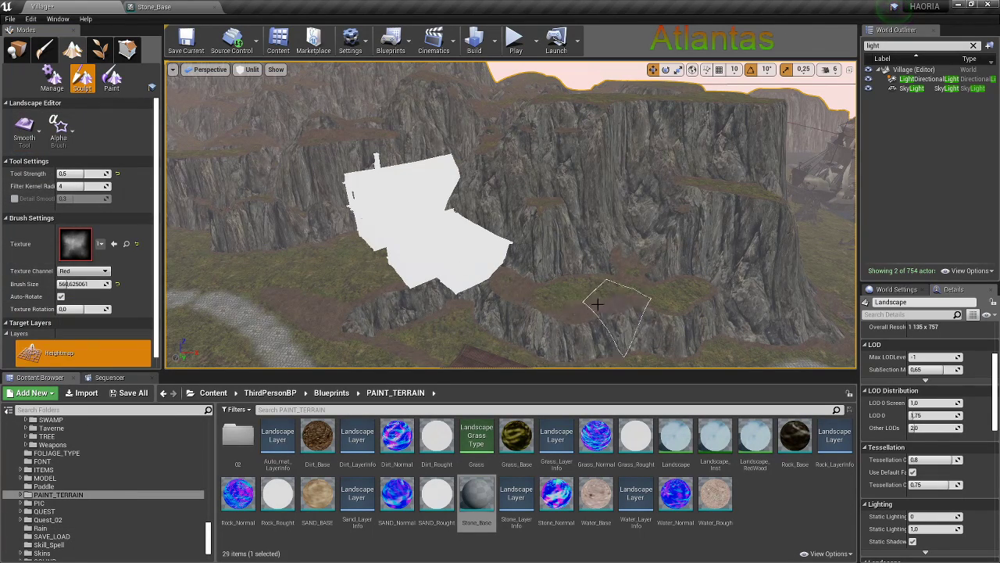
{"action": "left_click_drag", "start_coordinate": [74, 284], "coordinate": [94, 284]}
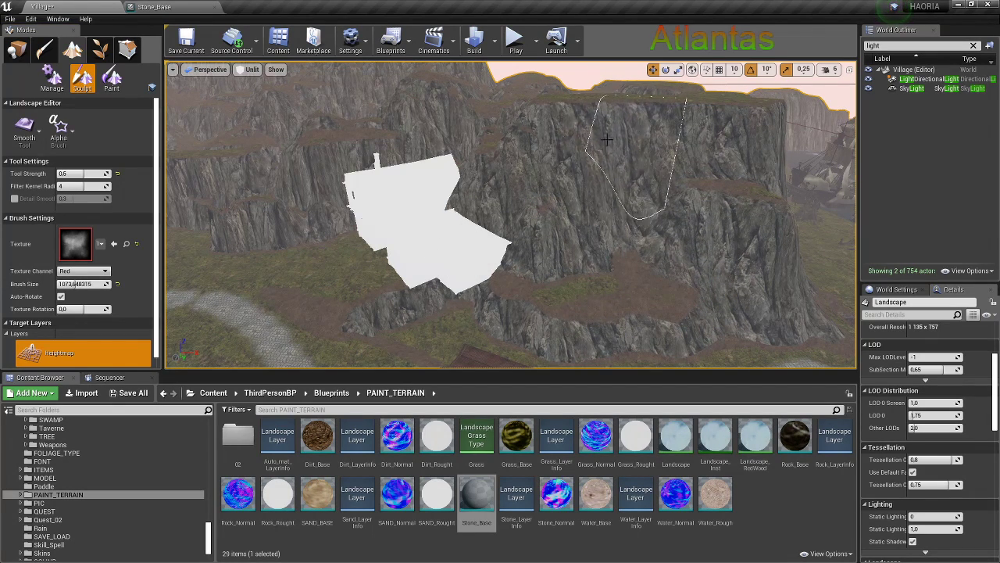
{"action": "right_click_drag", "start_coordinate": [401, 264], "coordinate": [313, 265]}
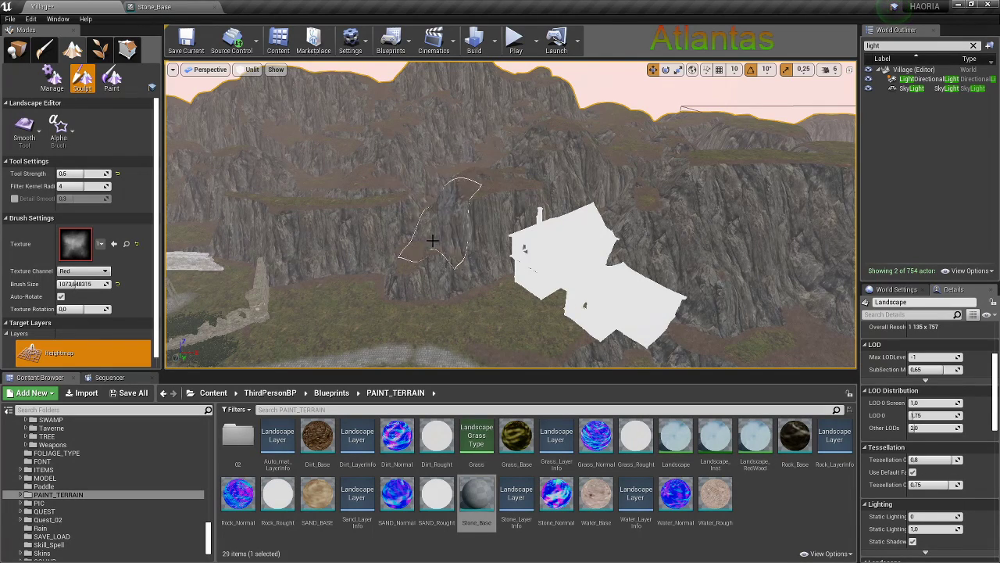
{"action": "right_click_drag", "start_coordinate": [580, 181], "coordinate": [561, 180]}
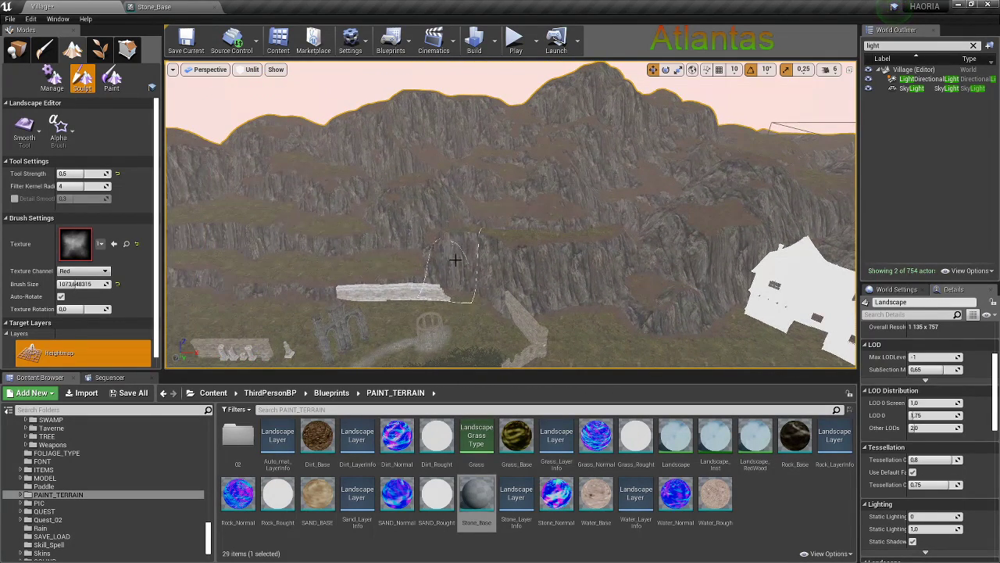
{"action": "right_click_drag", "start_coordinate": [440, 100], "coordinate": [357, 234]}
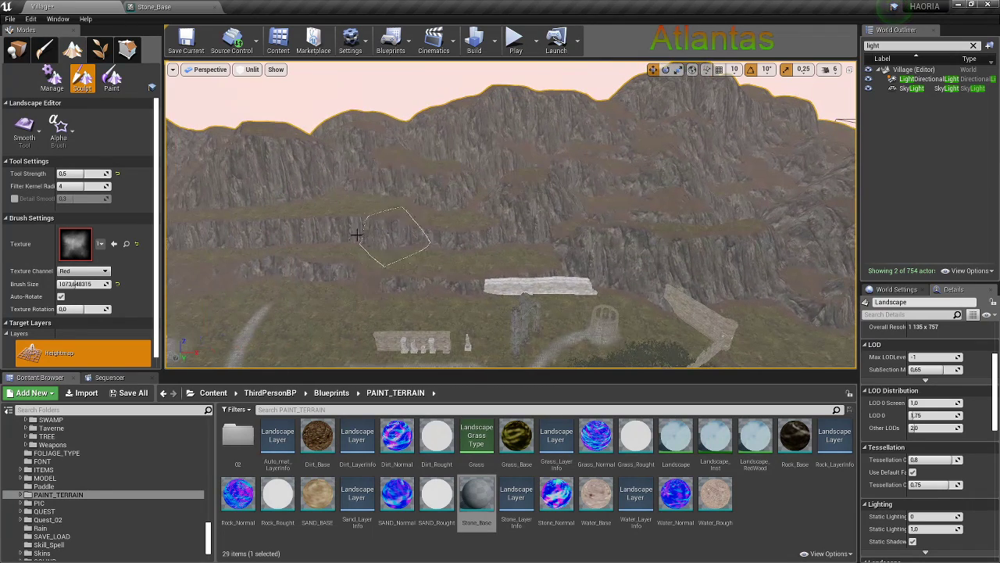
Switch the viewport to Lit, tour the cliffs, pit and fountain in sunset light, then enter Place mode
{"action": "left_click", "coordinate": [251, 69]}
{"action": "left_click", "coordinate": [249, 91]}
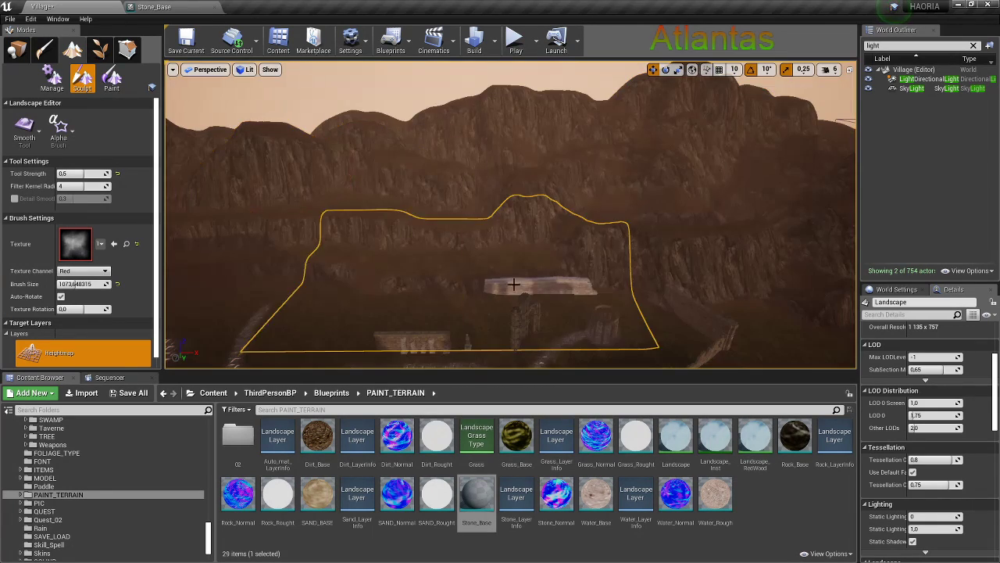
{"action": "right_click_drag", "start_coordinate": [326, 219], "coordinate": [410, 221]}
{"action": "right_click_drag", "start_coordinate": [501, 208], "coordinate": [634, 216]}
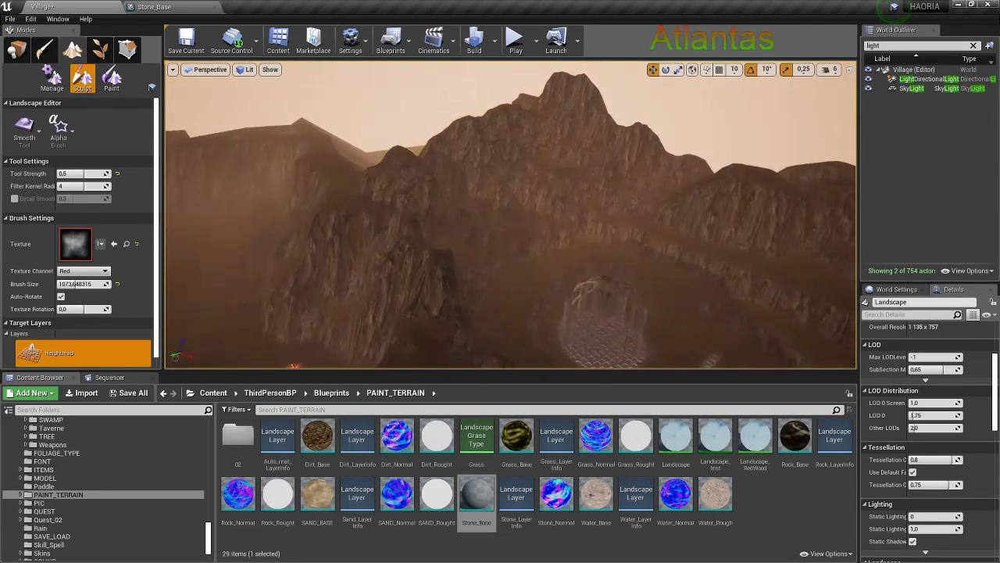
{"action": "right_click_drag", "start_coordinate": [444, 207], "coordinate": [525, 182]}
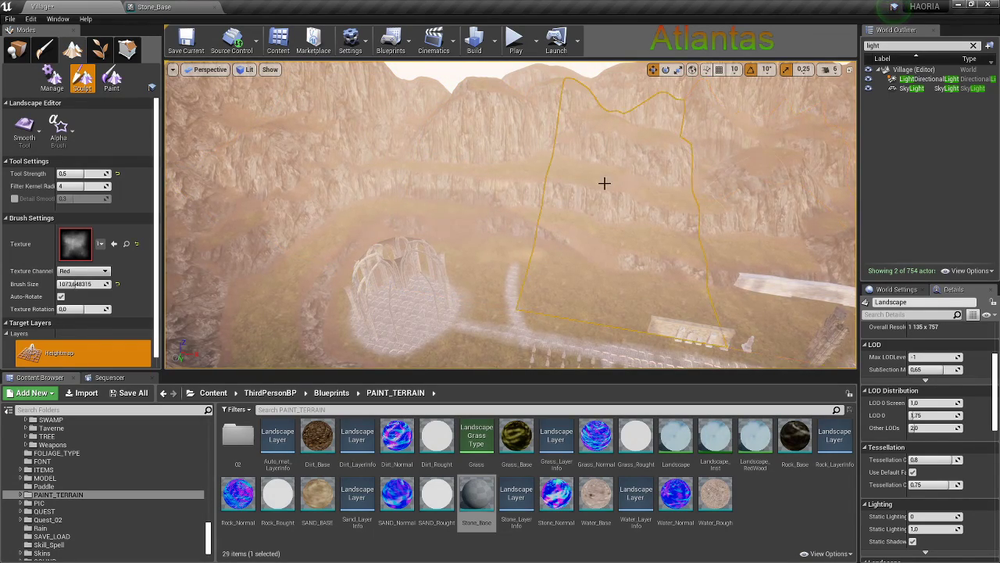
{"action": "mouse_move", "coordinate": [605, 182]}
{"action": "right_mouse_down"}
{"action": "mouse_move", "coordinate": [404, 137]}
{"action": "mouse_move", "coordinate": [417, 186]}
{"action": "mouse_move", "coordinate": [485, 233]}
{"action": "mouse_move", "coordinate": [438, 197]}
{"action": "mouse_move", "coordinate": [404, 279]}
{"action": "mouse_move", "coordinate": [422, 235]}
{"action": "mouse_move", "coordinate": [453, 211]}
{"action": "right_mouse_up"}
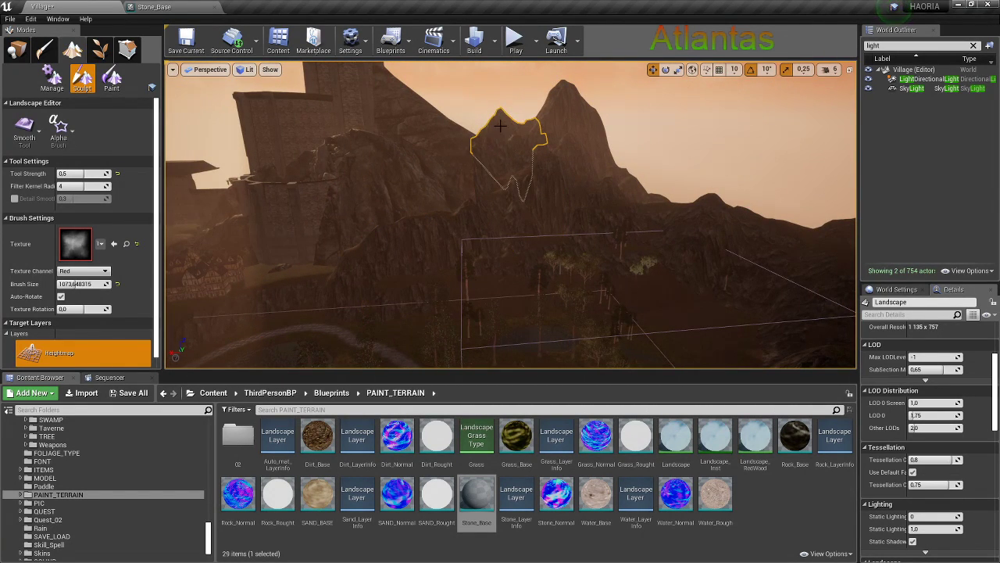
{"action": "right_click_drag", "start_coordinate": [500, 125], "coordinate": [532, 178]}
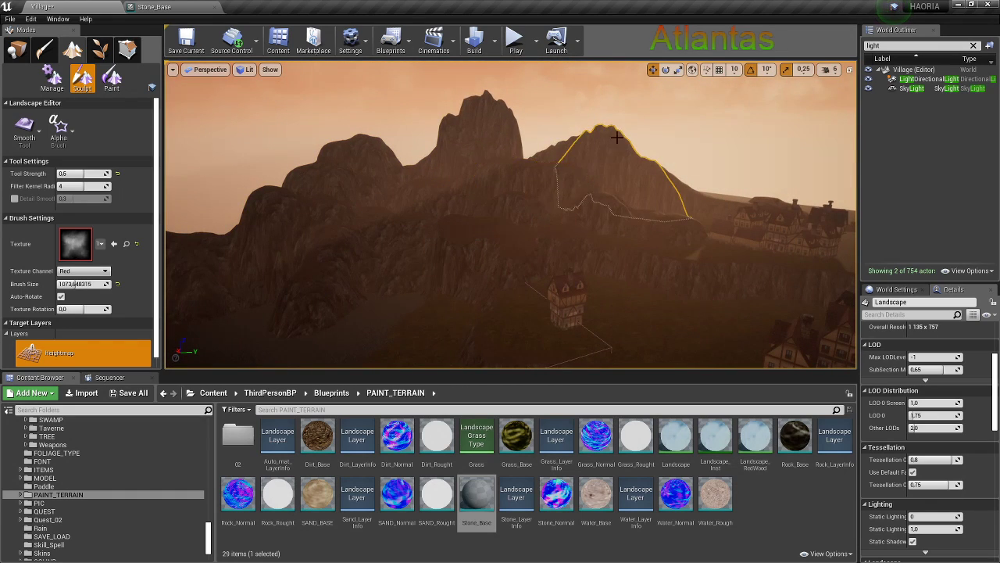
{"action": "right_click_drag", "start_coordinate": [375, 178], "coordinate": [391, 188]}
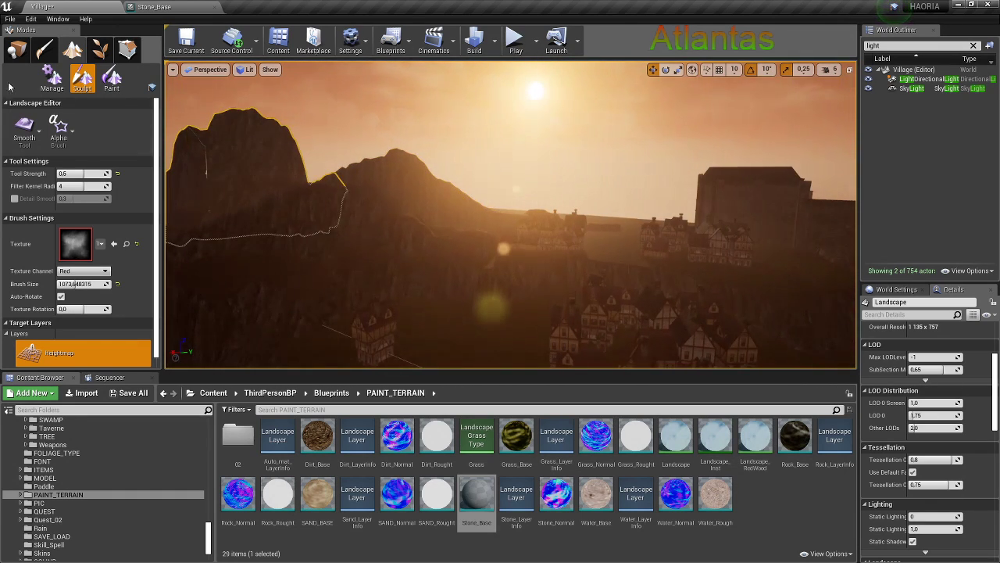
{"action": "left_click", "coordinate": [16, 49]}
Try Wireframe then Detail Lighting view modes, fly over the village to the tower, and open the view-mode list
{"action": "left_click", "coordinate": [247, 70]}
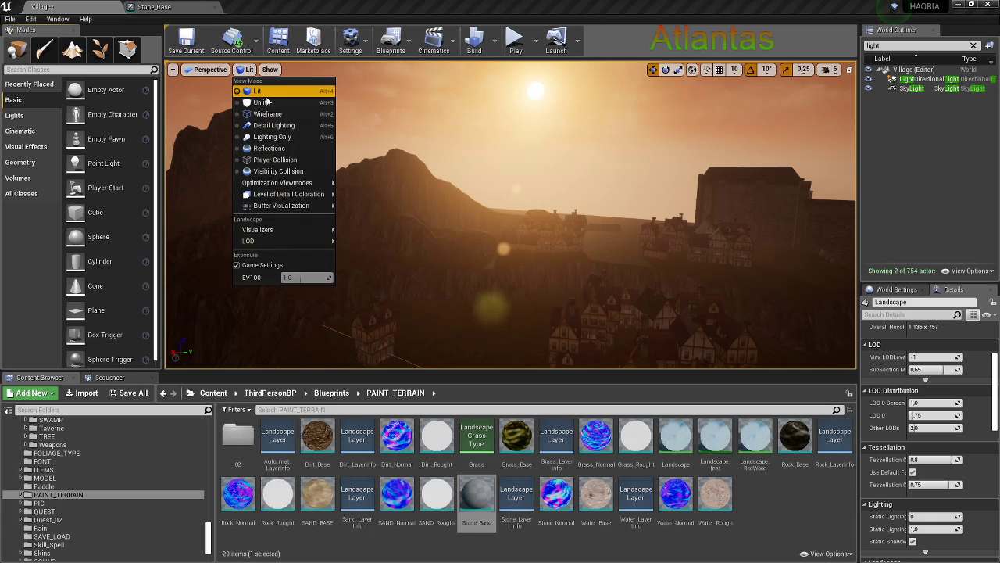
{"action": "left_click", "coordinate": [266, 101]}
{"action": "left_click", "coordinate": [254, 70]}
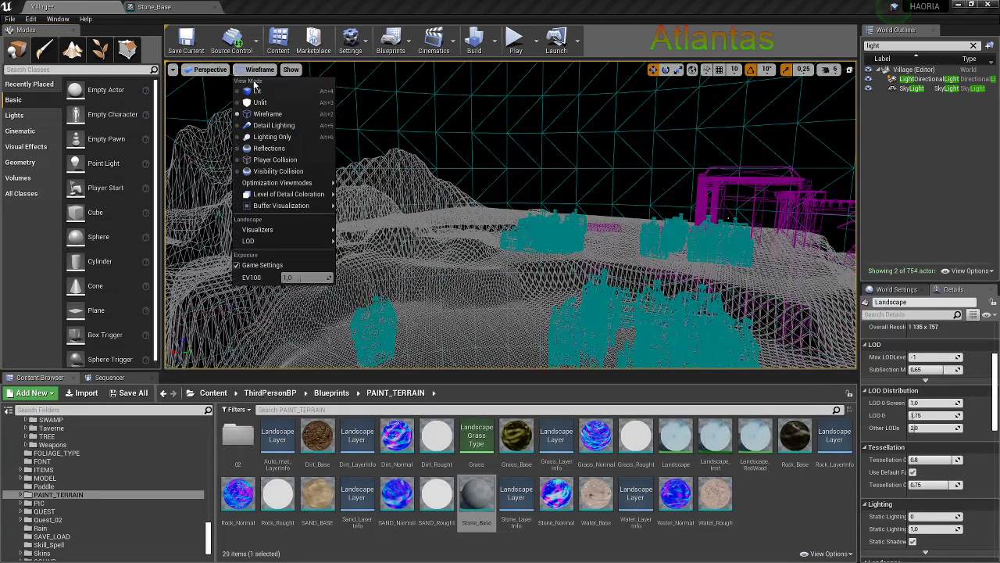
{"action": "left_click", "coordinate": [273, 125]}
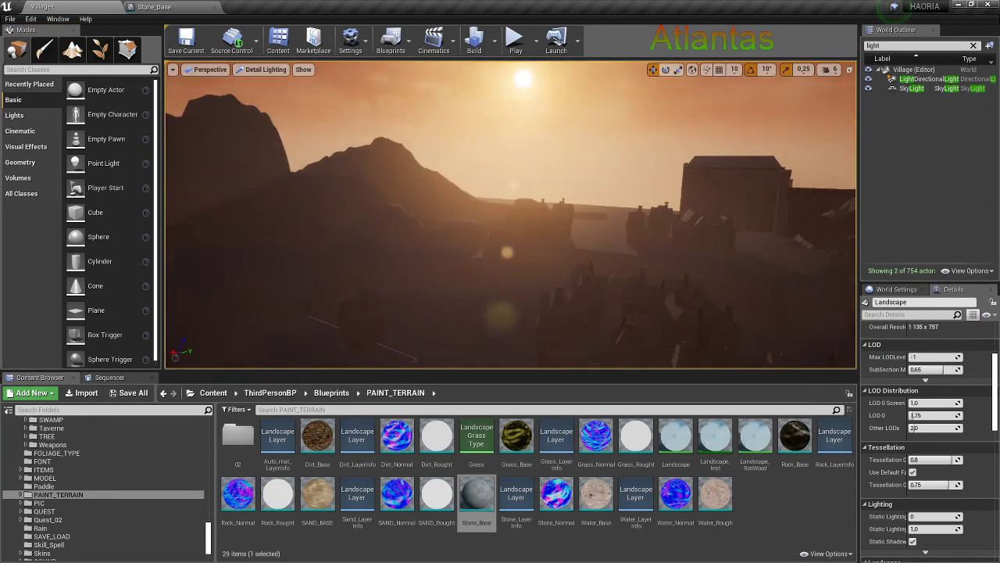
{"action": "mouse_move", "coordinate": [415, 156]}
{"action": "right_mouse_down"}
{"action": "mouse_move", "coordinate": [415, 180]}
{"action": "mouse_move", "coordinate": [455, 219]}
{"action": "mouse_move", "coordinate": [469, 205]}
{"action": "right_mouse_up"}
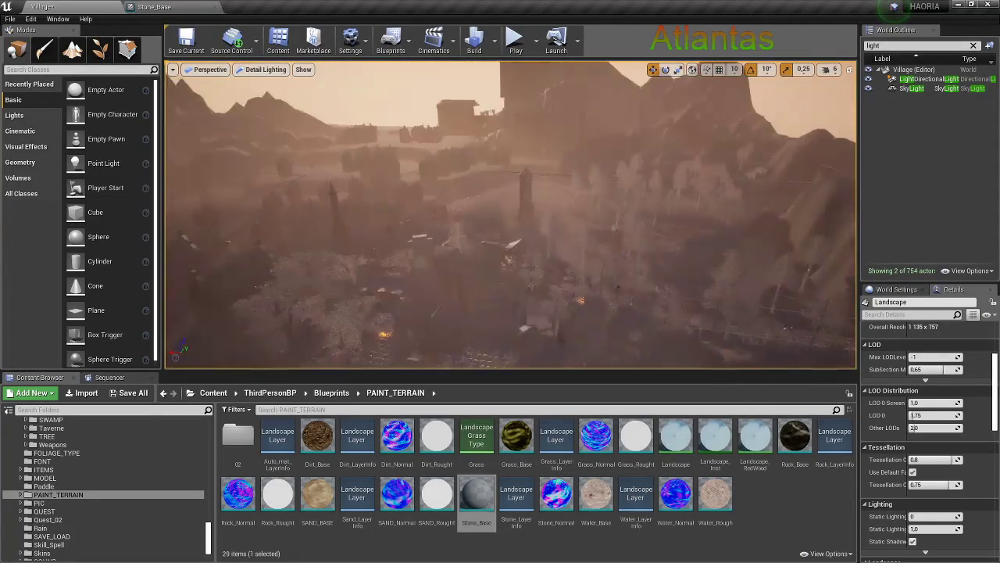
{"action": "right_click_drag", "start_coordinate": [493, 224], "coordinate": [491, 243]}
{"action": "left_click", "coordinate": [251, 70]}
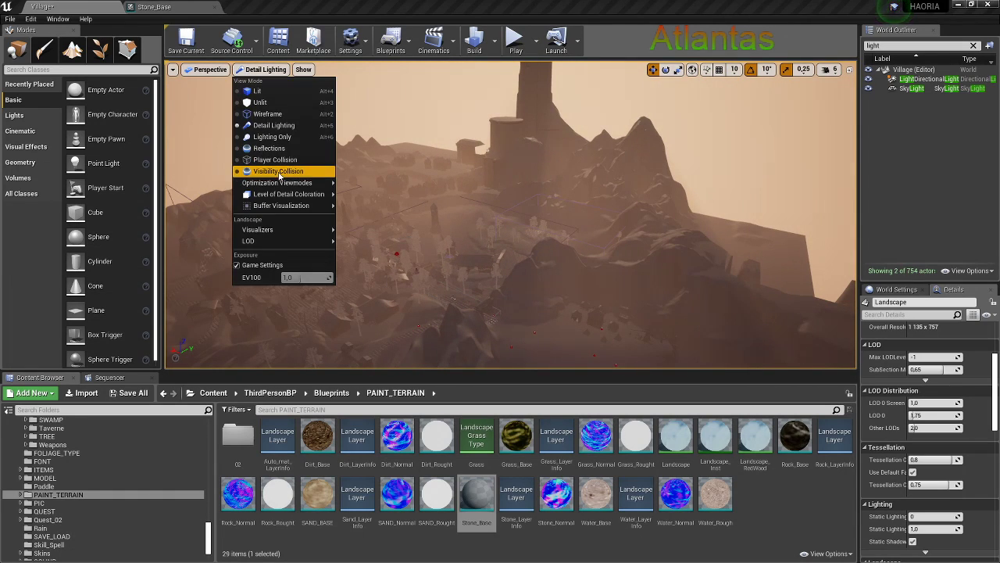
Show the village in Shader Complexity view, fly toward the hills and trees, then switch to the browser
{"action": "mouse_move", "coordinate": [291, 186]}
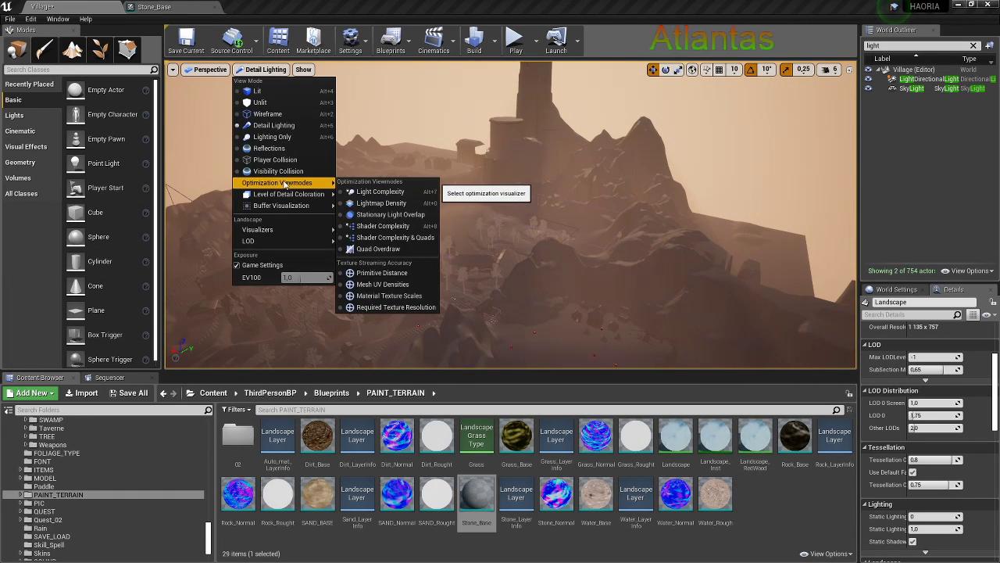
{"action": "left_click", "coordinate": [391, 227]}
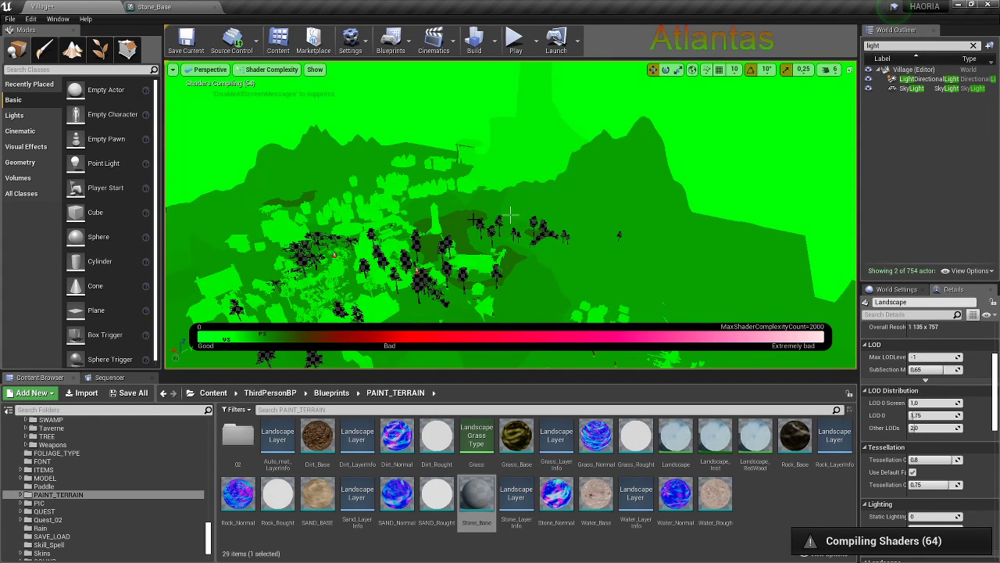
{"action": "right_click_drag", "start_coordinate": [509, 214], "coordinate": [510, 215]}
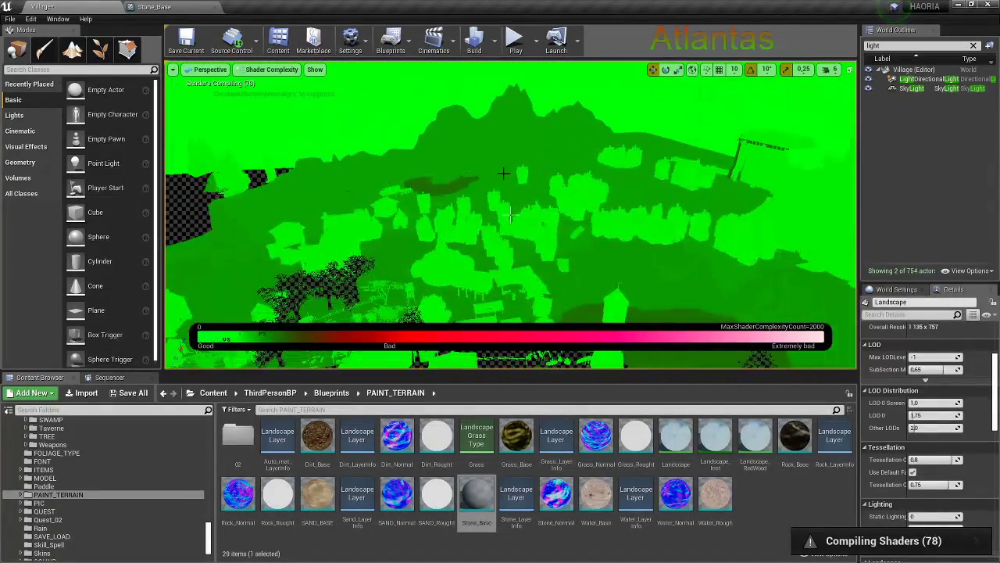
{"action": "key", "text": "alt+Tab"}
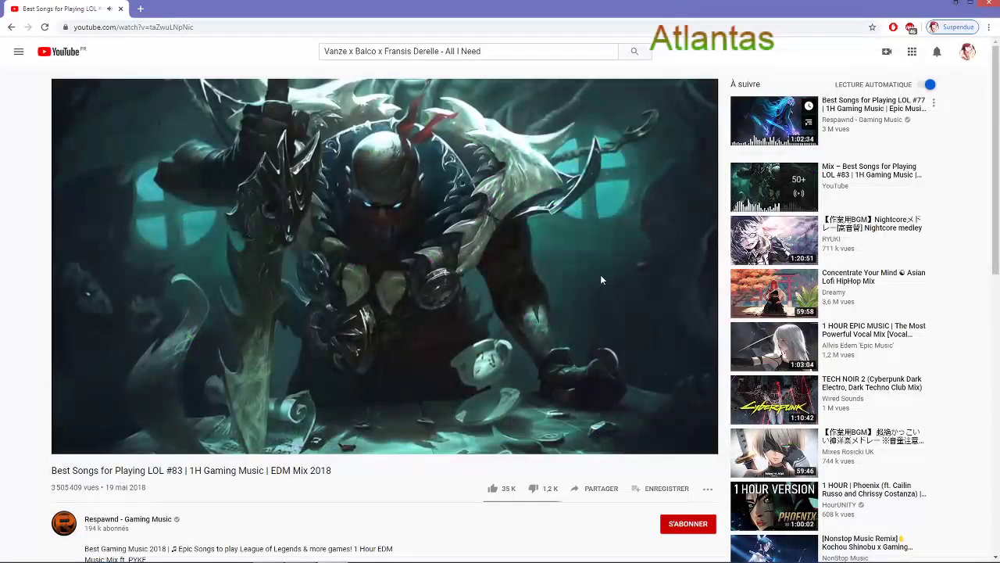
Return to the Unreal editor via its taskbar icon
{"action": "mouse_move", "coordinate": [138, 553]}
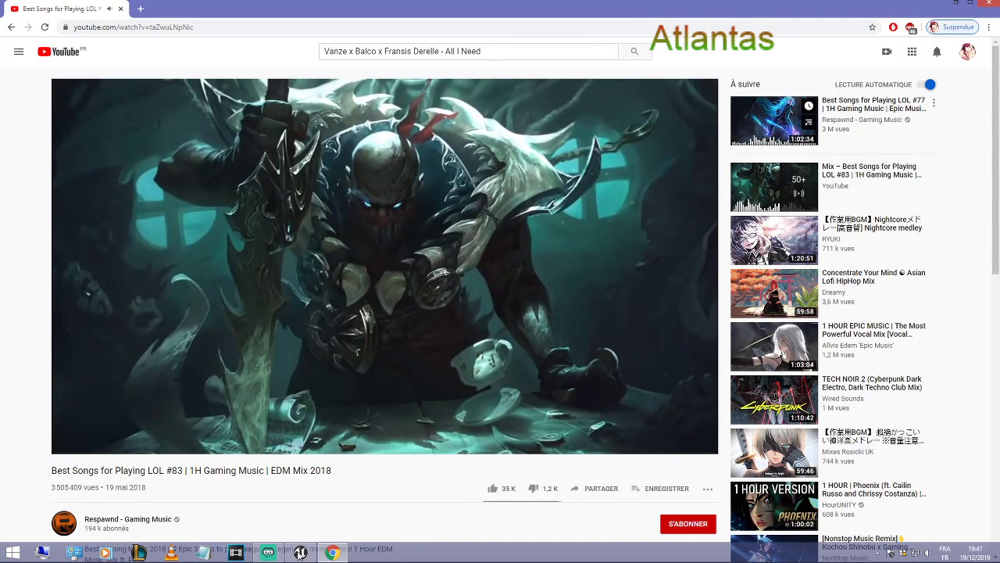
{"action": "left_click", "coordinate": [139, 553]}
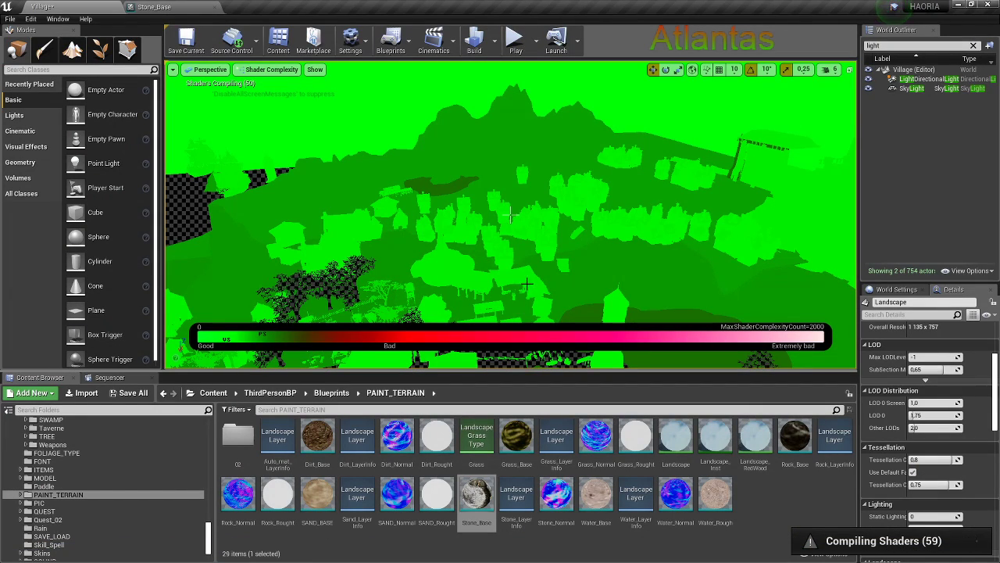
Render in Lighting Only, look toward the mountains and ships under the orange sky, and clear the Outliner filter
{"action": "right_click_drag", "start_coordinate": [266, 75], "coordinate": [266, 75]}
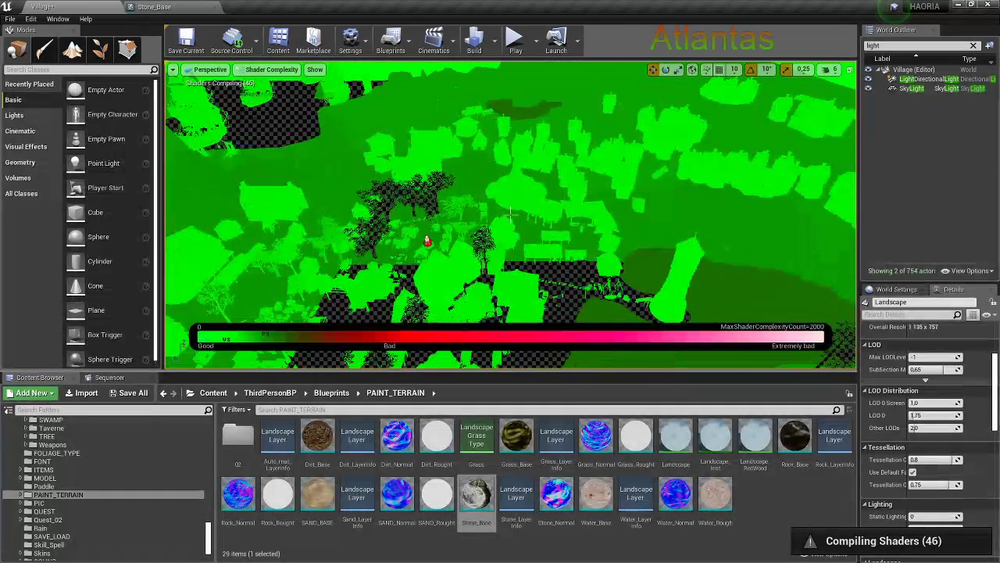
{"action": "left_click", "coordinate": [266, 72]}
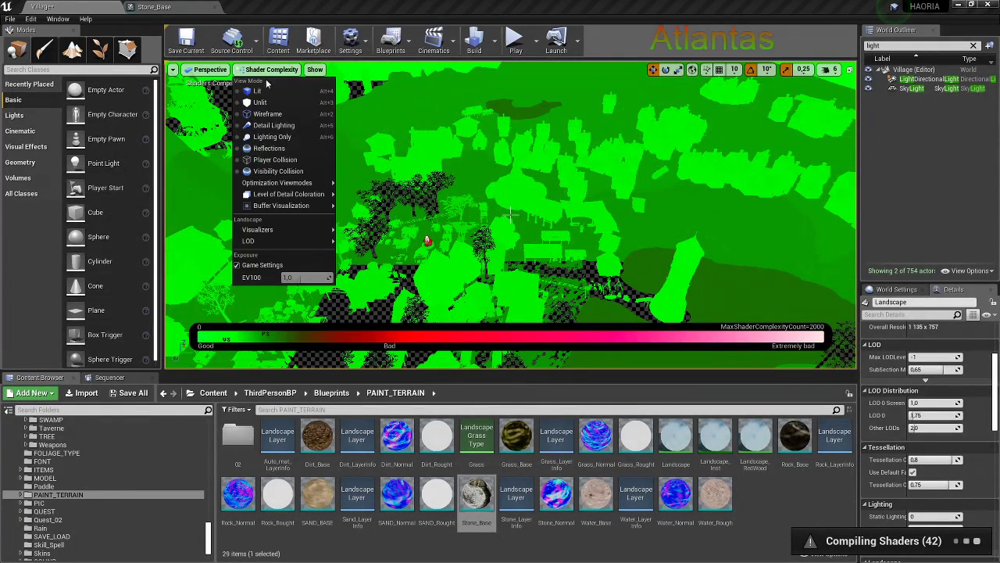
{"action": "left_click", "coordinate": [279, 137]}
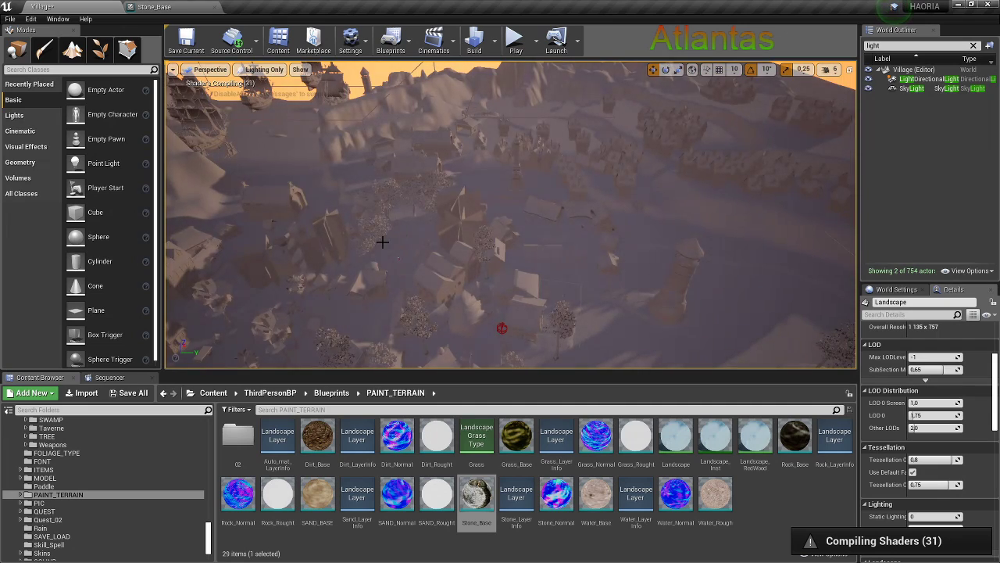
{"action": "right_click_drag", "start_coordinate": [383, 248], "coordinate": [378, 239]}
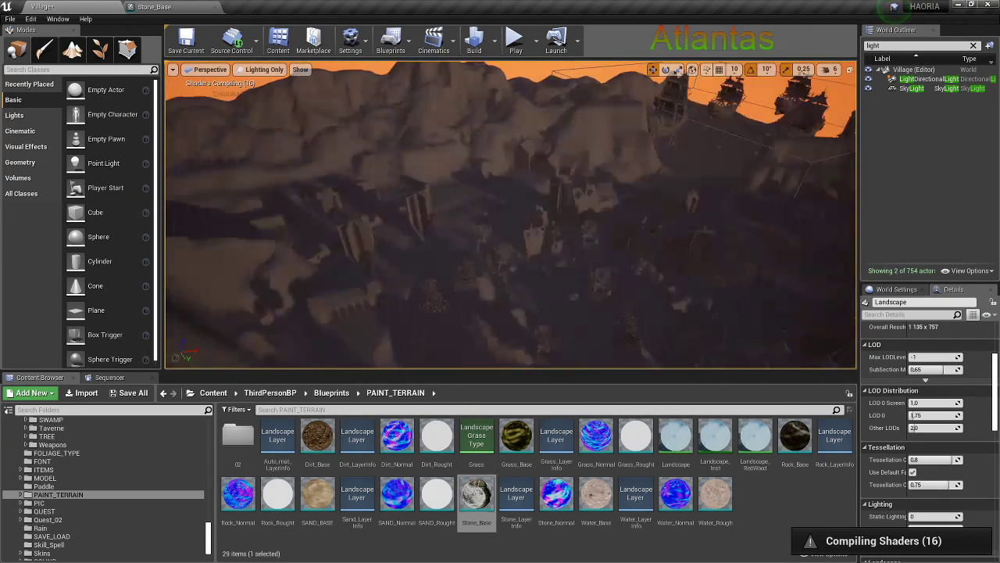
{"action": "right_click_drag", "start_coordinate": [303, 240], "coordinate": [304, 240]}
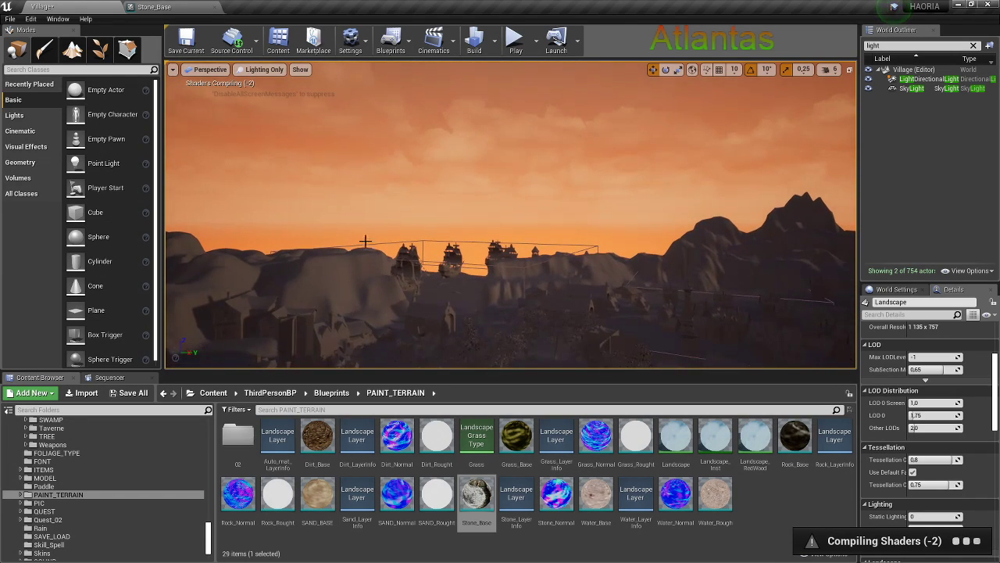
{"action": "left_click", "coordinate": [973, 46]}
Review the Sky Sphere settings, then filter the Outliner by 'light' and focus on SkyLight
{"action": "left_click", "coordinate": [694, 147]}
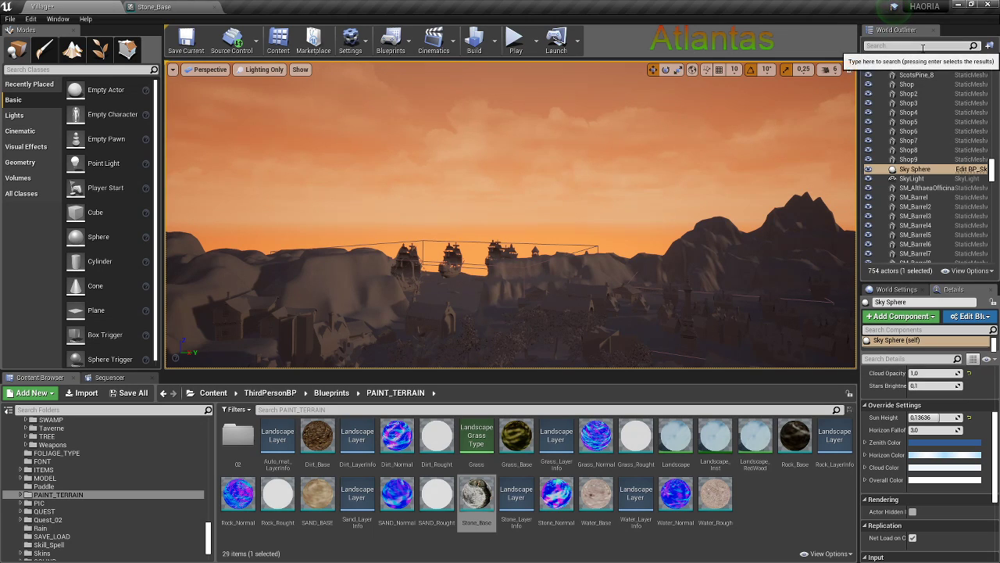
{"action": "scroll", "coordinate": [918, 492], "scroll_direction": "up", "scroll_amount": 2}
{"action": "scroll", "coordinate": [918, 492], "scroll_direction": "up", "scroll_amount": 2}
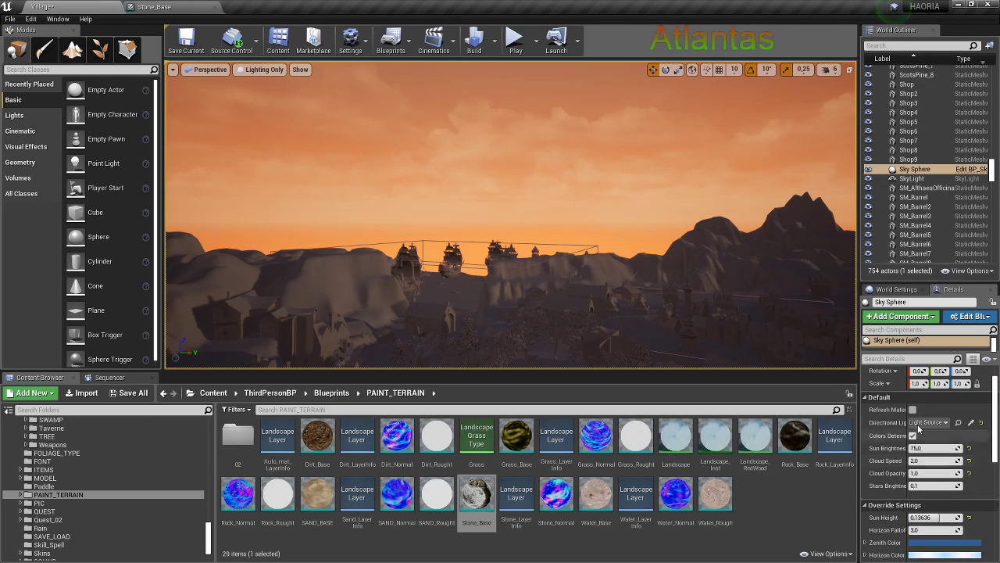
{"action": "left_click", "coordinate": [910, 46]}
{"action": "type", "text": "light"}
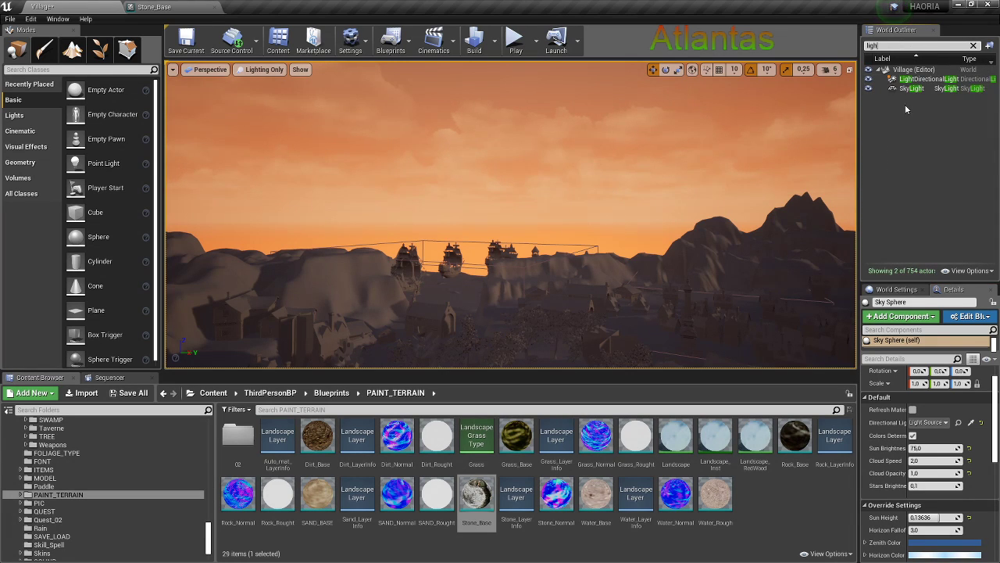
{"action": "double_click", "coordinate": [911, 88]}
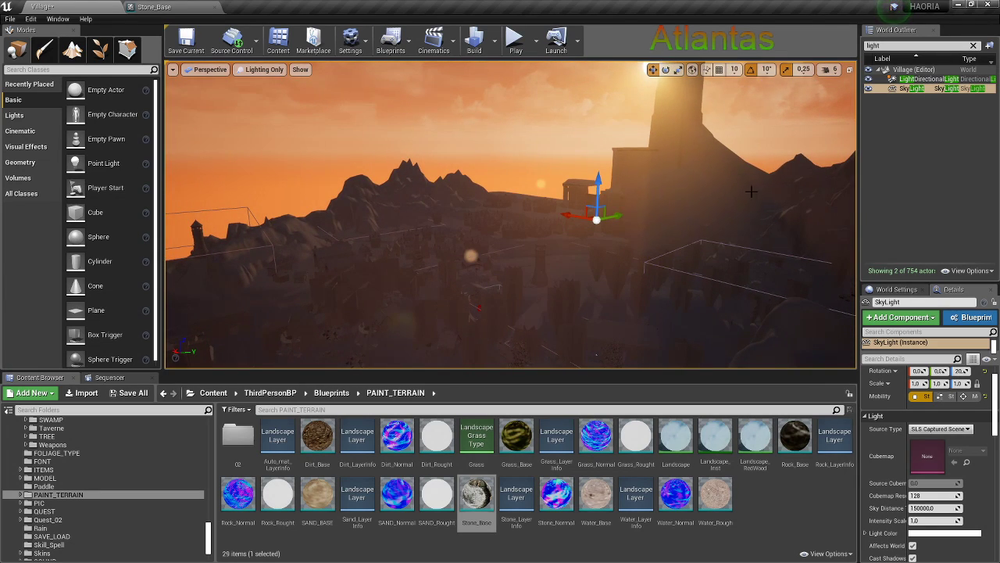
Inspect the DirectionalLight and Sky Sphere settings, tilting the view toward the sunset sky
{"action": "left_click", "coordinate": [922, 80]}
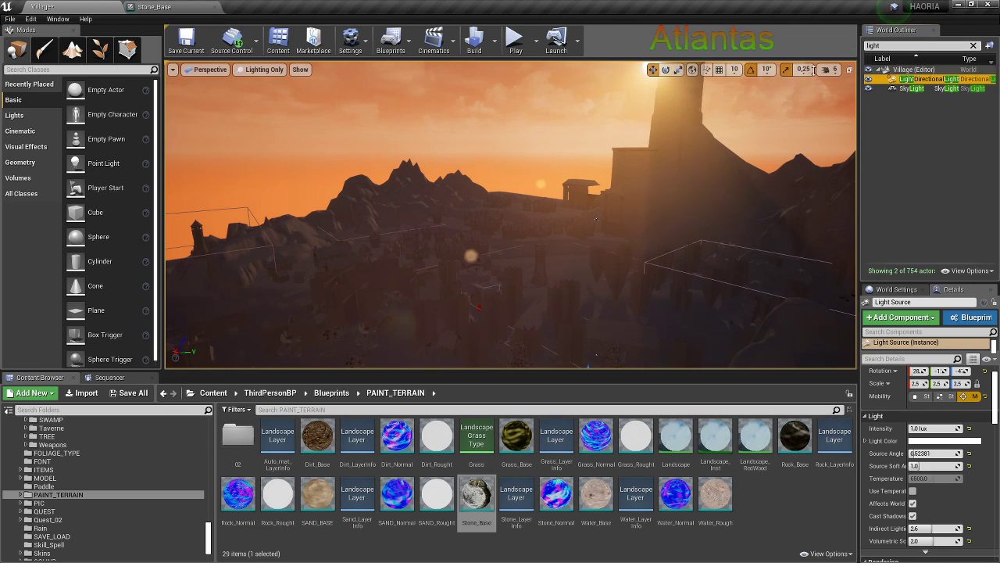
{"action": "left_click", "coordinate": [590, 102]}
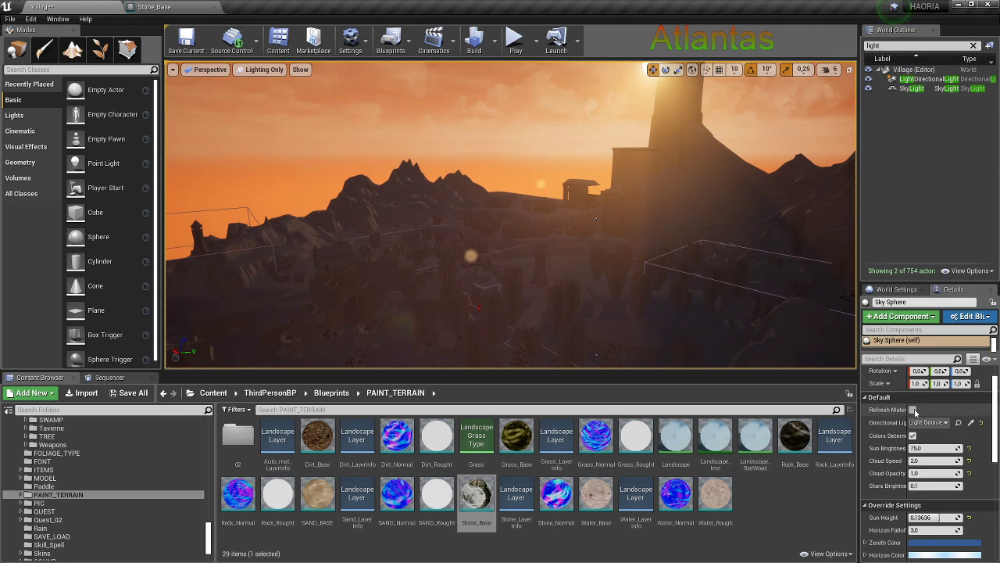
{"action": "right_click_drag", "start_coordinate": [784, 357], "coordinate": [576, 170]}
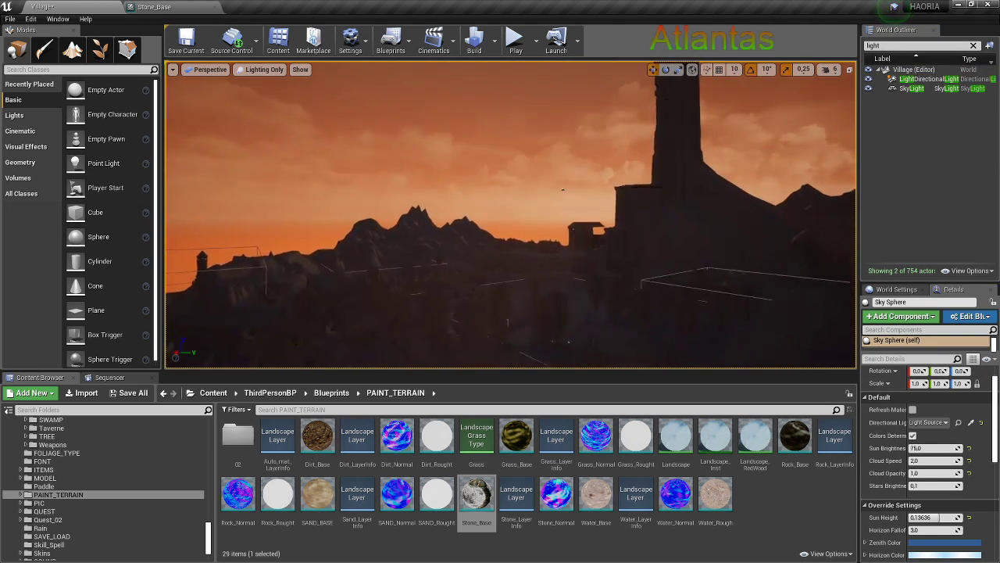
Select the SkyLight and rotate it with the rotation gizmo
{"action": "left_click", "coordinate": [560, 179]}
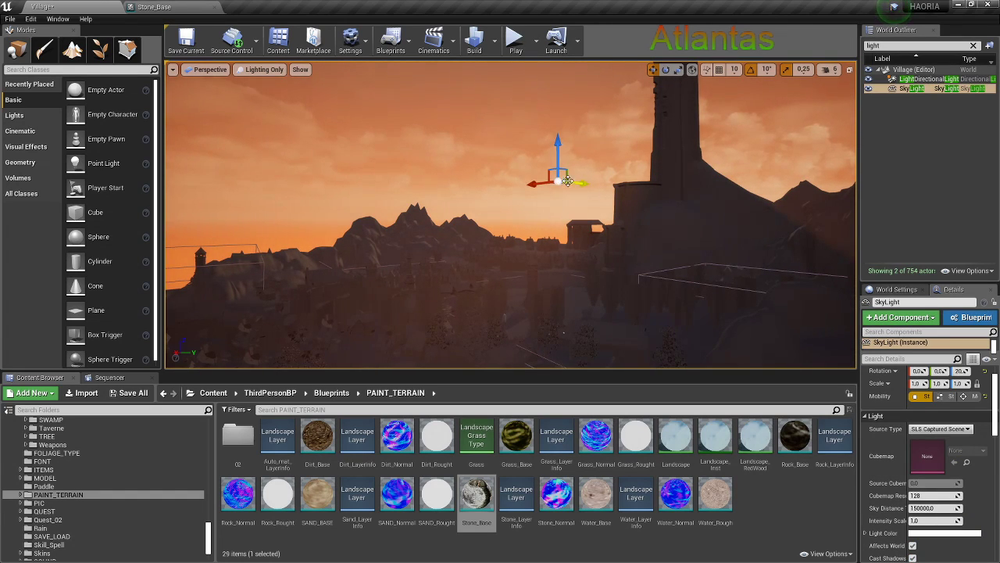
{"action": "key", "text": "e"}
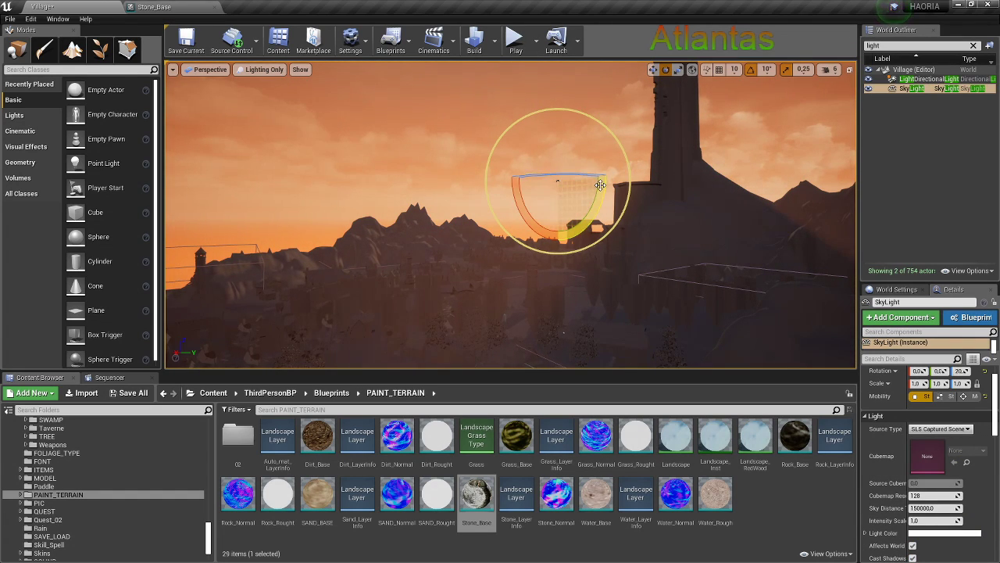
{"action": "left_click_drag", "start_coordinate": [592, 183], "coordinate": [574, 174]}
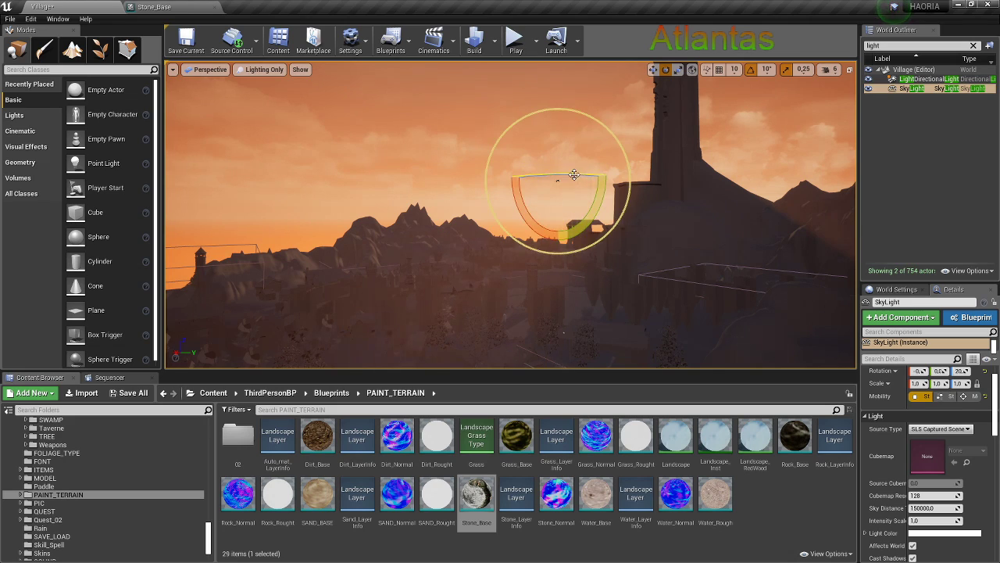
Return the viewport to Lit view mode and keep rotating the SkyLight
{"action": "left_click", "coordinate": [273, 72]}
{"action": "left_click", "coordinate": [258, 100]}
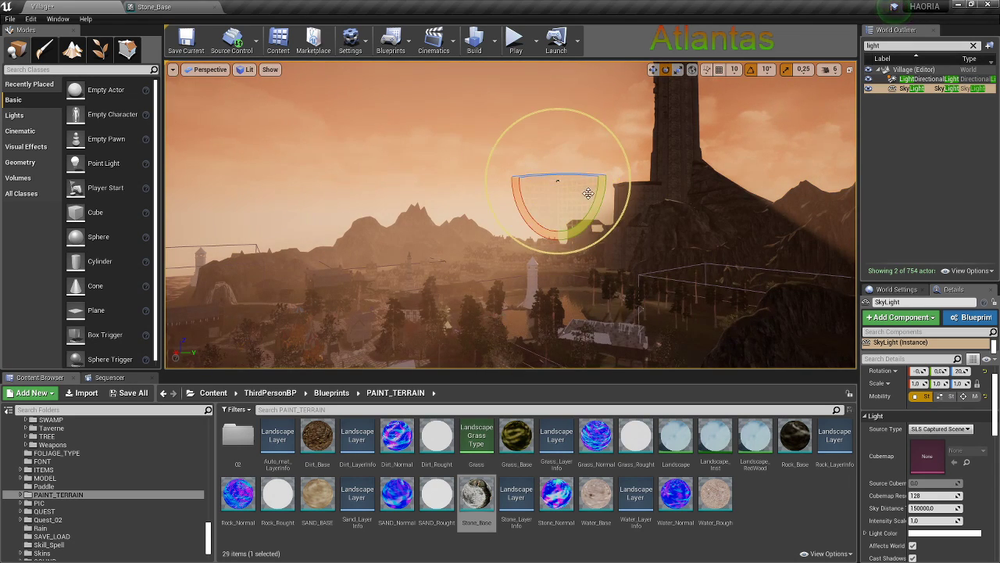
{"action": "left_click_drag", "start_coordinate": [557, 181], "coordinate": [570, 181]}
{"action": "right_click_drag", "start_coordinate": [570, 182], "coordinate": [602, 186]}
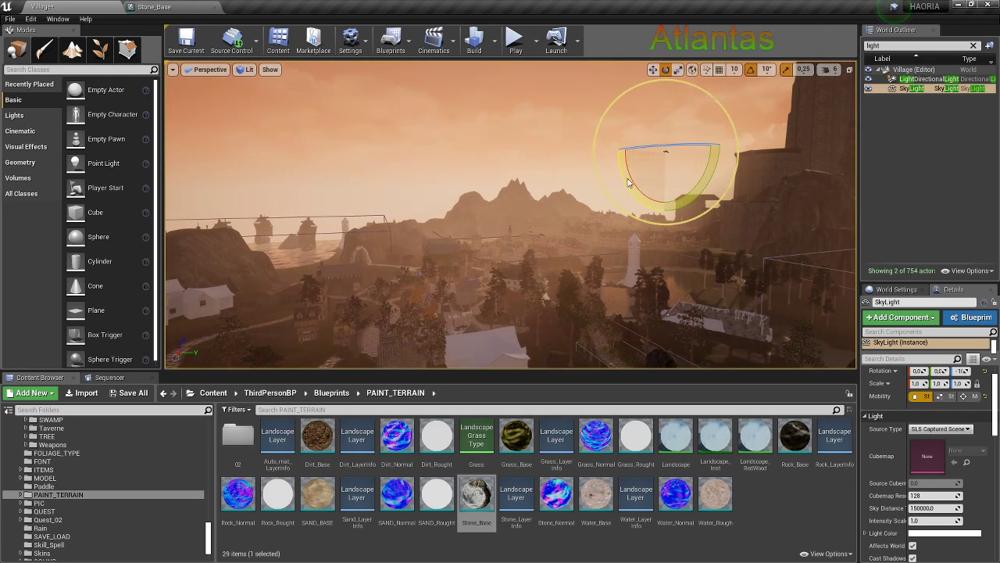
{"action": "left_click_drag", "start_coordinate": [627, 182], "coordinate": [852, 329]}
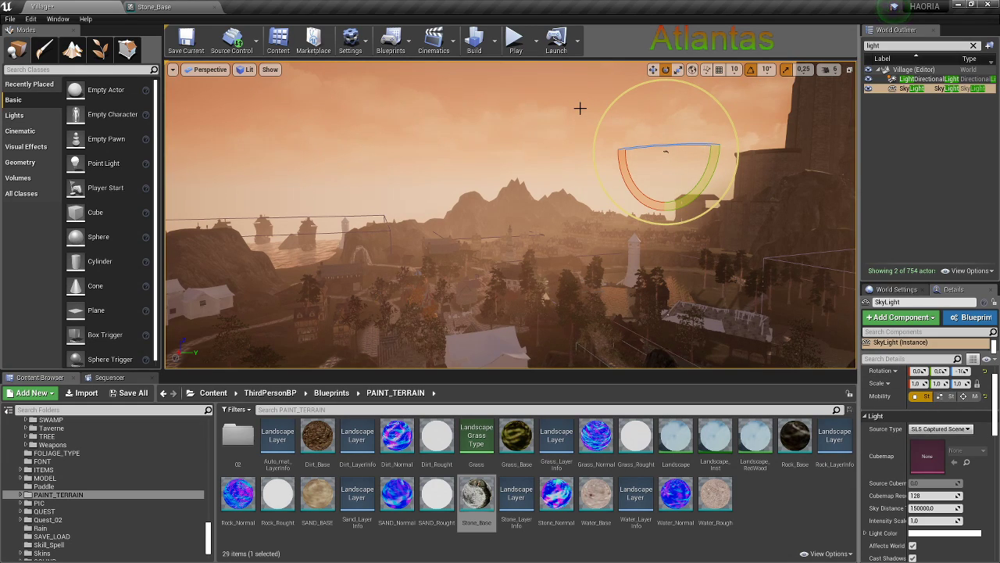
Undo the recent SkyLight rotations, a selection change and the Sky Sphere material refresh
{"action": "left_click", "coordinate": [31, 19]}
{"action": "left_click", "coordinate": [43, 34]}
{"action": "left_click", "coordinate": [31, 19]}
{"action": "left_click", "coordinate": [43, 34]}
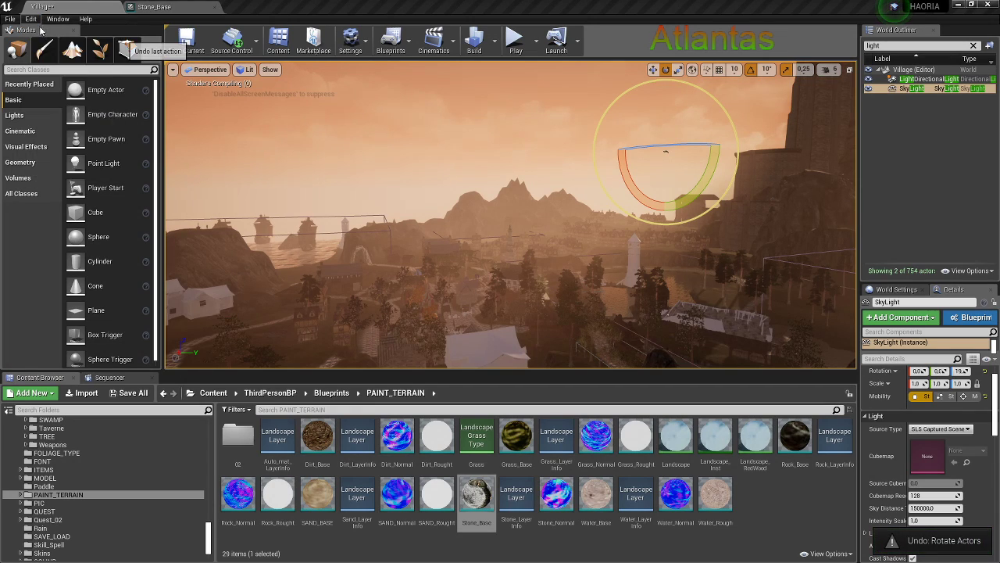
{"action": "left_click", "coordinate": [32, 19]}
{"action": "left_click", "coordinate": [43, 35]}
{"action": "left_click", "coordinate": [32, 19]}
{"action": "left_click", "coordinate": [47, 36]}
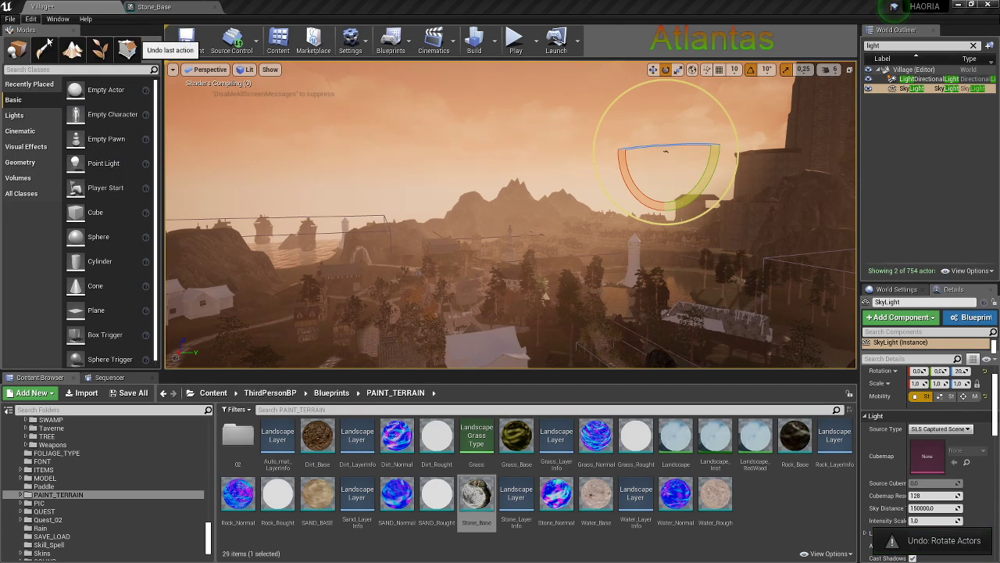
{"action": "left_click", "coordinate": [32, 18]}
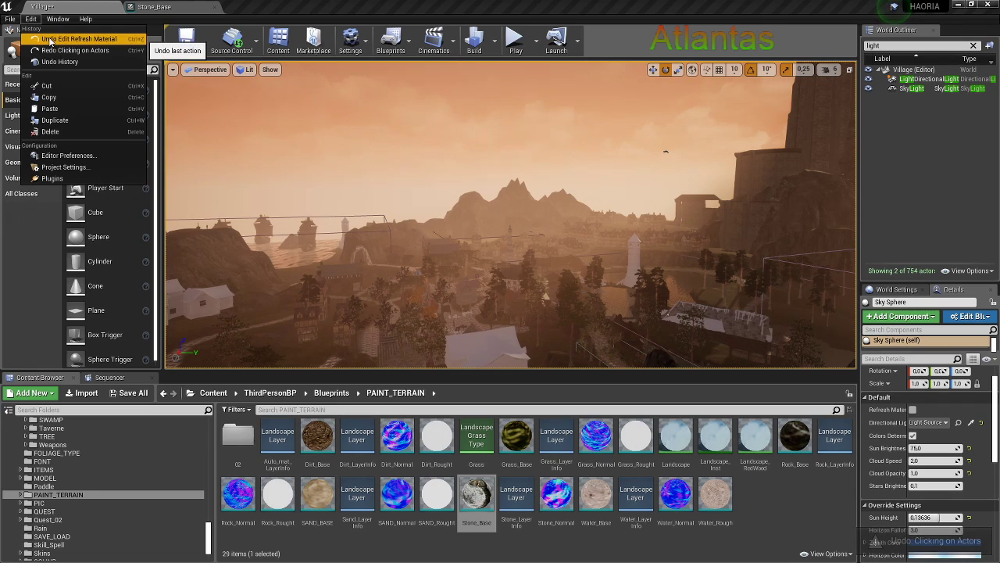
{"action": "left_click", "coordinate": [49, 39]}
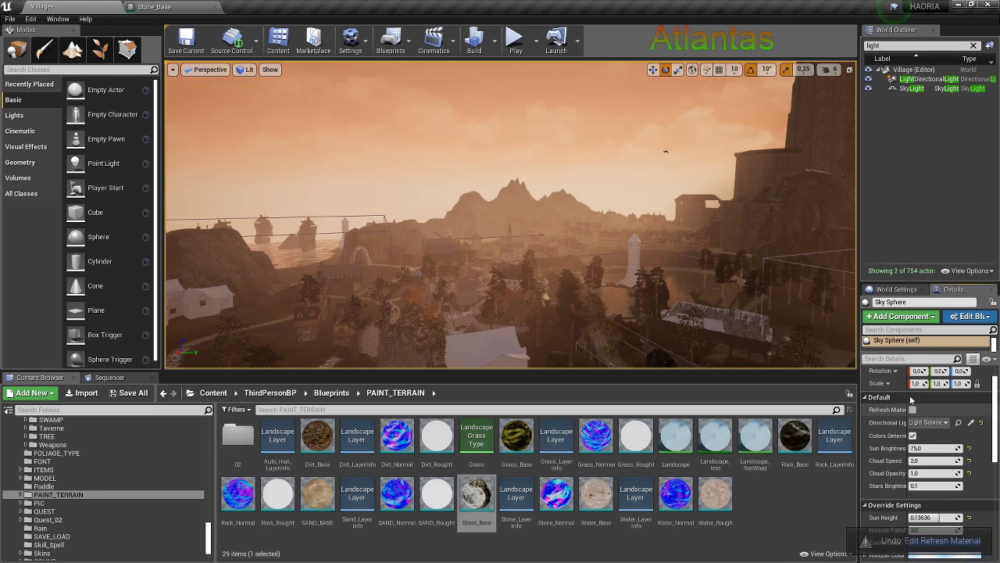
Check the directional light and Sky Sphere settings while turning the view toward the tower
{"action": "left_click", "coordinate": [922, 78]}
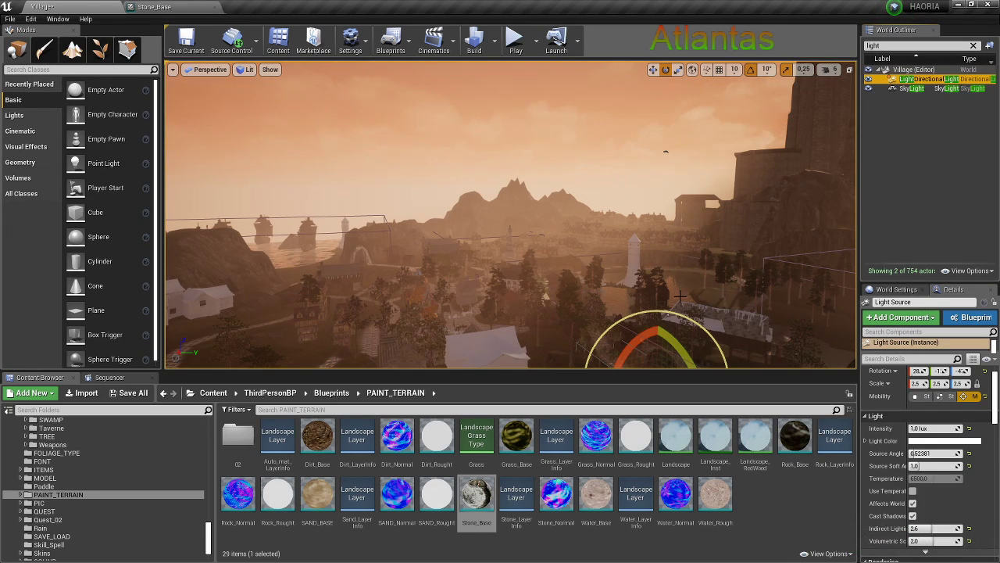
{"action": "right_click", "coordinate": [585, 196]}
{"action": "right_click_drag", "start_coordinate": [585, 196], "coordinate": [568, 184]}
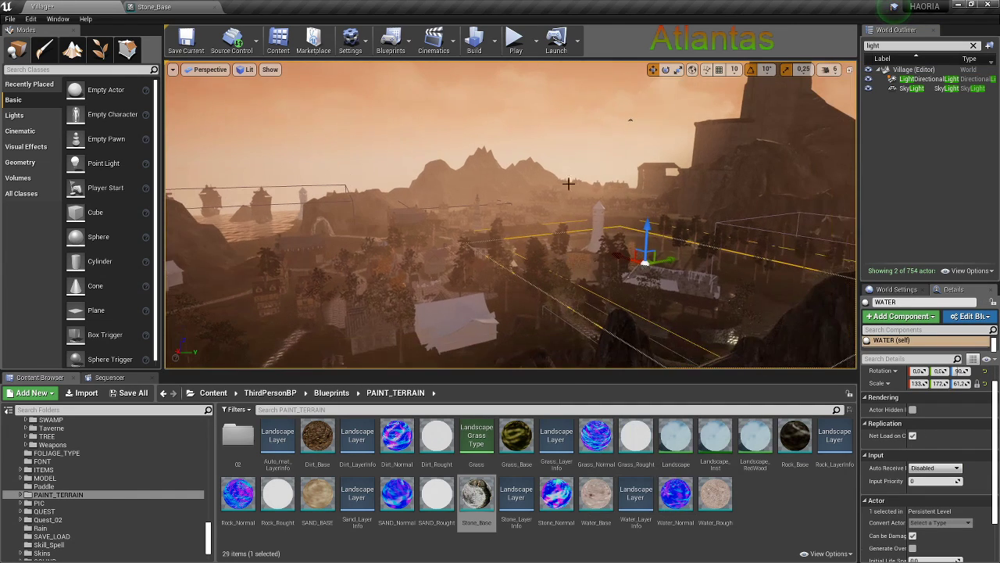
{"action": "left_click", "coordinate": [931, 80]}
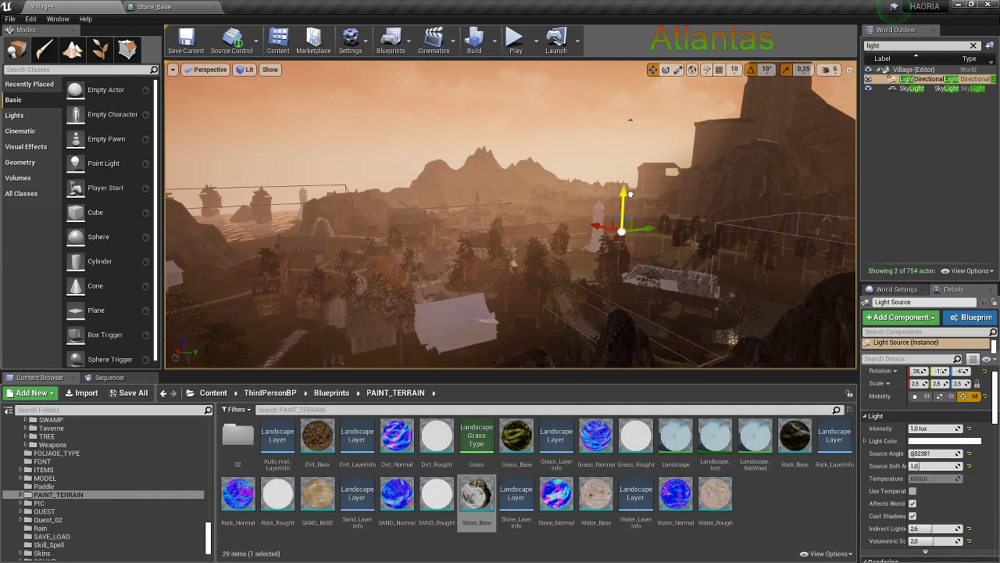
{"action": "left_click", "coordinate": [681, 124]}
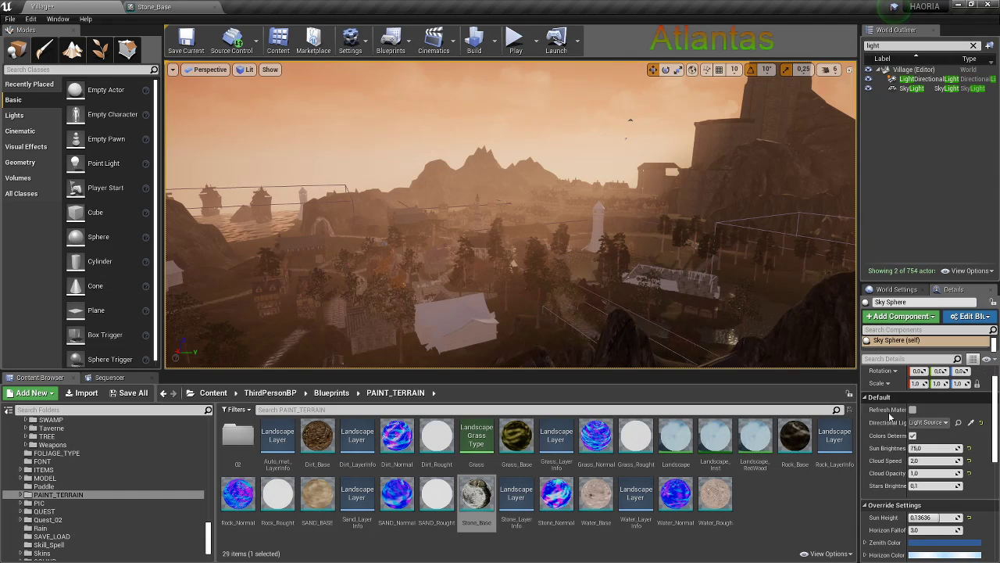
{"action": "right_click_drag", "start_coordinate": [680, 262], "coordinate": [720, 296]}
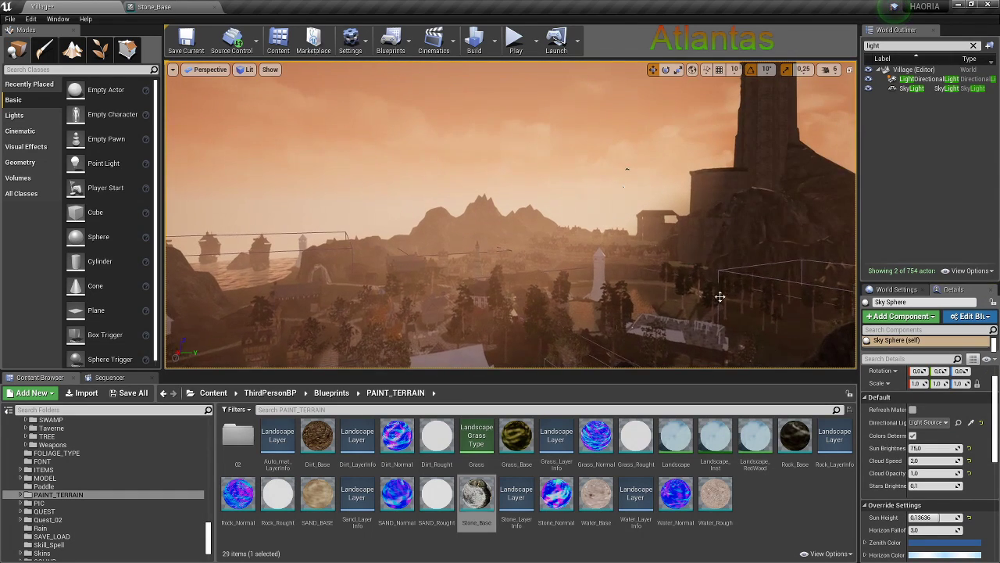
Rotate the directional sun light to a new angle and select the Sky Sphere to update its sun
{"action": "left_click", "coordinate": [931, 79]}
{"action": "key", "text": "e"}
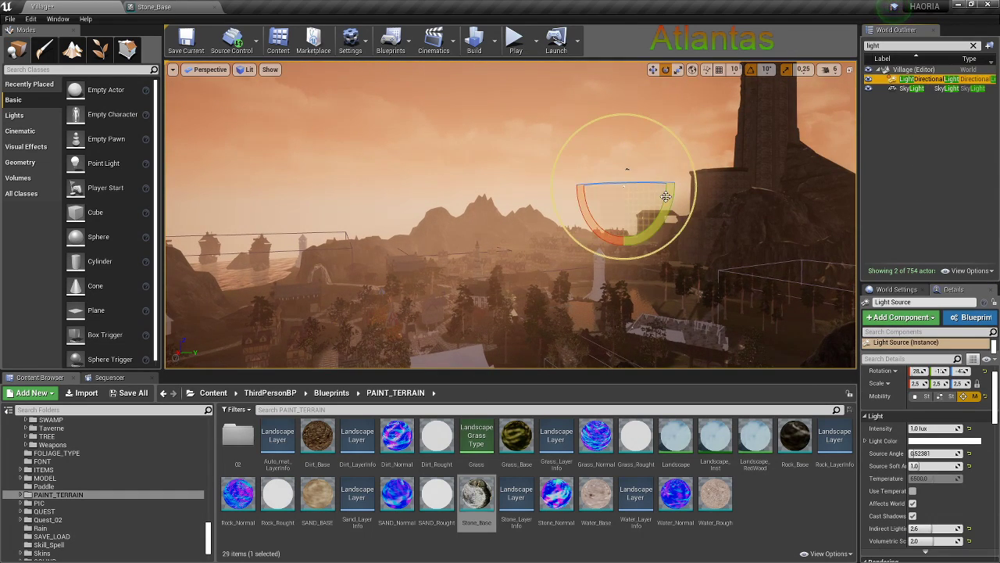
{"action": "left_click_drag", "start_coordinate": [661, 227], "coordinate": [648, 235]}
{"action": "mouse_move", "coordinate": [588, 186]}
{"action": "left_mouse_down"}
{"action": "mouse_move", "coordinate": [608, 129]}
{"action": "mouse_move", "coordinate": [582, 186]}
{"action": "mouse_move", "coordinate": [625, 186]}
{"action": "mouse_move", "coordinate": [586, 189]}
{"action": "left_mouse_up"}
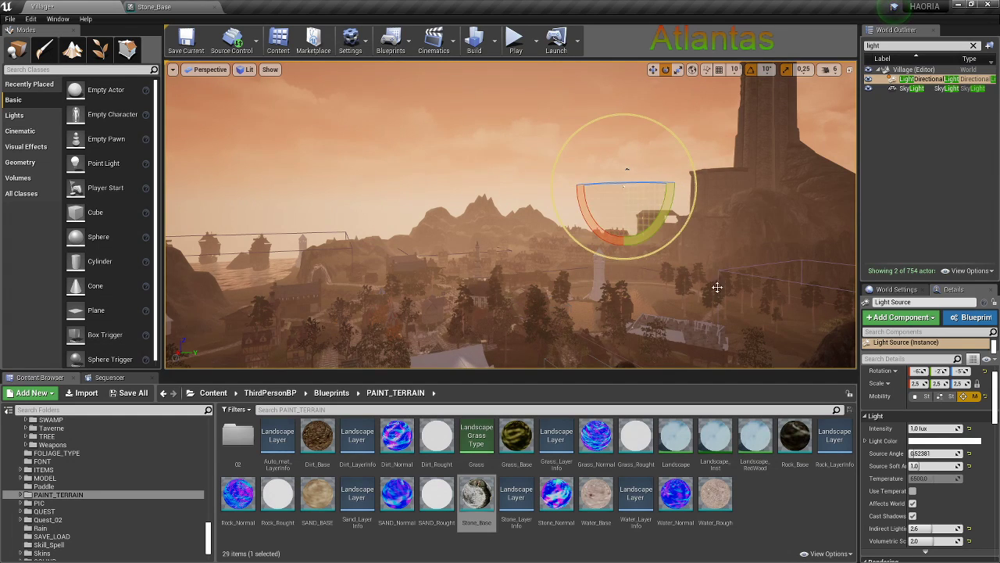
{"action": "left_click", "coordinate": [549, 136]}
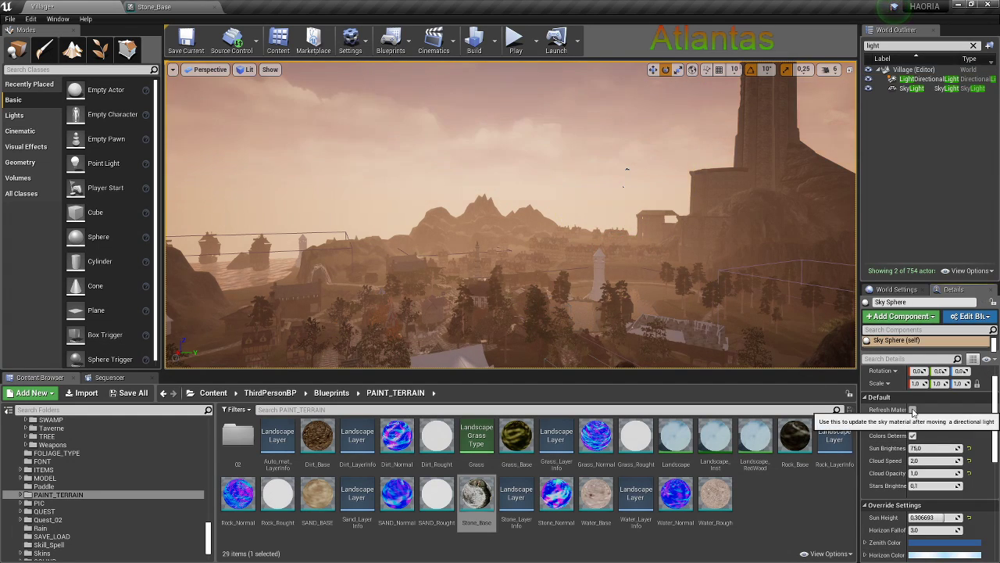
Fly into the village toward the sun and rotate the directional light about 70 degrees
{"action": "right_click_drag", "start_coordinate": [645, 254], "coordinate": [637, 245]}
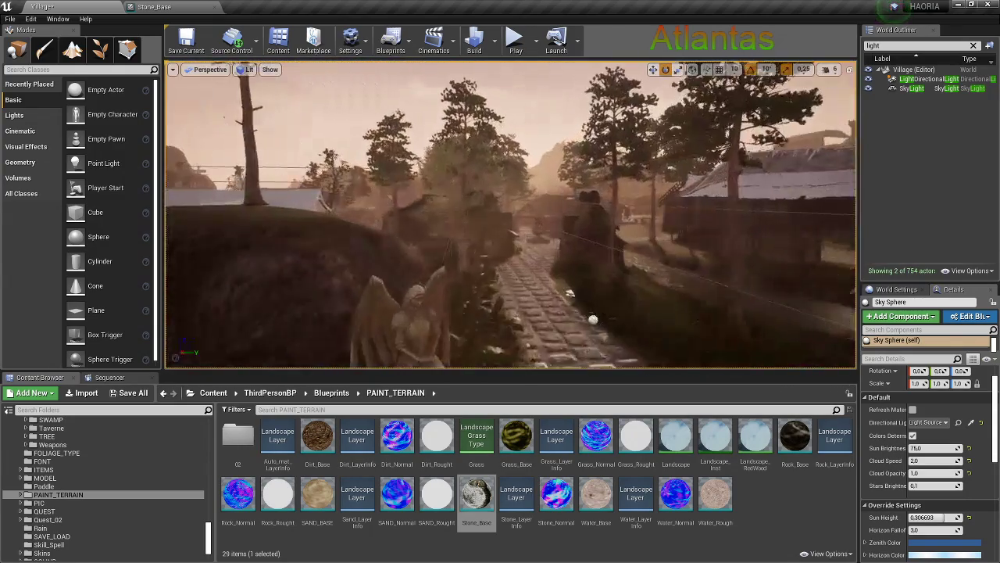
{"action": "right_click_drag", "start_coordinate": [561, 244], "coordinate": [561, 244]}
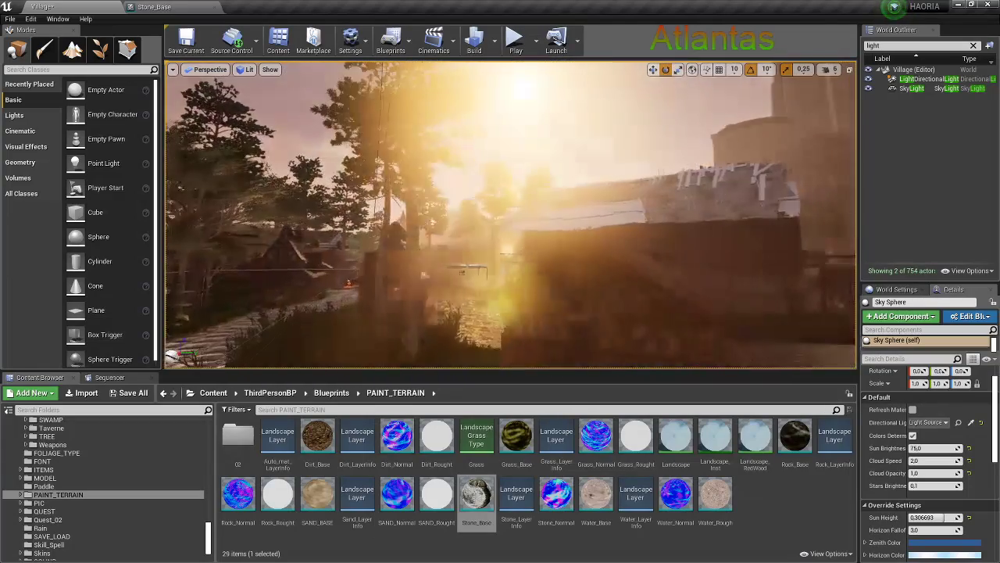
{"action": "right_click_drag", "start_coordinate": [508, 219], "coordinate": [484, 195]}
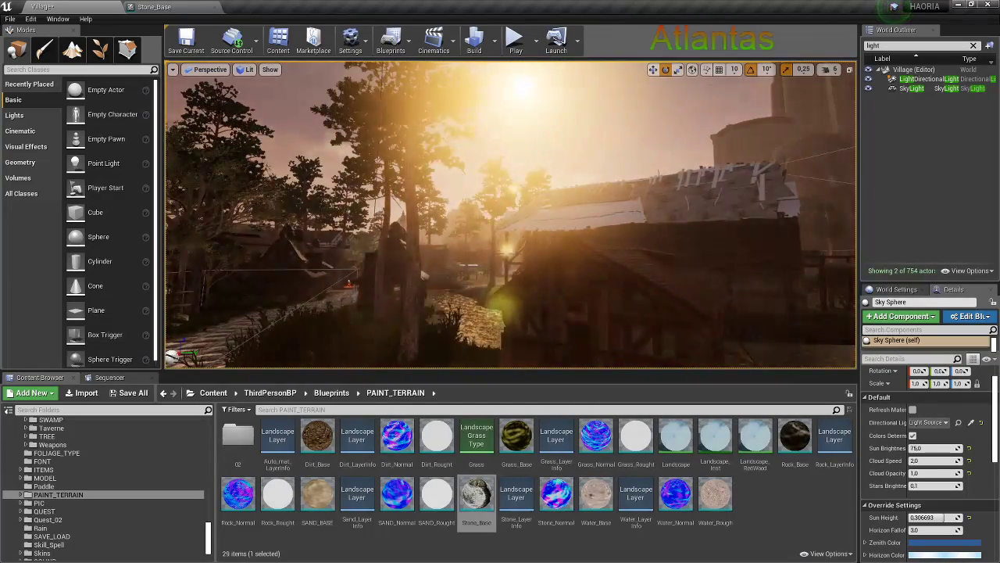
{"action": "left_click", "coordinate": [914, 79]}
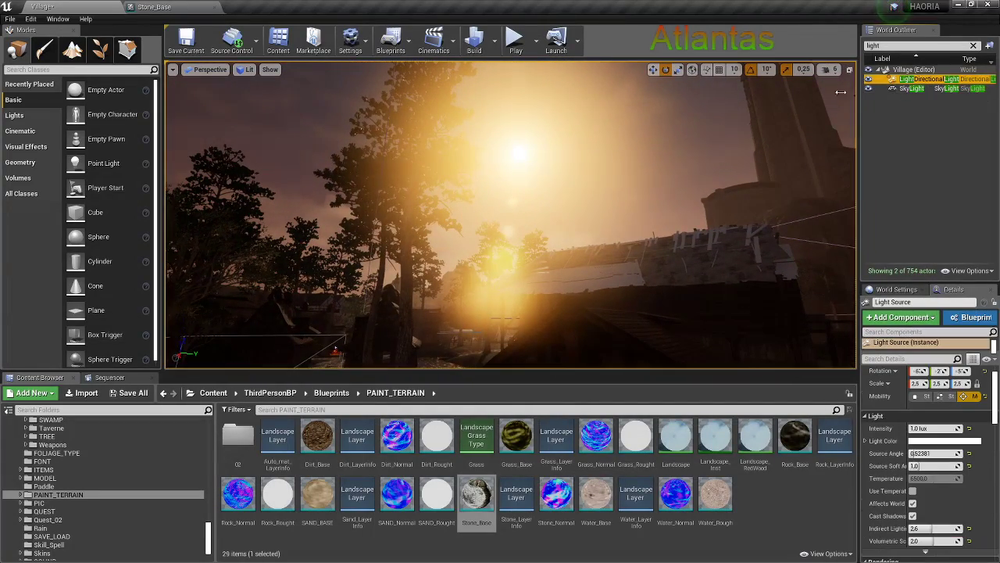
{"action": "mouse_move", "coordinate": [547, 199]}
{"action": "right_mouse_down"}
{"action": "mouse_move", "coordinate": [252, 230]}
{"action": "mouse_move", "coordinate": [308, 245]}
{"action": "mouse_move", "coordinate": [540, 206]}
{"action": "mouse_move", "coordinate": [408, 208]}
{"action": "right_mouse_up"}
{"action": "left_click_drag", "start_coordinate": [408, 208], "coordinate": [479, 216]}
{"action": "right_click_drag", "start_coordinate": [610, 176], "coordinate": [565, 172]}
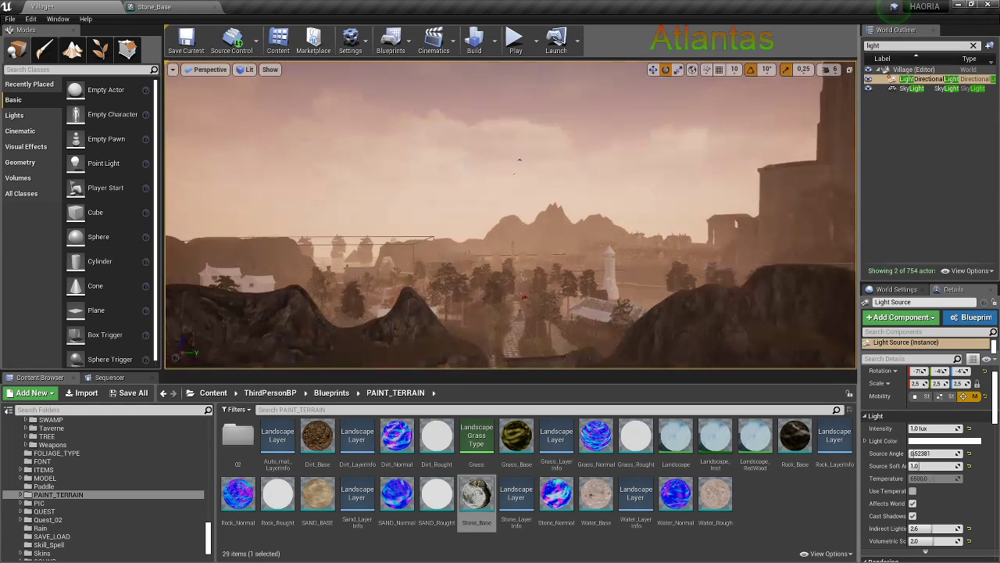
{"action": "mouse_move", "coordinate": [565, 172]}
{"action": "left_mouse_down"}
{"action": "mouse_move", "coordinate": [539, 157]}
{"action": "mouse_move", "coordinate": [547, 167]}
{"action": "mouse_move", "coordinate": [615, 171]}
{"action": "left_mouse_up"}
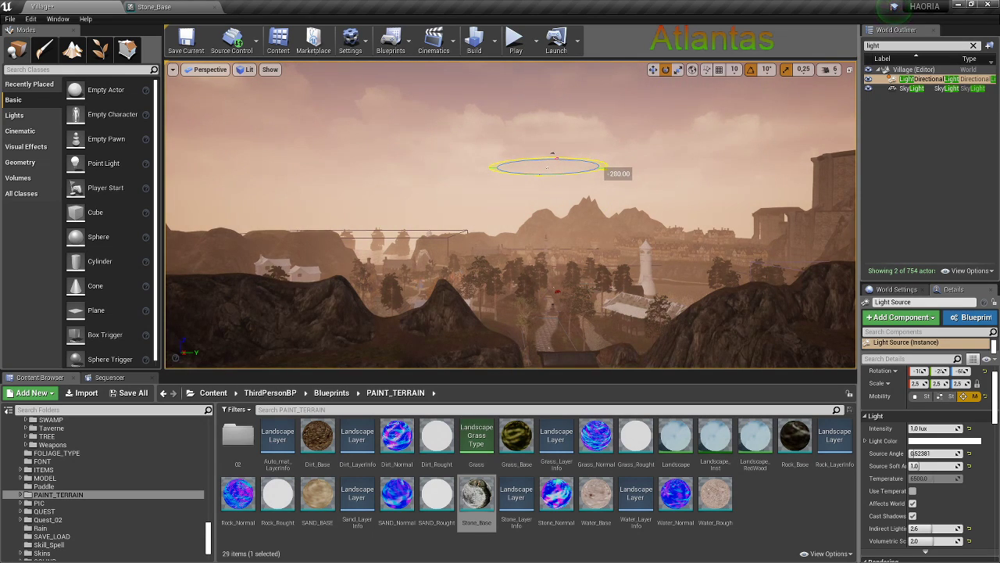
Select the Sky Sphere to refresh its sun, bringing Sun Height to 0.28842
{"action": "left_click", "coordinate": [614, 156]}
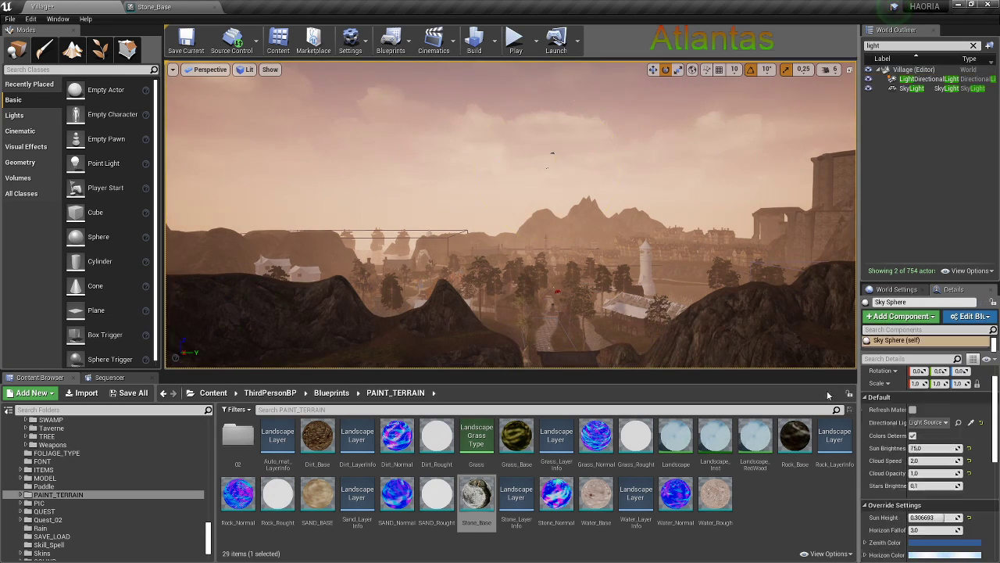
{"action": "scroll", "coordinate": [546, 143], "scroll_direction": "up", "scroll_amount": 15}
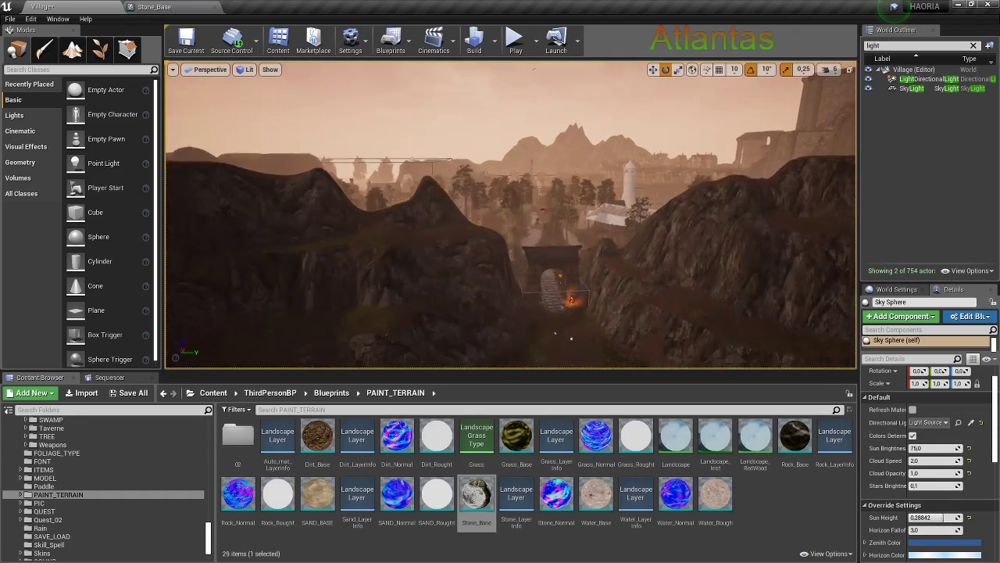
{"action": "scroll", "coordinate": [511, 213], "scroll_direction": "up", "scroll_amount": 5}
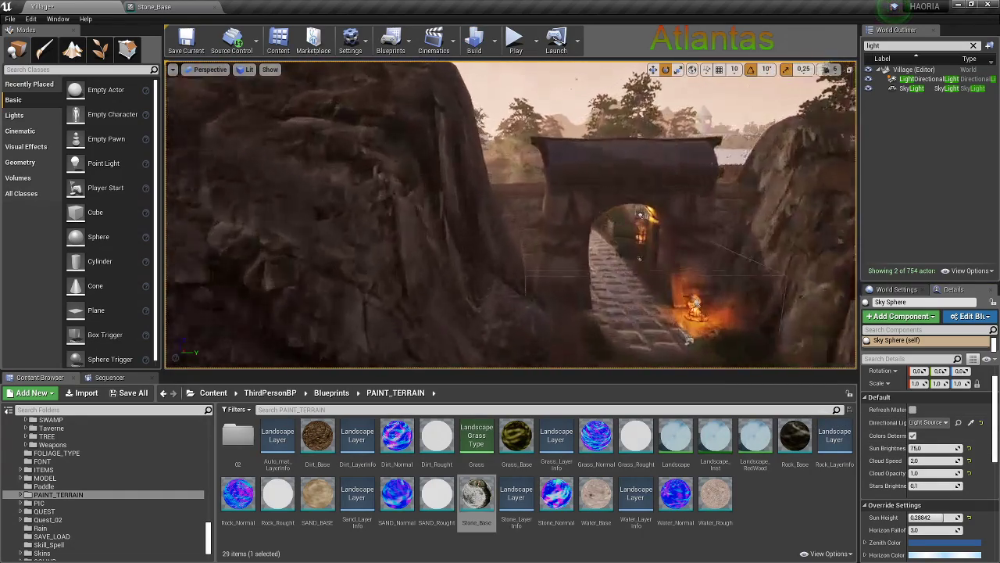
{"action": "scroll", "coordinate": [511, 213], "scroll_direction": "up", "scroll_amount": 5}
{"action": "scroll", "coordinate": [511, 213], "scroll_direction": "up", "scroll_amount": 5}
{"action": "scroll", "coordinate": [511, 212], "scroll_direction": "up", "scroll_amount": 5}
{"action": "scroll", "coordinate": [511, 213], "scroll_direction": "up", "scroll_amount": 4}
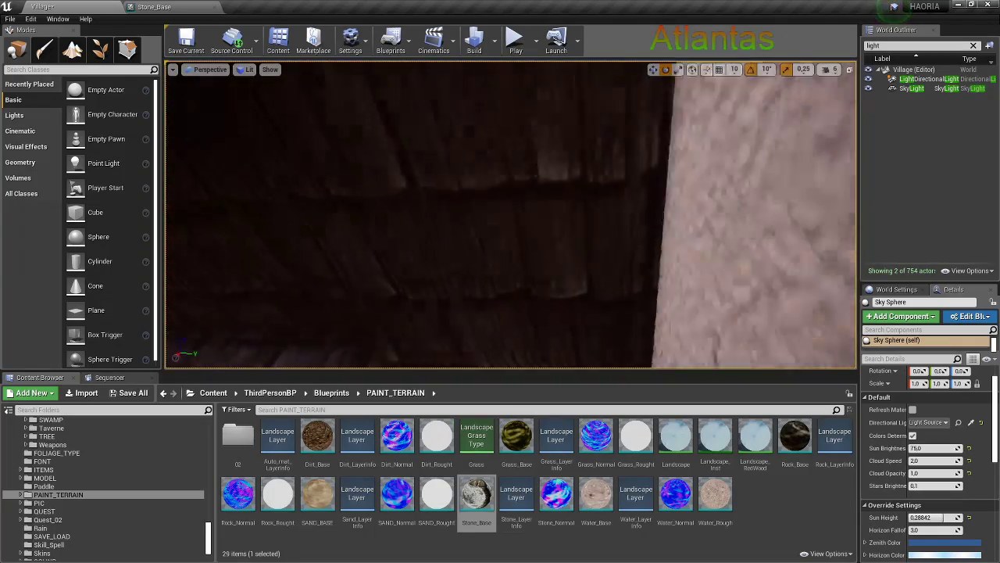
{"action": "scroll", "coordinate": [511, 212], "scroll_direction": "up", "scroll_amount": 4}
{"action": "scroll", "coordinate": [512, 212], "scroll_direction": "up", "scroll_amount": 4}
{"action": "scroll", "coordinate": [511, 212], "scroll_direction": "up", "scroll_amount": 4}
Fly through the village to the chapel and inspect the directional light, sky light and Sky Sphere
{"action": "right_click_drag", "start_coordinate": [511, 213], "coordinate": [562, 156]}
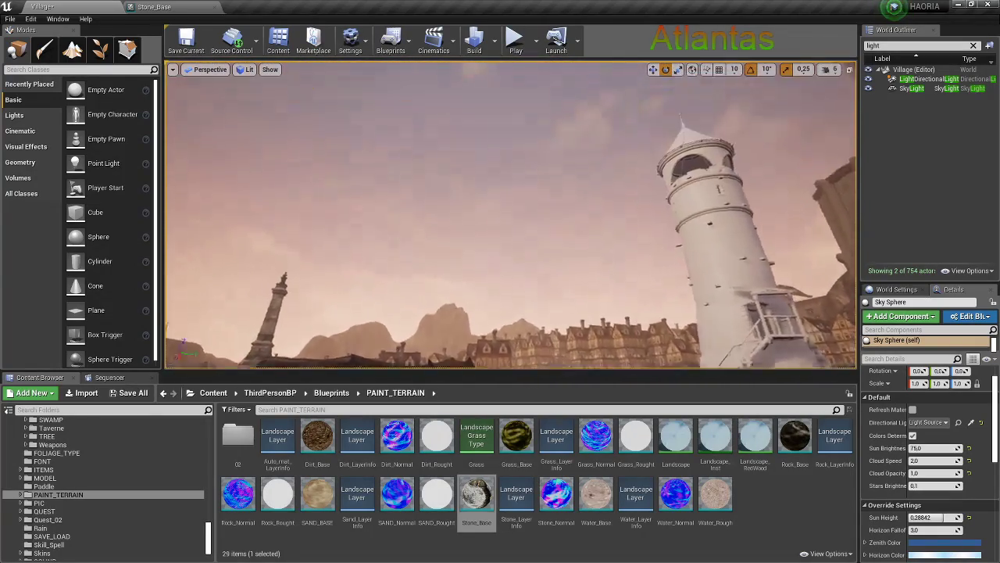
{"action": "right_click_drag", "start_coordinate": [511, 213], "coordinate": [547, 203]}
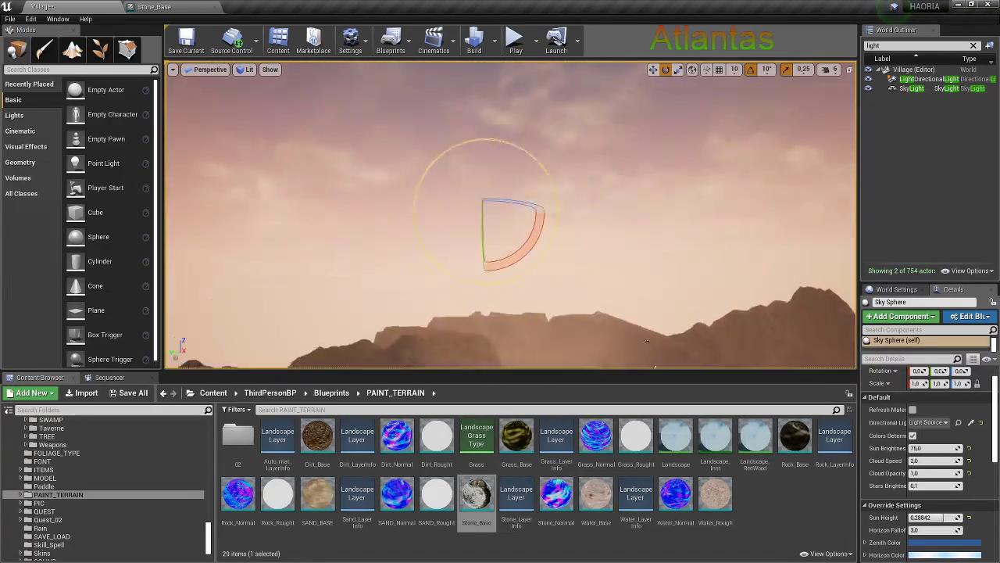
{"action": "mouse_move", "coordinate": [511, 213]}
{"action": "right_mouse_down"}
{"action": "mouse_move", "coordinate": [469, 239]}
{"action": "mouse_move", "coordinate": [469, 305]}
{"action": "right_mouse_up"}
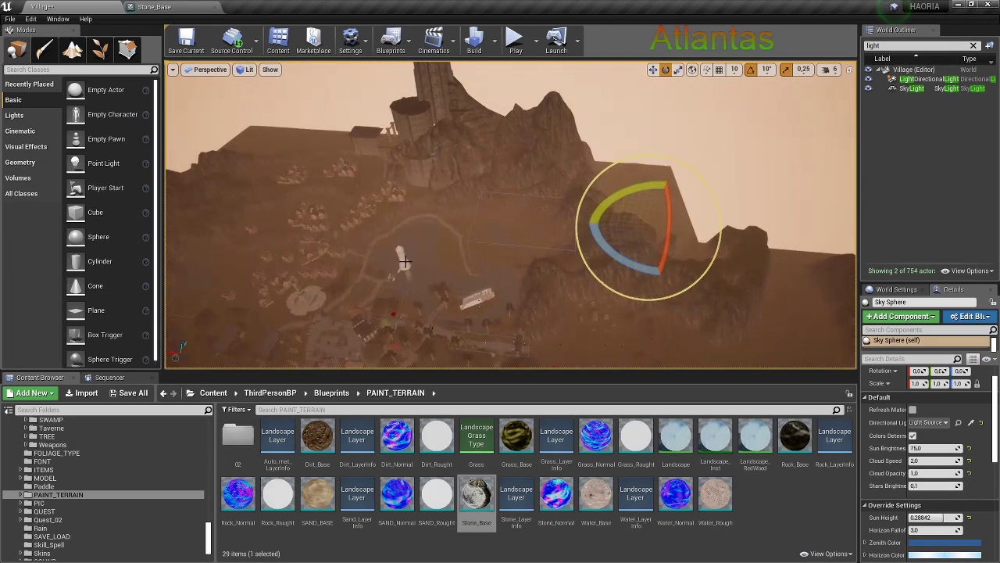
{"action": "double_click", "coordinate": [930, 79]}
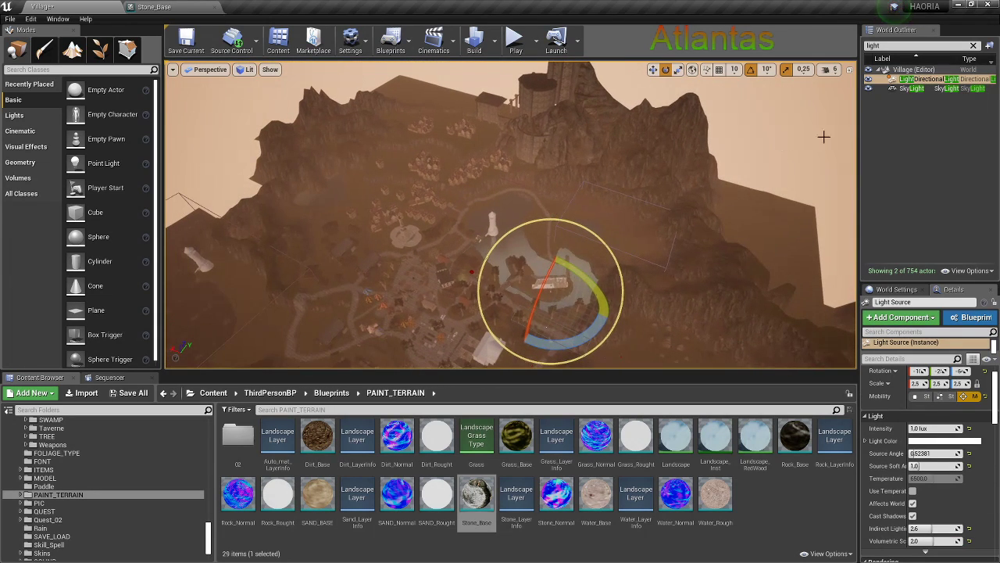
{"action": "left_click", "coordinate": [911, 88], "text": "ctrl"}
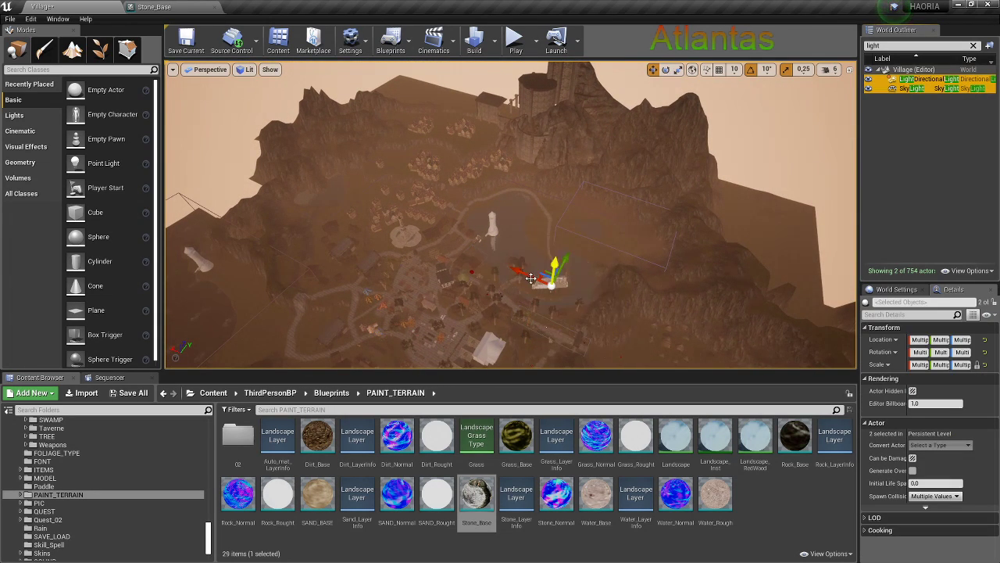
{"action": "mouse_move", "coordinate": [484, 263]}
{"action": "left_mouse_down", "text": "alt"}
{"action": "mouse_move", "coordinate": [484, 234]}
{"action": "mouse_move", "coordinate": [461, 250]}
{"action": "left_mouse_up", "text": "alt"}
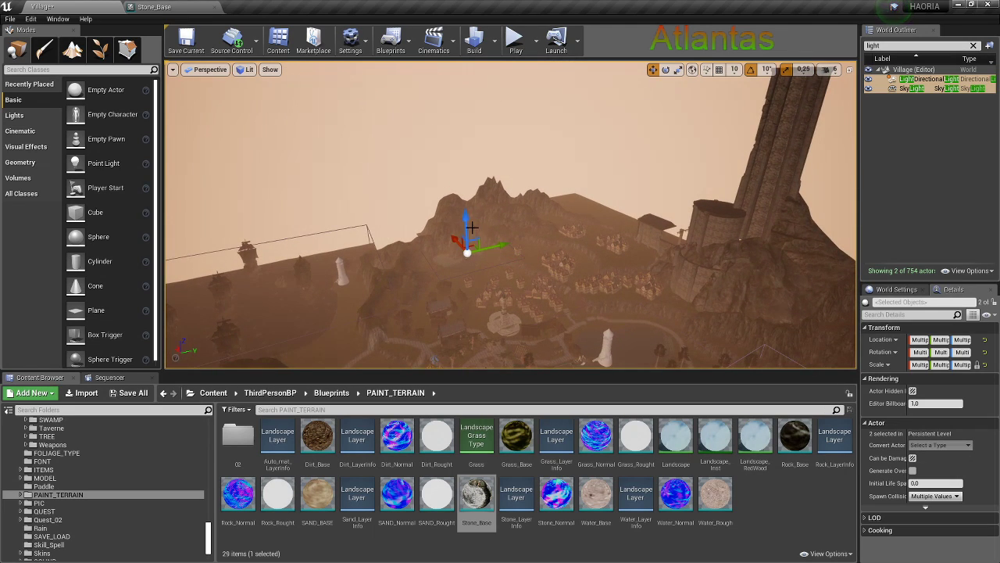
{"action": "left_click", "coordinate": [694, 161]}
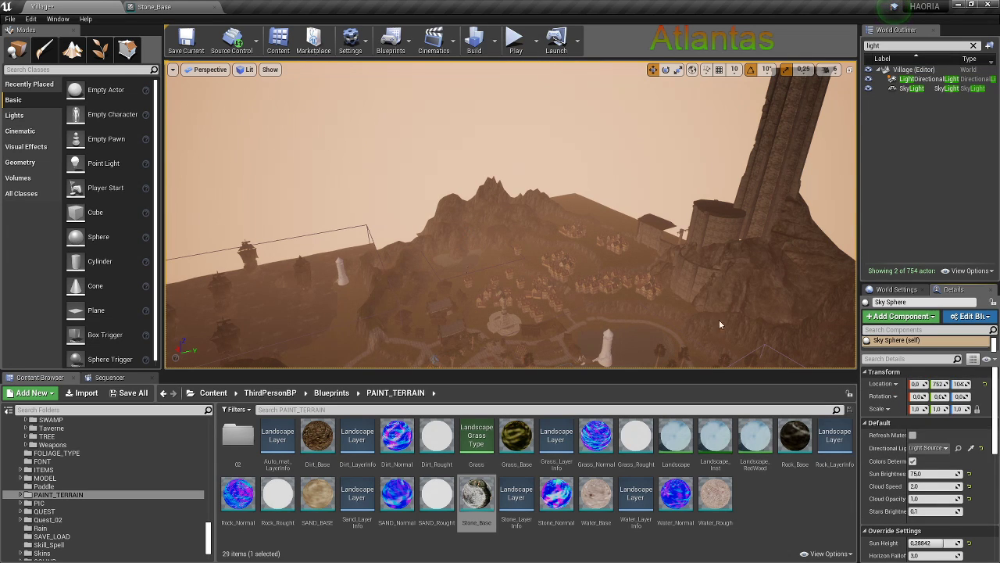
Rotate the directional sun light through several angles, finishing with a 100-degree tilt back
{"action": "double_click", "coordinate": [923, 79]}
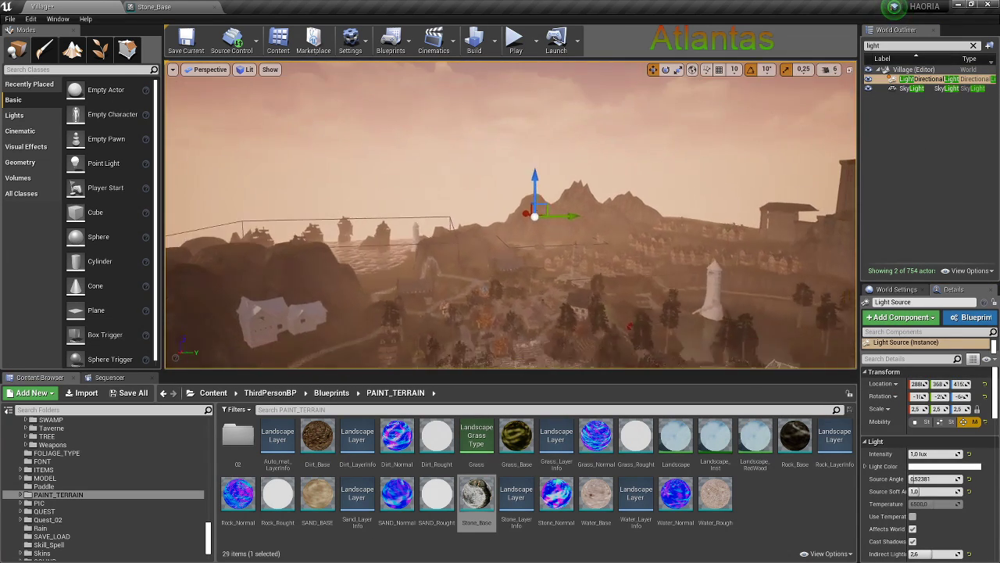
{"action": "key", "text": "e"}
{"action": "left_click_drag", "start_coordinate": [539, 168], "coordinate": [537, 188]}
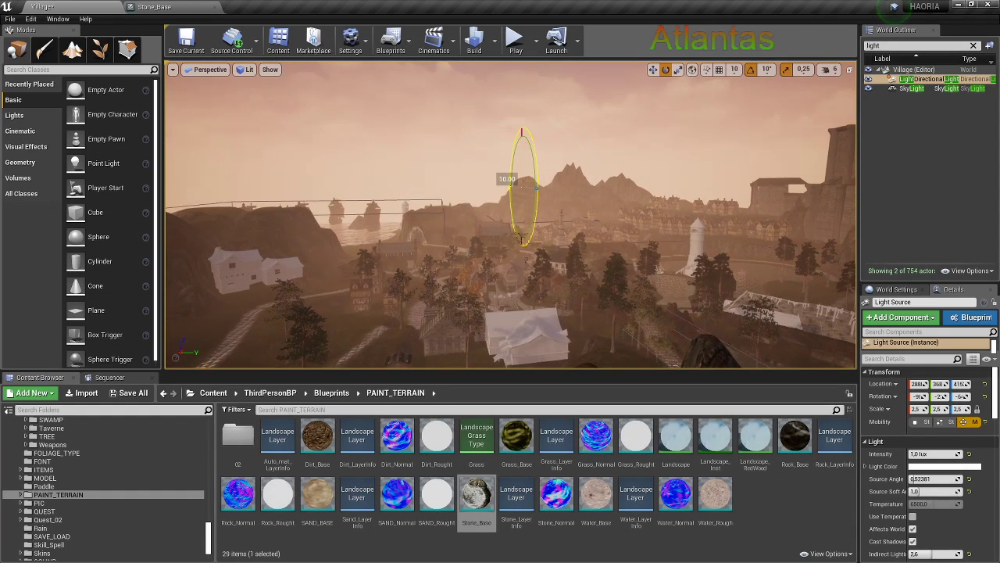
{"action": "mouse_move", "coordinate": [522, 137]}
{"action": "left_mouse_down"}
{"action": "mouse_move", "coordinate": [492, 186]}
{"action": "mouse_move", "coordinate": [563, 188]}
{"action": "mouse_move", "coordinate": [479, 192]}
{"action": "mouse_move", "coordinate": [507, 167]}
{"action": "mouse_move", "coordinate": [516, 180]}
{"action": "left_mouse_up"}
{"action": "mouse_move", "coordinate": [516, 235]}
{"action": "left_mouse_down"}
{"action": "mouse_move", "coordinate": [642, 315]}
{"action": "mouse_move", "coordinate": [271, 262]}
{"action": "left_mouse_up"}
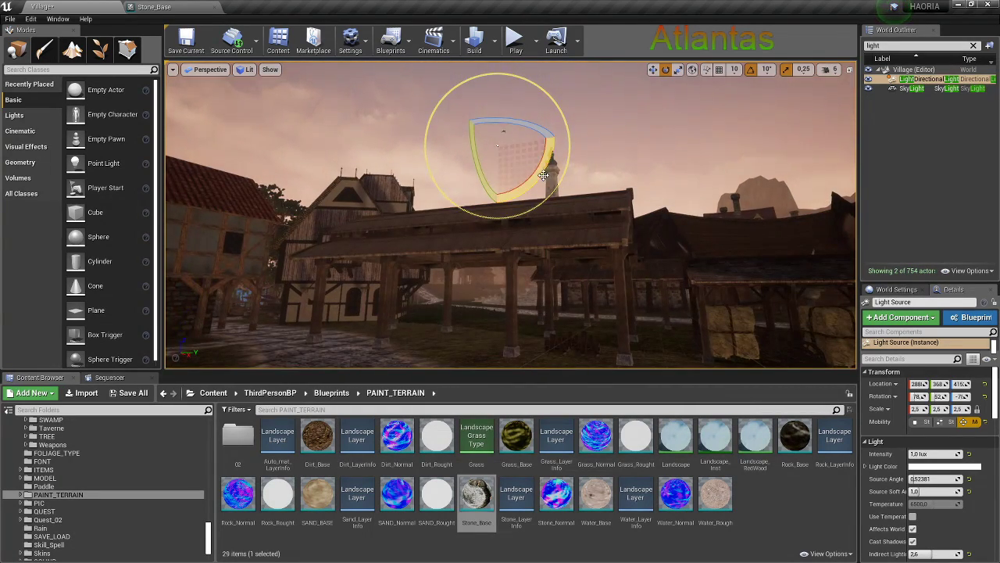
{"action": "left_click_drag", "start_coordinate": [543, 175], "coordinate": [449, 164]}
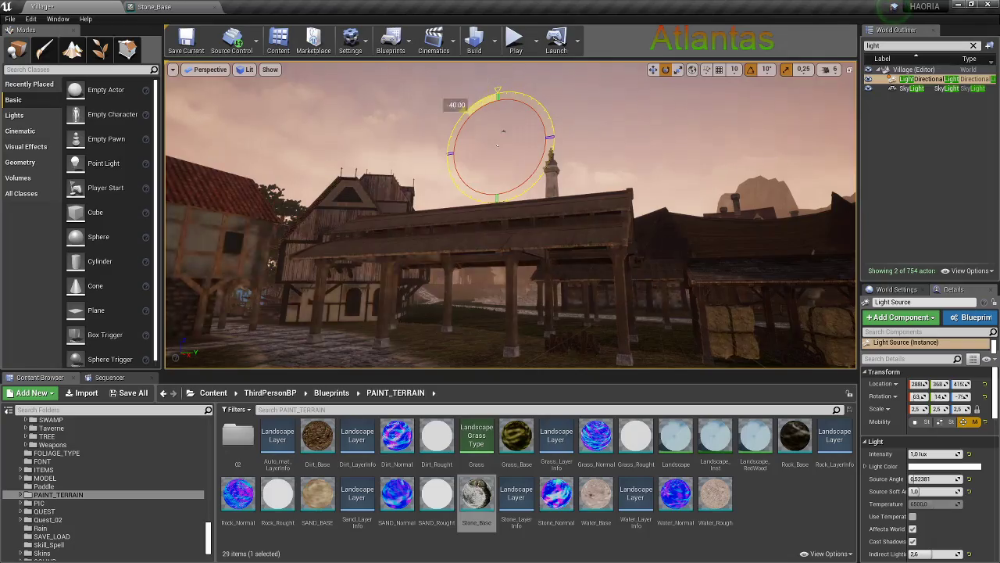
{"action": "right_click_drag", "start_coordinate": [497, 145], "coordinate": [497, 144]}
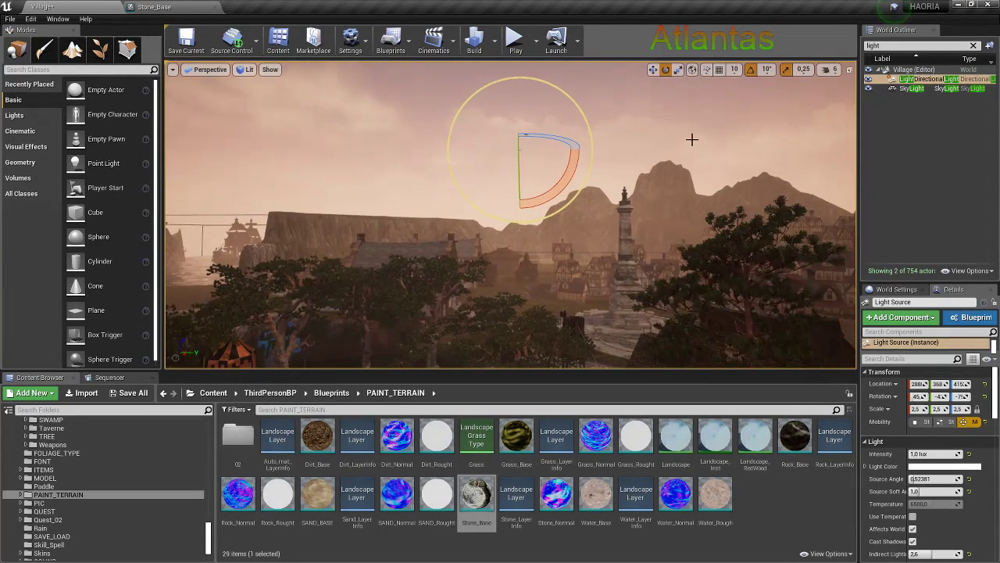
Refresh the Sky Sphere material so Sun Height reads 0.479397
{"action": "left_click", "coordinate": [690, 141]}
{"action": "left_click", "coordinate": [914, 436]}
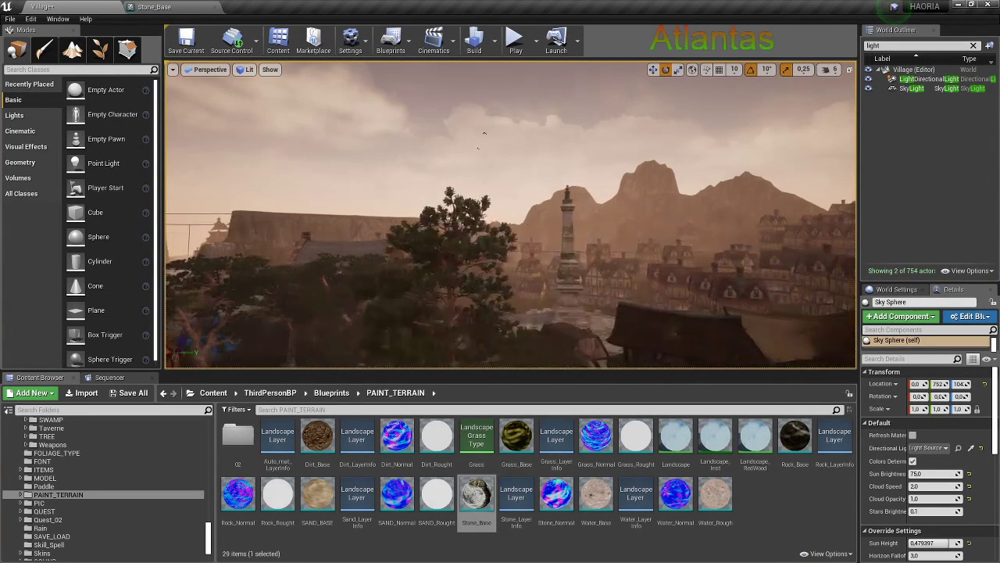
{"action": "right_click_drag", "start_coordinate": [500, 235], "coordinate": [500, 234]}
Filter the World Outliner for 'fog' and select the ExponentialHeightFog
{"action": "left_click", "coordinate": [973, 46]}
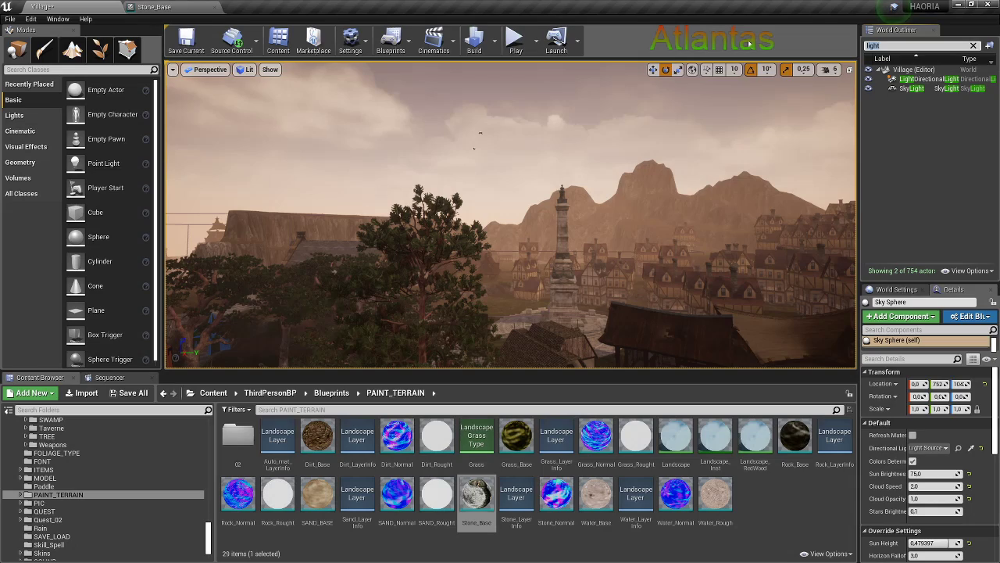
{"action": "type", "text": "fog"}
{"action": "left_click", "coordinate": [926, 88]}
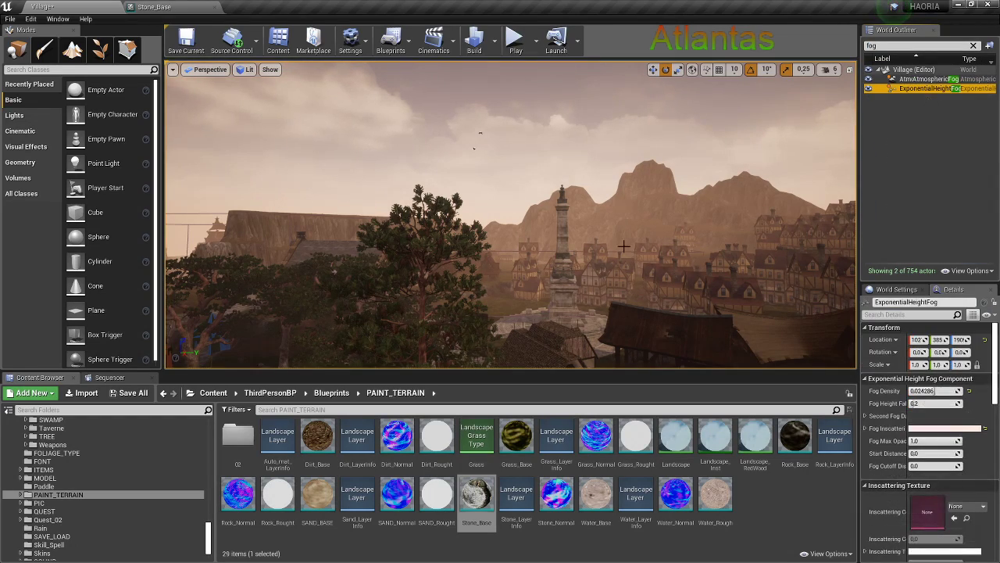
Undo the fog's accidental move and select the PostProcessVolume via a 'post' search
{"action": "mouse_move", "coordinate": [600, 236]}
{"action": "right_mouse_down"}
{"action": "mouse_move", "coordinate": [440, 290]}
{"action": "mouse_move", "coordinate": [467, 241]}
{"action": "right_mouse_up"}
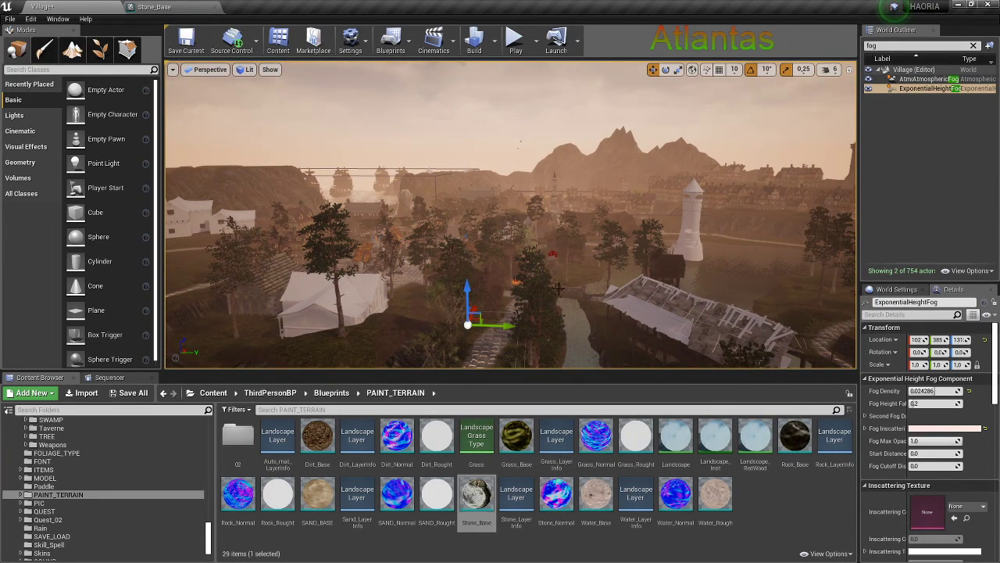
{"action": "key", "text": "ctrl+z"}
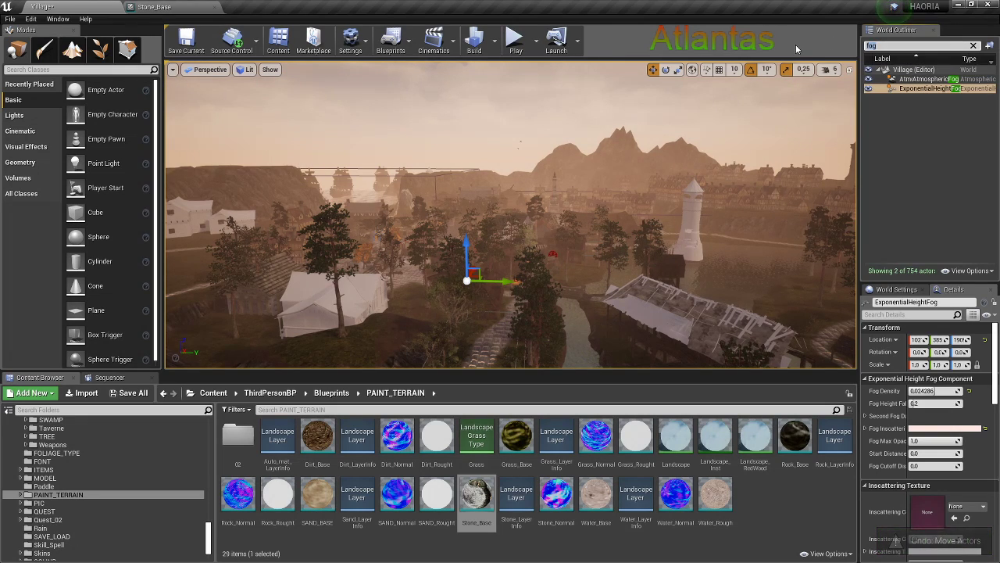
{"action": "type", "text": "post"}
{"action": "left_click", "coordinate": [927, 89]}
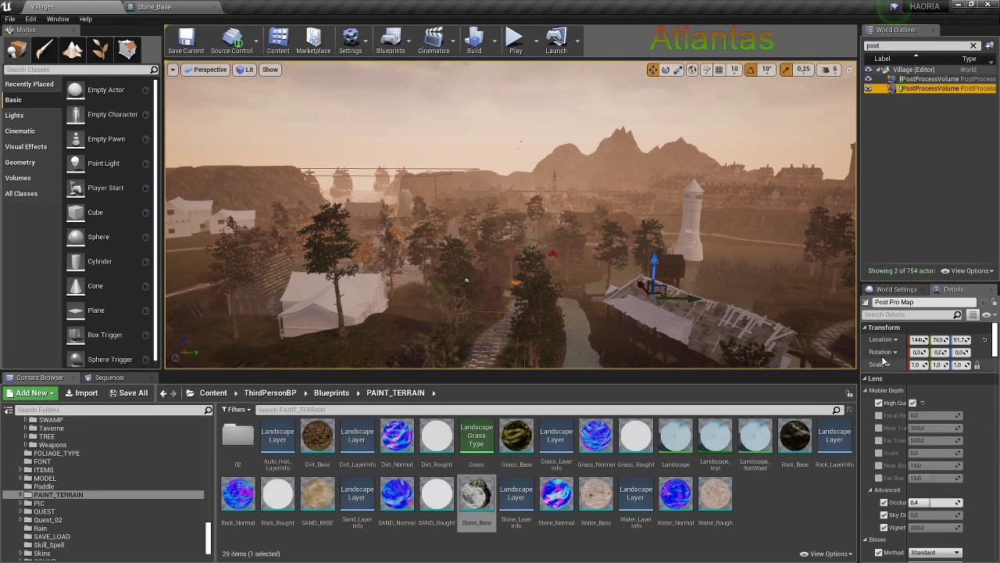
Search the post-process volume's Details for 'unb' to confirm Infinite Extent is checked
{"action": "left_click", "coordinate": [907, 315]}
{"action": "type", "text": "unb"}
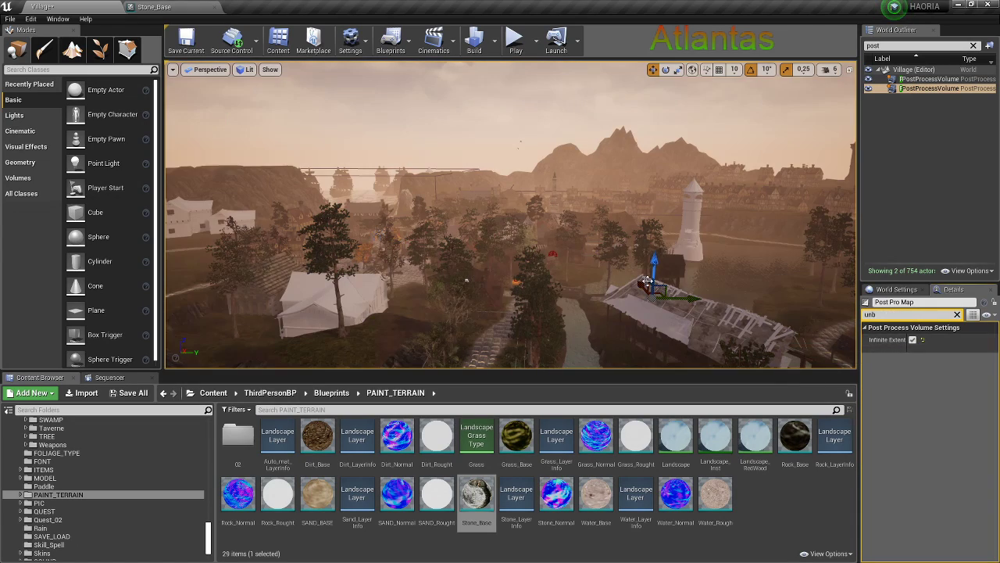
{"action": "mouse_move", "coordinate": [547, 234]}
{"action": "right_mouse_down"}
{"action": "mouse_move", "coordinate": [547, 211]}
{"action": "mouse_move", "coordinate": [511, 215]}
{"action": "mouse_move", "coordinate": [522, 308]}
{"action": "right_mouse_up"}
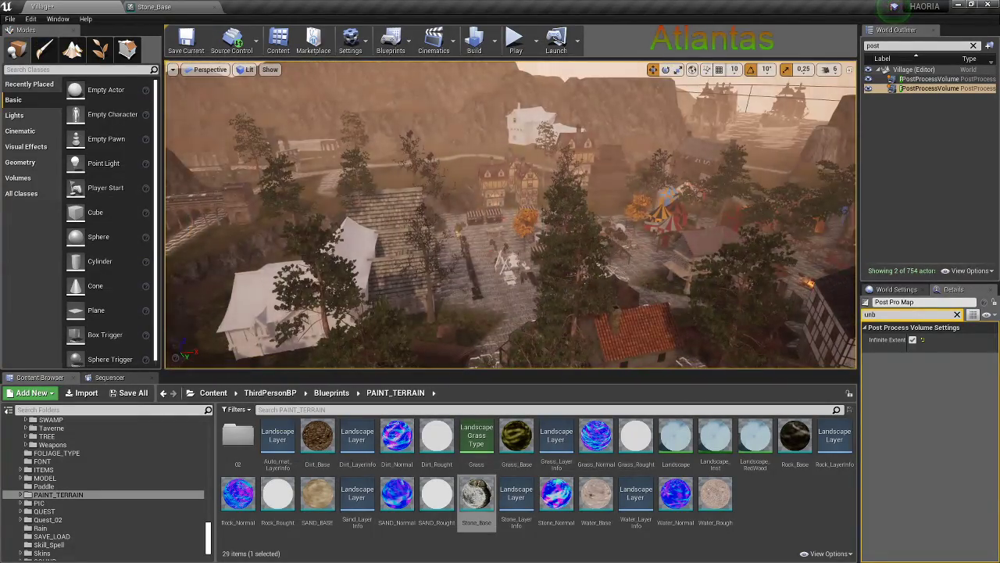
Fly the camera down to the stone gate and Play From Here
{"action": "right_click_drag", "start_coordinate": [511, 215], "coordinate": [511, 215]}
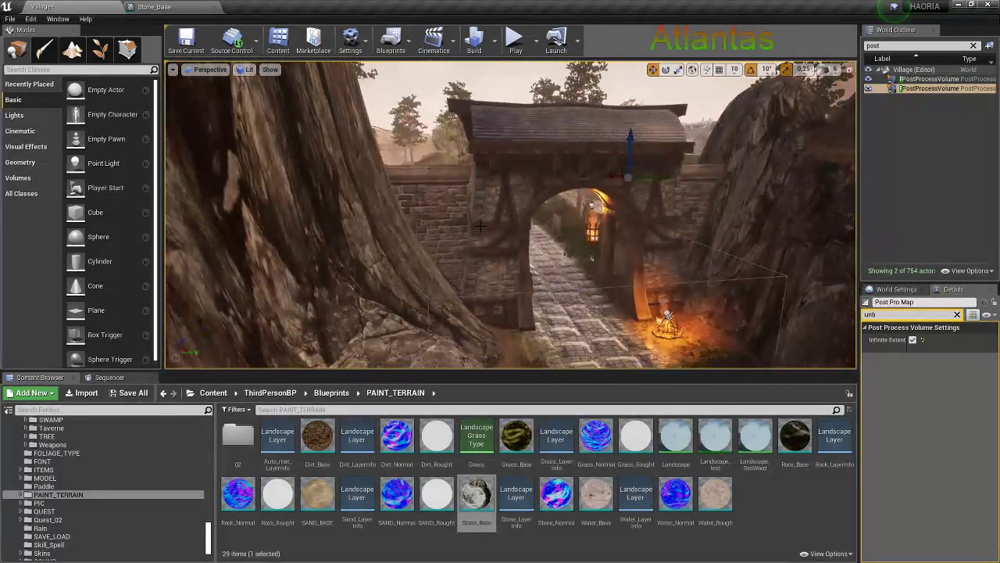
{"action": "right_click_drag", "start_coordinate": [513, 267], "coordinate": [513, 266]}
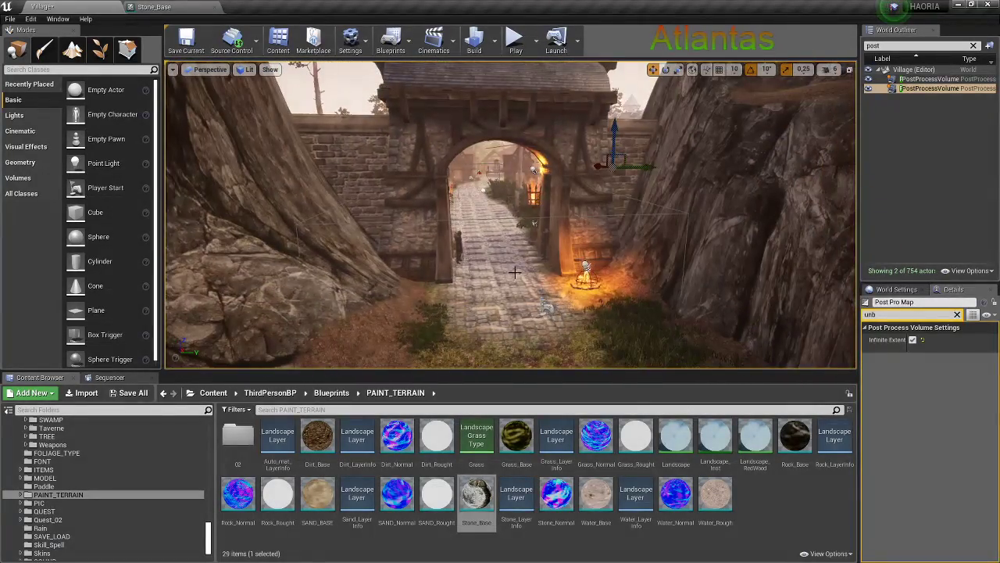
{"action": "right_click", "coordinate": [512, 270]}
{"action": "left_click", "coordinate": [551, 506]}
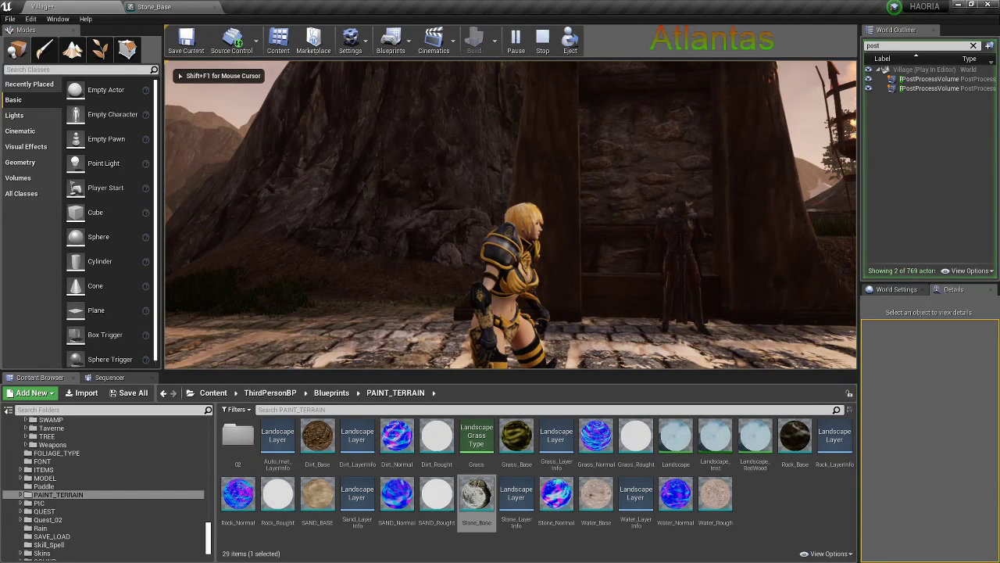
Put the running game into full screen, briefly switching to YouTube and back
{"action": "key", "text": "shift+F1"}
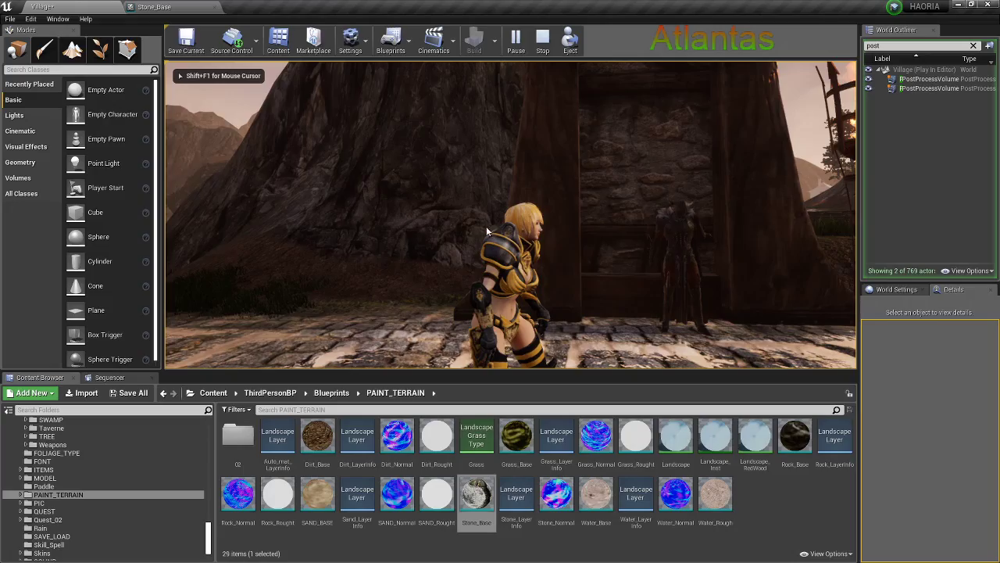
{"action": "left_click", "coordinate": [486, 228]}
{"action": "key", "text": "F11"}
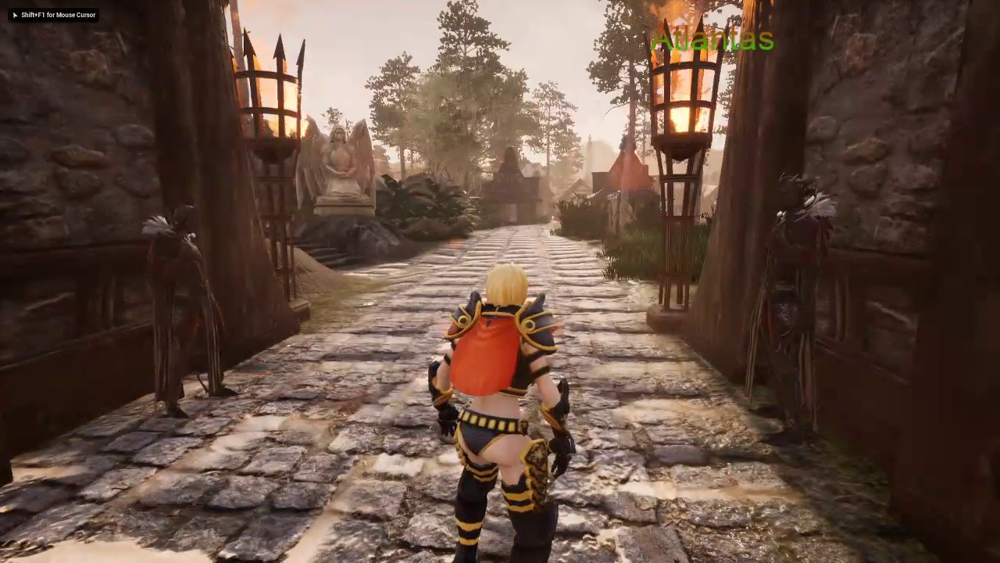
{"action": "key", "text": "alt+Tab"}
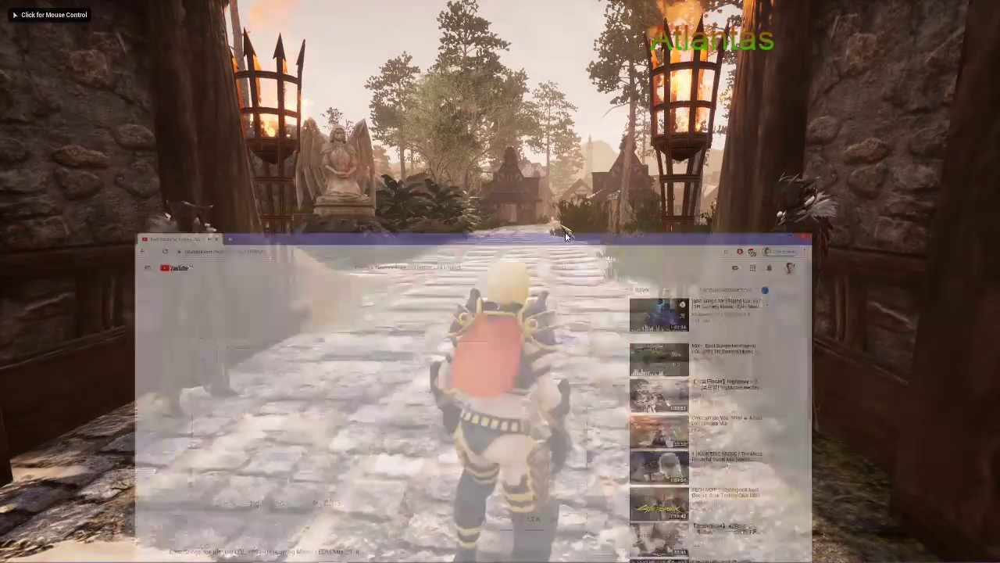
{"action": "key", "text": "alt+Tab"}
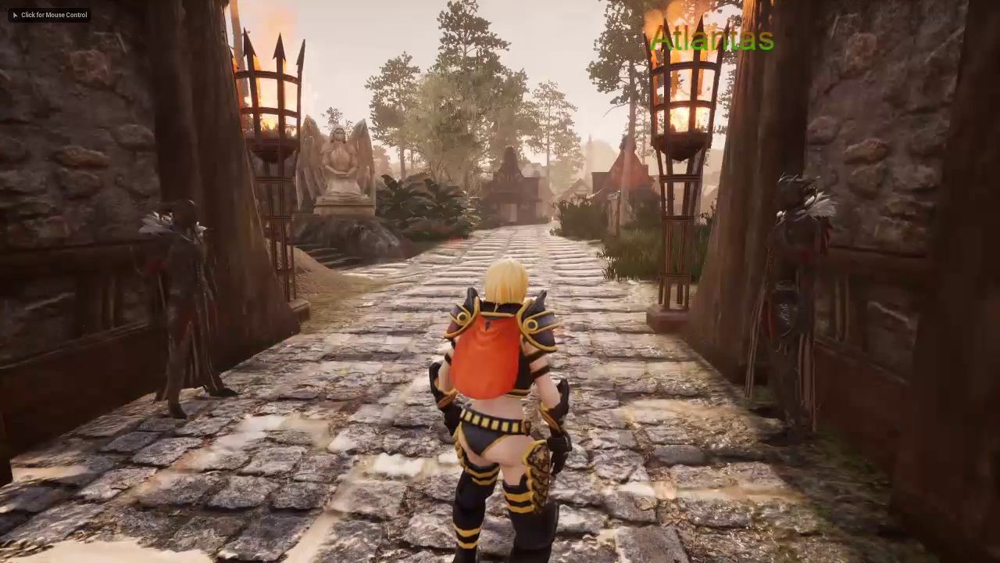
Run the character through the gate toward the winged statue and open the inventory
{"action": "key", "text": "w"}
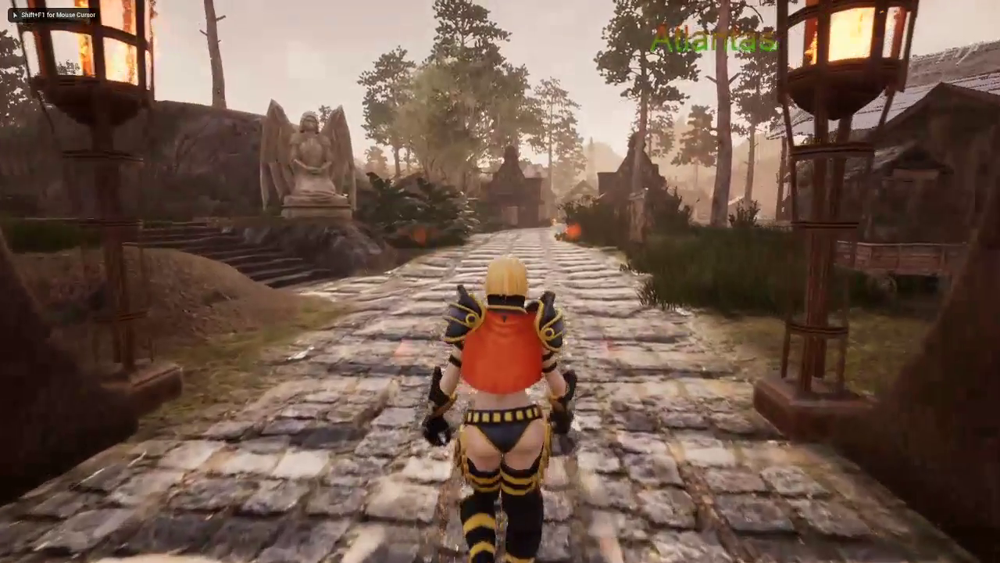
{"action": "key", "text": "d"}
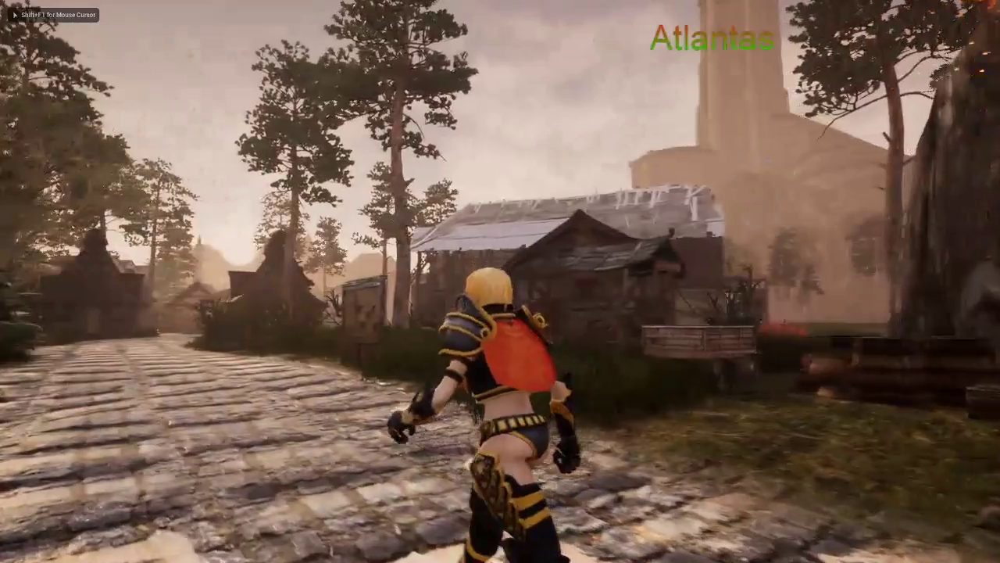
{"action": "key", "text": "a"}
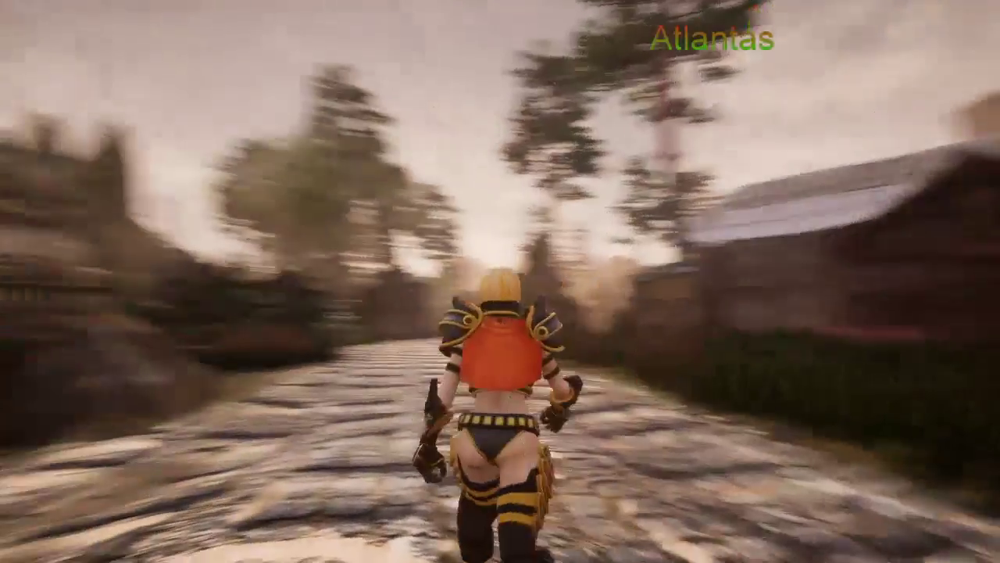
{"action": "key", "text": "a"}
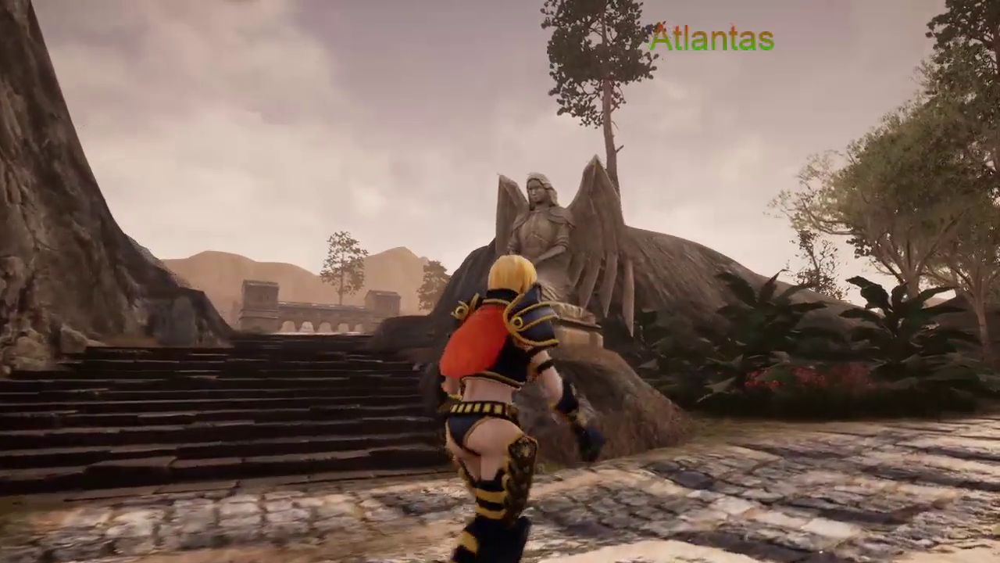
{"action": "key", "text": "d"}
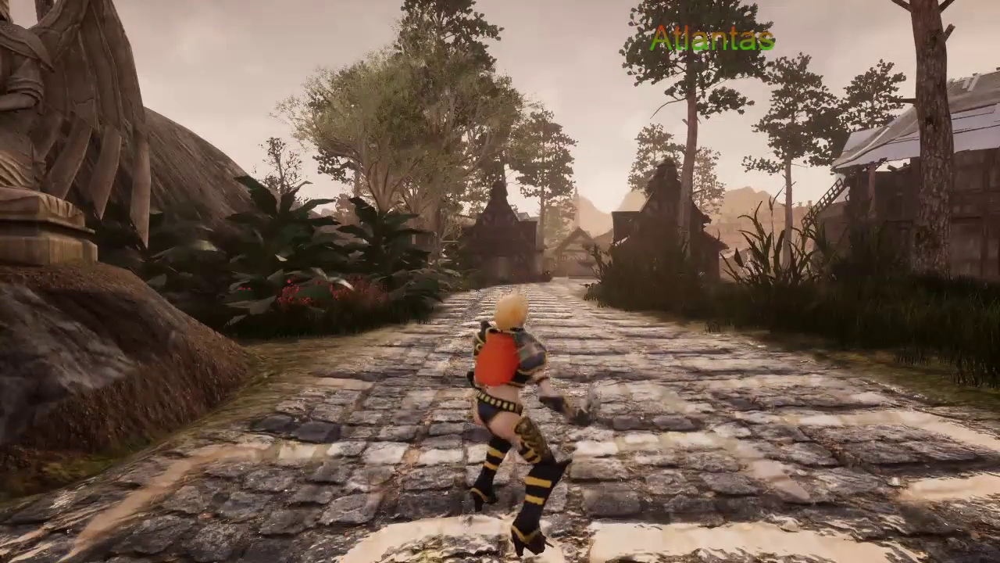
{"action": "key", "text": "a"}
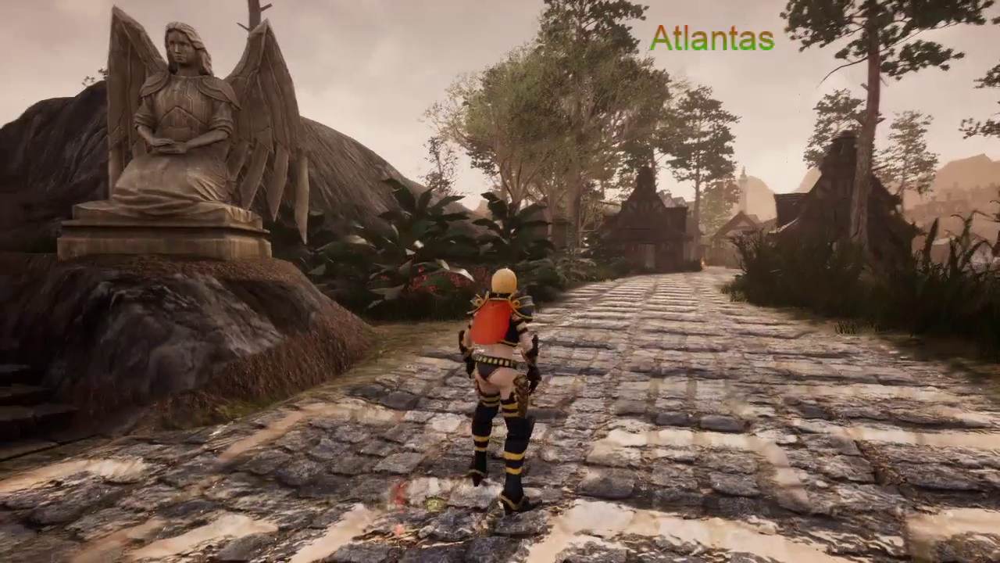
{"action": "key", "text": "w"}
{"action": "key", "text": "i"}
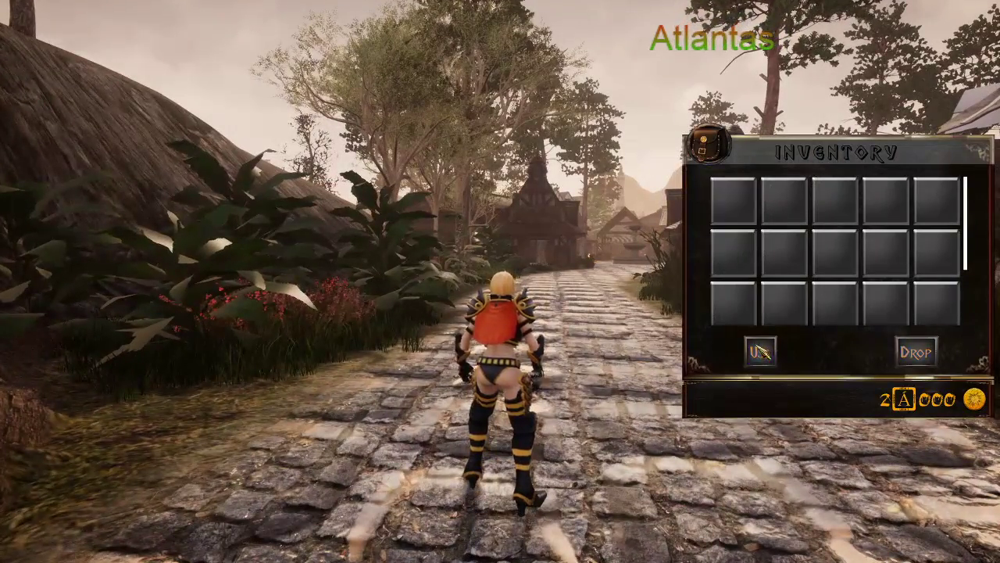
Run up the cobbled path past the fountain into the street of houses
{"action": "key", "text": "w"}
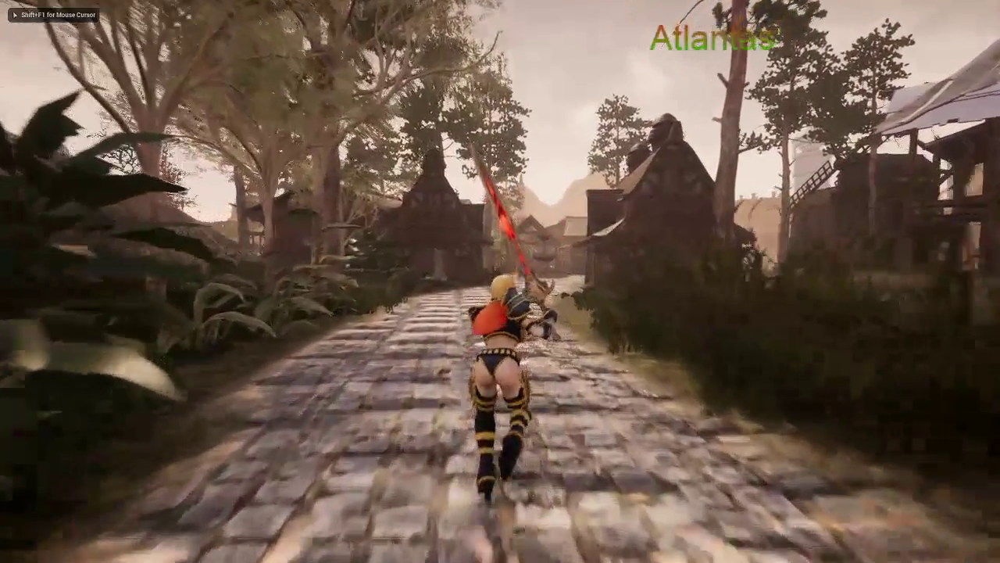
{"action": "key", "text": "a"}
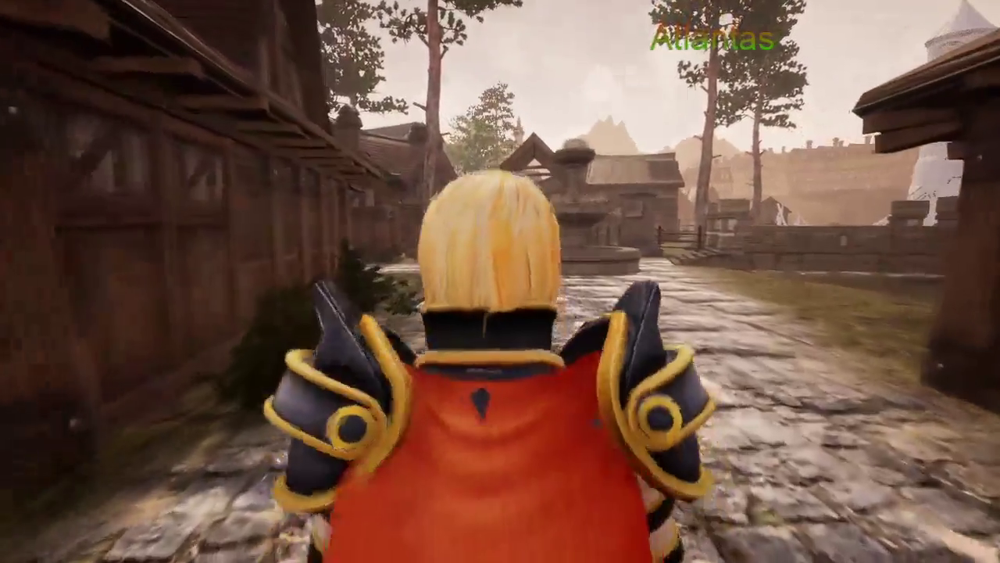
{"action": "key", "text": "d"}
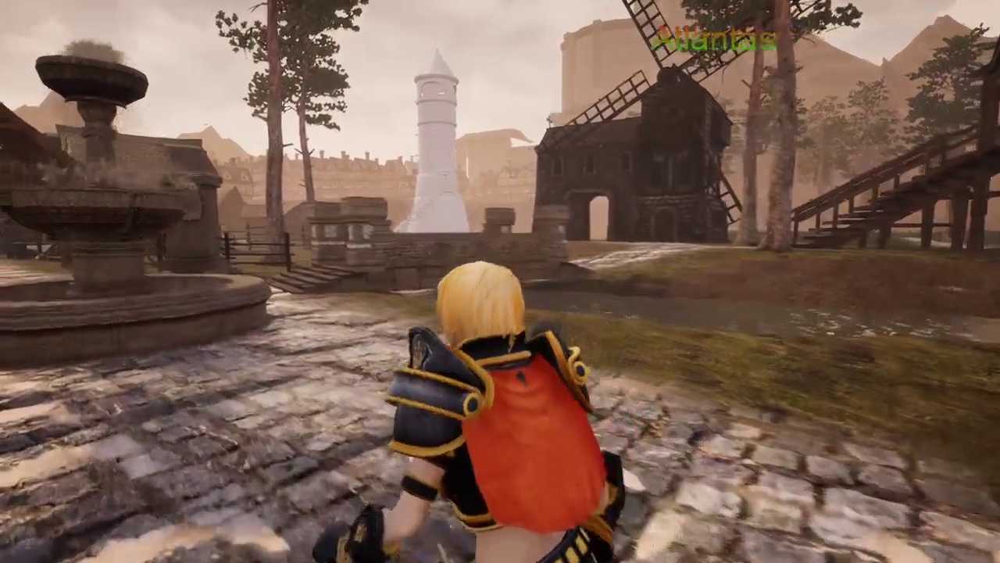
{"action": "key", "text": "a"}
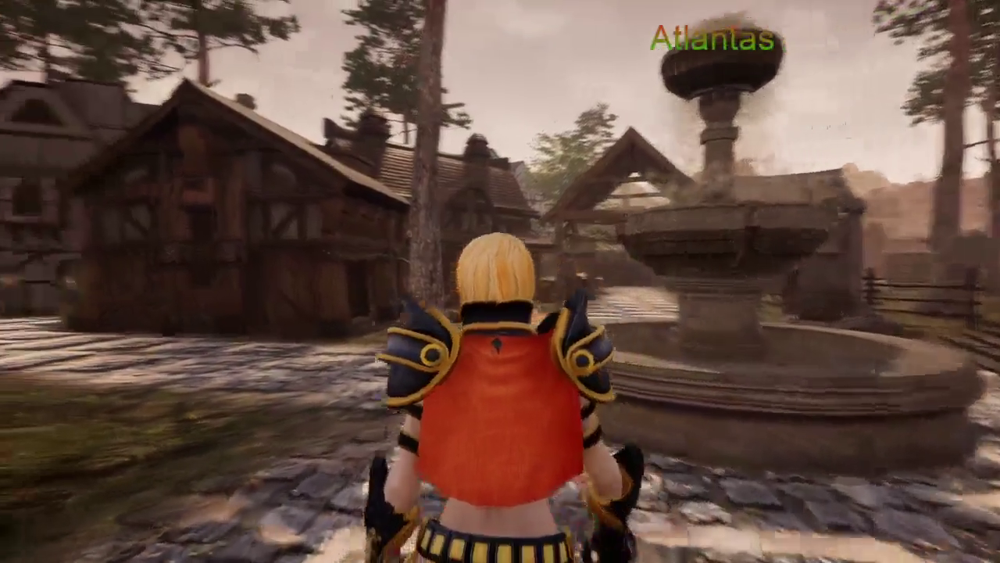
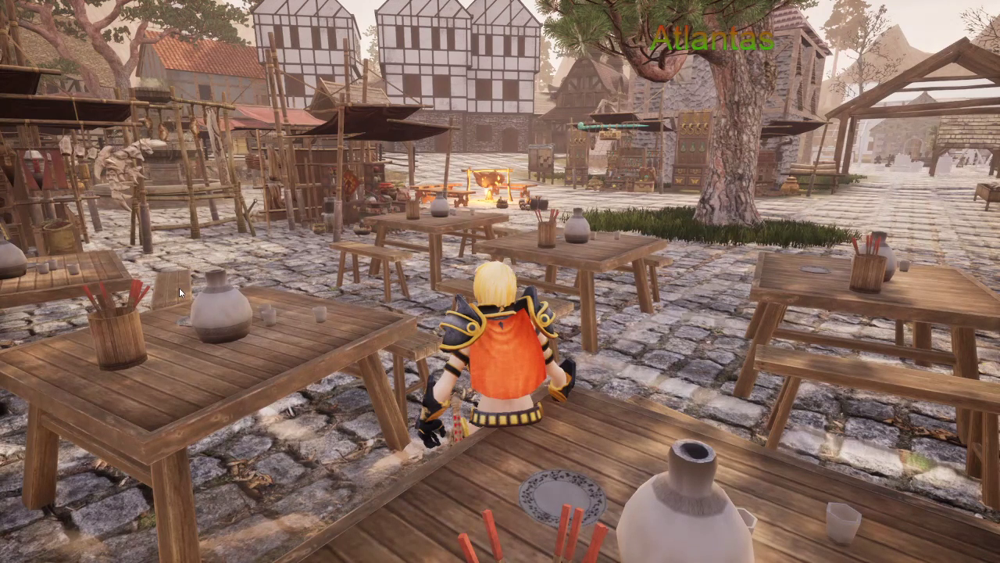
End the play test, close the log of four 'Accessed None' Blueprint errors, and exit full-screen
{"action": "key", "text": "Escape"}
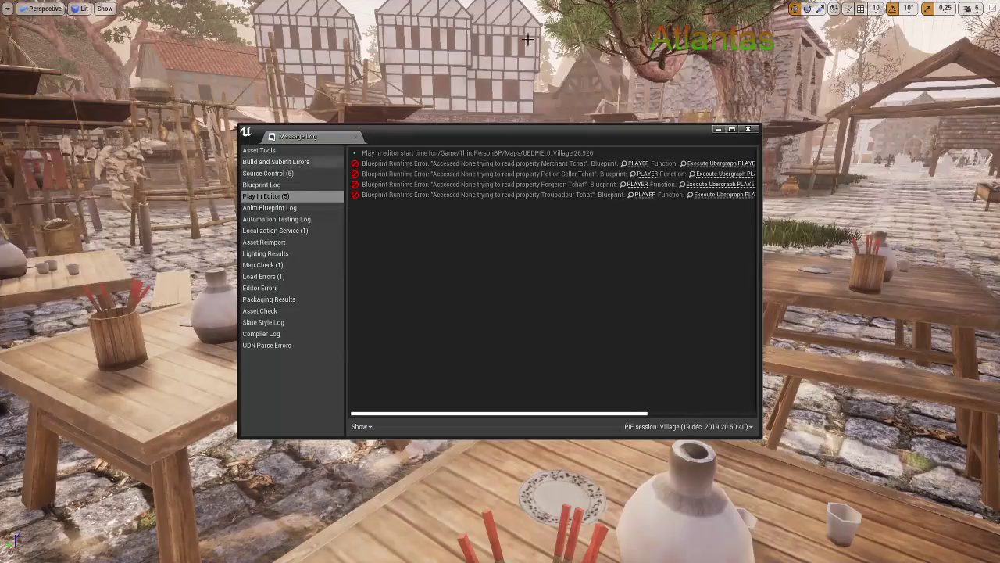
{"action": "left_click", "coordinate": [748, 129]}
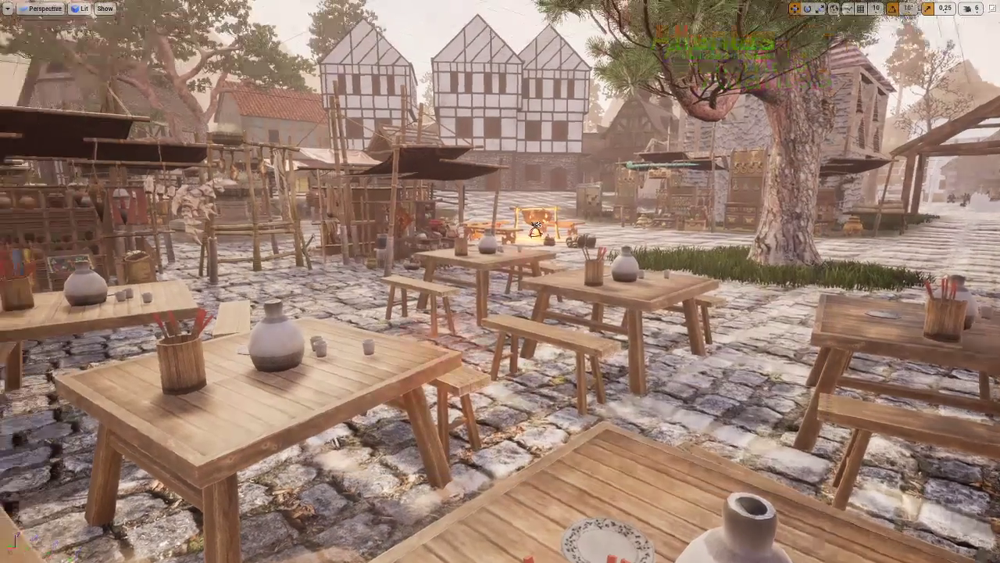
{"action": "key", "text": "F11"}
{"action": "key", "text": "alt+Tab"}
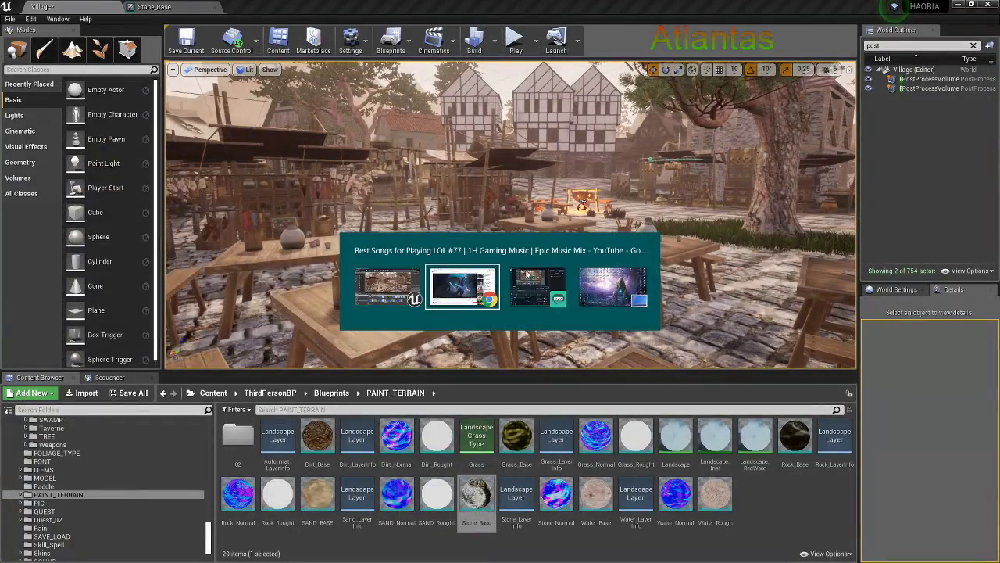
{"action": "left_click", "coordinate": [476, 286]}
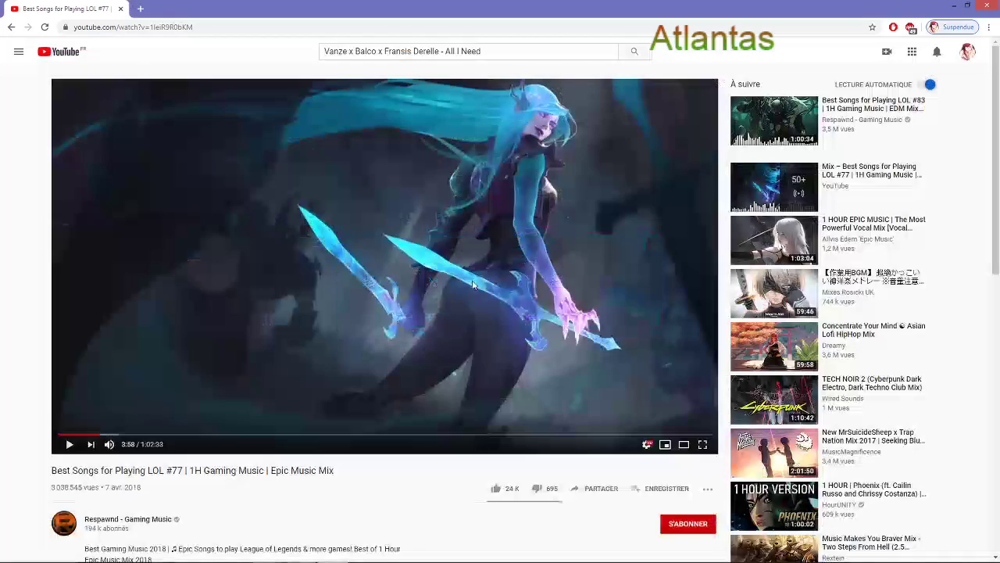
{"action": "left_click", "coordinate": [957, 6]}
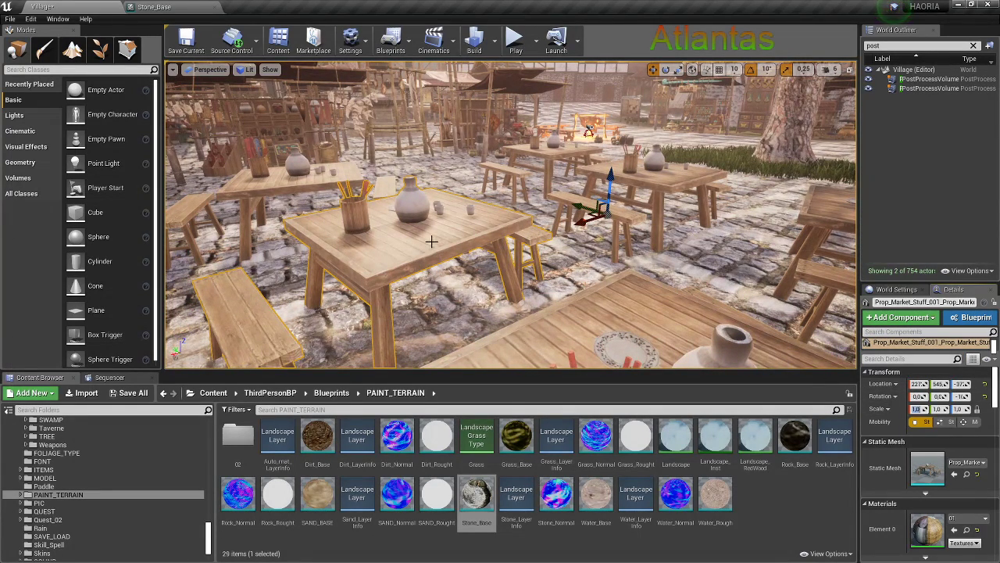
Scale the table-and-bench group to 0.75, undoing the resizes of the front and back tables
{"action": "right_click_drag", "start_coordinate": [467, 263], "coordinate": [469, 244]}
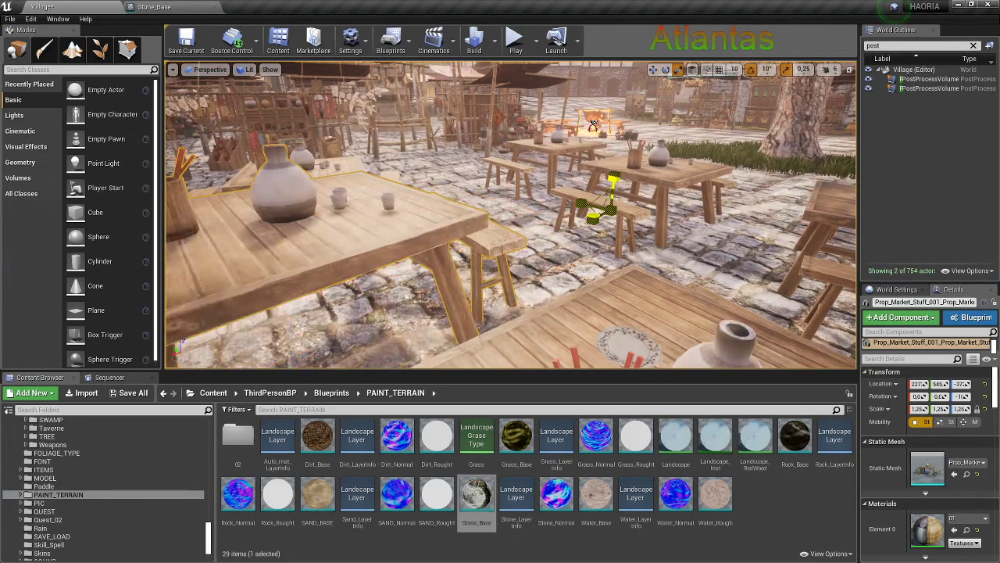
{"action": "left_click_drag", "start_coordinate": [598, 205], "coordinate": [593, 211]}
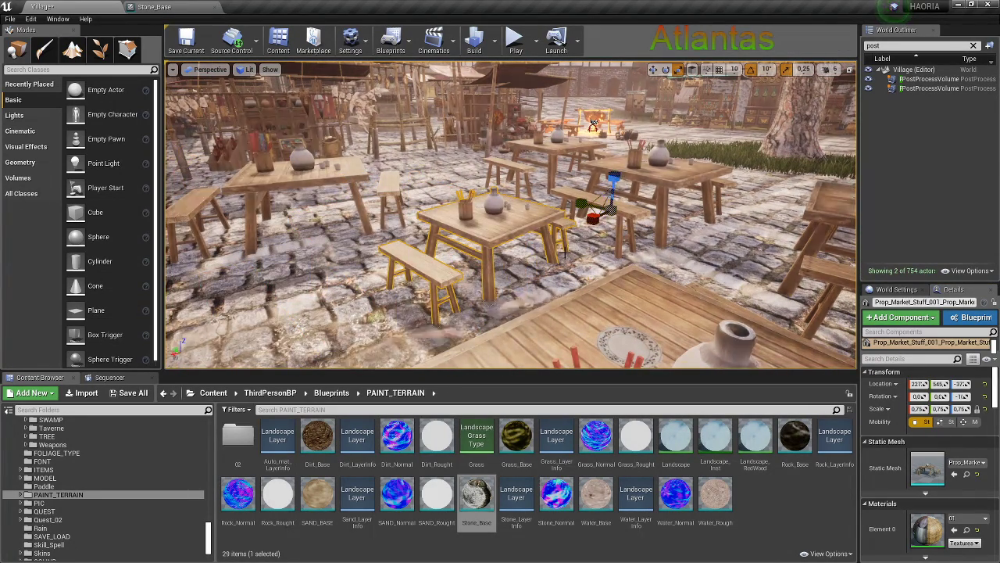
{"action": "key", "text": "w"}
{"action": "right_click_drag", "start_coordinate": [594, 210], "coordinate": [580, 221]}
{"action": "key", "text": "ctrl+z"}
{"action": "key", "text": "ctrl+z"}
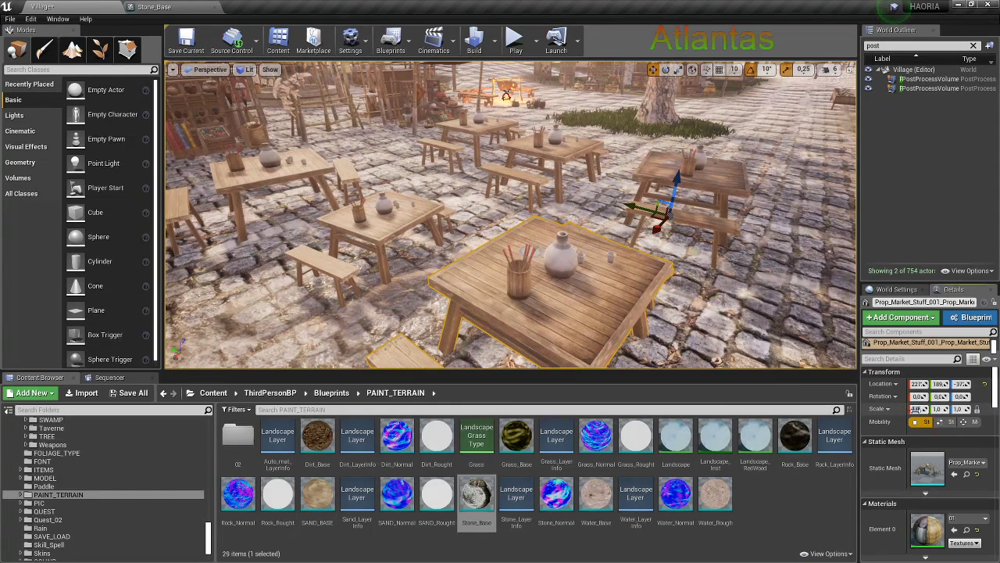
{"action": "key", "text": "ctrl+z"}
{"action": "key", "text": "ctrl+z"}
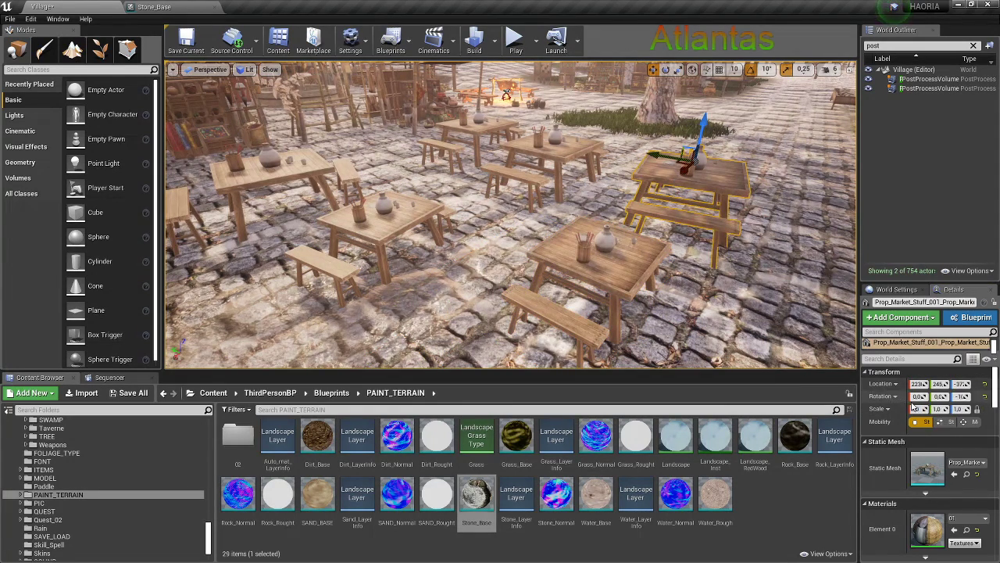
{"action": "key", "text": "ctrl+z"}
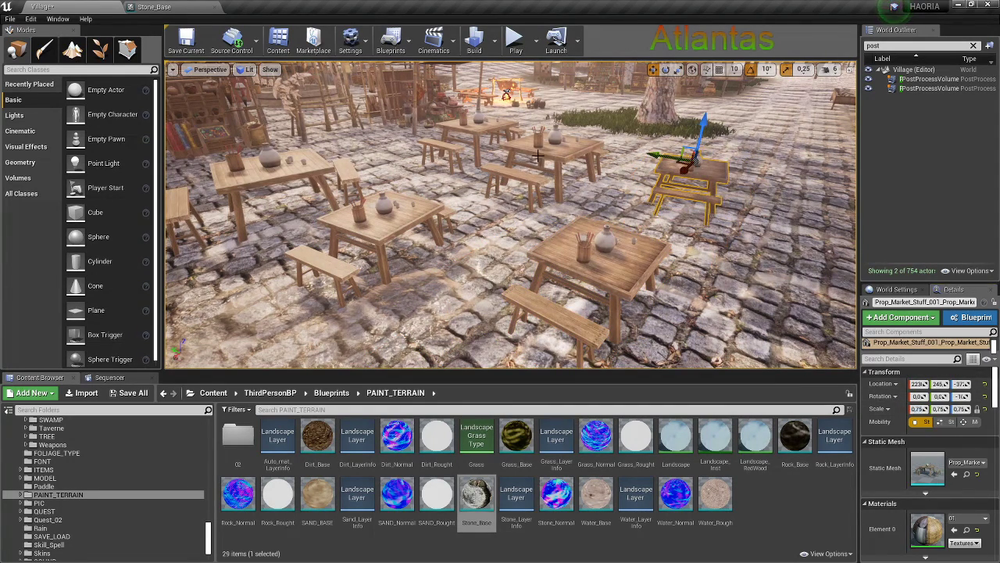
{"action": "key", "text": "ctrl+z"}
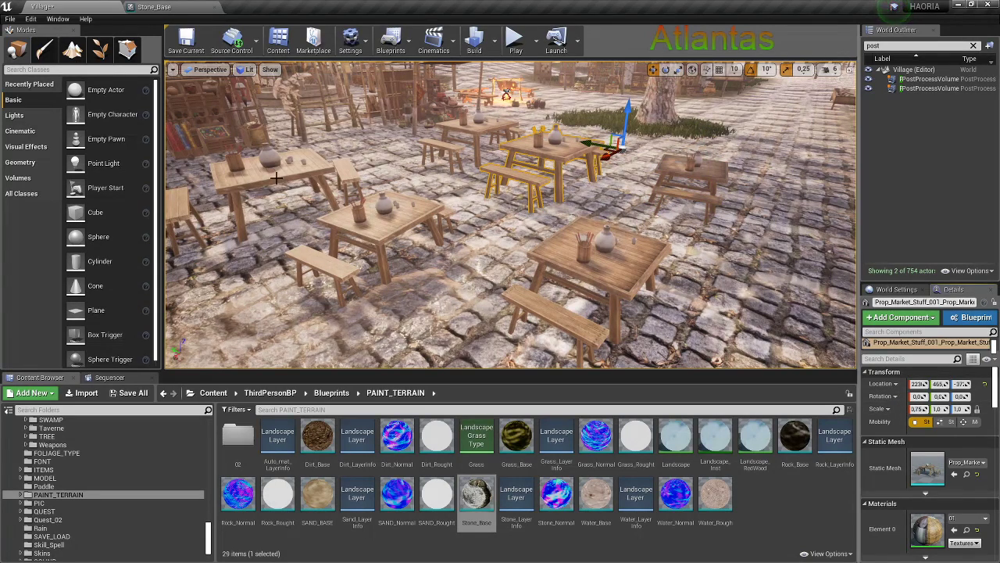
{"action": "key", "text": "ctrl+z"}
{"action": "key", "text": "ctrl+z"}
{"action": "key", "text": "ctrl+z"}
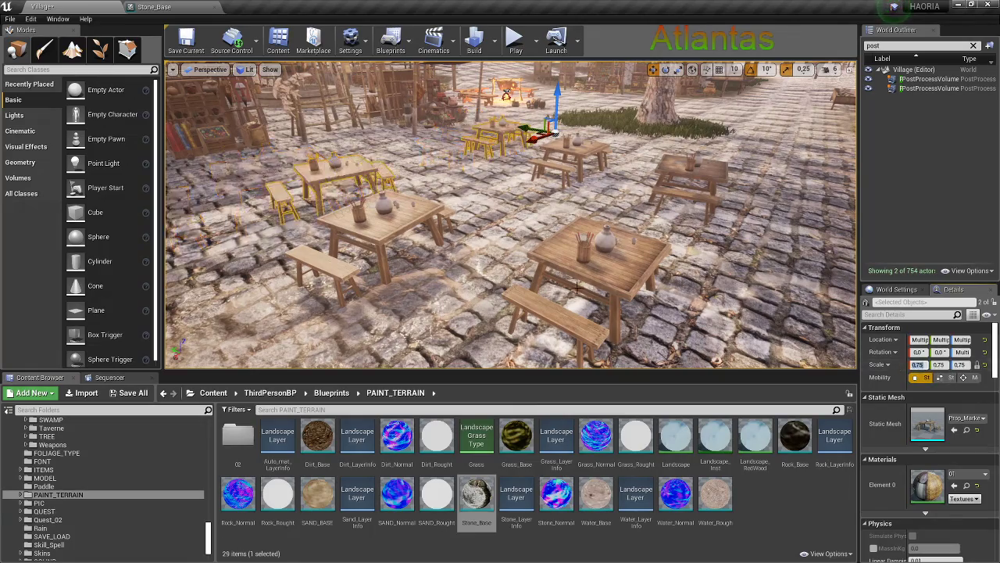
Slide the top market table to the right across the village square
{"action": "right_click_drag", "start_coordinate": [534, 278], "coordinate": [535, 277]}
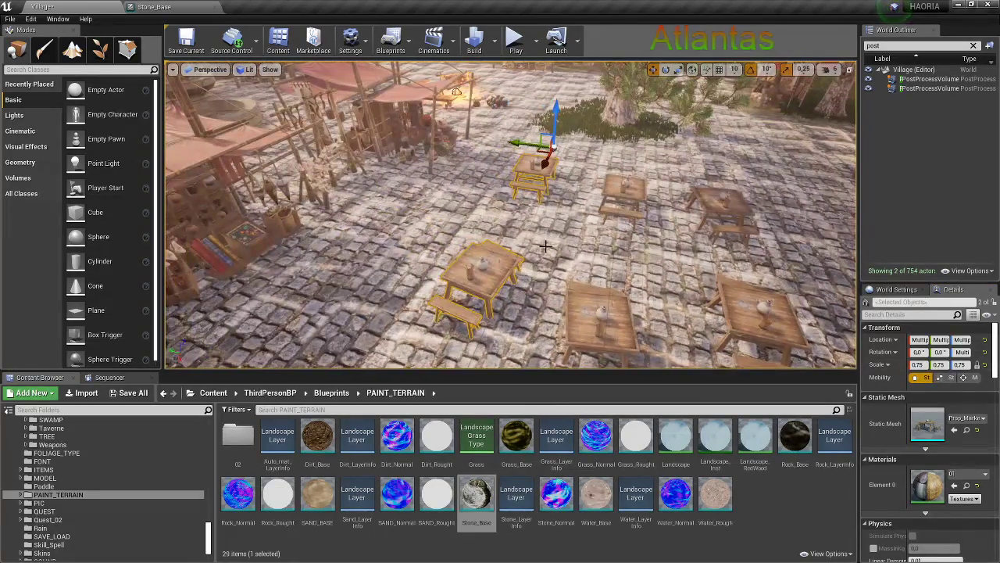
{"action": "right_click_drag", "start_coordinate": [547, 242], "coordinate": [547, 242]}
{"action": "left_click", "coordinate": [552, 125]}
{"action": "left_click_drag", "start_coordinate": [552, 126], "coordinate": [625, 152]}
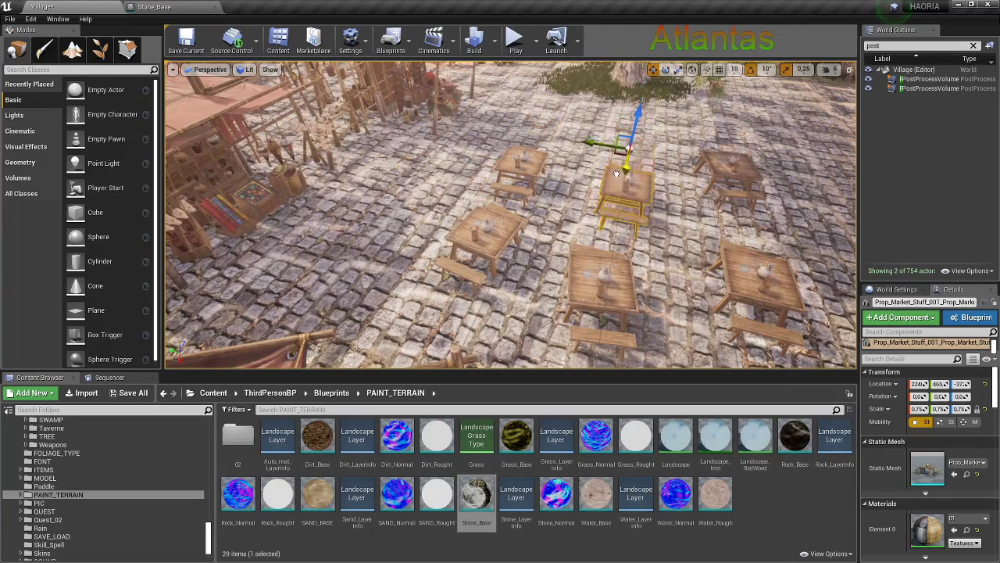
{"action": "left_click_drag", "start_coordinate": [625, 152], "coordinate": [695, 151]}
{"action": "right_click_drag", "start_coordinate": [696, 151], "coordinate": [695, 150]}
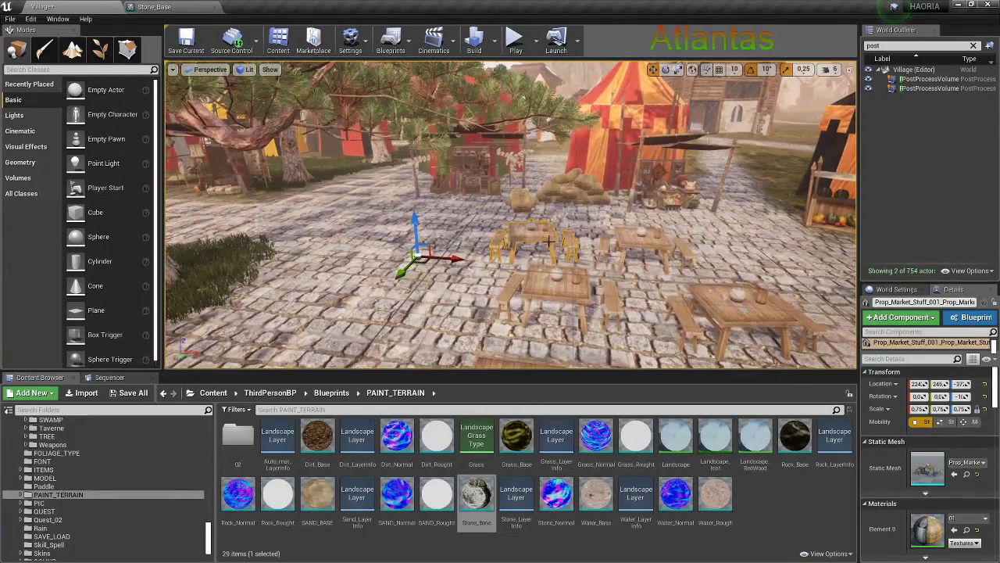
{"action": "right_click_drag", "start_coordinate": [437, 259], "coordinate": [437, 259]}
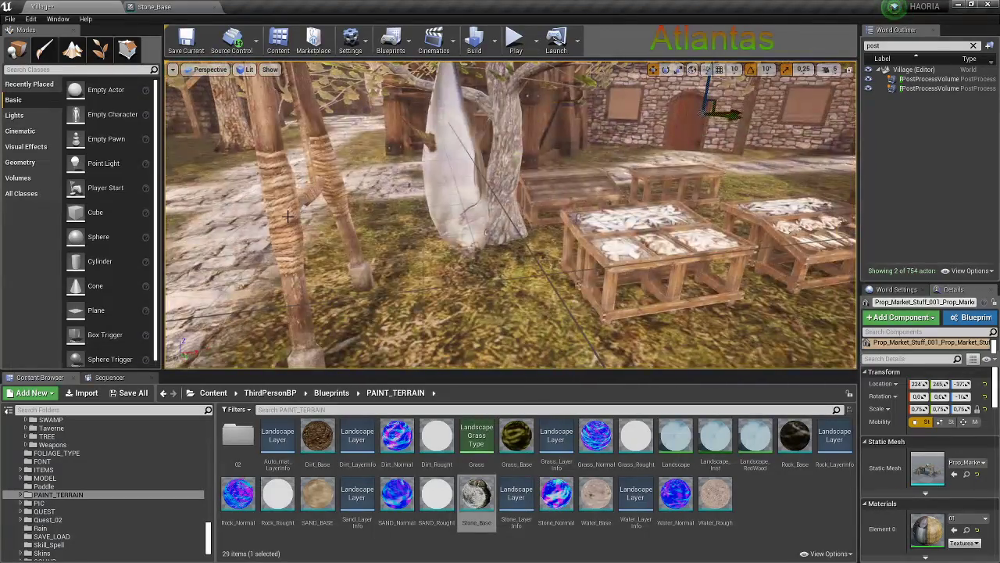
Shift the fishing-market group of stalls sideways along its Y axis
{"action": "left_click", "coordinate": [328, 236]}
{"action": "key", "text": "f"}
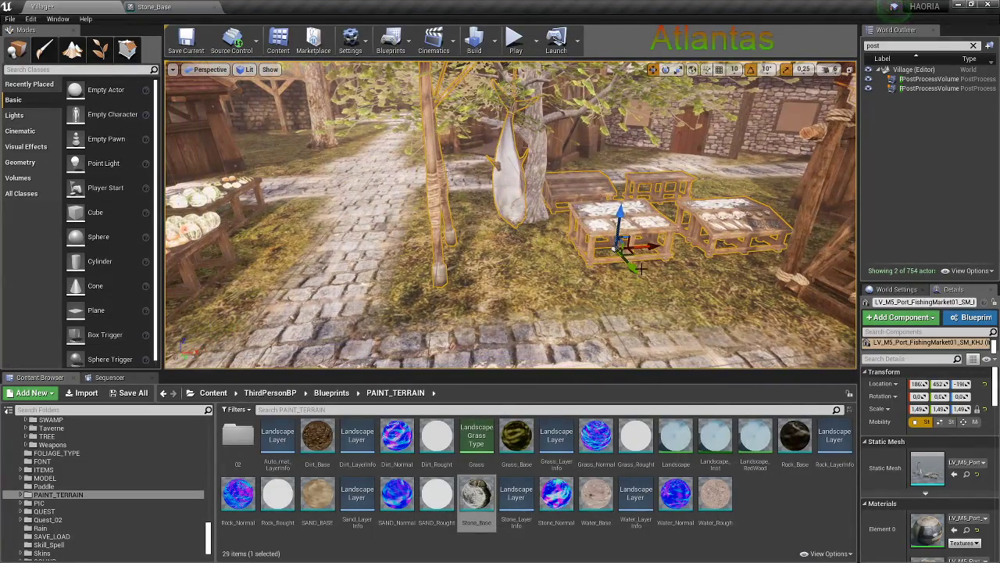
{"action": "left_click_drag", "start_coordinate": [636, 267], "coordinate": [604, 258]}
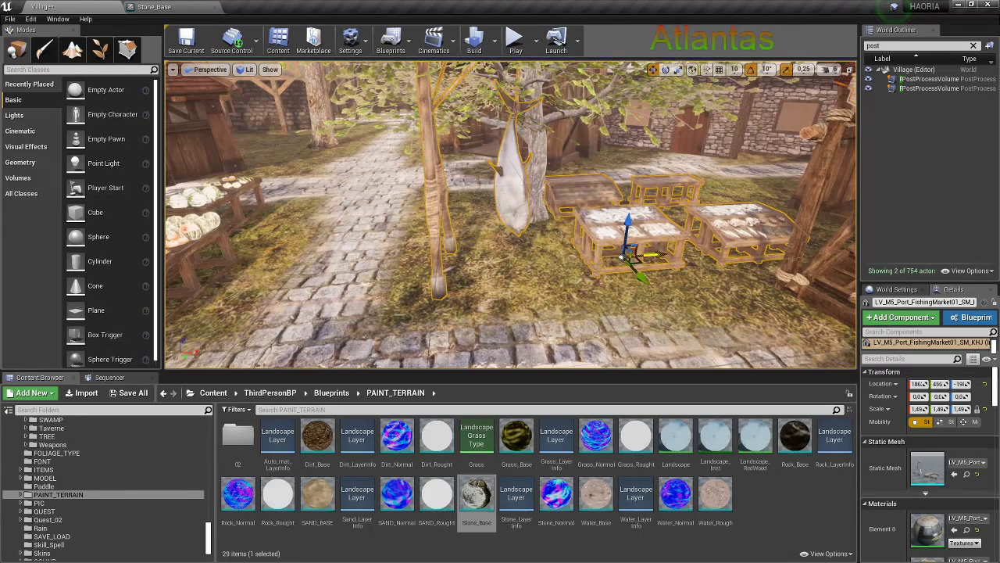
{"action": "mouse_move", "coordinate": [605, 257]}
{"action": "left_mouse_down"}
{"action": "mouse_move", "coordinate": [608, 274]}
{"action": "mouse_move", "coordinate": [605, 266]}
{"action": "left_mouse_up"}
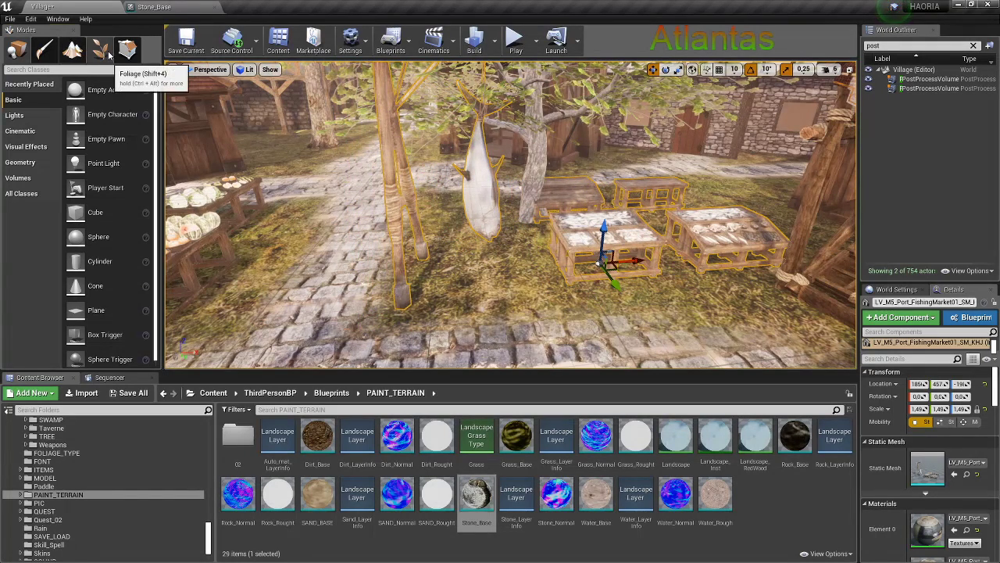
Paint Tree_02 foliage instances onto the ground near the market, then return to Place mode
{"action": "left_click", "coordinate": [100, 48]}
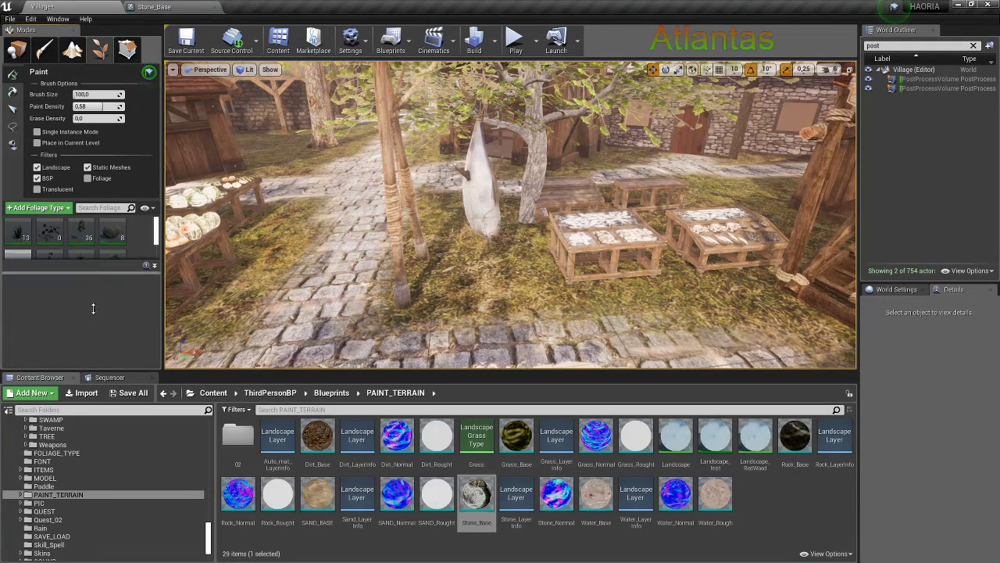
{"action": "left_click", "coordinate": [114, 254]}
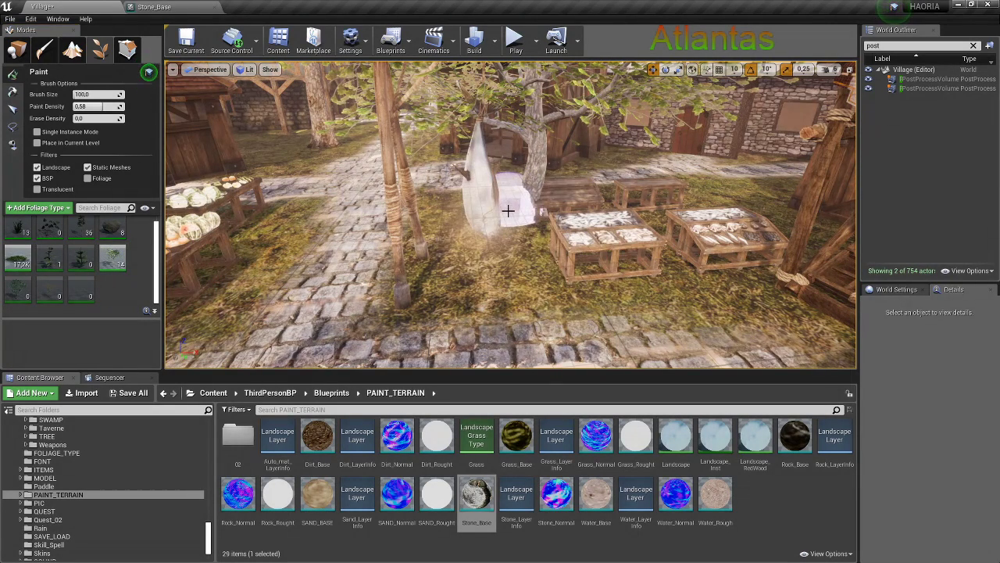
{"action": "left_click", "coordinate": [512, 210]}
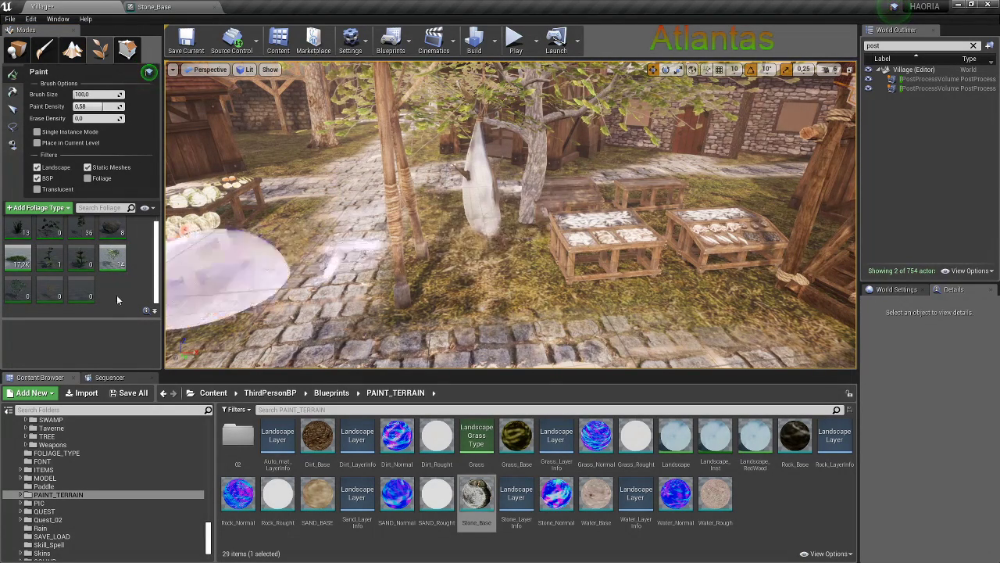
{"action": "left_click", "coordinate": [18, 288]}
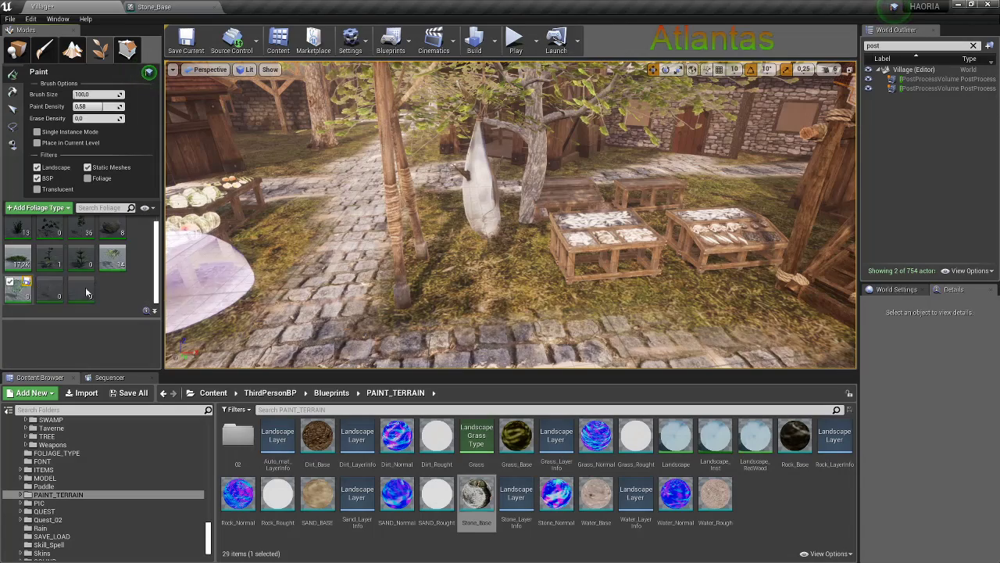
{"action": "left_click", "coordinate": [16, 49]}
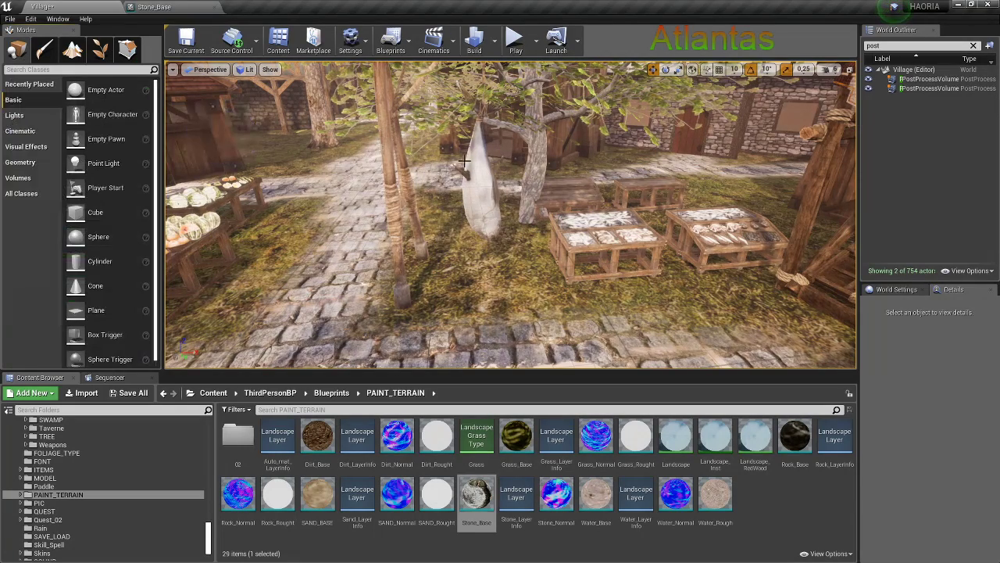
Move Tree_07 along the lane beside the courtyard houses
{"action": "left_click", "coordinate": [543, 144]}
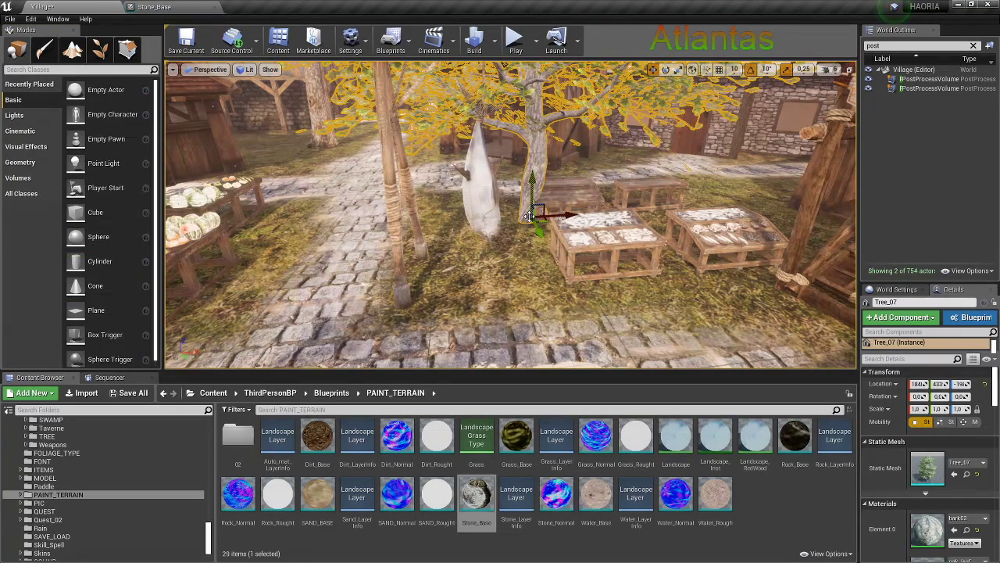
{"action": "right_click_drag", "start_coordinate": [529, 170], "coordinate": [676, 196]}
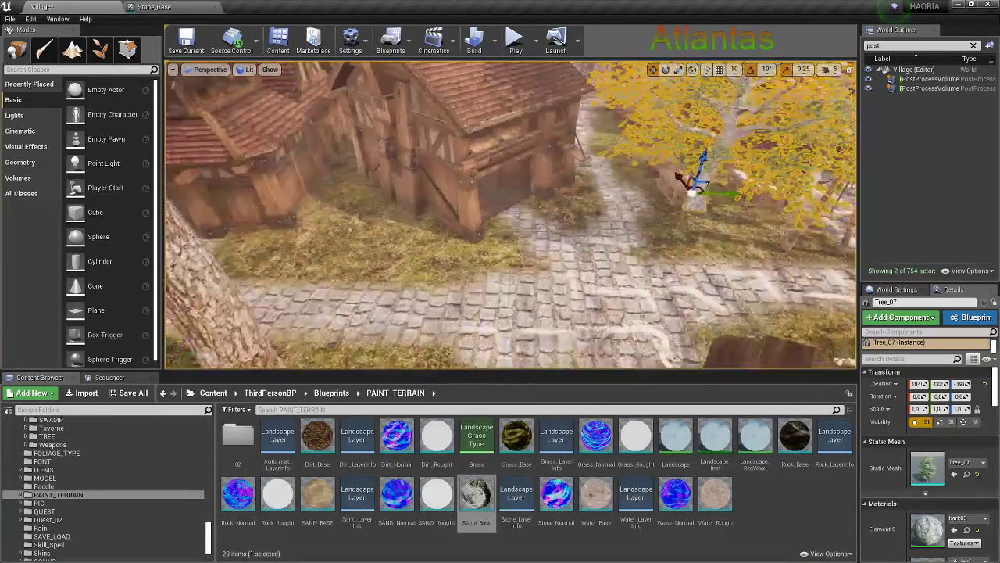
{"action": "mouse_move", "coordinate": [675, 196]}
{"action": "left_mouse_down"}
{"action": "mouse_move", "coordinate": [706, 246]}
{"action": "mouse_move", "coordinate": [663, 262]}
{"action": "left_mouse_up"}
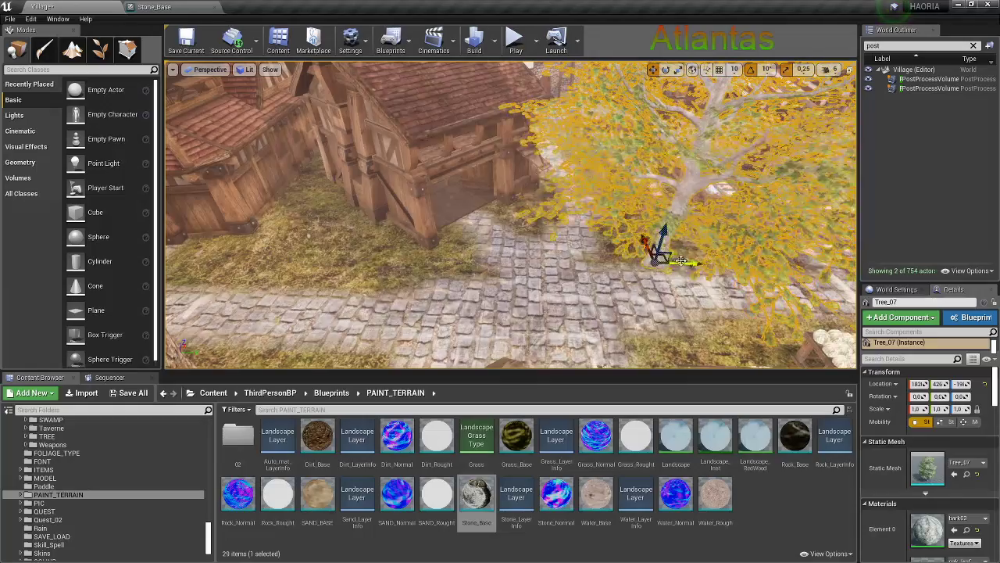
{"action": "mouse_move", "coordinate": [662, 261]}
{"action": "right_mouse_down"}
{"action": "mouse_move", "coordinate": [547, 266]}
{"action": "mouse_move", "coordinate": [508, 234]}
{"action": "mouse_move", "coordinate": [516, 258]}
{"action": "right_mouse_up"}
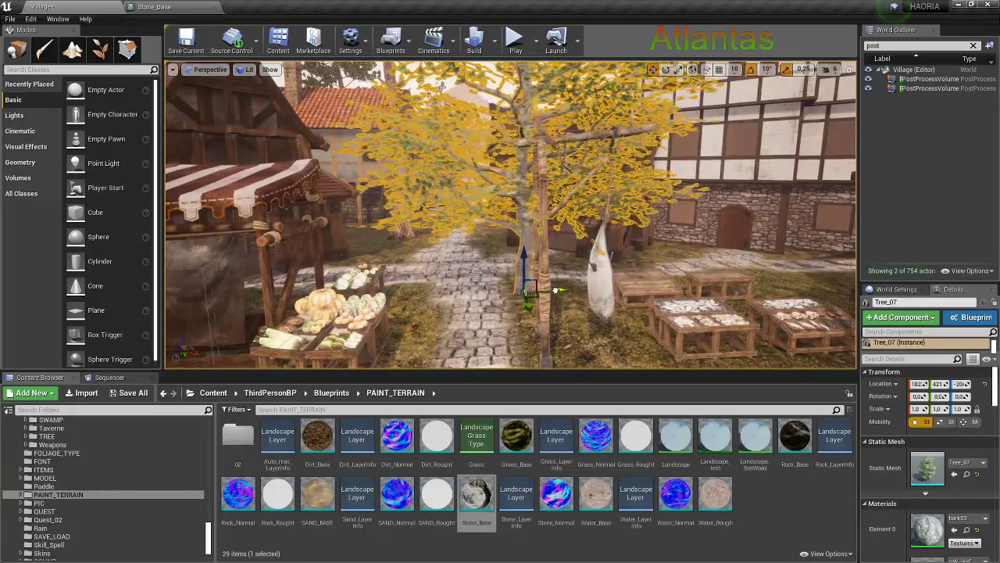
Rotate Tree_07 by -40 degrees and orbit around it to check its placement
{"action": "key", "text": "e"}
{"action": "left_click_drag", "start_coordinate": [574, 295], "coordinate": [547, 313]}
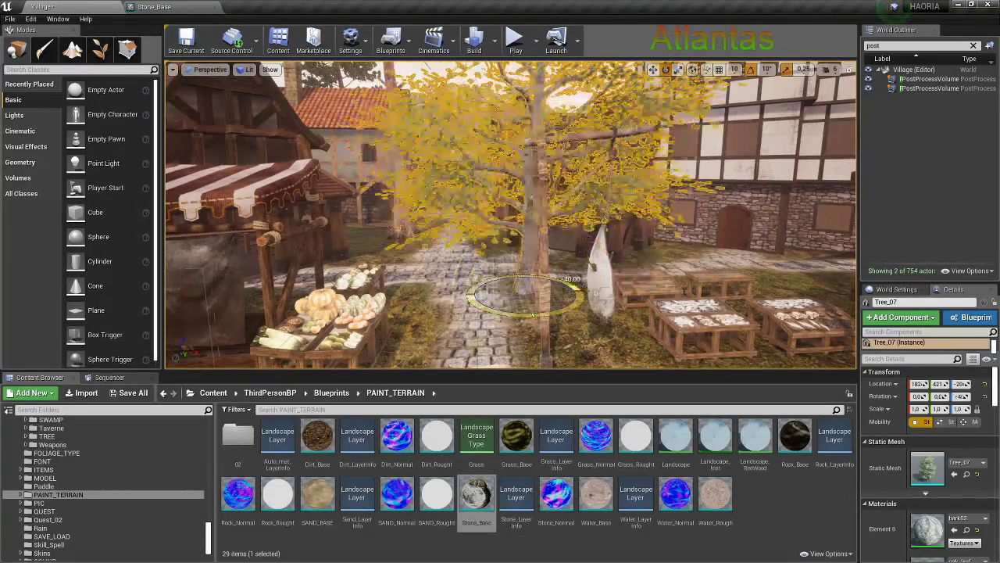
{"action": "right_click_drag", "start_coordinate": [515, 258], "coordinate": [469, 235]}
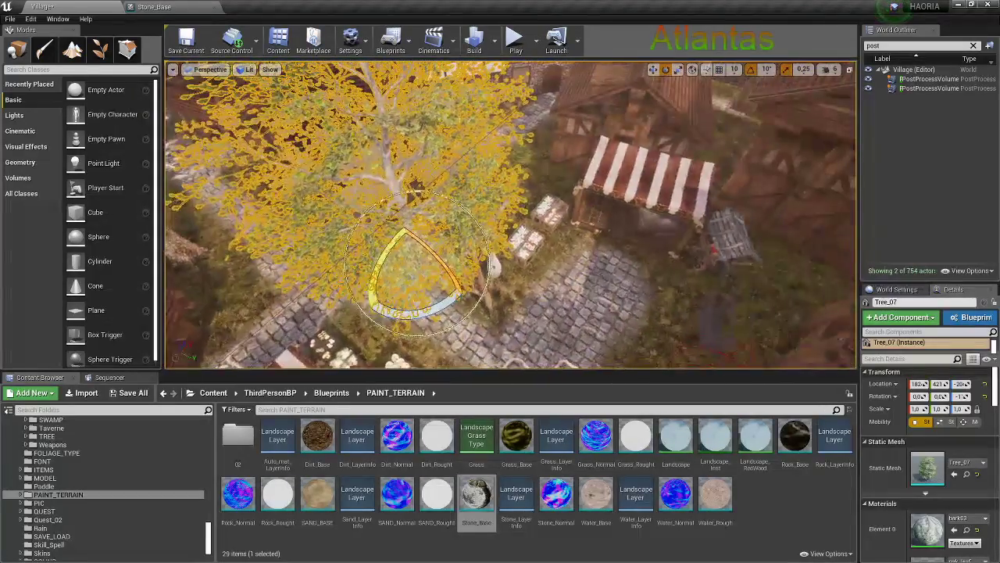
{"action": "right_click_drag", "start_coordinate": [505, 269], "coordinate": [504, 269]}
{"action": "key", "text": "f"}
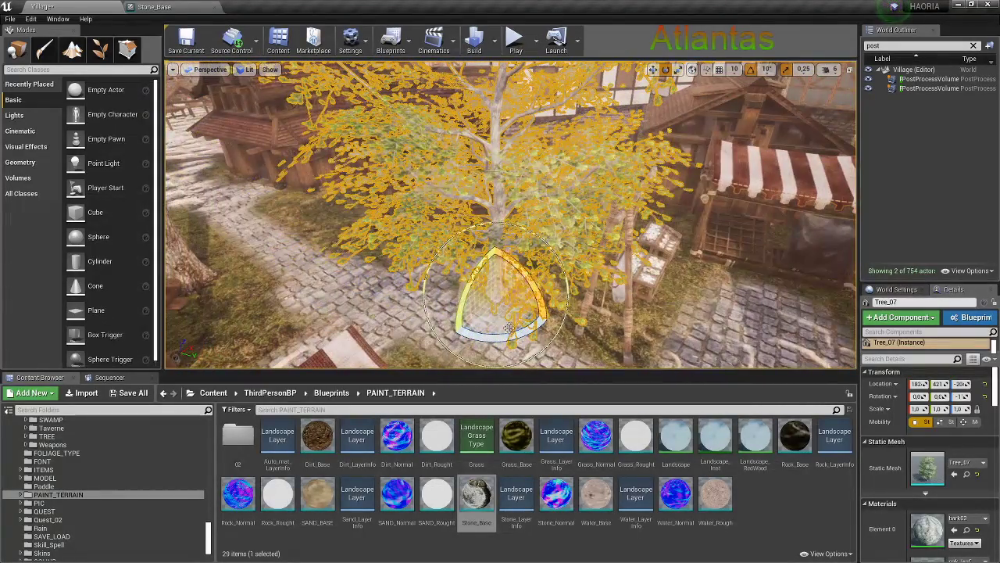
{"action": "left_click_drag", "start_coordinate": [500, 297], "coordinate": [534, 318], "text": "alt"}
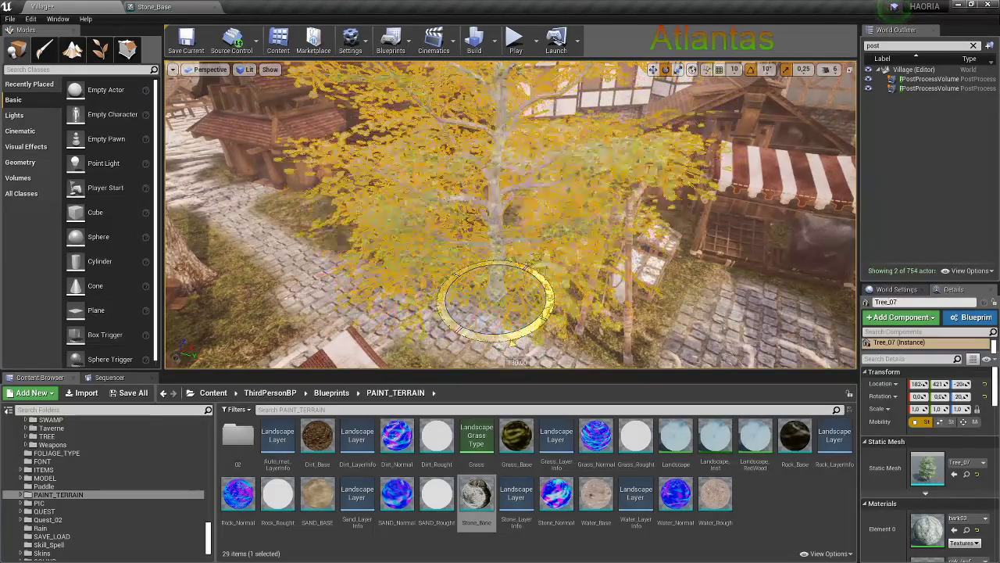
{"action": "key", "text": "w"}
{"action": "right_click_drag", "start_coordinate": [534, 318], "coordinate": [534, 318]}
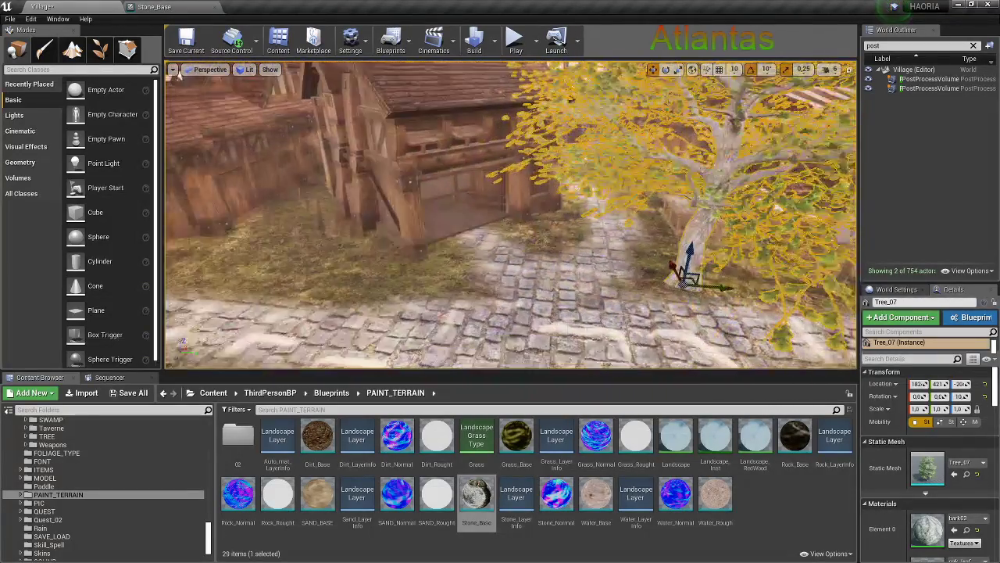
{"action": "right_click_drag", "start_coordinate": [323, 249], "coordinate": [324, 248]}
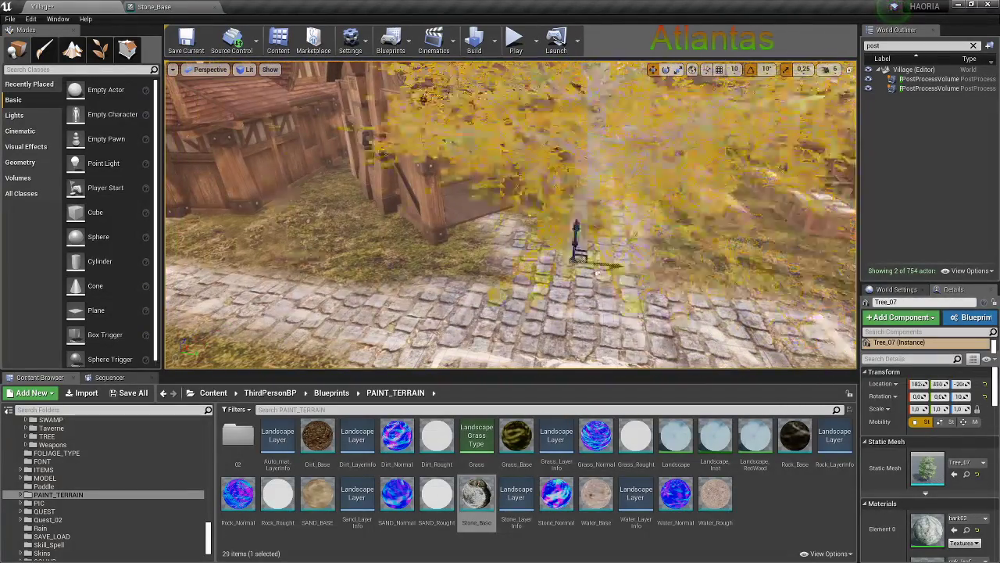
{"action": "left_click_drag", "start_coordinate": [331, 213], "coordinate": [456, 245], "text": "alt"}
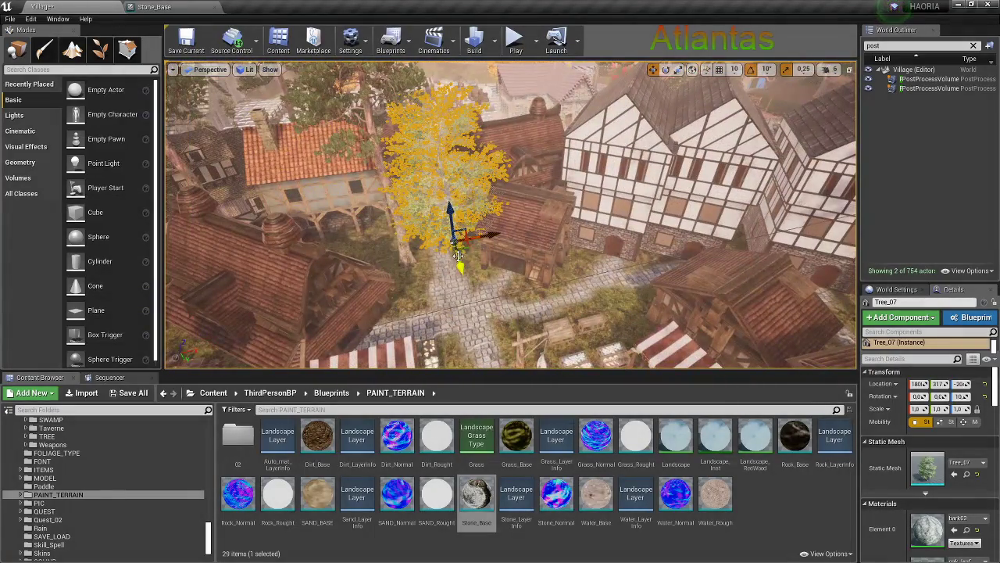
{"action": "left_click_drag", "start_coordinate": [457, 255], "coordinate": [440, 267], "text": "alt"}
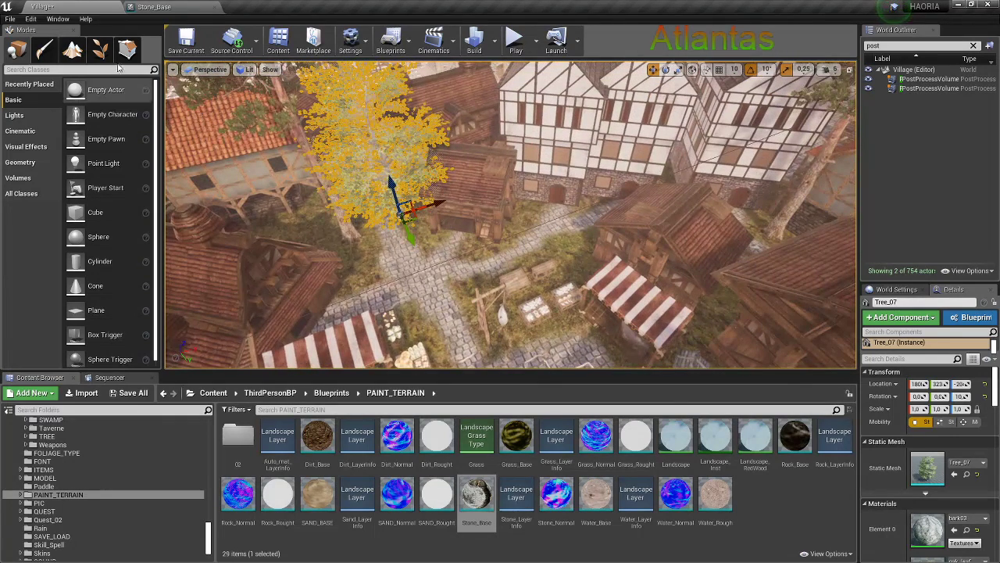
In Foliage mode, activate the tree foliage type and set Brush Size to 20
{"action": "left_click", "coordinate": [100, 49]}
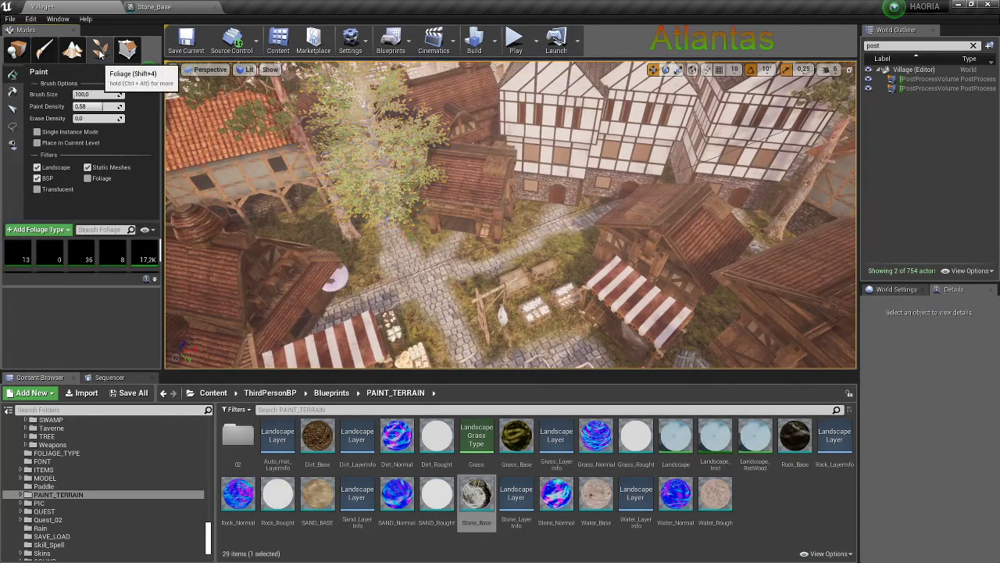
{"action": "left_click", "coordinate": [75, 227]}
{"action": "left_click_drag", "start_coordinate": [80, 270], "coordinate": [98, 308]}
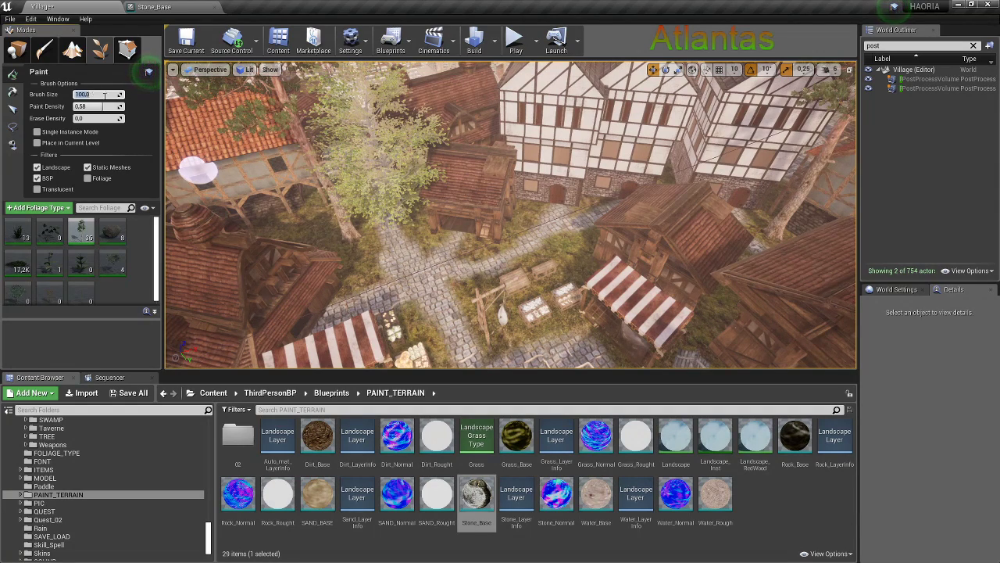
{"action": "type", "text": "20"}
{"action": "key", "text": "Return"}
Paint tall trees onto the courtyard ground and the grassy bank beside the market stalls
{"action": "right_click_drag", "start_coordinate": [574, 247], "coordinate": [469, 253]}
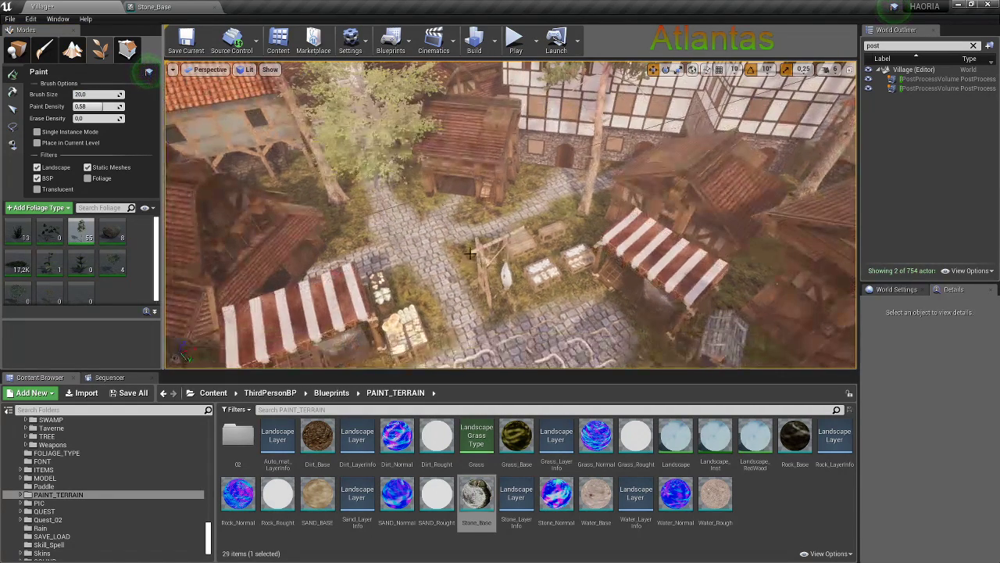
{"action": "left_click", "coordinate": [453, 248]}
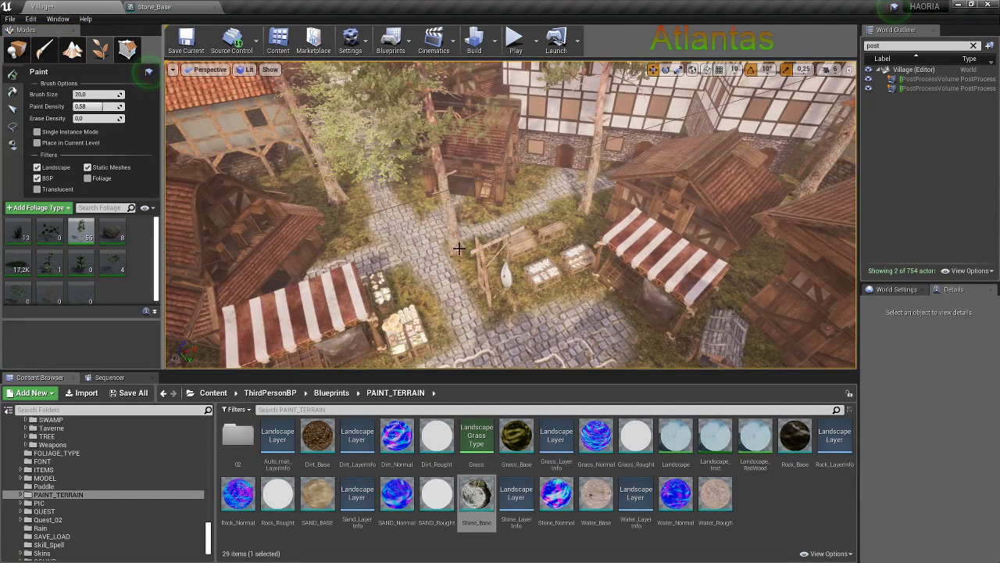
{"action": "left_click", "coordinate": [354, 233]}
{"action": "right_click_drag", "start_coordinate": [257, 230], "coordinate": [258, 203]}
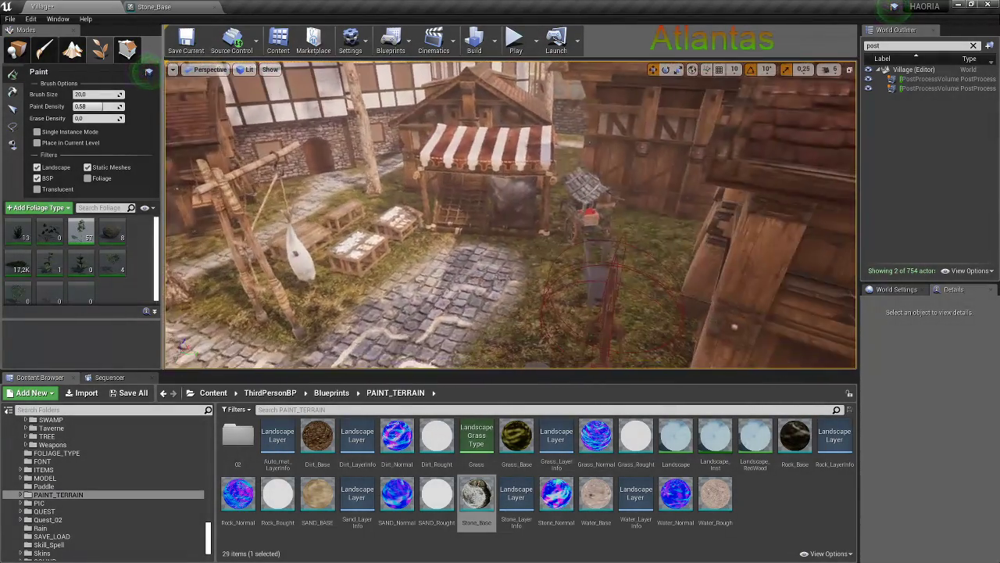
{"action": "mouse_move", "coordinate": [646, 240]}
{"action": "right_mouse_down"}
{"action": "mouse_move", "coordinate": [703, 240]}
{"action": "mouse_move", "coordinate": [639, 237]}
{"action": "right_mouse_up"}
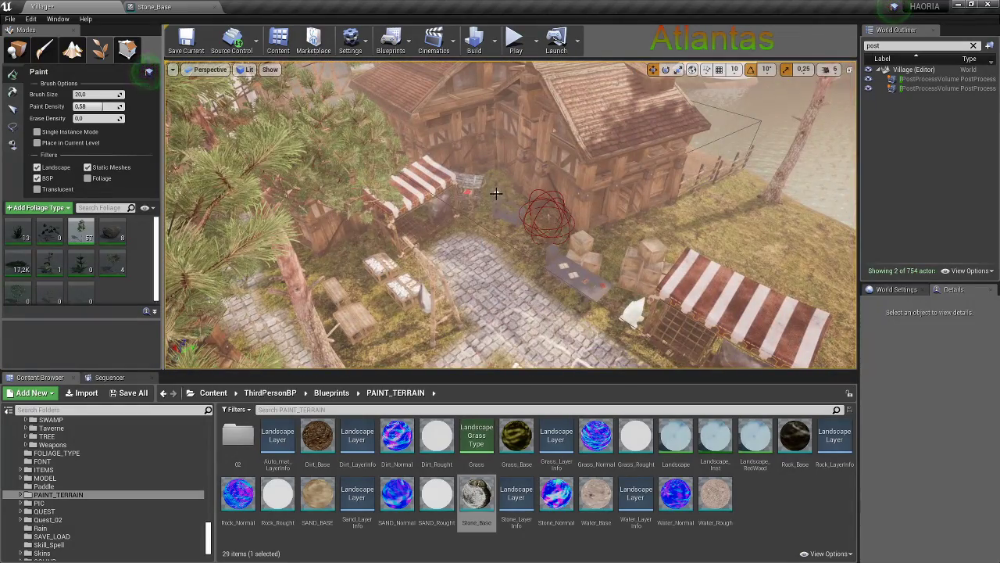
{"action": "right_click_drag", "start_coordinate": [496, 192], "coordinate": [560, 238]}
{"action": "right_click_drag", "start_coordinate": [637, 283], "coordinate": [584, 232]}
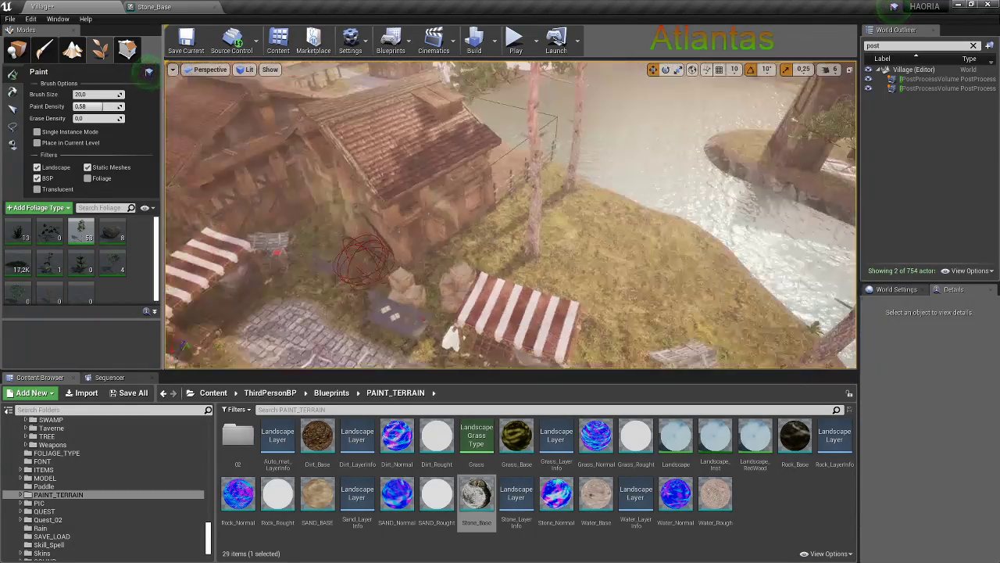
{"action": "left_click_drag", "start_coordinate": [584, 232], "coordinate": [636, 284]}
{"action": "right_click_drag", "start_coordinate": [674, 299], "coordinate": [640, 281]}
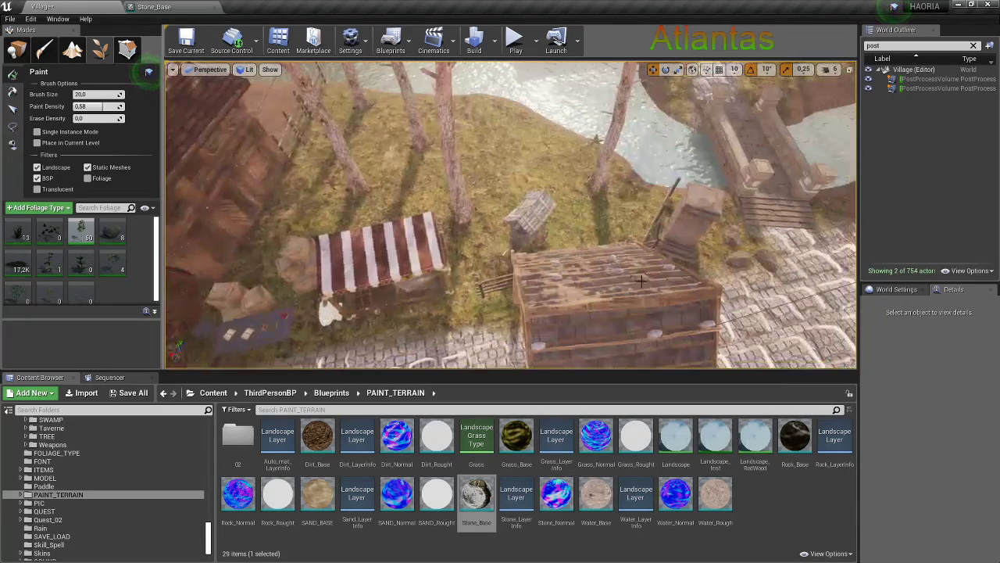
{"action": "left_click", "coordinate": [515, 170]}
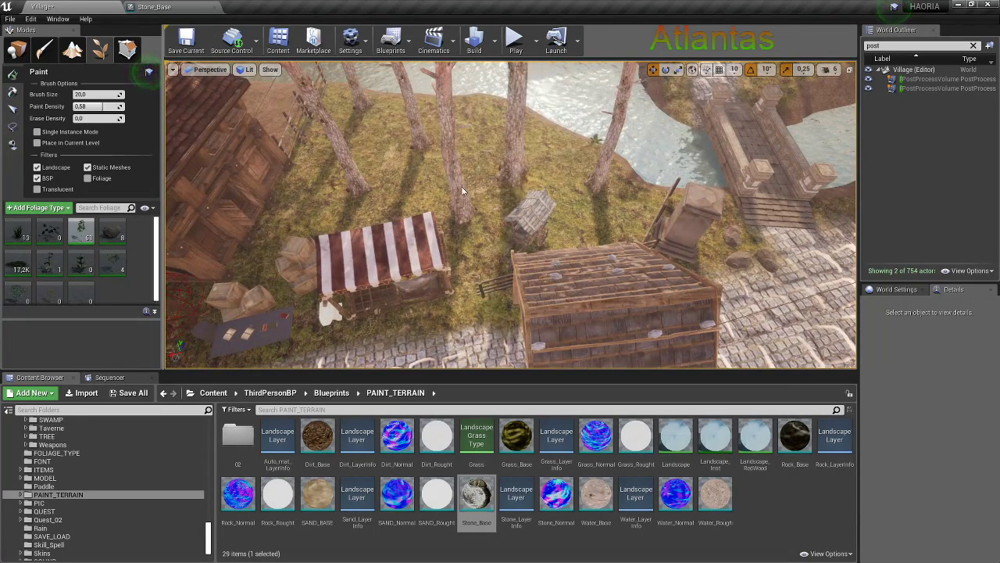
{"action": "right_click_drag", "start_coordinate": [515, 169], "coordinate": [469, 203]}
Pick the grass foliage type, enlarge the brush to about 103.17, and paint grass by the pond-bank trees
{"action": "left_click", "coordinate": [18, 264]}
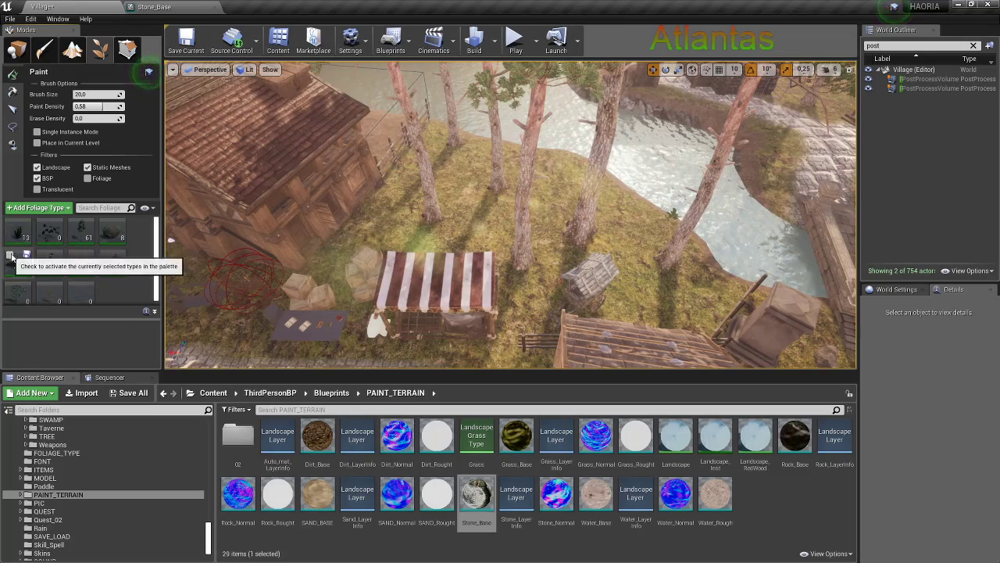
{"action": "left_click_drag", "start_coordinate": [88, 94], "coordinate": [94, 137]}
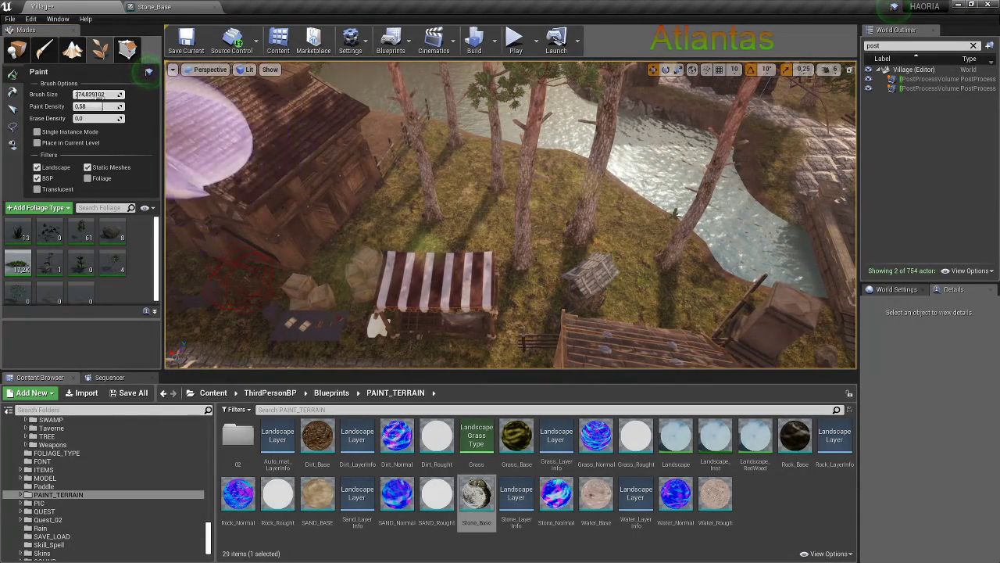
{"action": "mouse_move", "coordinate": [469, 162]}
{"action": "right_mouse_down"}
{"action": "mouse_move", "coordinate": [418, 168]}
{"action": "mouse_move", "coordinate": [480, 242]}
{"action": "right_mouse_up"}
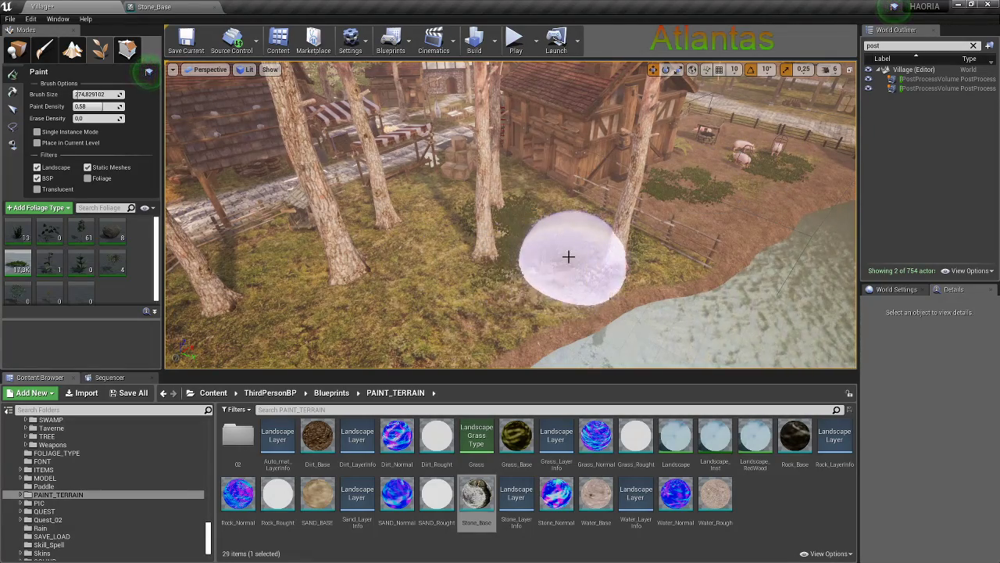
{"action": "right_click_drag", "start_coordinate": [530, 274], "coordinate": [529, 261]}
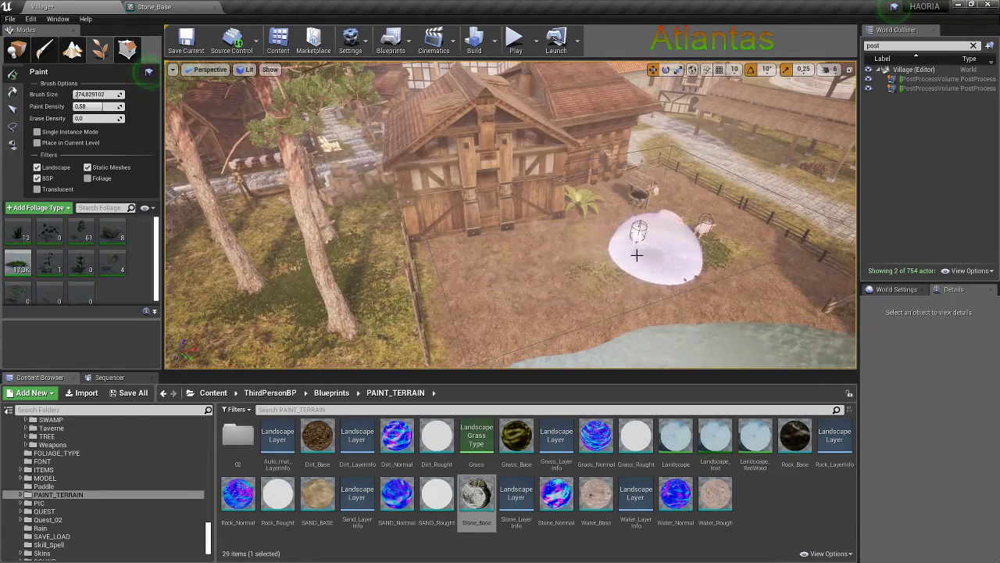
{"action": "right_click_drag", "start_coordinate": [453, 272], "coordinate": [453, 313]}
{"action": "right_click_drag", "start_coordinate": [422, 258], "coordinate": [513, 242]}
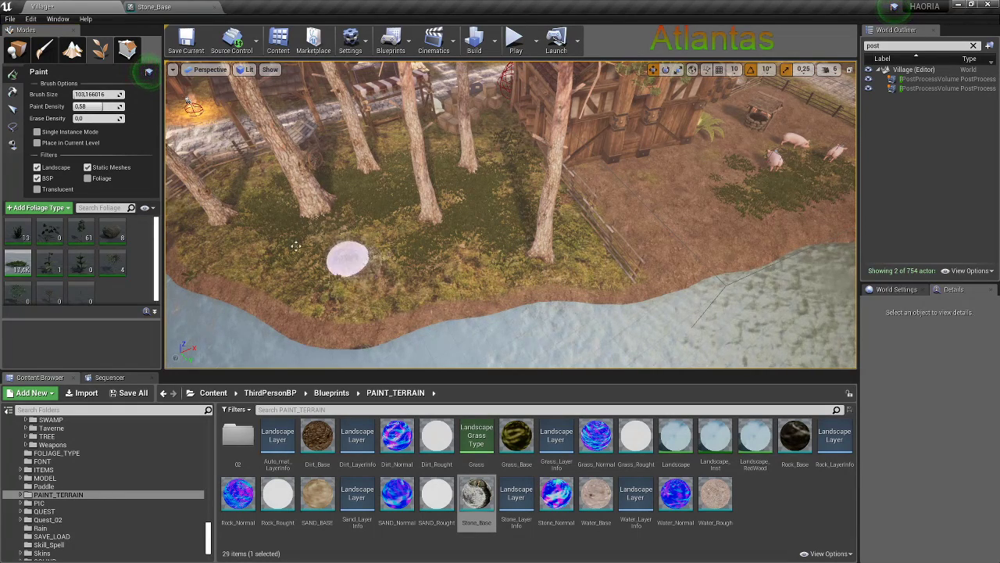
{"action": "left_click_drag", "start_coordinate": [346, 286], "coordinate": [561, 253]}
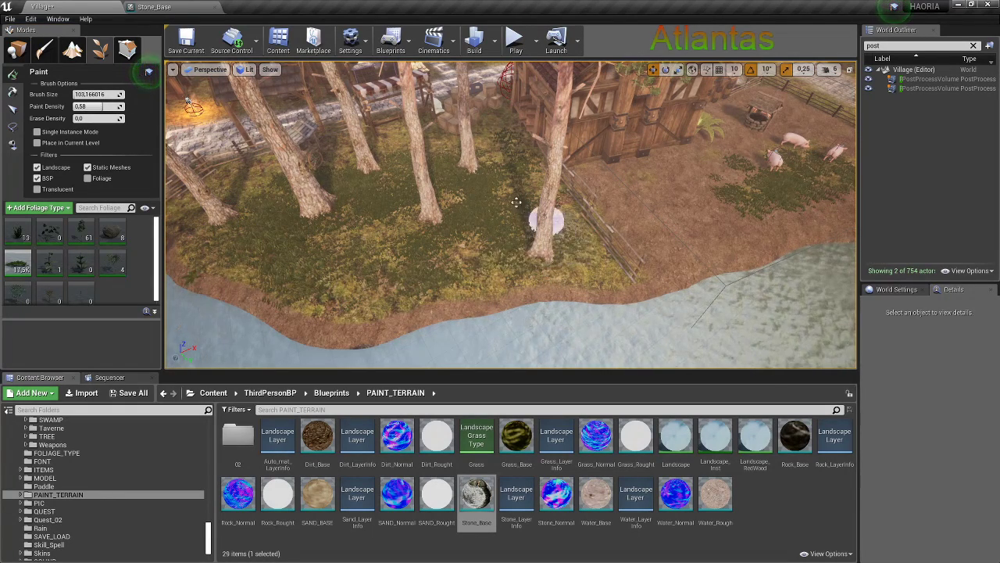
{"action": "right_click_drag", "start_coordinate": [340, 218], "coordinate": [399, 258]}
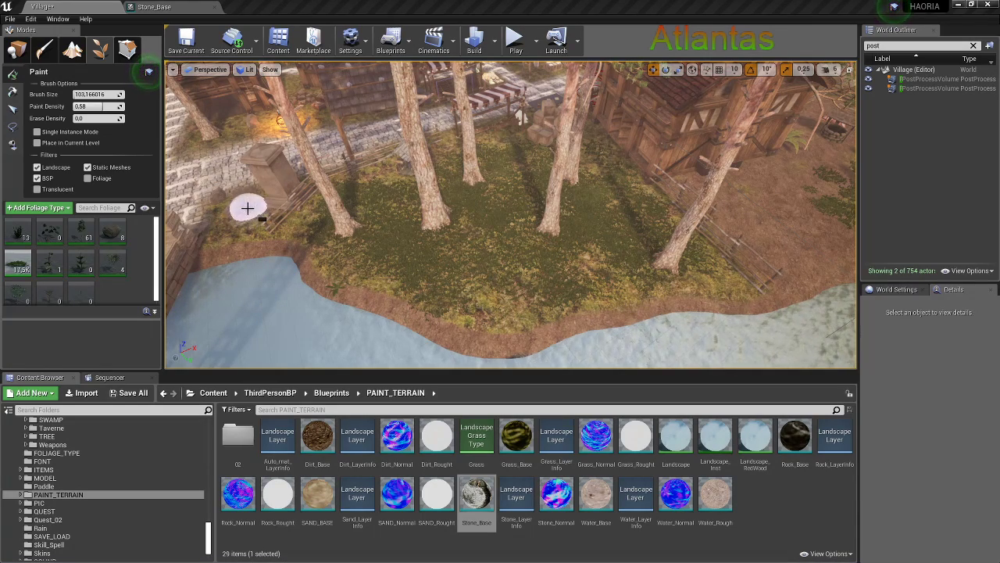
{"action": "right_click_drag", "start_coordinate": [342, 217], "coordinate": [402, 290]}
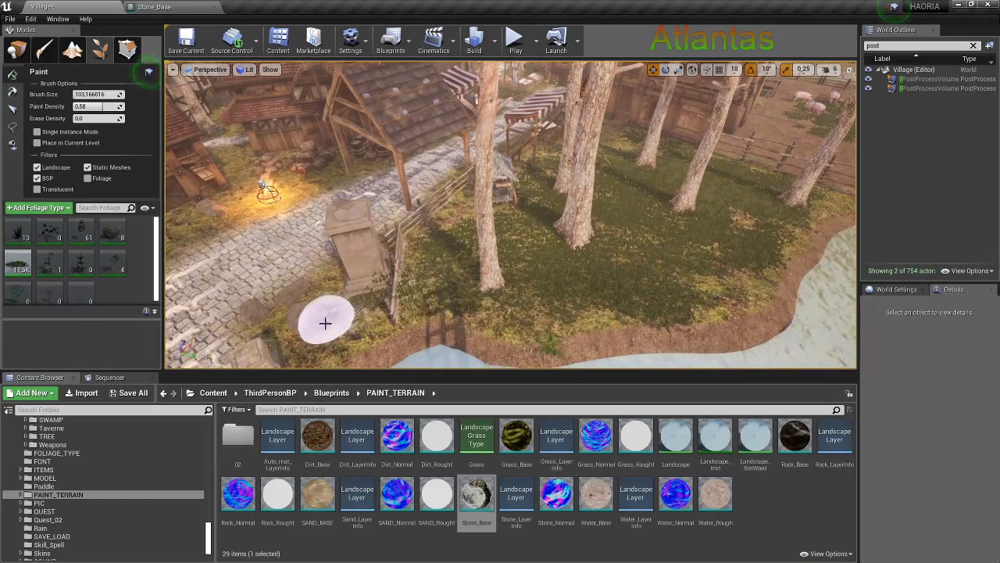
{"action": "right_click_drag", "start_coordinate": [353, 307], "coordinate": [328, 309]}
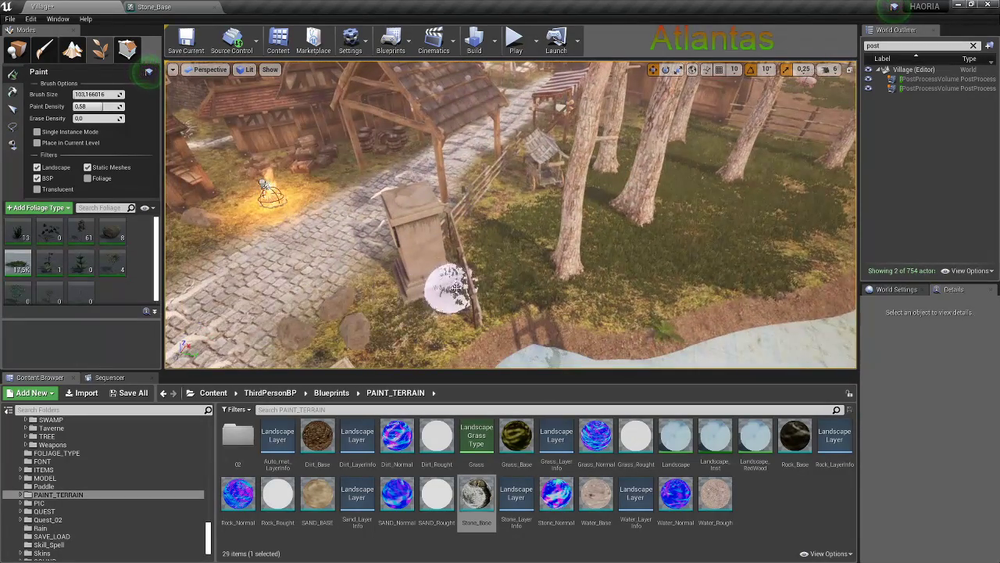
{"action": "right_click_drag", "start_coordinate": [530, 277], "coordinate": [530, 271]}
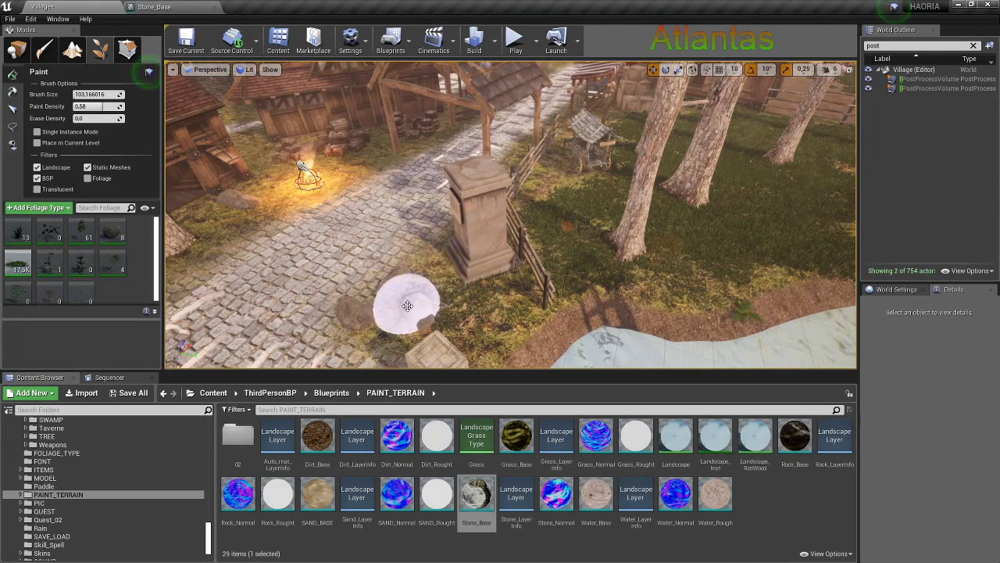
{"action": "right_click_drag", "start_coordinate": [485, 313], "coordinate": [492, 309]}
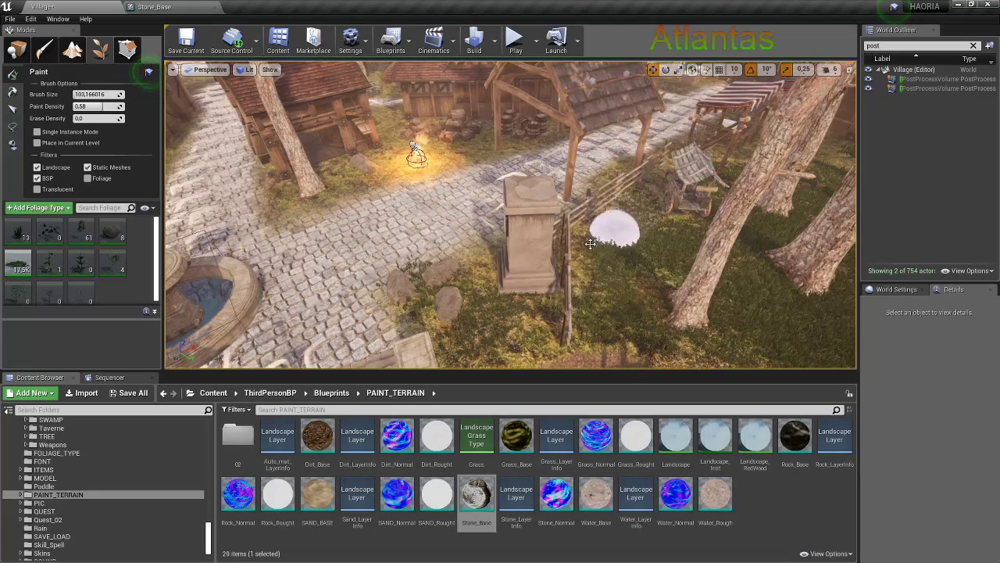
{"action": "right_click_drag", "start_coordinate": [631, 214], "coordinate": [447, 218]}
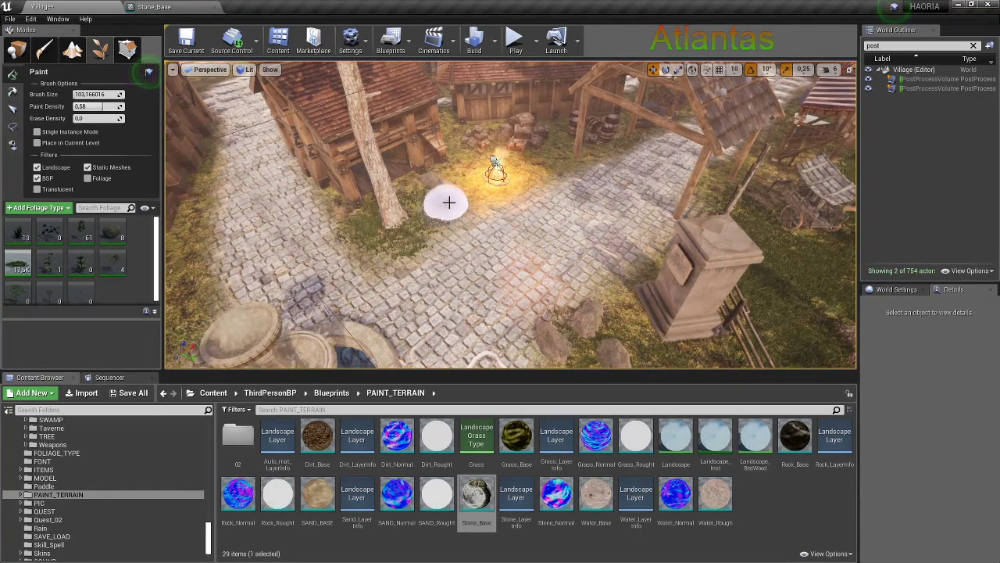
{"action": "mouse_move", "coordinate": [411, 204]}
{"action": "right_mouse_down"}
{"action": "mouse_move", "coordinate": [480, 236]}
{"action": "mouse_move", "coordinate": [473, 260]}
{"action": "right_mouse_up"}
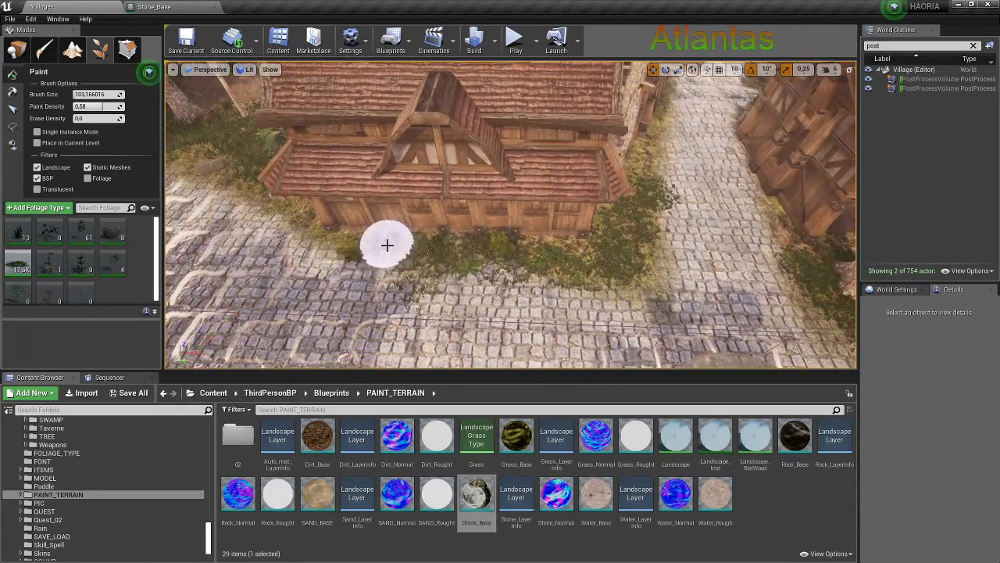
{"action": "right_click_drag", "start_coordinate": [387, 245], "coordinate": [446, 263]}
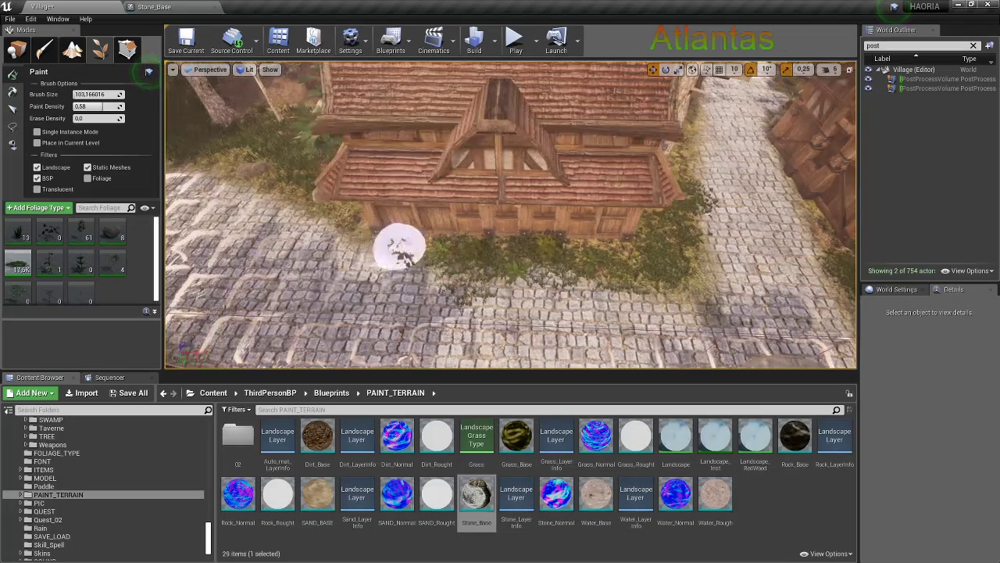
{"action": "right_click_drag", "start_coordinate": [608, 262], "coordinate": [613, 260]}
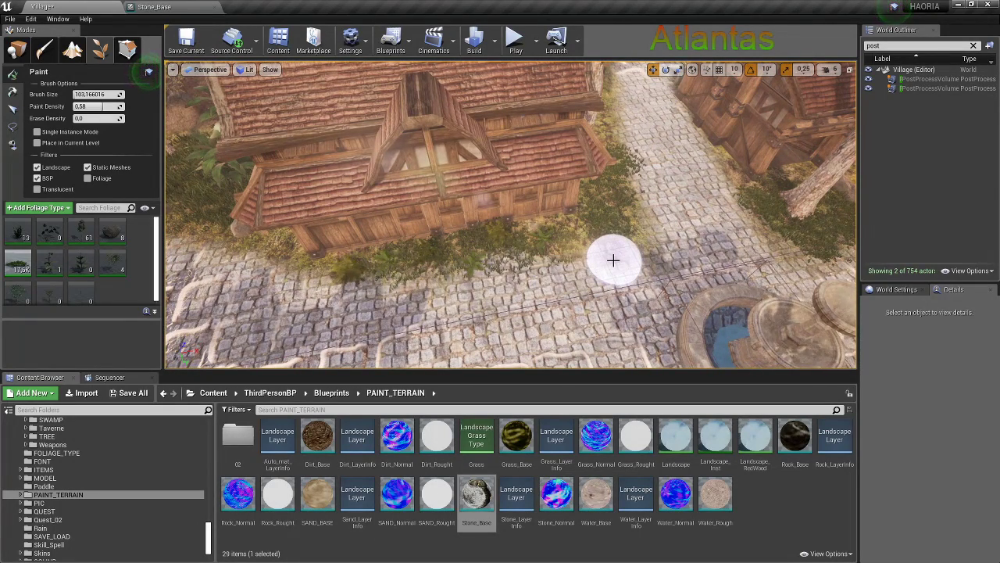
{"action": "right_click_drag", "start_coordinate": [632, 230], "coordinate": [599, 246]}
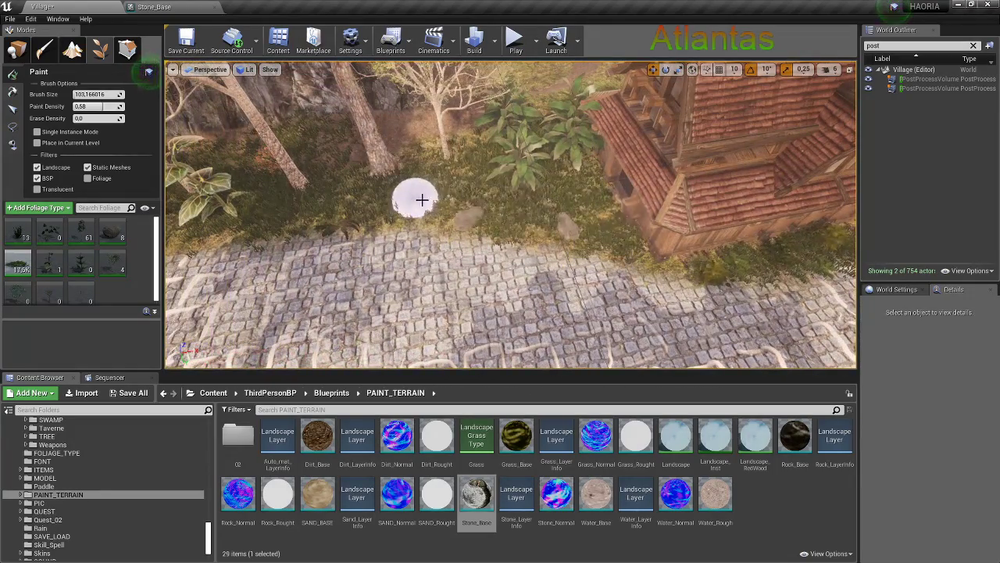
{"action": "mouse_move", "coordinate": [418, 196]}
{"action": "right_mouse_down"}
{"action": "mouse_move", "coordinate": [513, 202]}
{"action": "mouse_move", "coordinate": [509, 212]}
{"action": "mouse_move", "coordinate": [549, 286]}
{"action": "right_mouse_up"}
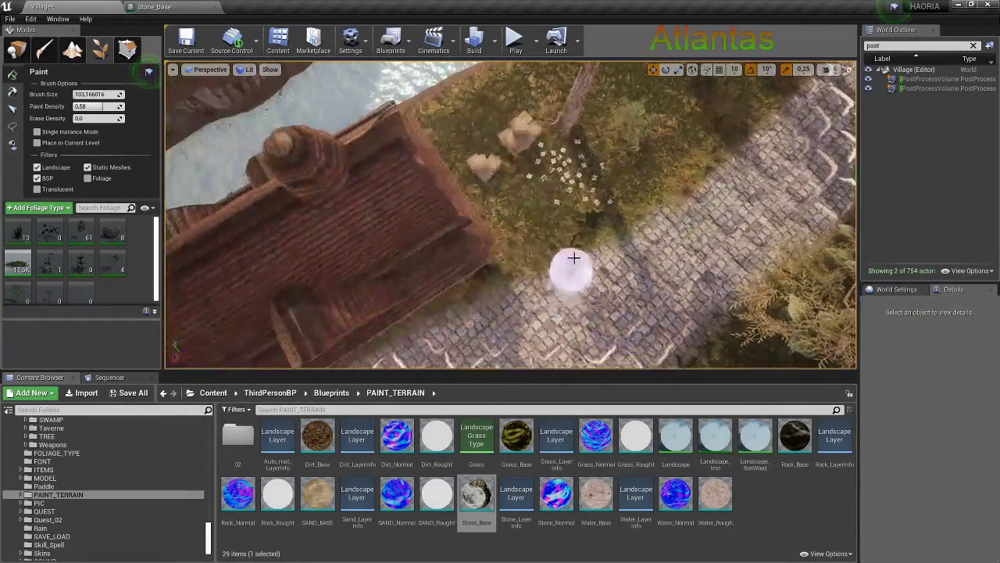
Paint grass foliage along the pond edge toward the fountain and wooden house
{"action": "right_click_drag", "start_coordinate": [550, 287], "coordinate": [605, 217]}
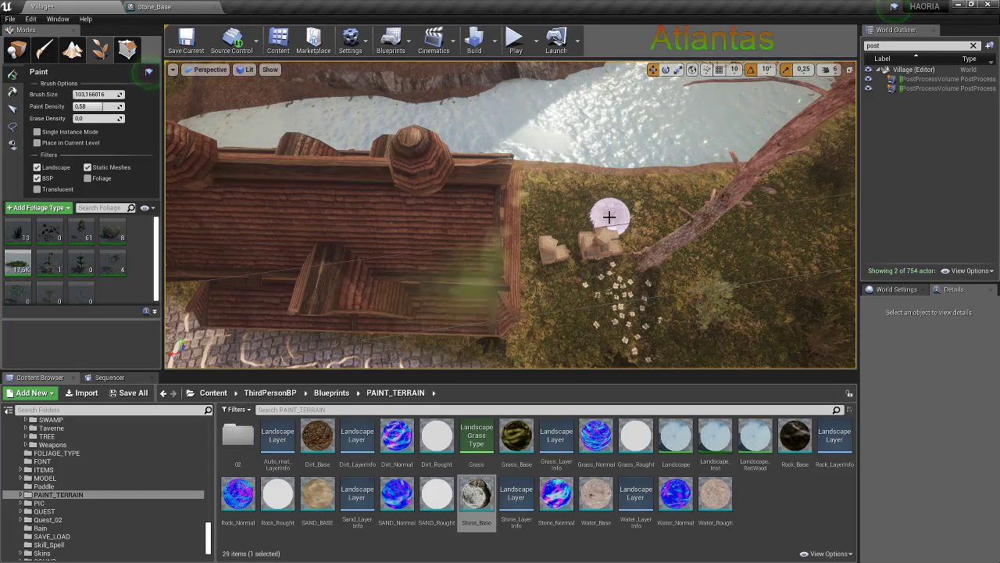
{"action": "mouse_move", "coordinate": [610, 217]}
{"action": "right_mouse_down"}
{"action": "mouse_move", "coordinate": [587, 196]}
{"action": "mouse_move", "coordinate": [602, 196]}
{"action": "right_mouse_up"}
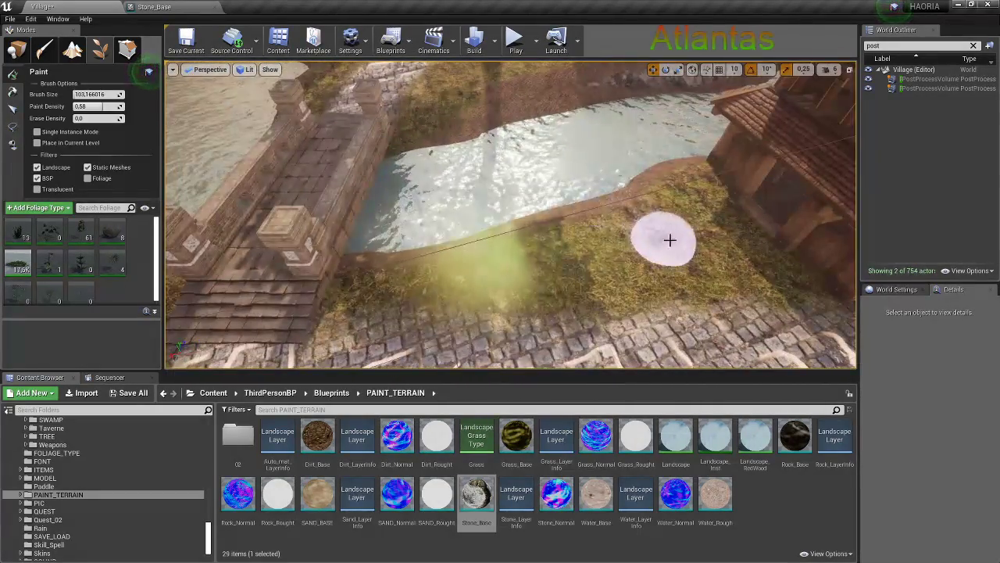
{"action": "left_click_drag", "start_coordinate": [699, 228], "coordinate": [509, 286]}
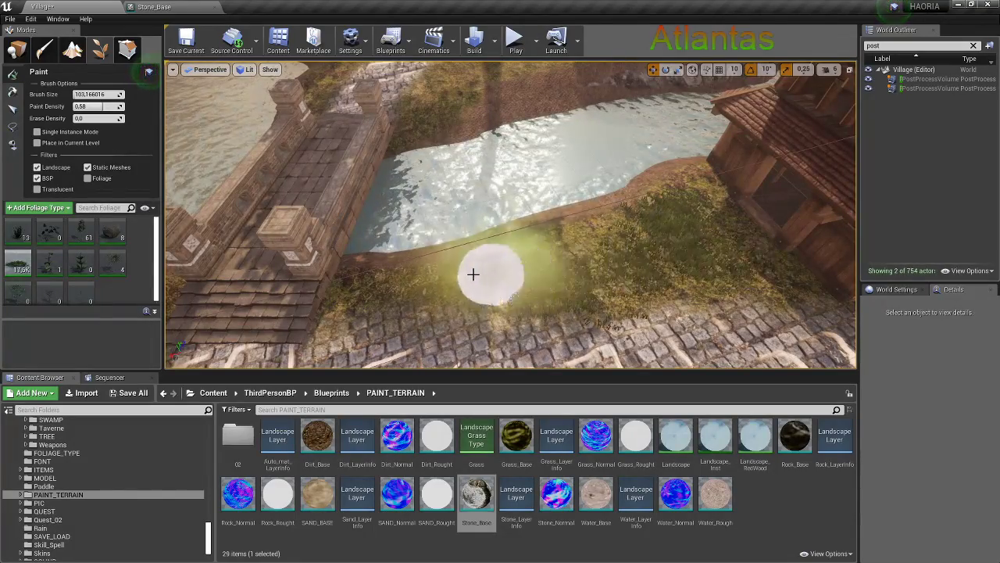
{"action": "mouse_move", "coordinate": [632, 241]}
{"action": "right_mouse_down"}
{"action": "mouse_move", "coordinate": [641, 247]}
{"action": "mouse_move", "coordinate": [357, 217]}
{"action": "right_mouse_up"}
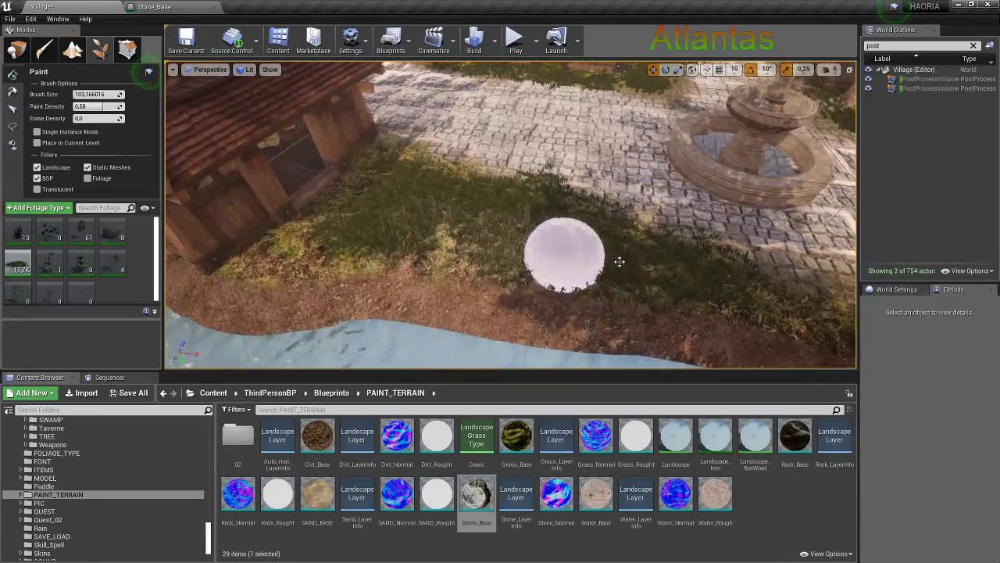
{"action": "right_click_drag", "start_coordinate": [428, 238], "coordinate": [683, 261]}
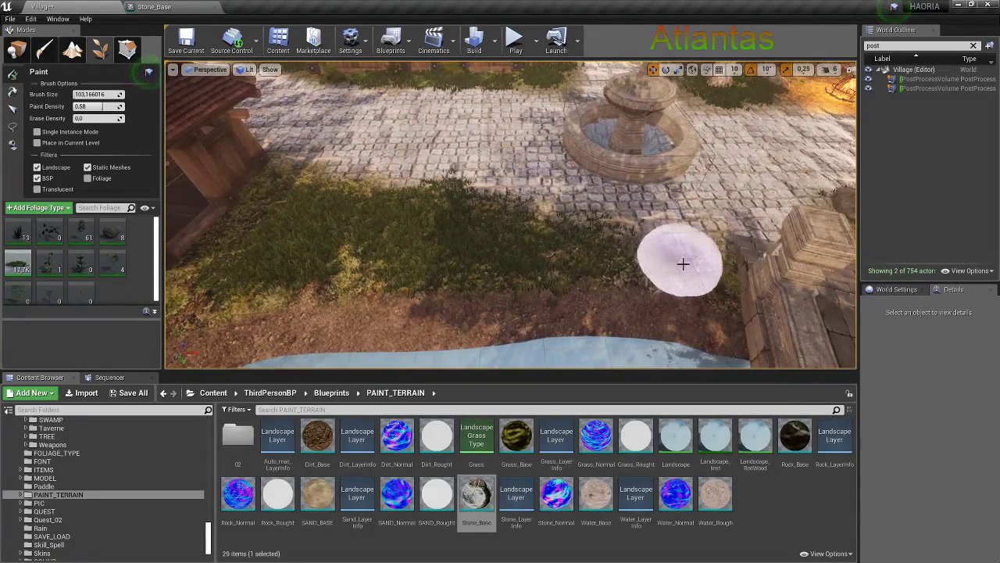
{"action": "right_click_drag", "start_coordinate": [364, 262], "coordinate": [438, 263]}
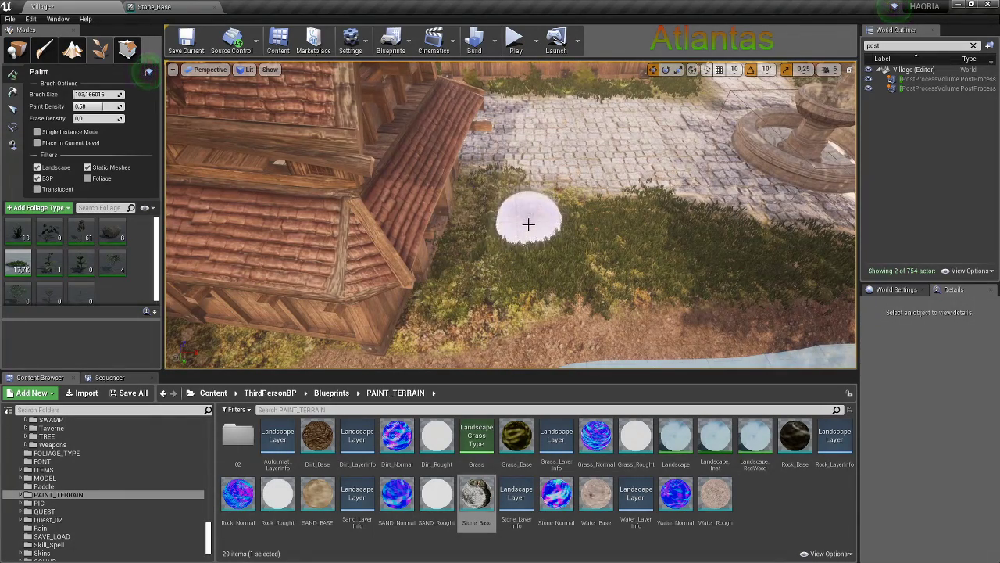
{"action": "right_click_drag", "start_coordinate": [529, 224], "coordinate": [469, 223]}
Return to Place mode and browse to ThirdPersonBP > Blueprints > AI > VILLAGE in the Content Browser
{"action": "left_click", "coordinate": [20, 52]}
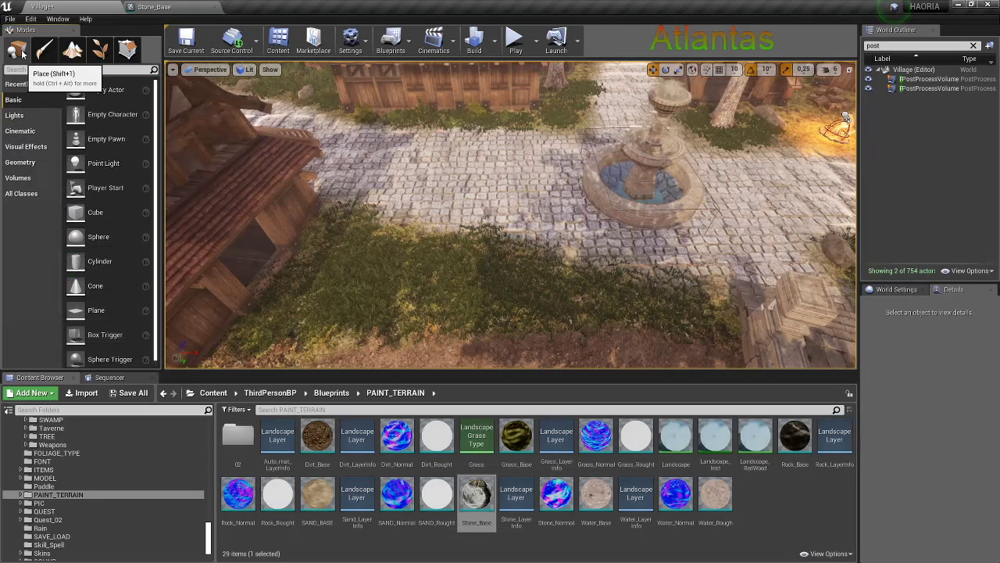
{"action": "left_click", "coordinate": [286, 393]}
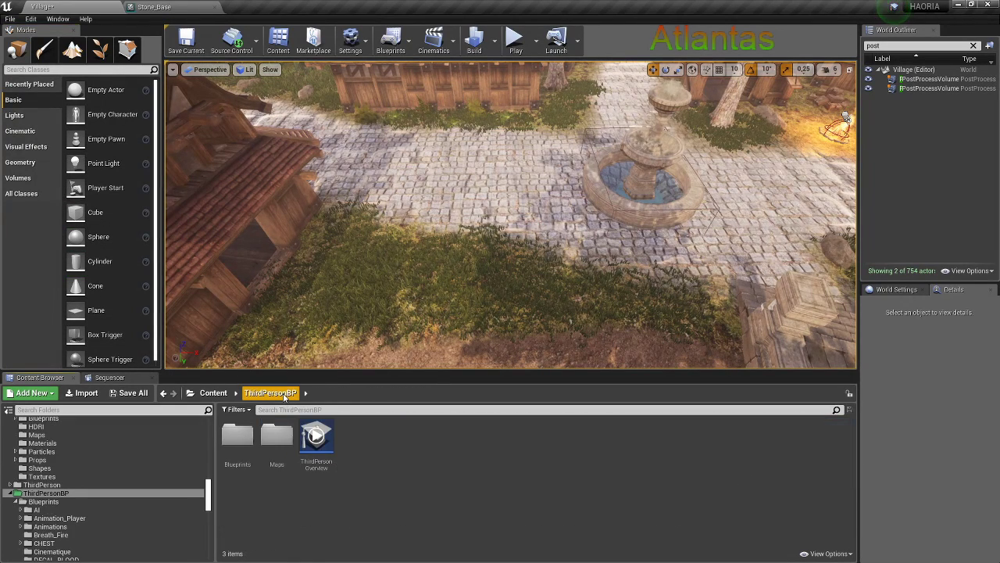
{"action": "double_click", "coordinate": [238, 435]}
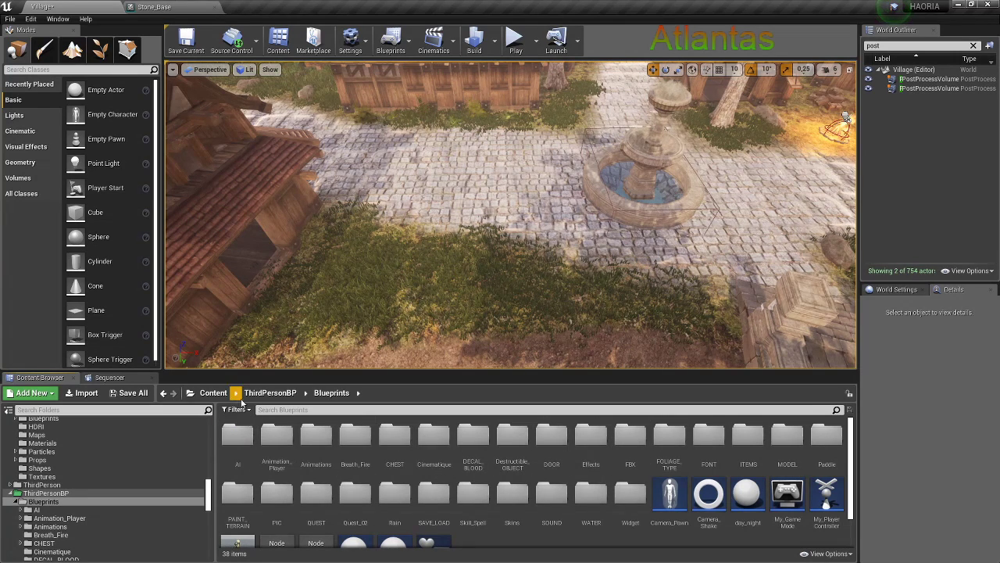
{"action": "left_click", "coordinate": [244, 443]}
{"action": "double_click", "coordinate": [244, 443]}
{"action": "left_click", "coordinate": [393, 438]}
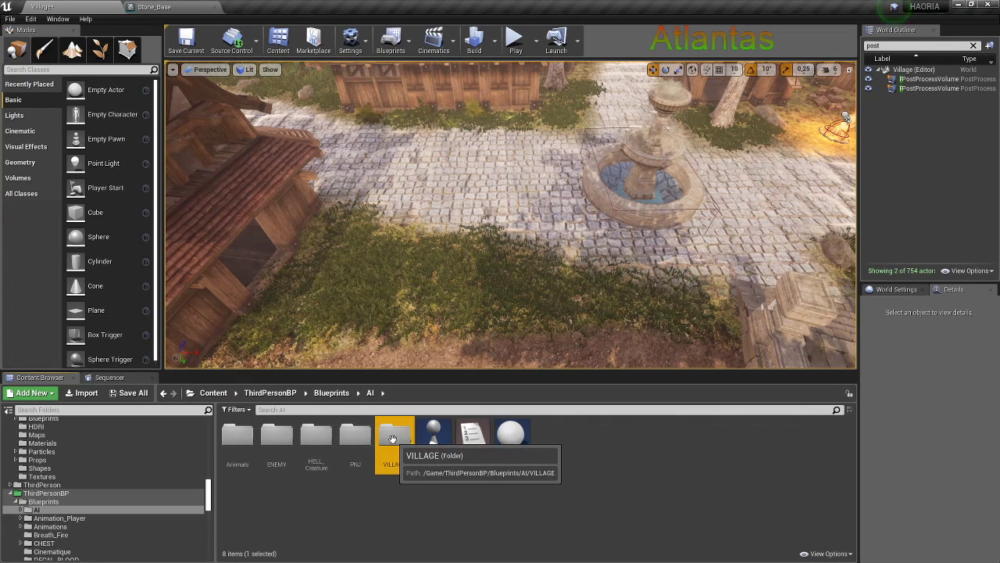
{"action": "double_click", "coordinate": [393, 439]}
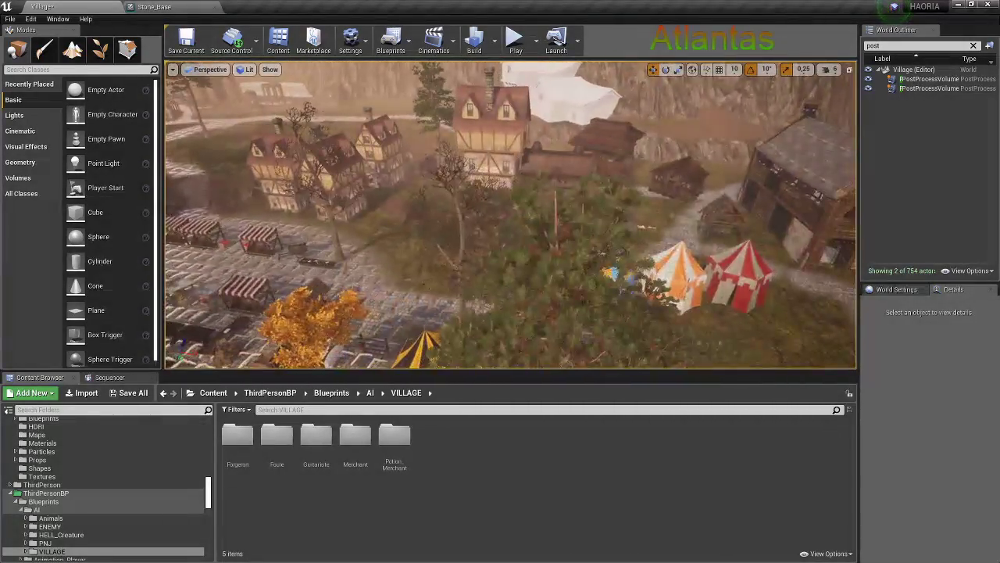
{"action": "right_click_drag", "start_coordinate": [411, 283], "coordinate": [410, 283]}
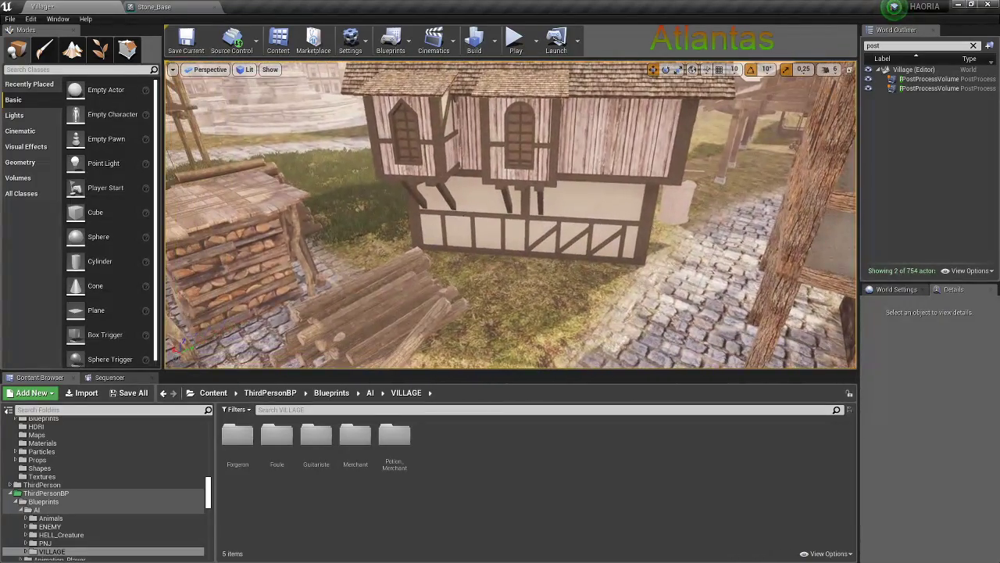
Delete Medieval_building2, then open the Forgeron folder and select Forgeron_NPC
{"action": "left_click", "coordinate": [448, 219]}
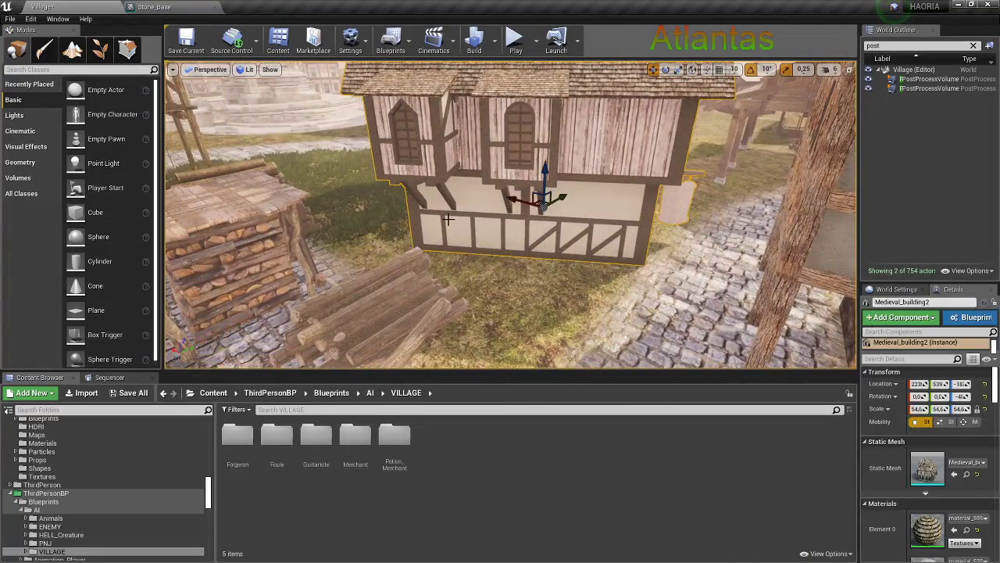
{"action": "key", "text": "Delete"}
{"action": "left_click", "coordinate": [239, 438]}
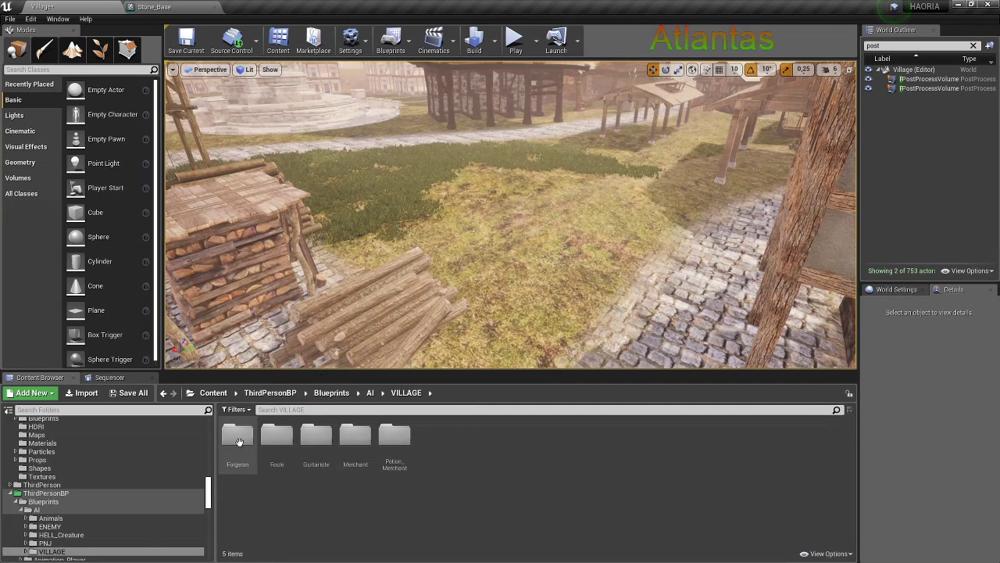
{"action": "double_click", "coordinate": [239, 437]}
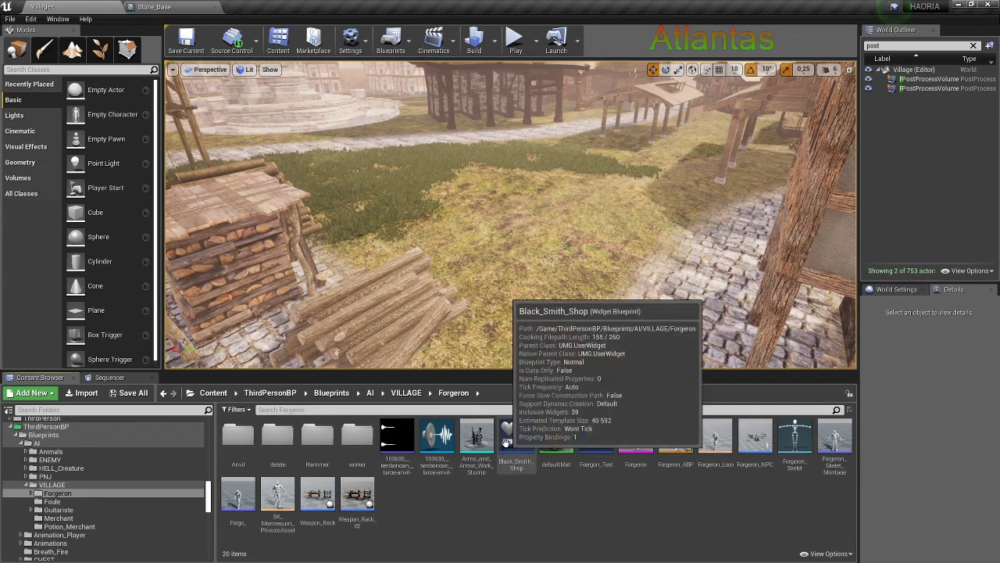
{"action": "left_click", "coordinate": [754, 436]}
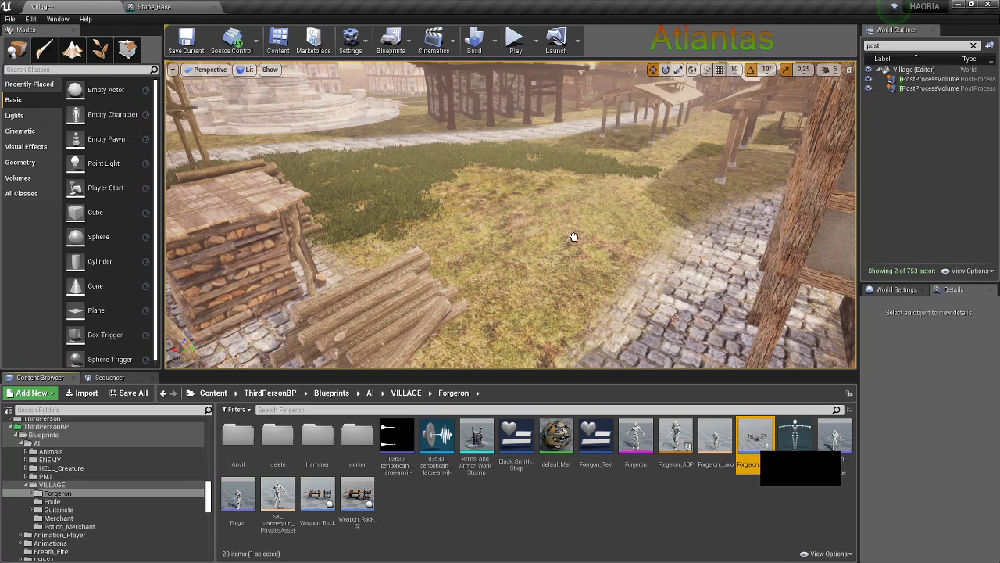
Drop Forgeron_NPC onto the grassy plot and select the placed blacksmith group
{"action": "left_click_drag", "start_coordinate": [574, 237], "coordinate": [572, 231]}
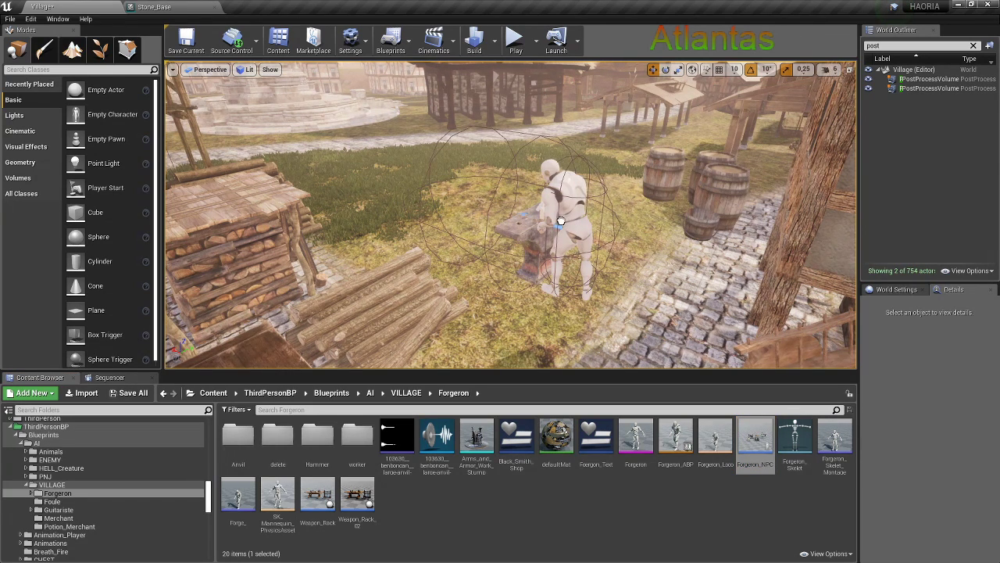
{"action": "right_click_drag", "start_coordinate": [560, 221], "coordinate": [563, 188]}
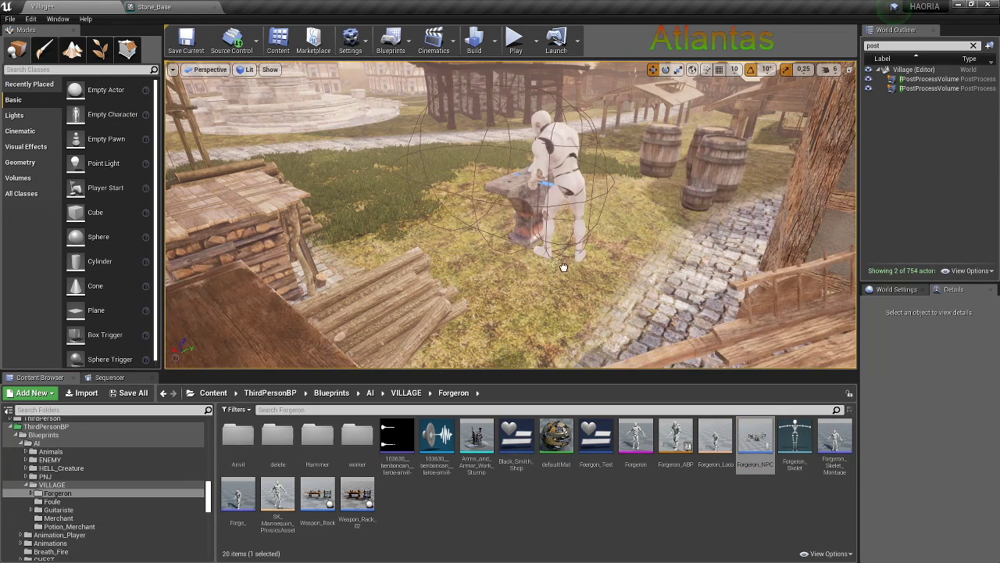
{"action": "mouse_move", "coordinate": [563, 269]}
{"action": "left_mouse_down"}
{"action": "mouse_move", "coordinate": [564, 297]}
{"action": "mouse_move", "coordinate": [478, 279]}
{"action": "mouse_move", "coordinate": [530, 204]}
{"action": "left_mouse_up"}
{"action": "left_click", "coordinate": [563, 305]}
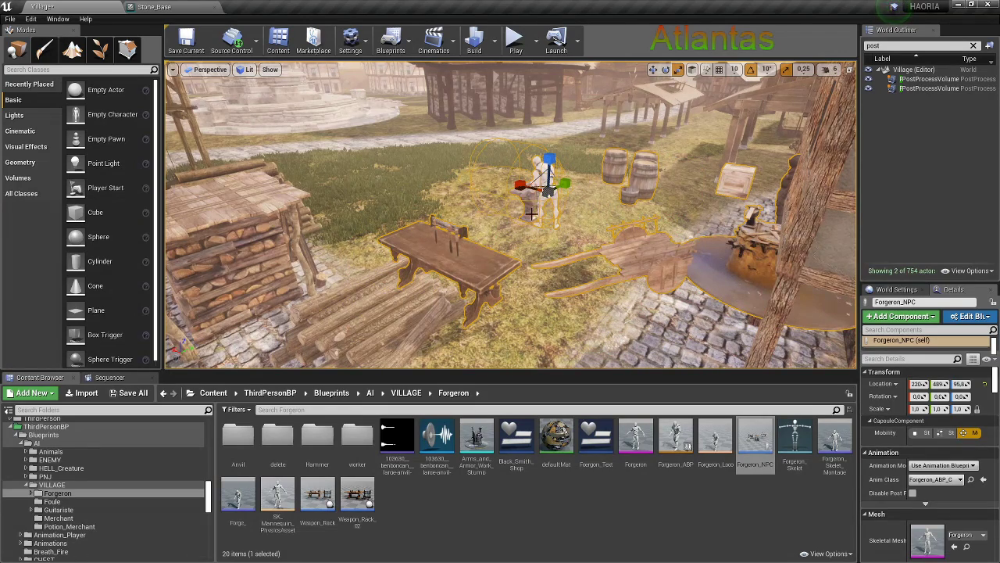
Rotate the blacksmith group and move it deeper into the plot beside the barrels
{"action": "key", "text": "e"}
{"action": "mouse_move", "coordinate": [532, 213]}
{"action": "left_mouse_down"}
{"action": "mouse_move", "coordinate": [578, 227]}
{"action": "mouse_move", "coordinate": [543, 214]}
{"action": "mouse_move", "coordinate": [497, 173]}
{"action": "mouse_move", "coordinate": [534, 151]}
{"action": "mouse_move", "coordinate": [523, 216]}
{"action": "left_mouse_up"}
{"action": "key", "text": "w"}
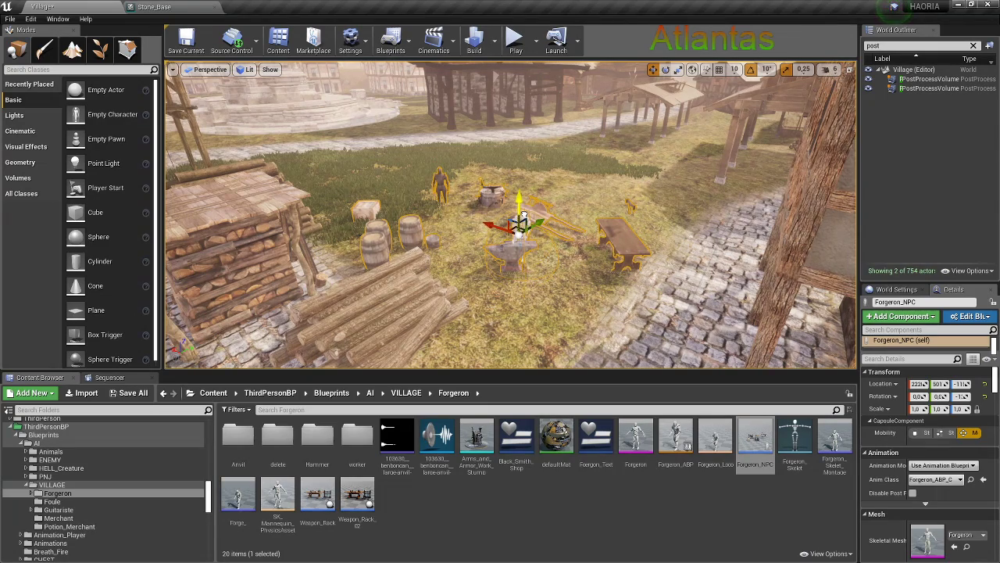
{"action": "left_click_drag", "start_coordinate": [529, 216], "coordinate": [554, 232]}
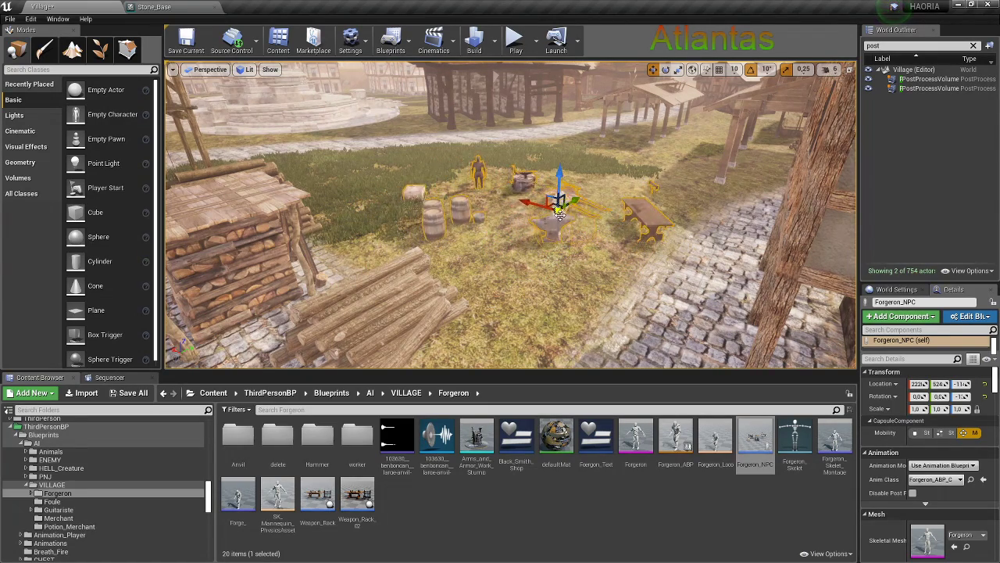
{"action": "key", "text": "e"}
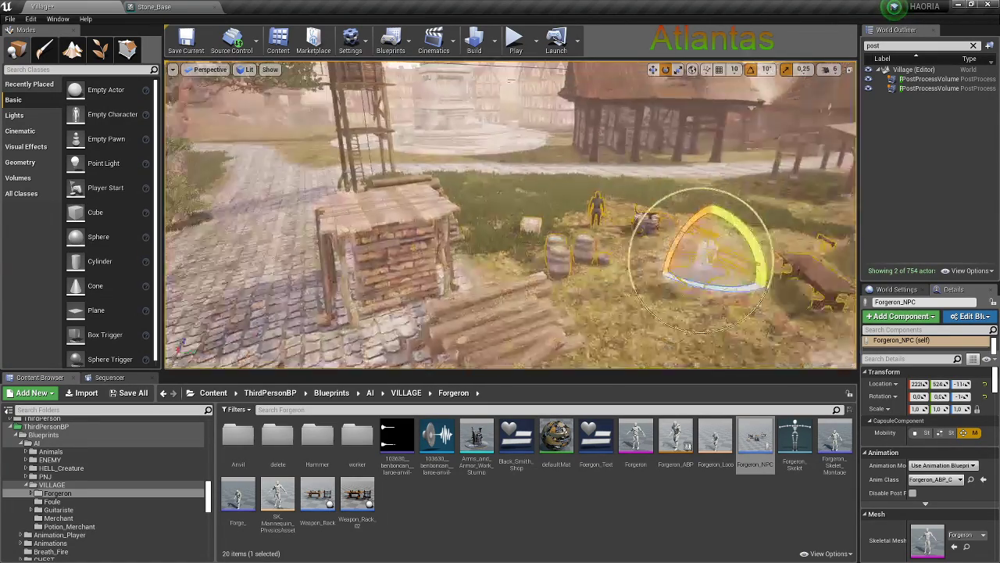
{"action": "mouse_move", "coordinate": [553, 232]}
{"action": "right_mouse_down"}
{"action": "mouse_move", "coordinate": [551, 280]}
{"action": "mouse_move", "coordinate": [476, 261]}
{"action": "mouse_move", "coordinate": [438, 266]}
{"action": "mouse_move", "coordinate": [505, 285]}
{"action": "right_mouse_up"}
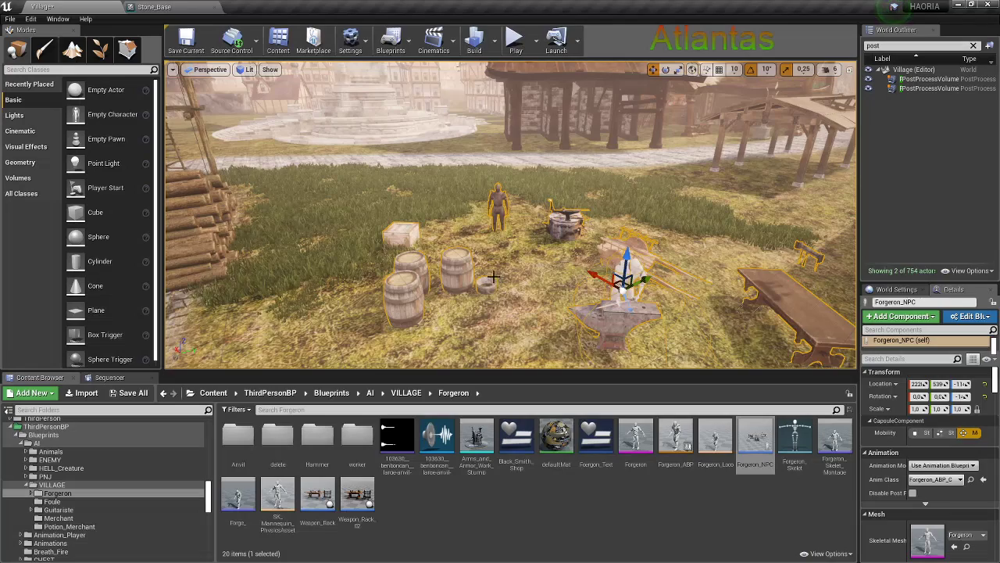
{"action": "right_click_drag", "start_coordinate": [505, 284], "coordinate": [527, 240]}
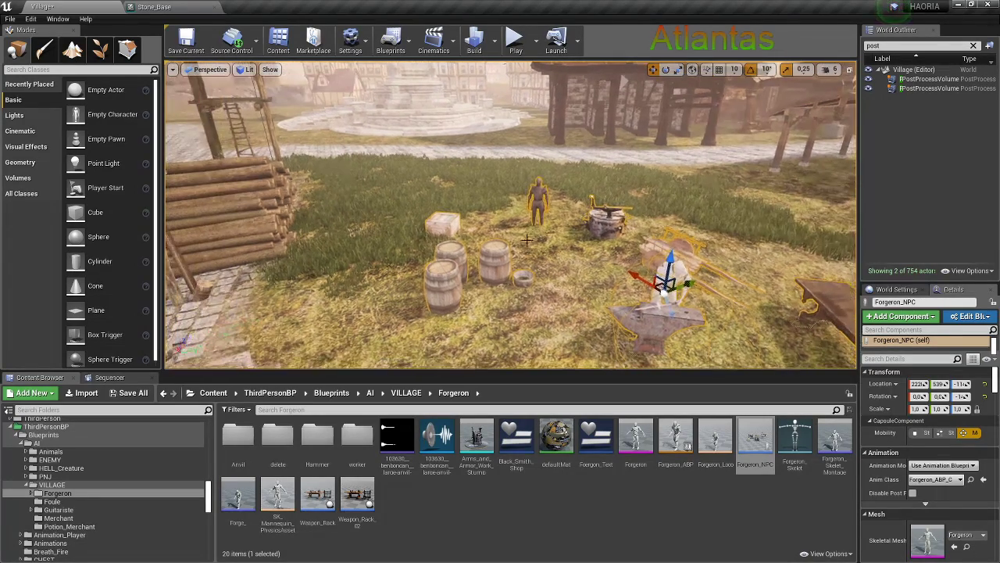
{"action": "right_click_drag", "start_coordinate": [426, 209], "coordinate": [424, 205]}
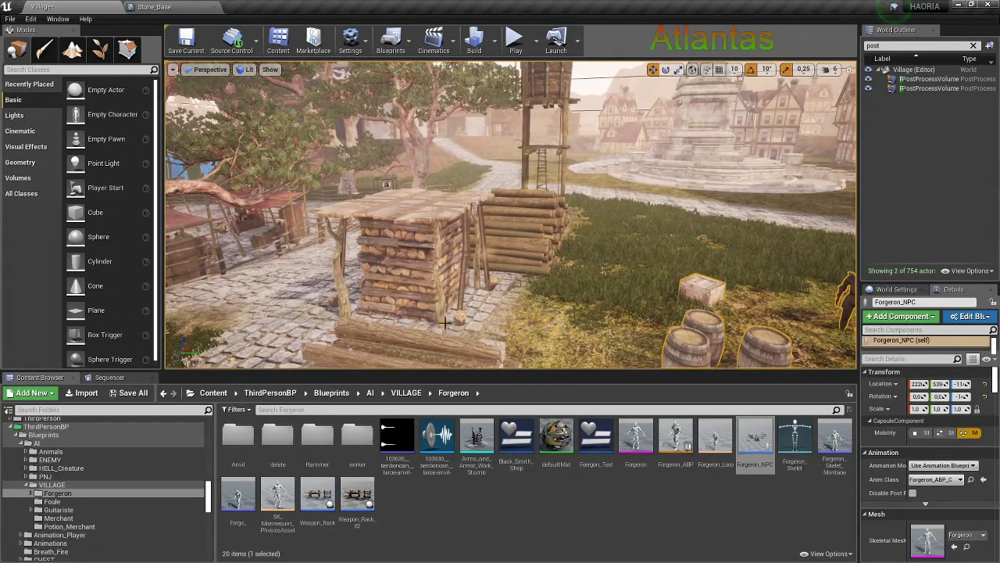
Browse from the root Content folder through ThirdPersonBP Blueprints into the FBX folder
{"action": "left_click", "coordinate": [214, 392]}
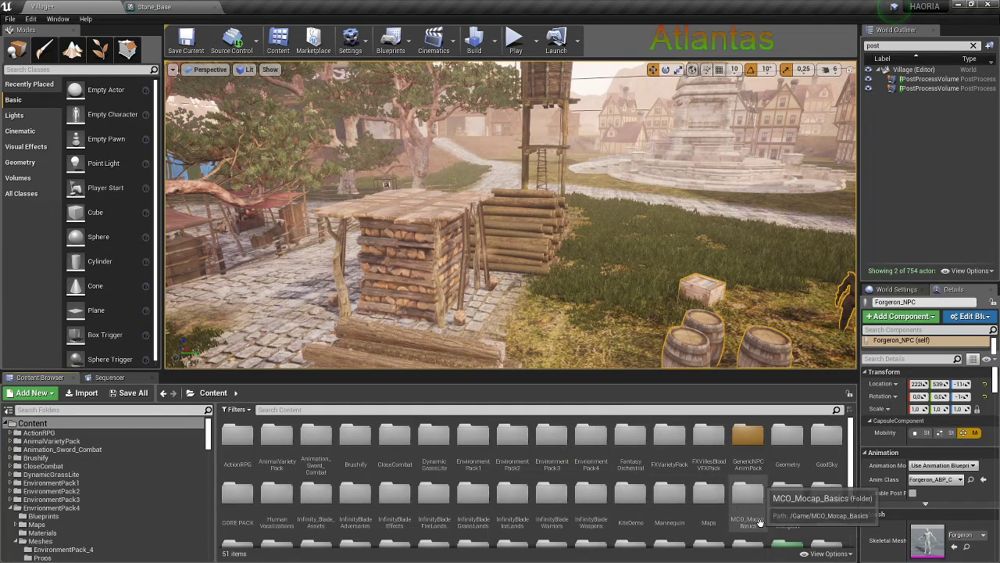
{"action": "double_click", "coordinate": [776, 543]}
{"action": "double_click", "coordinate": [237, 438]}
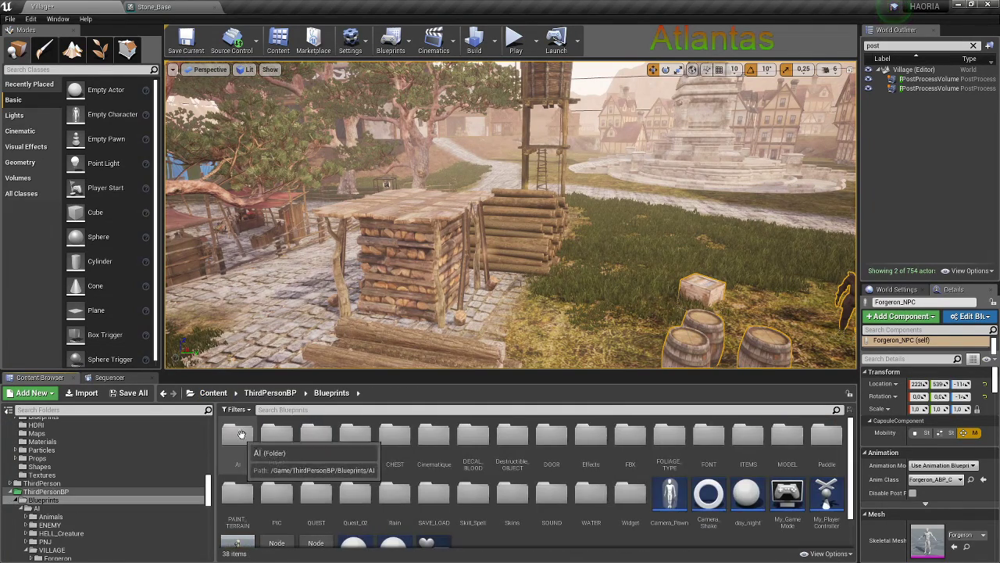
{"action": "right_click_drag", "start_coordinate": [414, 293], "coordinate": [426, 294]}
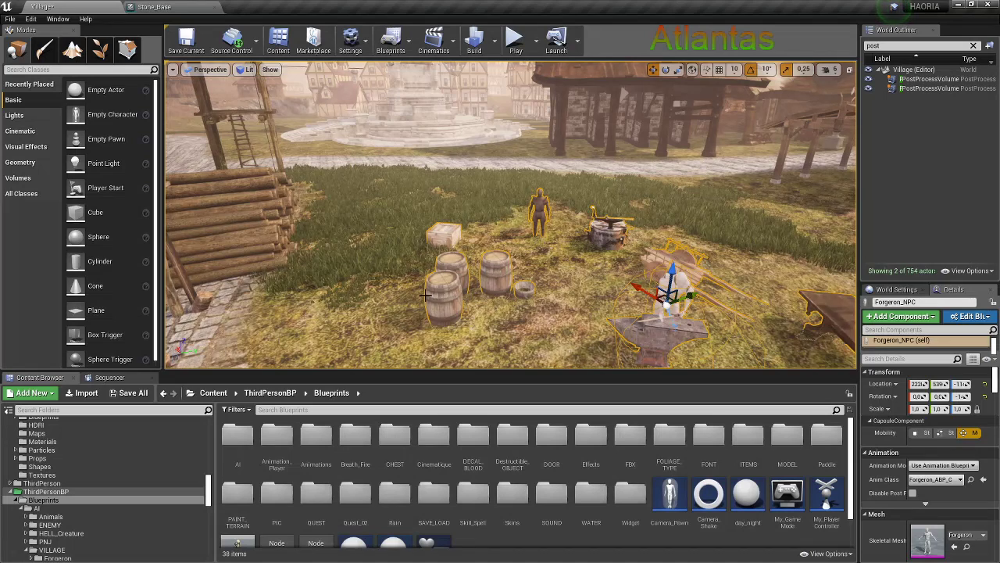
{"action": "left_click", "coordinate": [630, 437]}
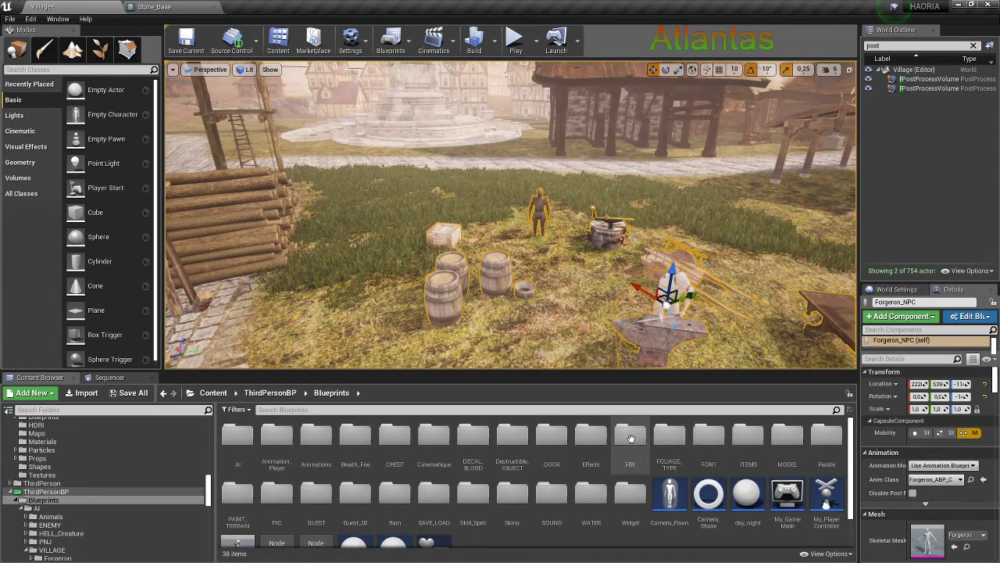
{"action": "double_click", "coordinate": [628, 436]}
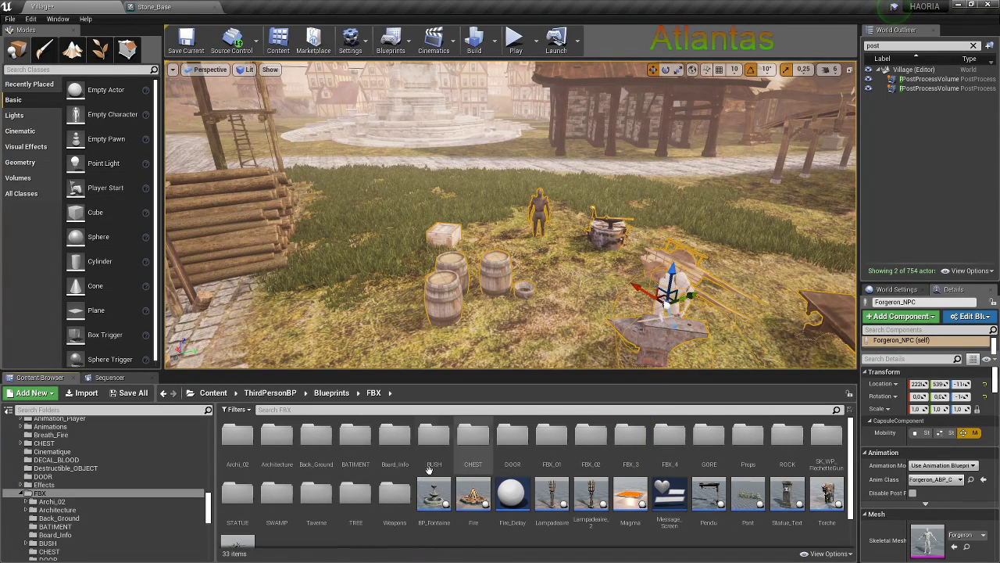
Open the Architecture folder, check Archi_02 and BATIMENT, then scroll down to the building meshes
{"action": "left_click", "coordinate": [279, 442]}
{"action": "double_click", "coordinate": [280, 447]}
{"action": "scroll", "coordinate": [458, 480], "scroll_direction": "down", "scroll_amount": 1}
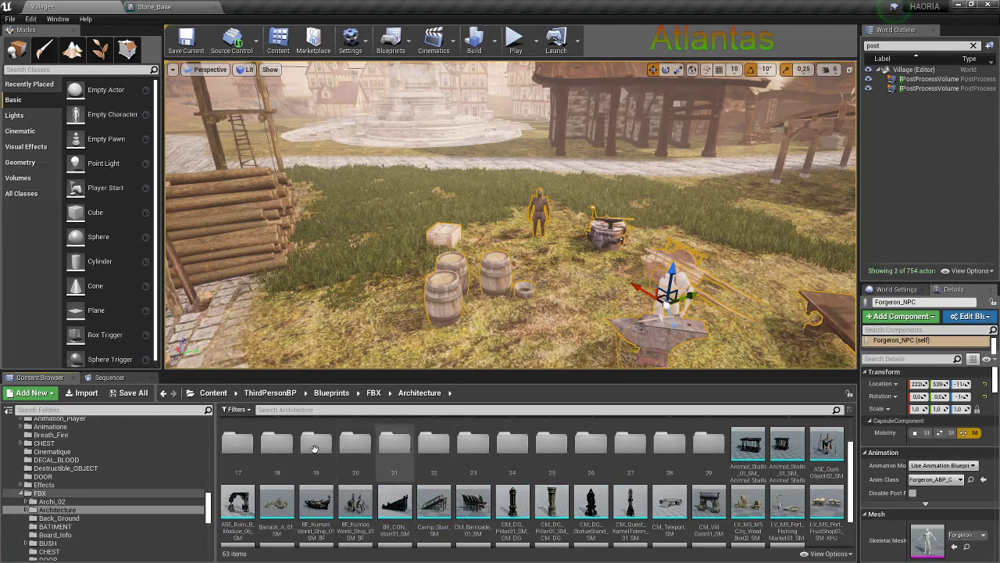
{"action": "left_click", "coordinate": [175, 394]}
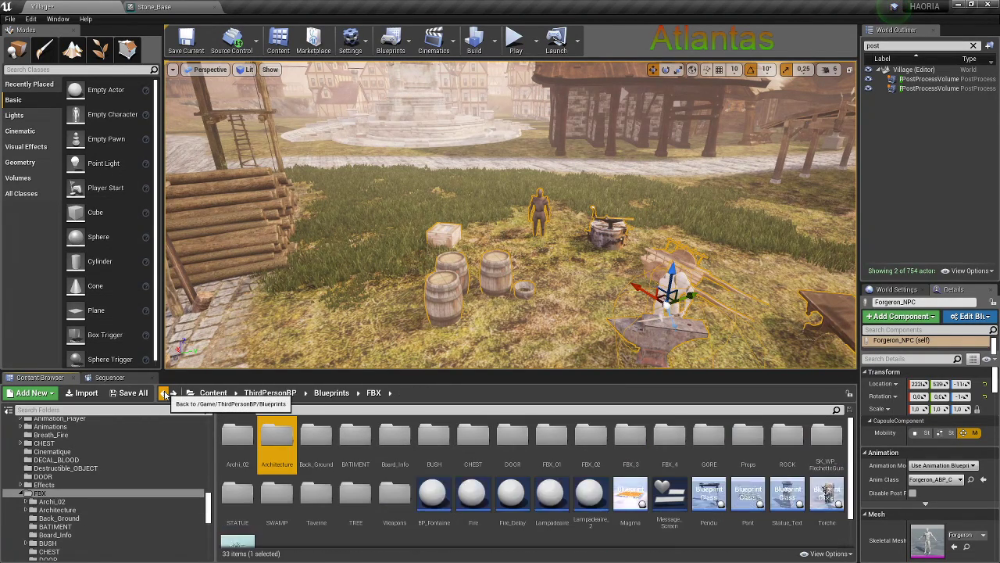
{"action": "double_click", "coordinate": [237, 443]}
{"action": "left_click", "coordinate": [164, 393]}
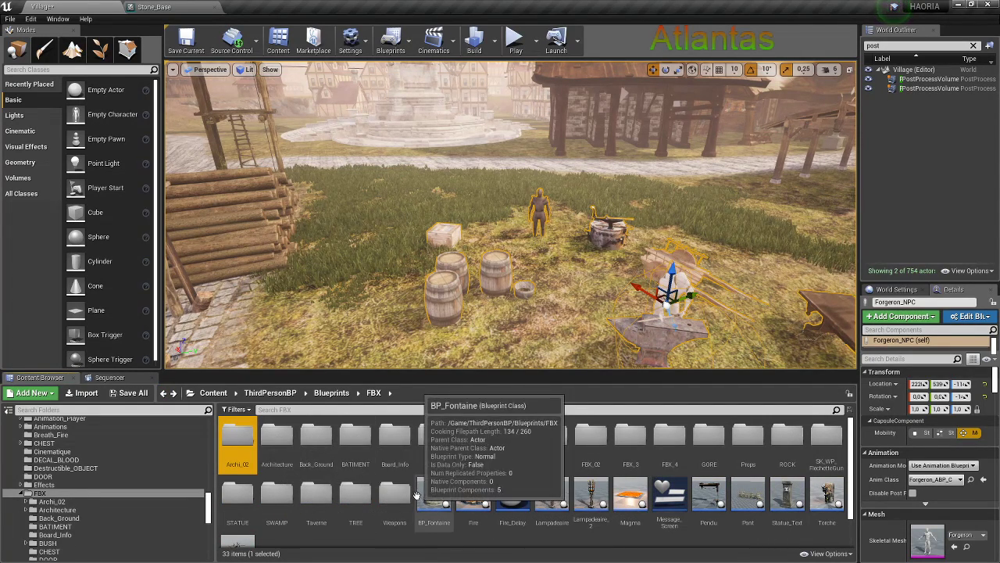
{"action": "double_click", "coordinate": [364, 443]}
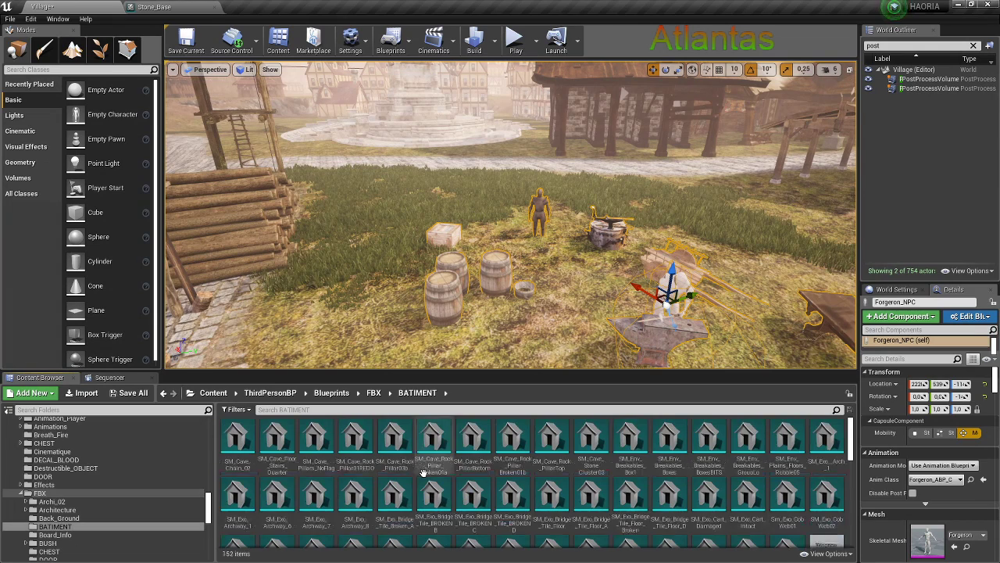
{"action": "left_click", "coordinate": [166, 394]}
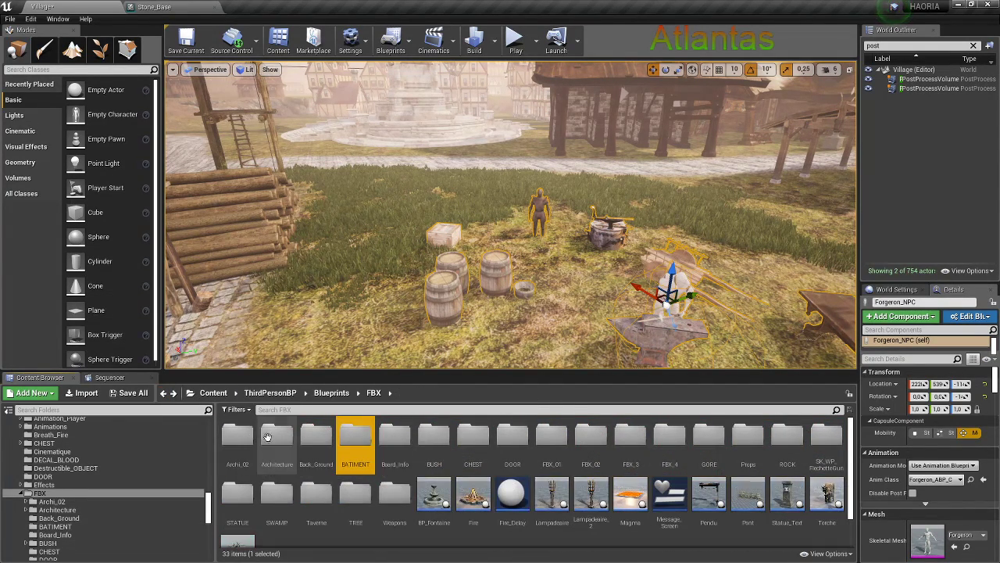
{"action": "scroll", "coordinate": [348, 462], "scroll_direction": "down", "scroll_amount": 2}
{"action": "scroll", "coordinate": [348, 462], "scroll_direction": "down", "scroll_amount": 2}
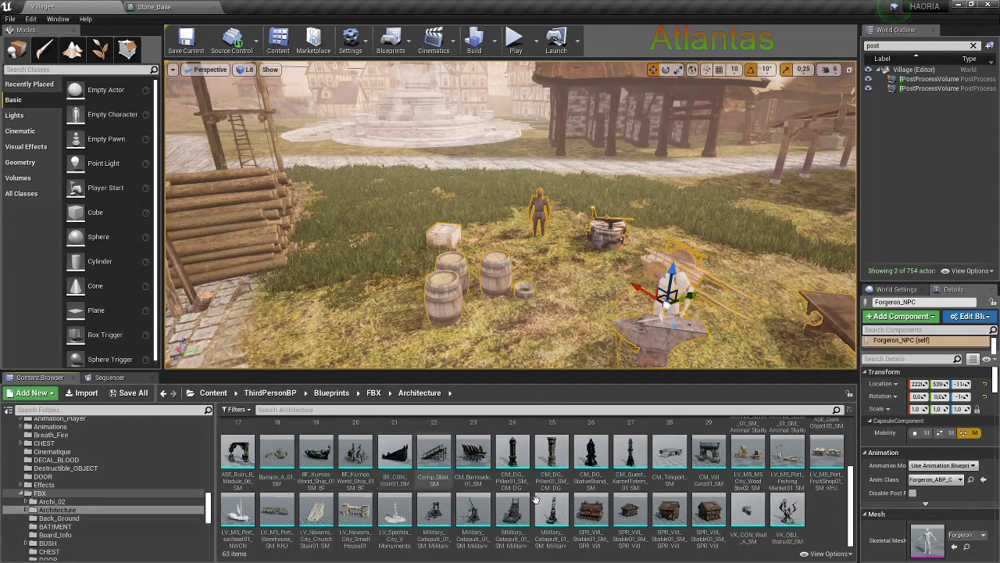
Drag SPR_Vill_Stable01 into the level, then select it and frame the camera on it
{"action": "left_click_drag", "start_coordinate": [671, 512], "coordinate": [608, 226]}
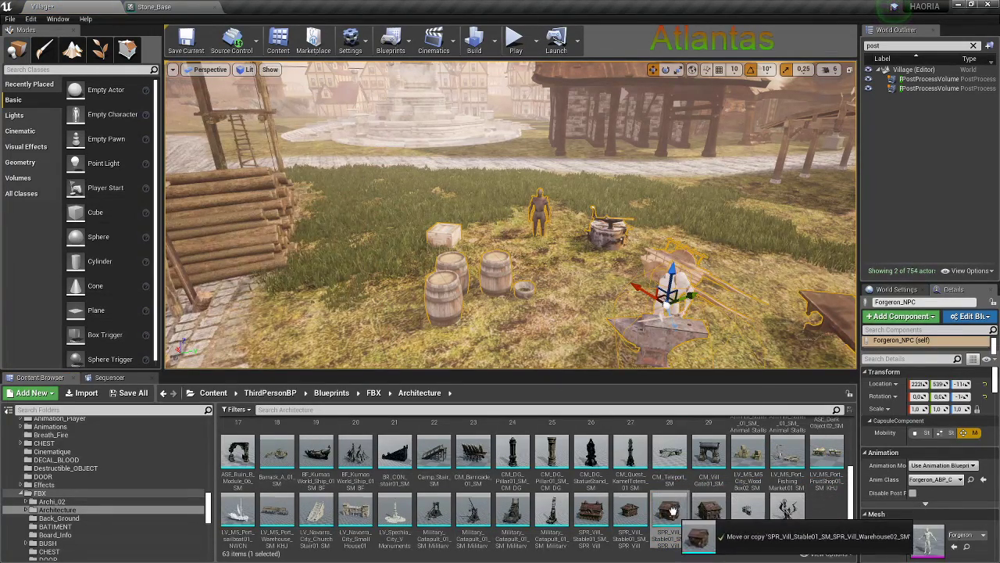
{"action": "mouse_move", "coordinate": [501, 264]}
{"action": "left_mouse_down"}
{"action": "mouse_move", "coordinate": [584, 192]}
{"action": "mouse_move", "coordinate": [666, 512]}
{"action": "left_mouse_up"}
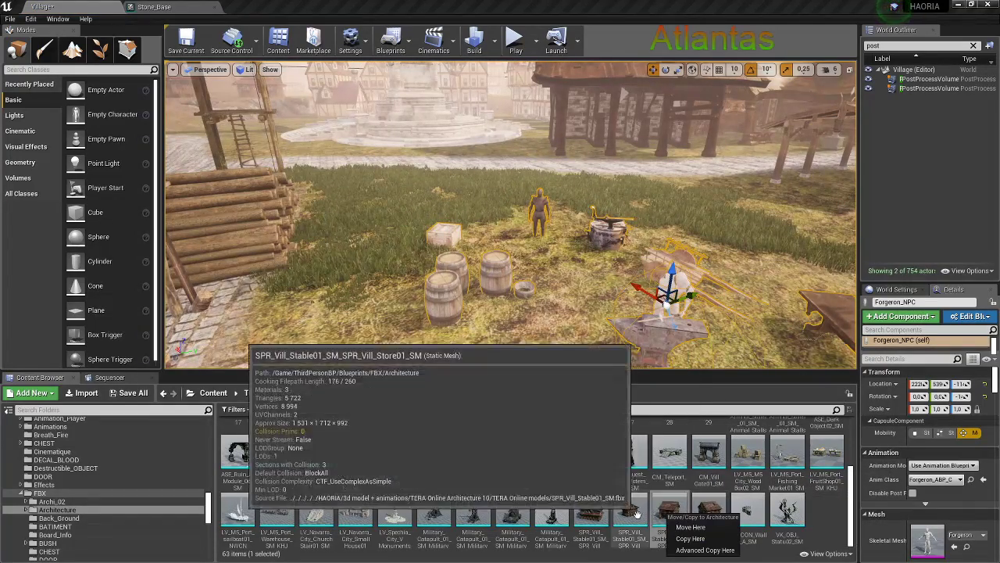
{"action": "key", "text": "Escape"}
{"action": "left_click", "coordinate": [639, 334]}
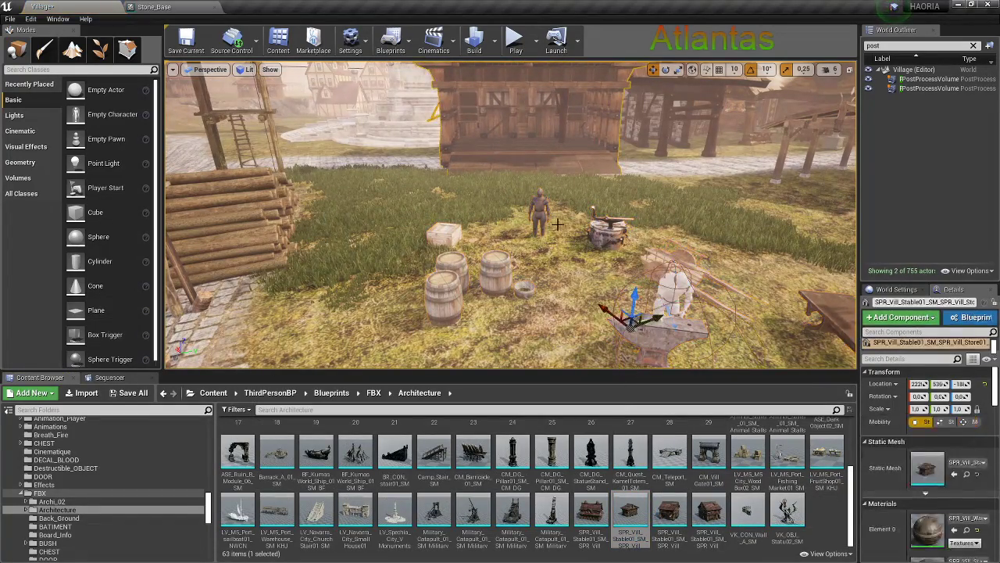
{"action": "key", "text": "f"}
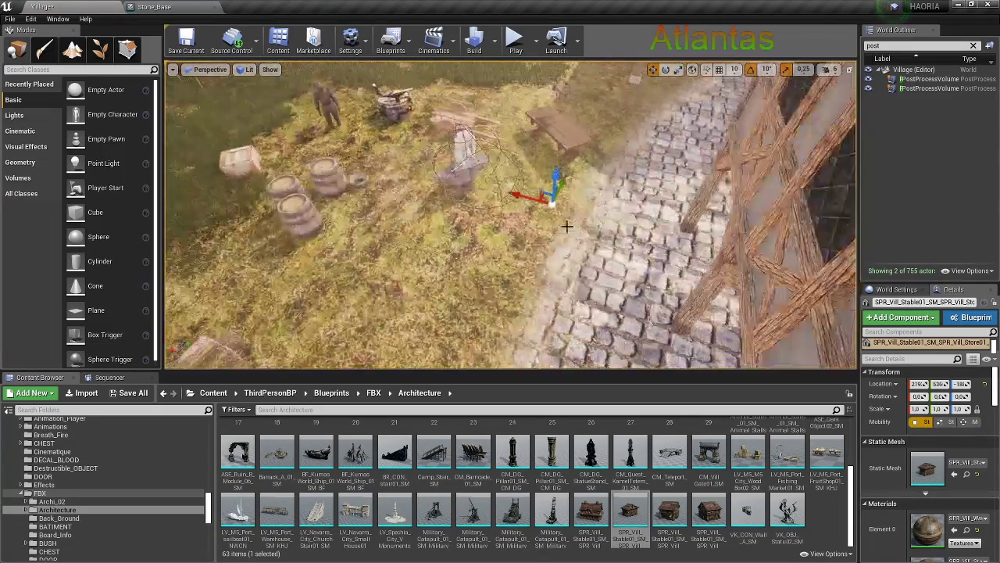
{"action": "scroll", "coordinate": [606, 271], "scroll_direction": "down", "scroll_amount": 5}
Move the stable over the anvil and barrels, lowering it slightly into the ground
{"action": "left_click_drag", "start_coordinate": [609, 287], "coordinate": [522, 154]}
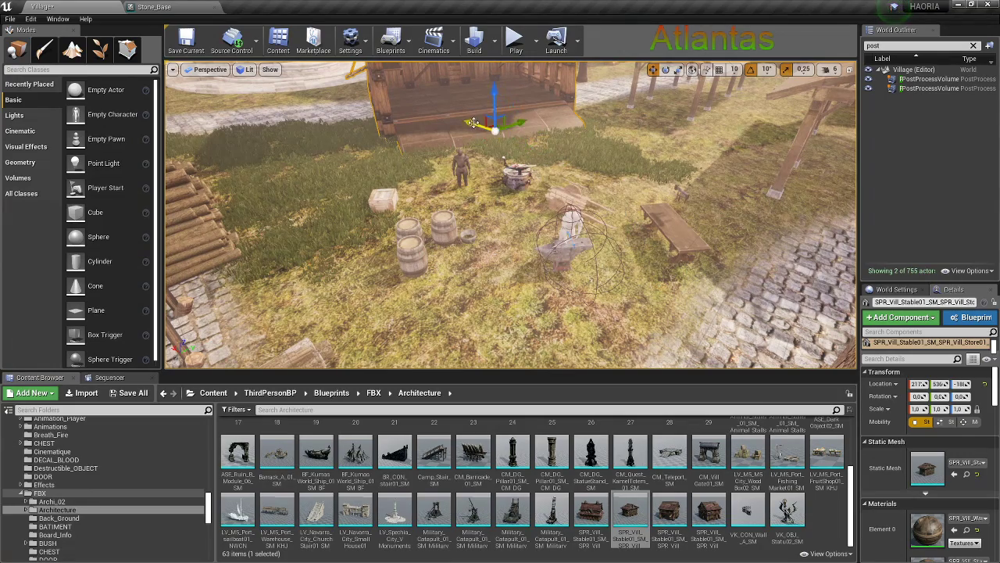
{"action": "left_click_drag", "start_coordinate": [522, 154], "coordinate": [755, 285]}
{"action": "right_click_drag", "start_coordinate": [755, 285], "coordinate": [624, 214]}
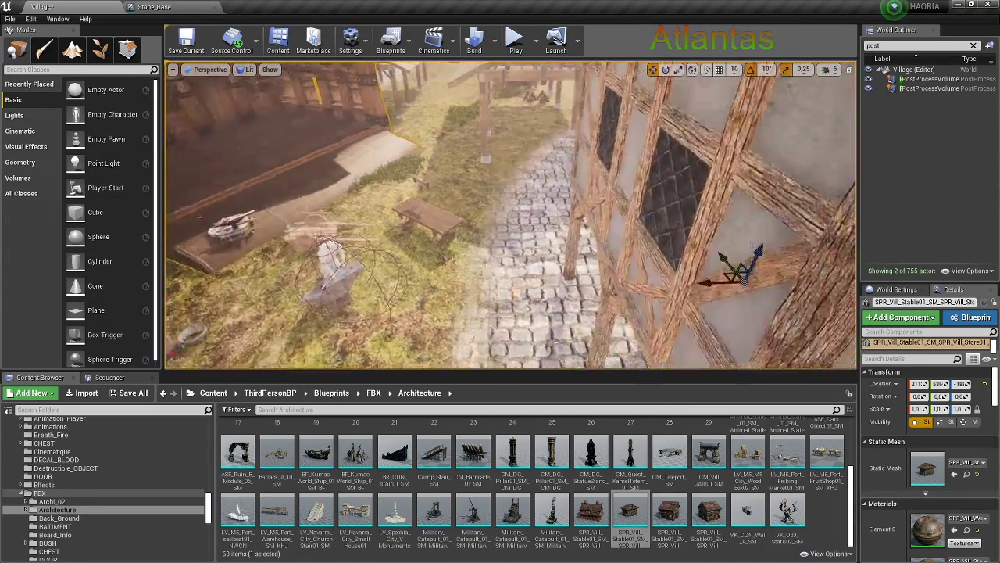
{"action": "mouse_move", "coordinate": [534, 179]}
{"action": "right_mouse_down"}
{"action": "mouse_move", "coordinate": [709, 268]}
{"action": "mouse_move", "coordinate": [556, 135]}
{"action": "right_mouse_up"}
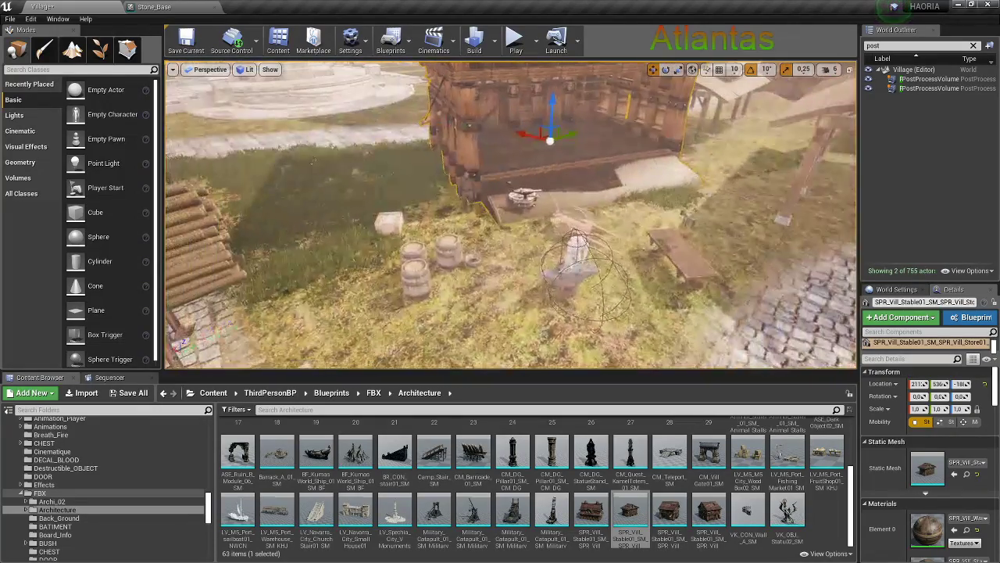
{"action": "left_click_drag", "start_coordinate": [557, 135], "coordinate": [424, 219]}
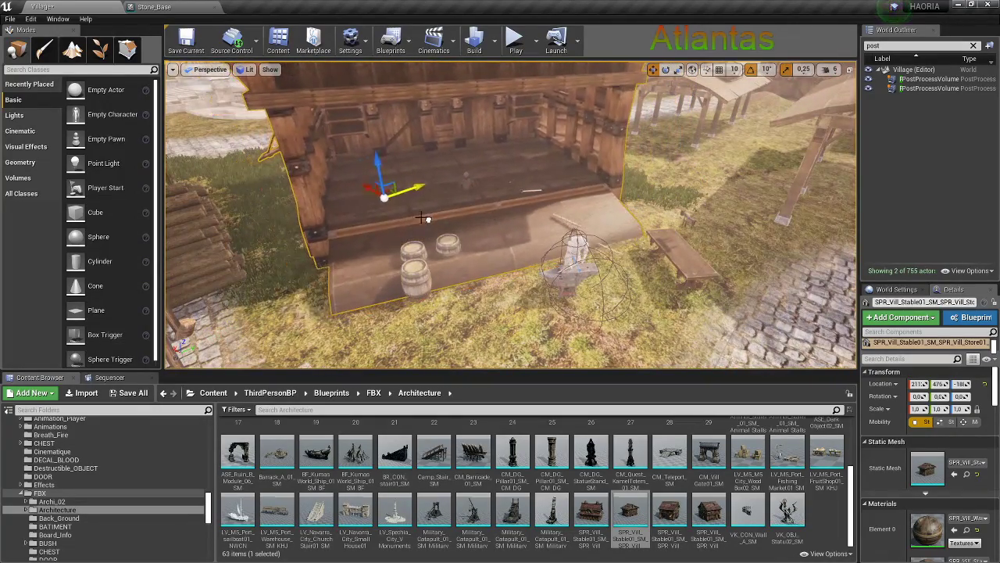
{"action": "right_click_drag", "start_coordinate": [373, 191], "coordinate": [603, 295]}
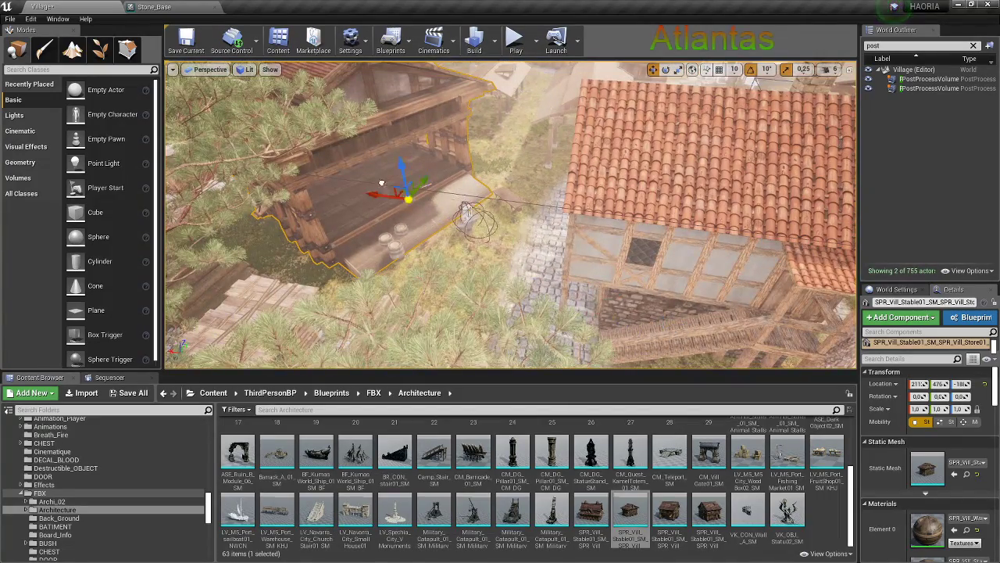
{"action": "right_click_drag", "start_coordinate": [418, 206], "coordinate": [438, 133]}
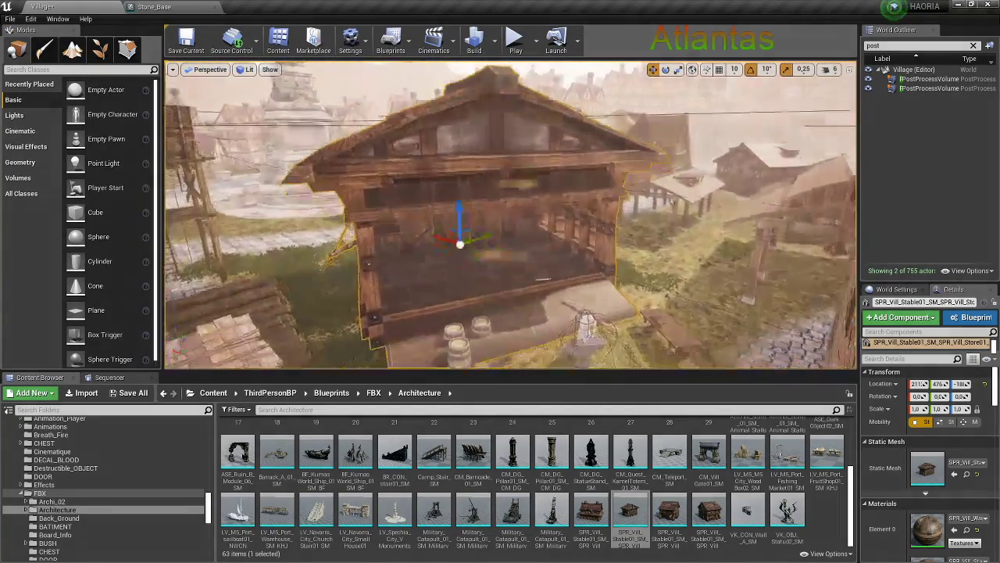
{"action": "right_click_drag", "start_coordinate": [460, 244], "coordinate": [442, 220]}
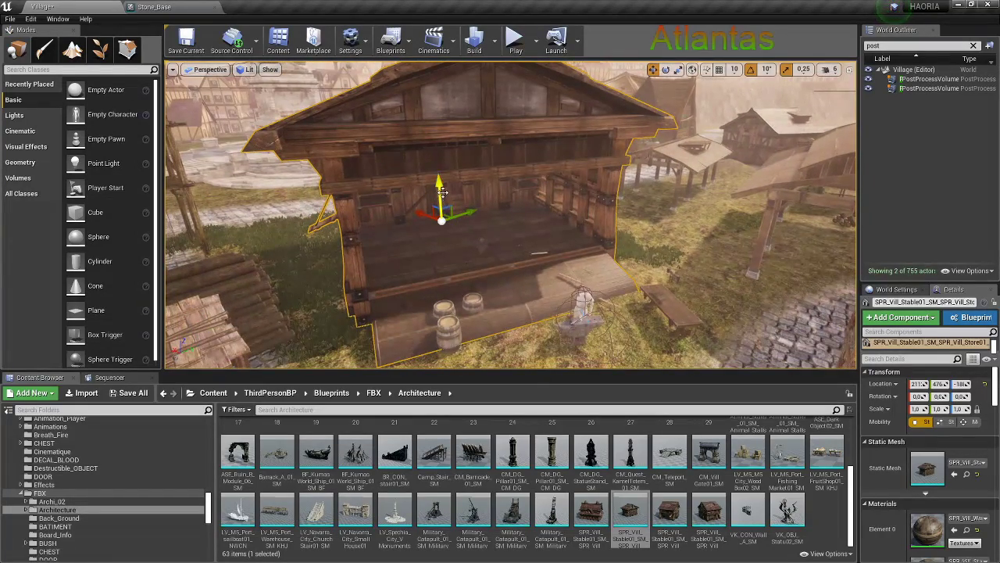
{"action": "left_click_drag", "start_coordinate": [441, 191], "coordinate": [442, 210]}
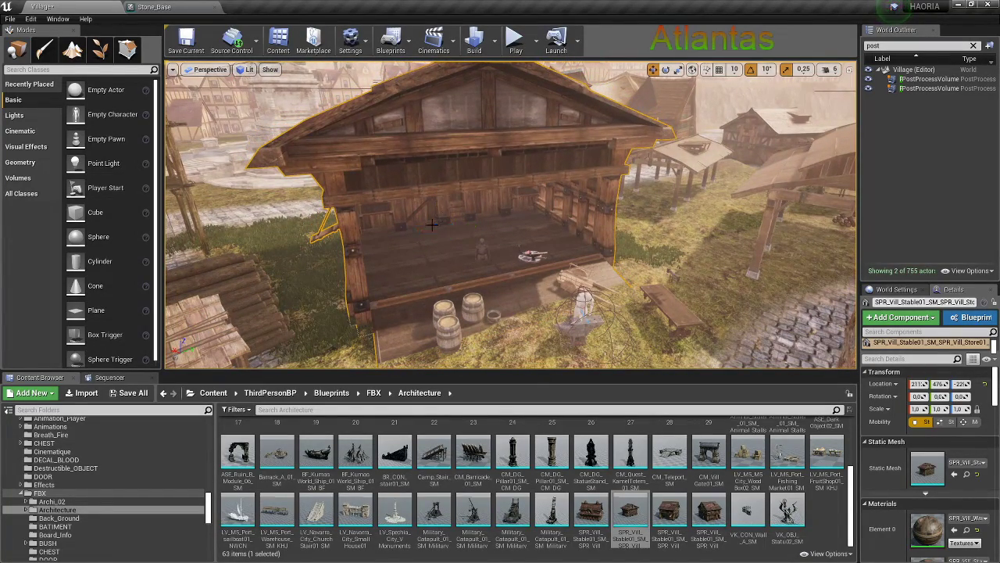
{"action": "mouse_move", "coordinate": [434, 227]}
{"action": "right_mouse_down"}
{"action": "mouse_move", "coordinate": [434, 266]}
{"action": "mouse_move", "coordinate": [487, 225]}
{"action": "right_mouse_up"}
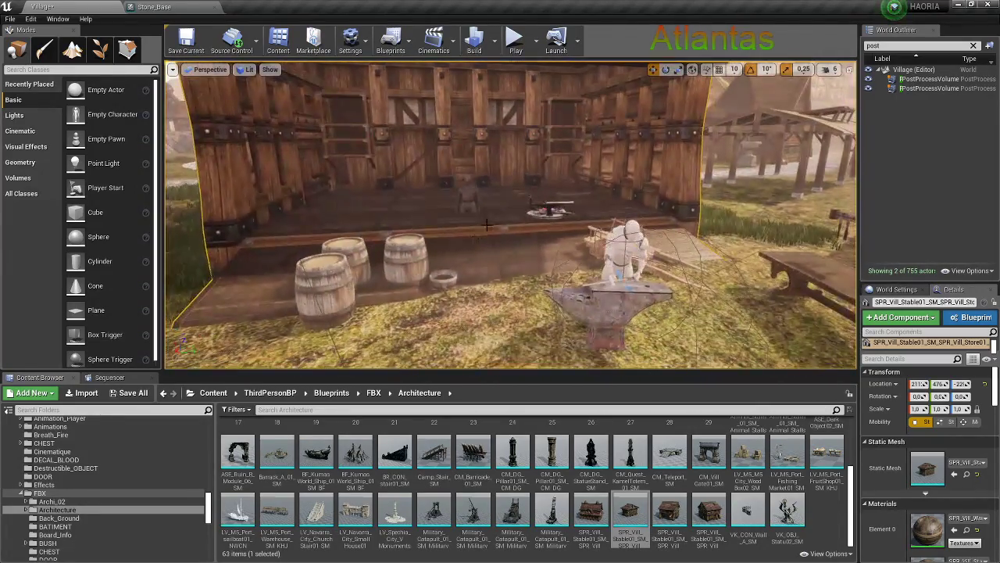
Select Forgeron_NPC, disable rotation snapping, and turn the blacksmith slightly toward the anvil
{"action": "left_click", "coordinate": [625, 250]}
{"action": "key", "text": "f"}
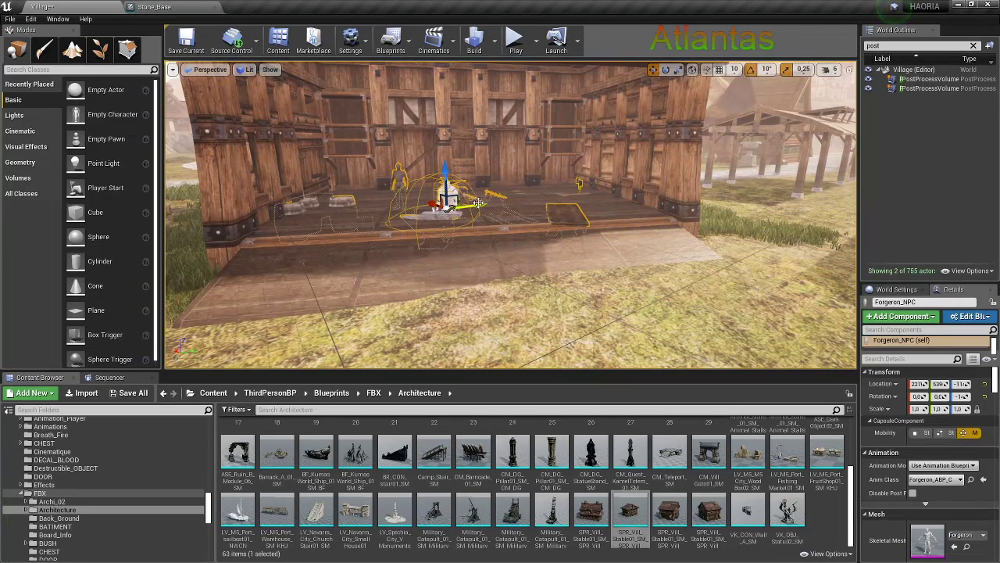
{"action": "scroll", "coordinate": [478, 203], "scroll_direction": "up", "scroll_amount": 3}
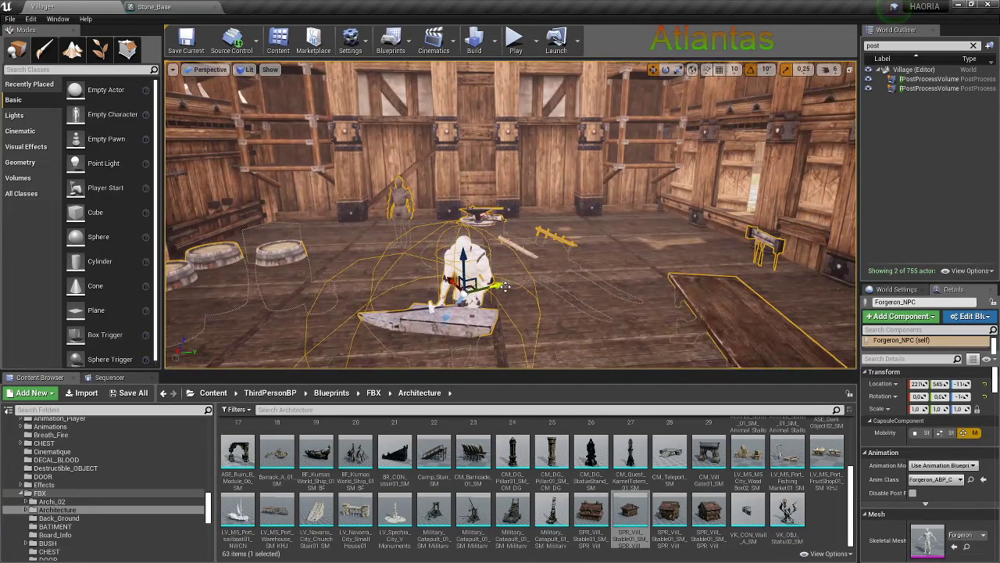
{"action": "key", "text": "e"}
{"action": "right_click_drag", "start_coordinate": [511, 215], "coordinate": [594, 215]}
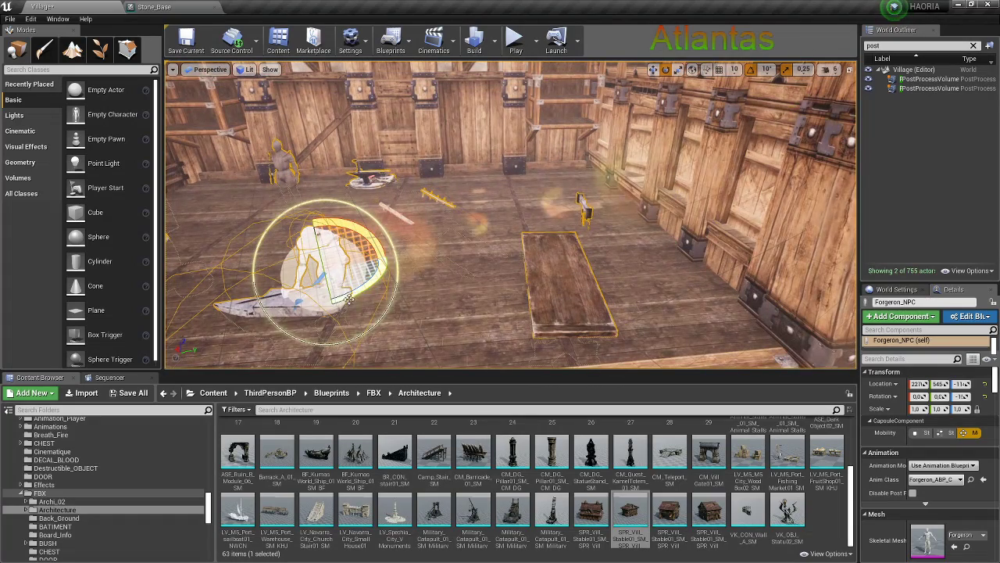
{"action": "left_click_drag", "start_coordinate": [350, 299], "coordinate": [452, 293]}
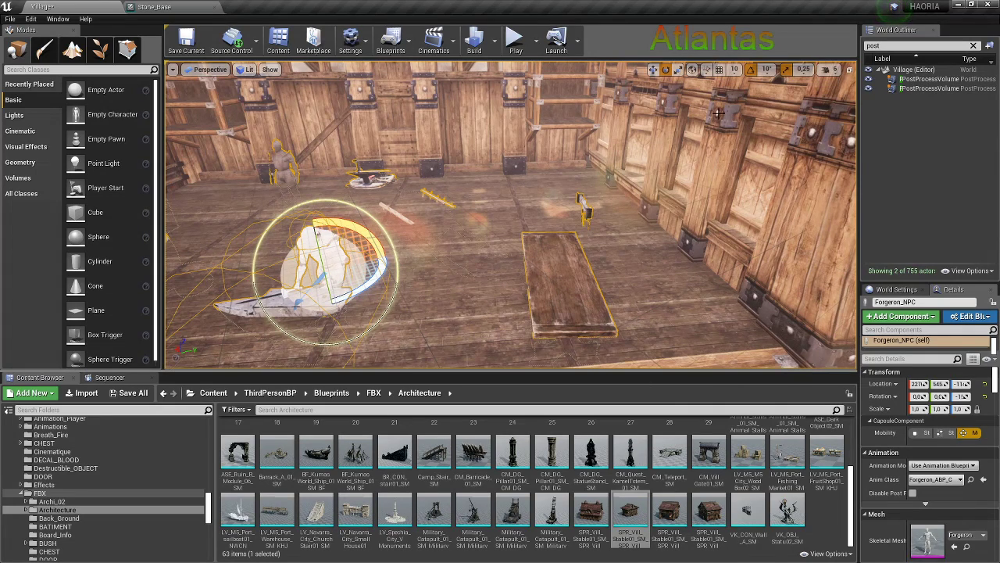
{"action": "left_click", "coordinate": [750, 69]}
{"action": "left_click_drag", "start_coordinate": [406, 283], "coordinate": [368, 285]}
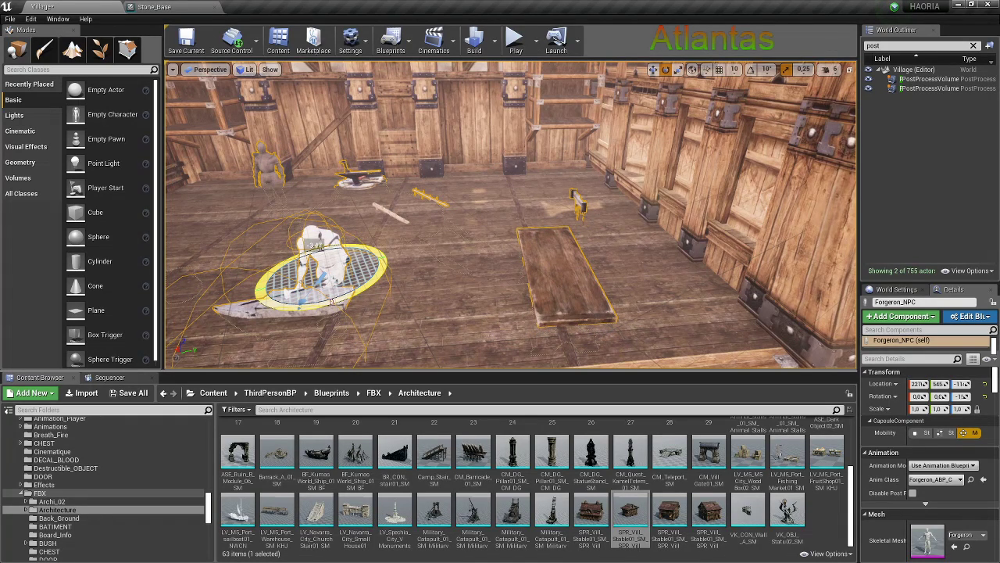
{"action": "left_click_drag", "start_coordinate": [368, 285], "coordinate": [385, 285]}
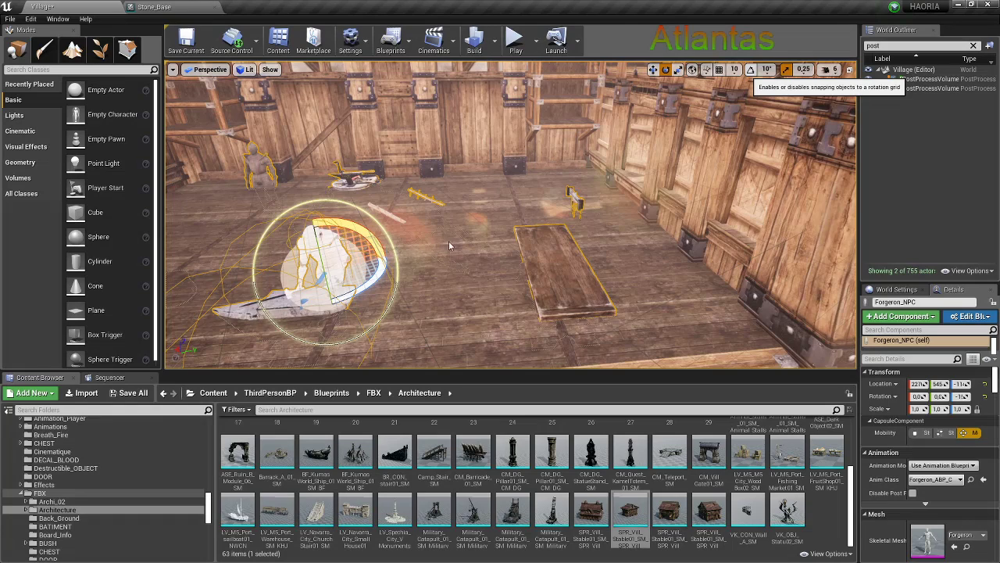
Switch to the translate tool and undo the last two moves of the actors
{"action": "key", "text": "w"}
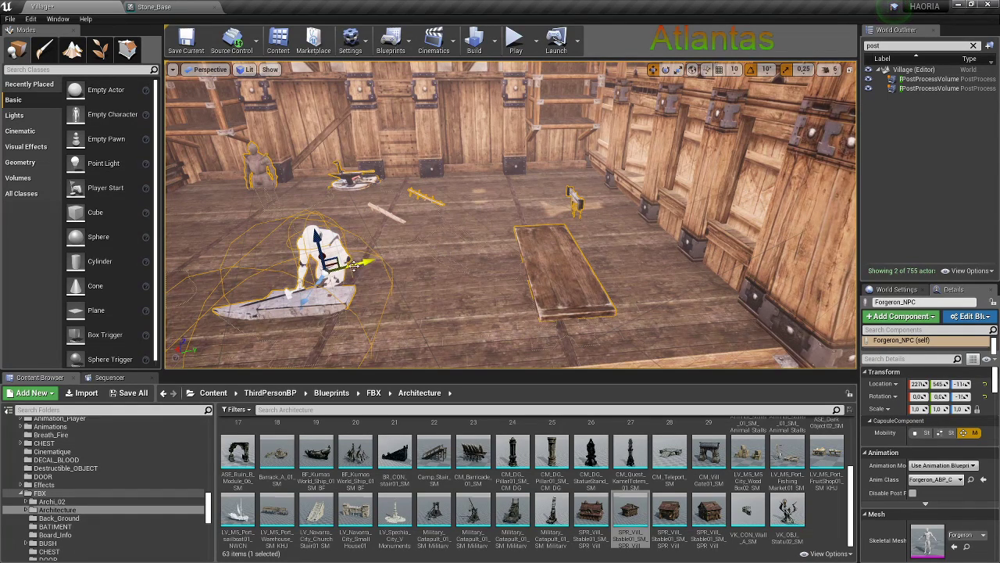
{"action": "scroll", "coordinate": [320, 240], "scroll_direction": "down", "scroll_amount": 4}
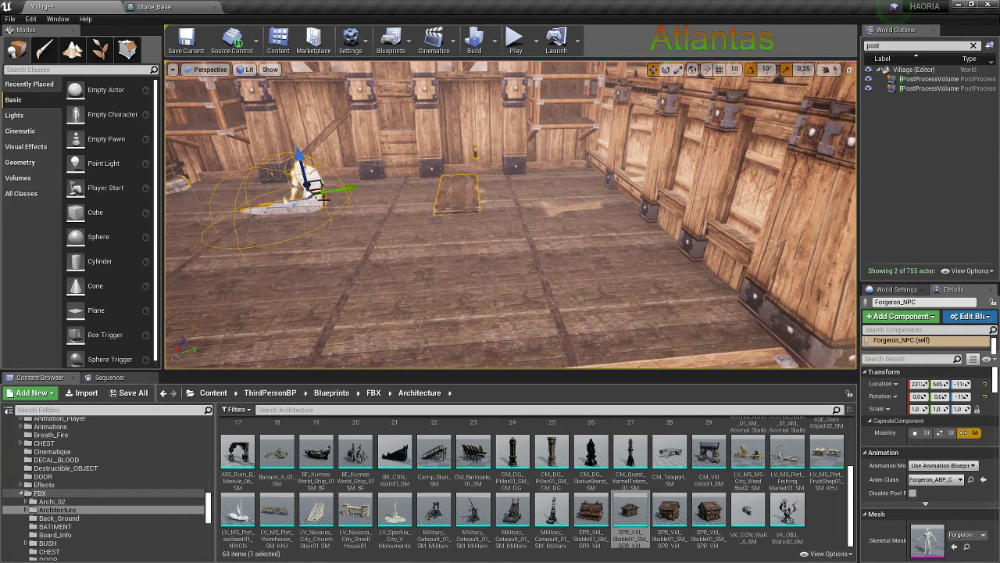
{"action": "key", "text": "ctrl+z"}
{"action": "key", "text": "ctrl+z"}
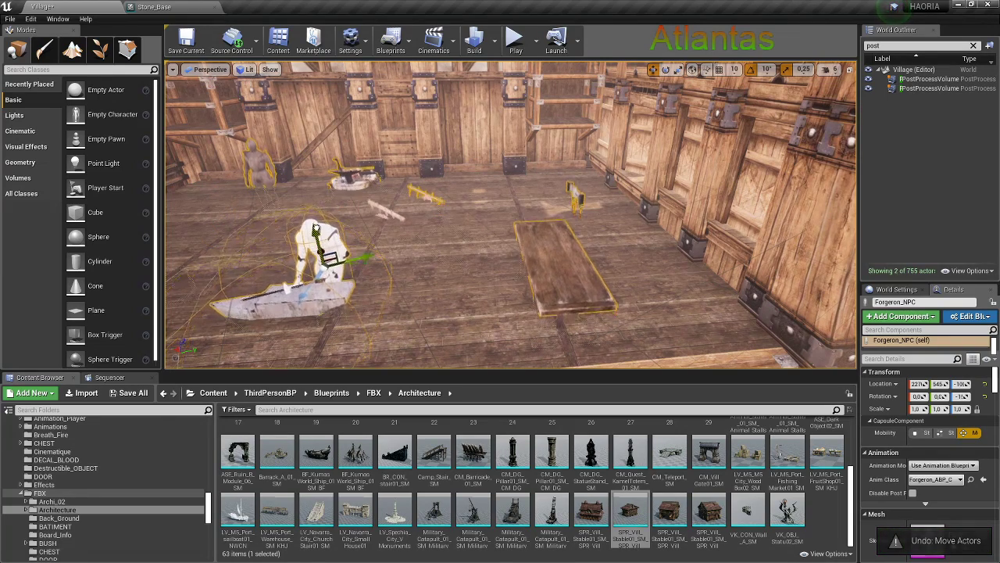
{"action": "key", "text": "ctrl+z"}
{"action": "key", "text": "ctrl+z"}
{"action": "scroll", "coordinate": [313, 202], "scroll_direction": "up", "scroll_amount": 2}
{"action": "scroll", "coordinate": [314, 196], "scroll_direction": "up", "scroll_amount": 2}
{"action": "scroll", "coordinate": [317, 187], "scroll_direction": "up", "scroll_amount": 1}
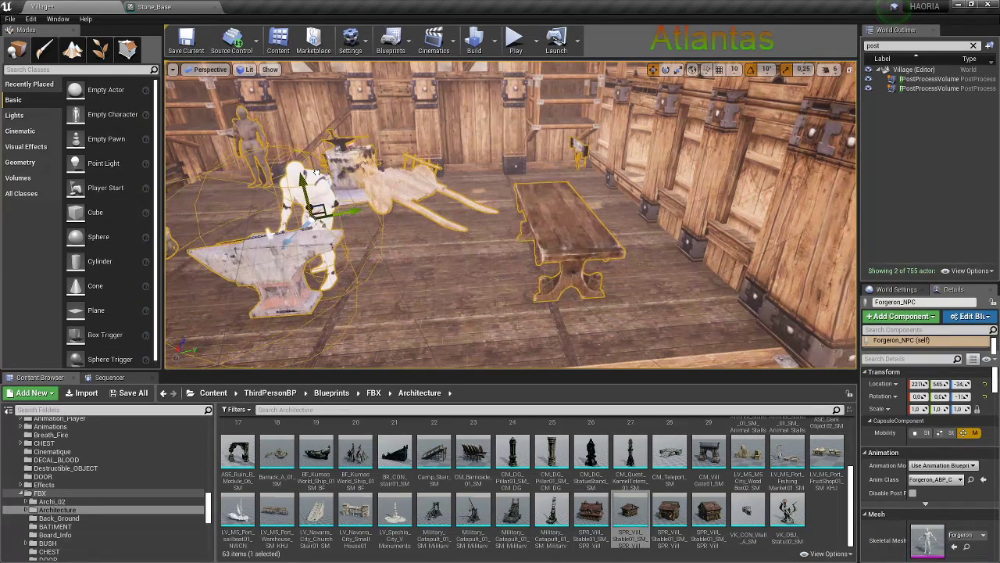
{"action": "scroll", "coordinate": [318, 178], "scroll_direction": "up", "scroll_amount": 1}
Slide the blacksmith, anvil, plank and table together into a new spot in the forge
{"action": "left_click_drag", "start_coordinate": [335, 212], "coordinate": [424, 202]}
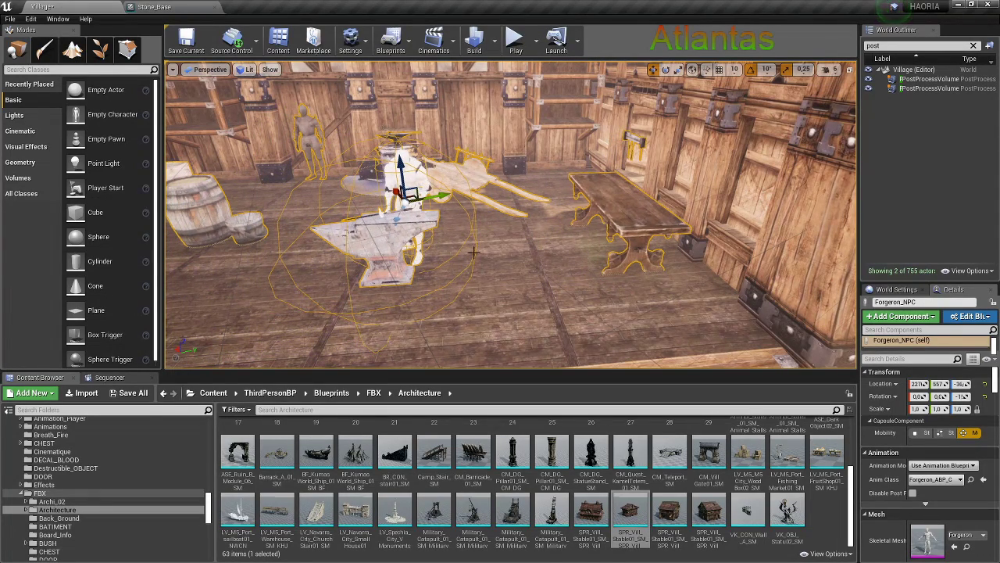
{"action": "mouse_move", "coordinate": [469, 251]}
{"action": "right_mouse_down"}
{"action": "mouse_move", "coordinate": [521, 282]}
{"action": "mouse_move", "coordinate": [443, 283]}
{"action": "right_mouse_up"}
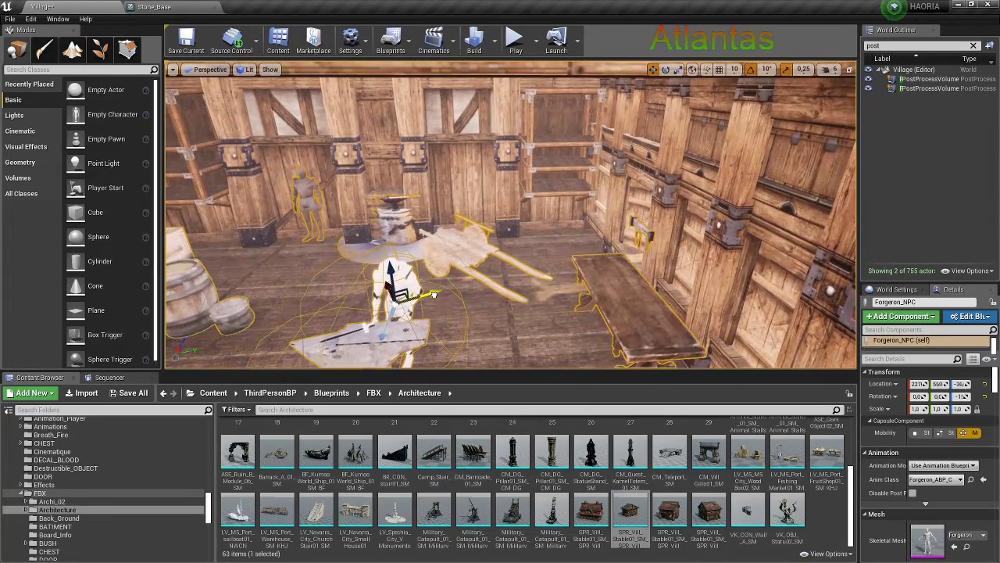
{"action": "mouse_move", "coordinate": [411, 300]}
{"action": "left_mouse_down"}
{"action": "mouse_move", "coordinate": [393, 317]}
{"action": "mouse_move", "coordinate": [393, 291]}
{"action": "left_mouse_up"}
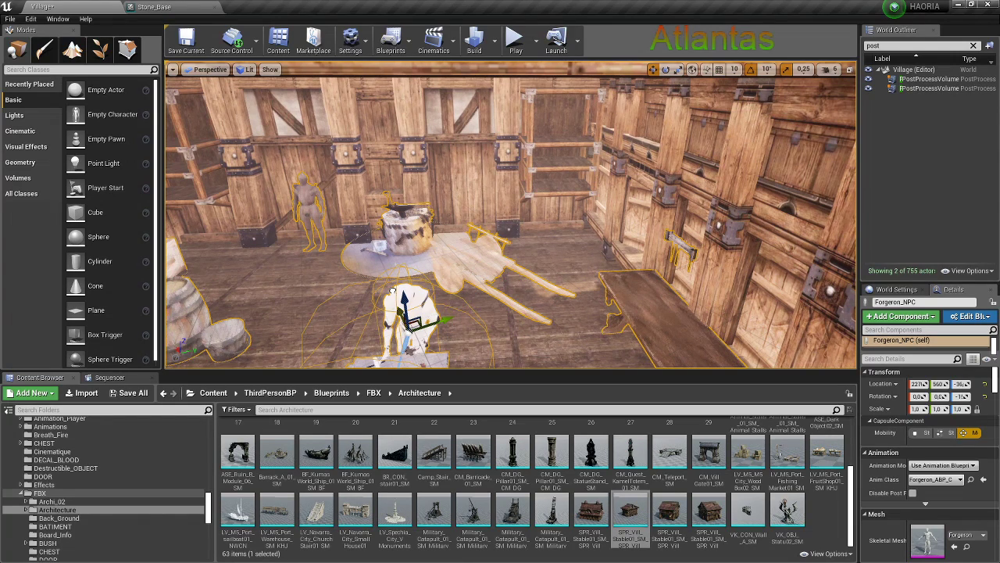
{"action": "left_click_drag", "start_coordinate": [393, 292], "coordinate": [365, 288]}
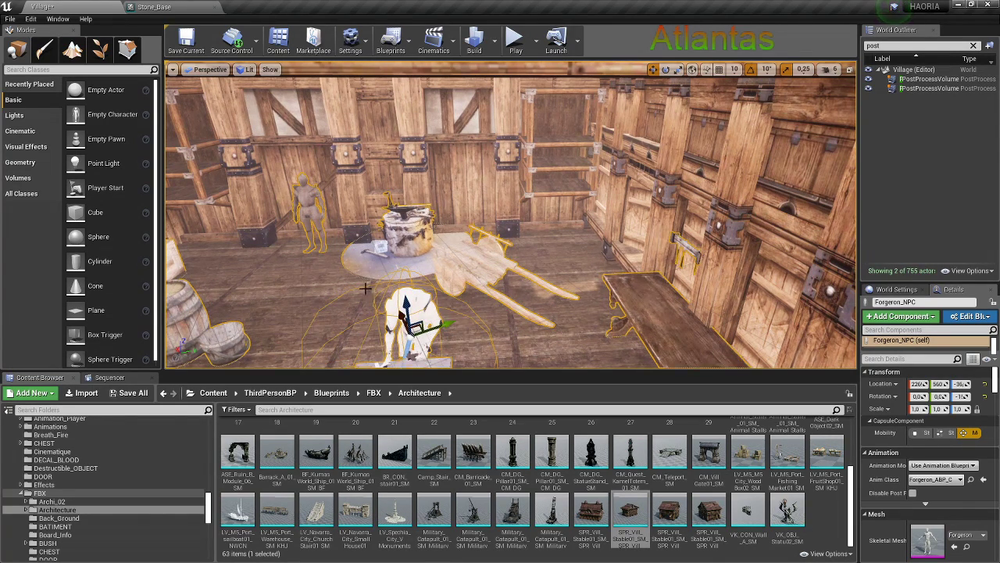
{"action": "left_click_drag", "start_coordinate": [400, 318], "coordinate": [405, 296]}
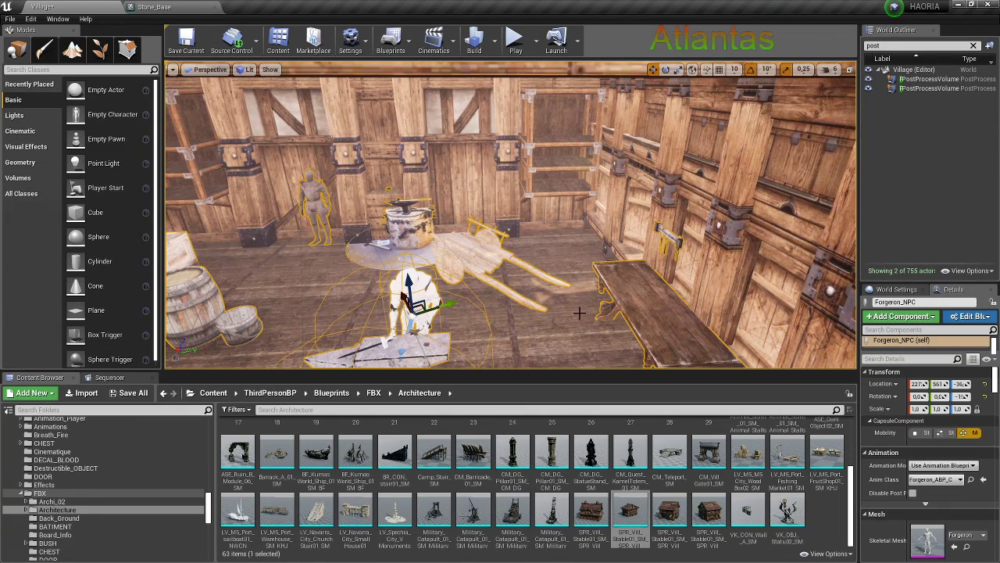
Select the SPR_Vill_Stable01 forge building and open its actor actions menu
{"action": "left_click", "coordinate": [579, 312]}
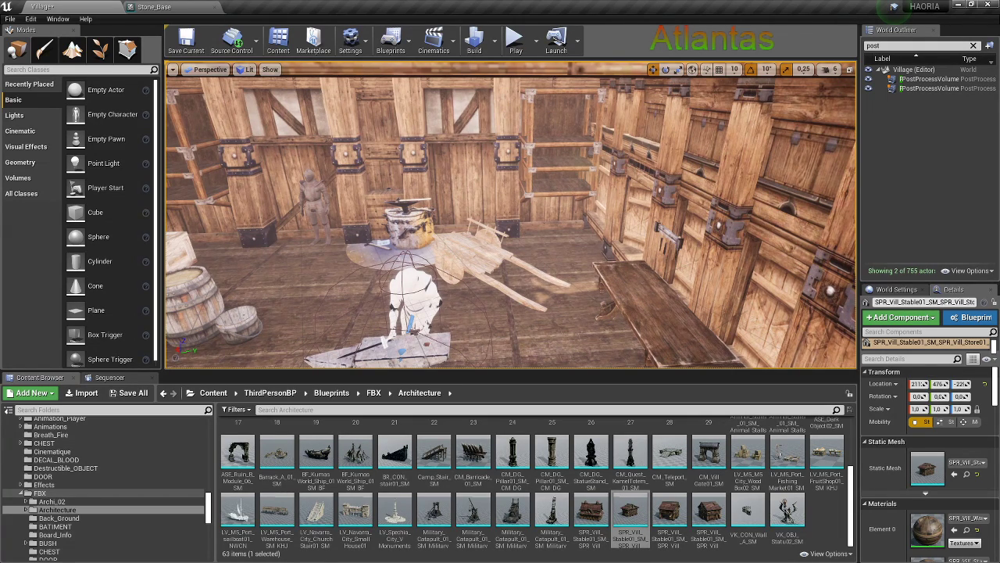
{"action": "right_click", "coordinate": [15, 16]}
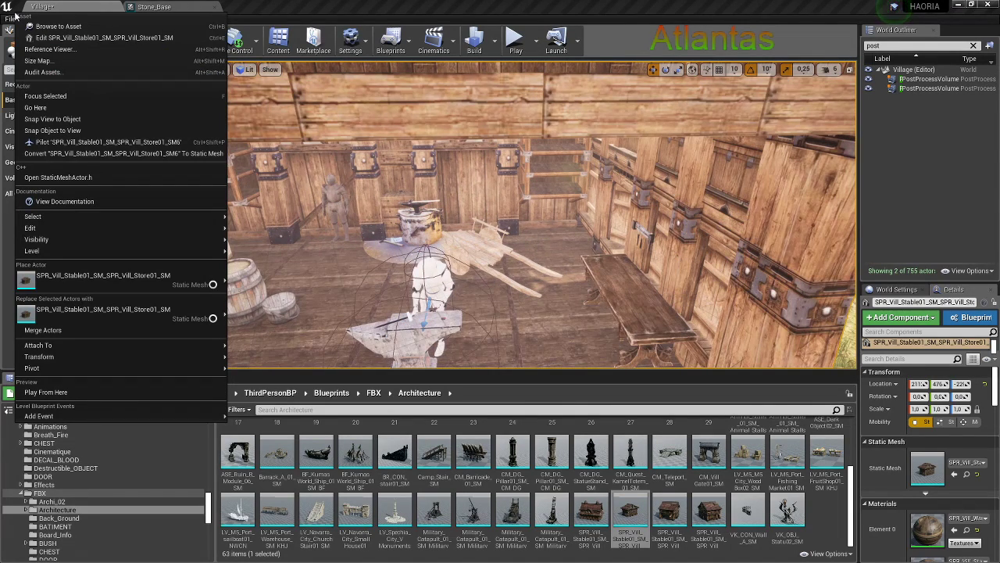